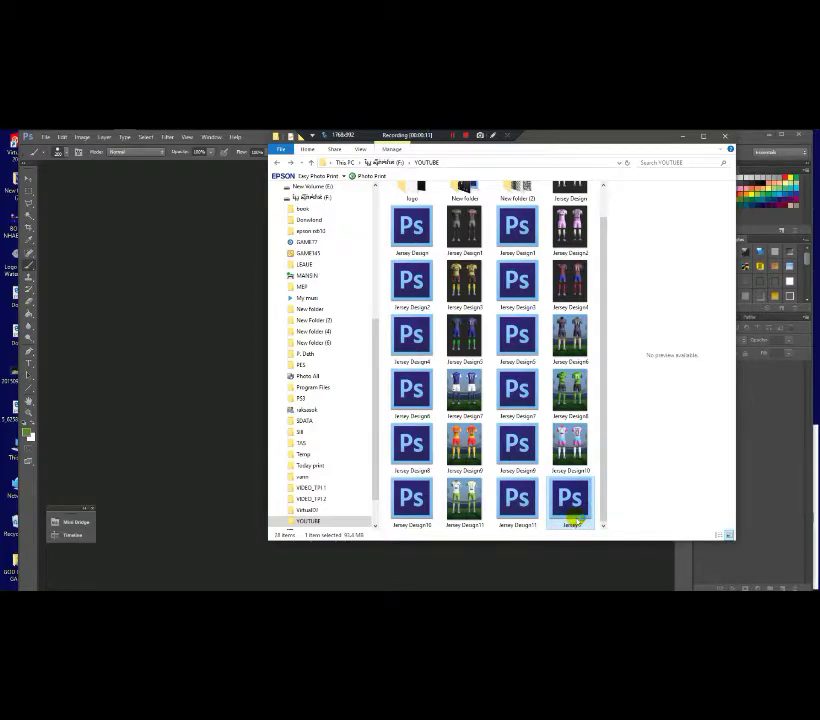
# Open the Jersey Photoshop file from the YOUTUBE folder
pyautogui.doubleClick(573, 505)
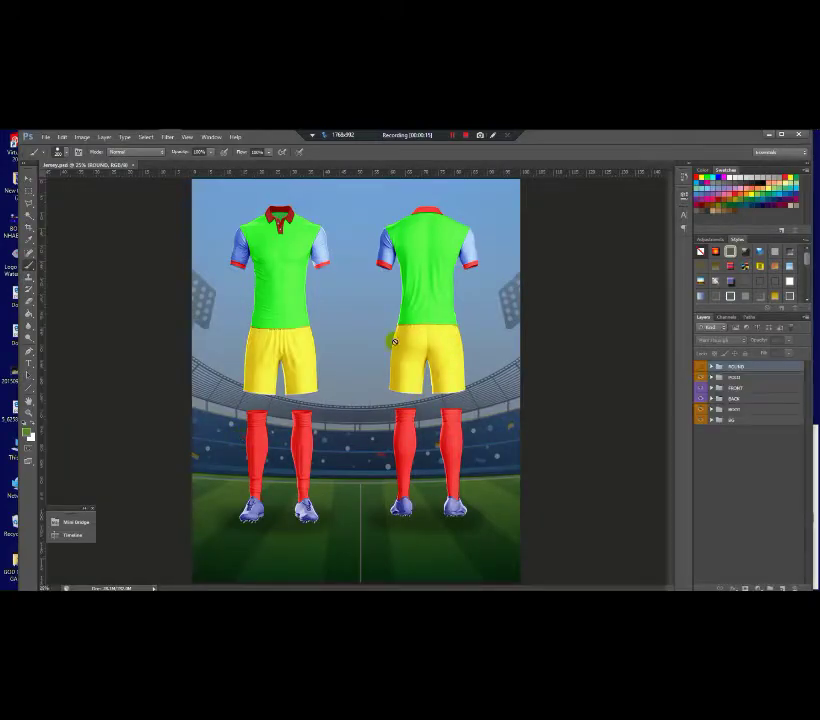
pyautogui.scroll(3, 292, 244)
pyautogui.click(375, 236)
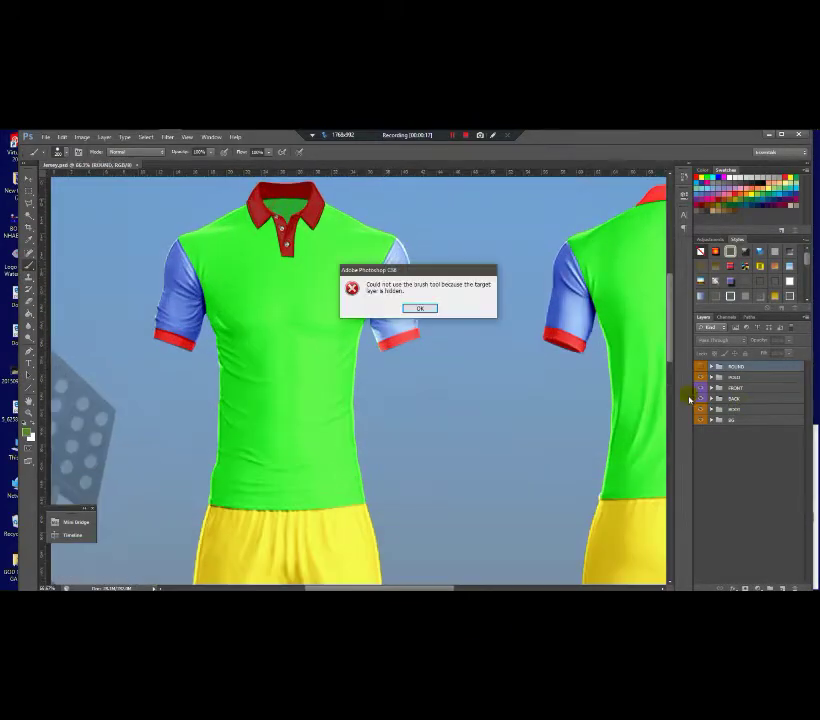
pyautogui.click(420, 308)
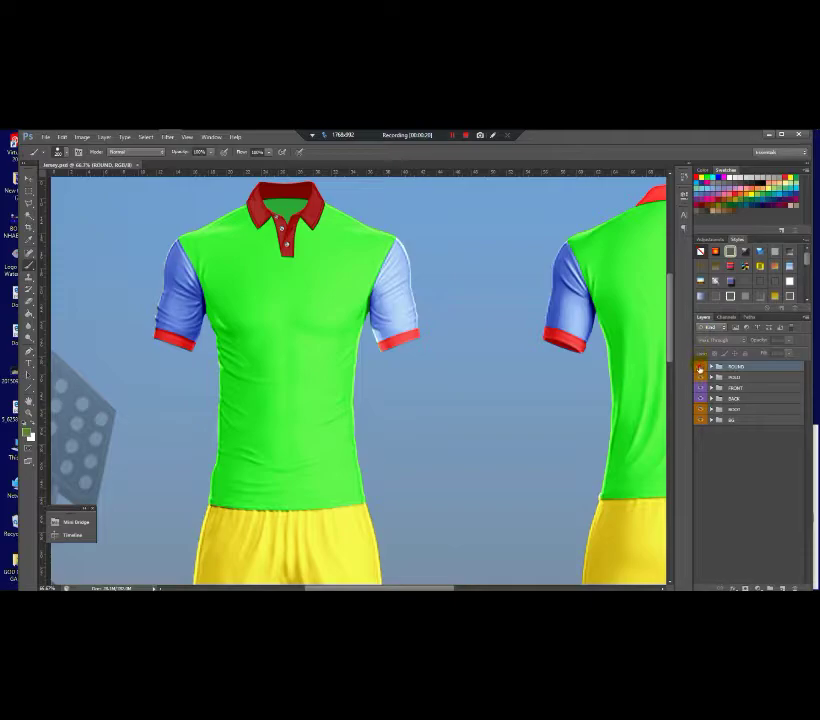
# Show the ROUND group and hide the POLO group so the shirts have a round collar
pyautogui.click(700, 368)
pyautogui.click(702, 378)
pyautogui.scroll(-1, 305, 216)
pyautogui.scroll(-1, 305, 214)
pyautogui.scroll(1, 320, 224)
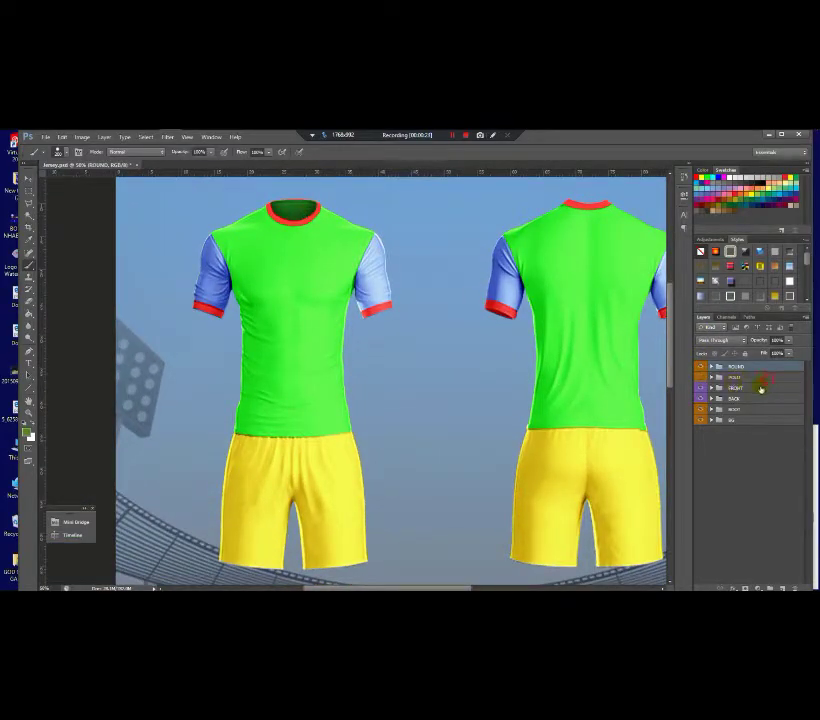
# Open the contents of the Shirt color smart object in the FRONT group's Shirt subgroup
pyautogui.click(728, 389)
pyautogui.click(712, 388)
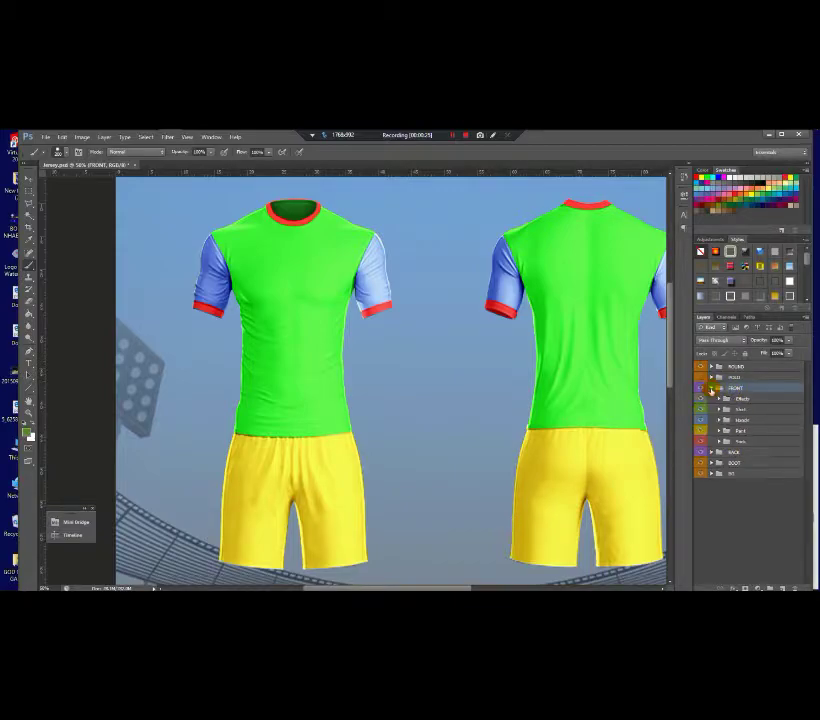
pyautogui.click(719, 410)
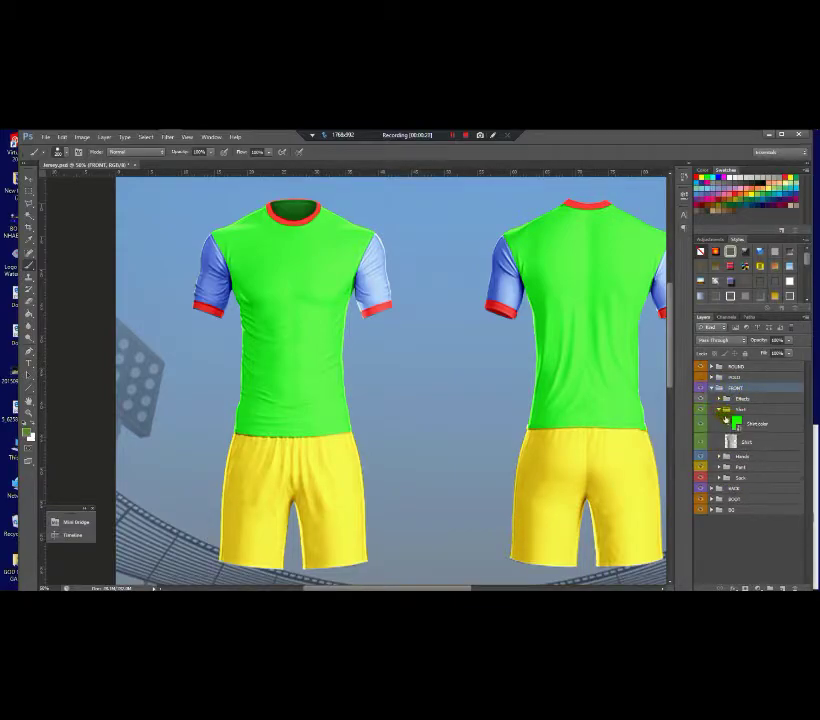
pyautogui.click(740, 428)
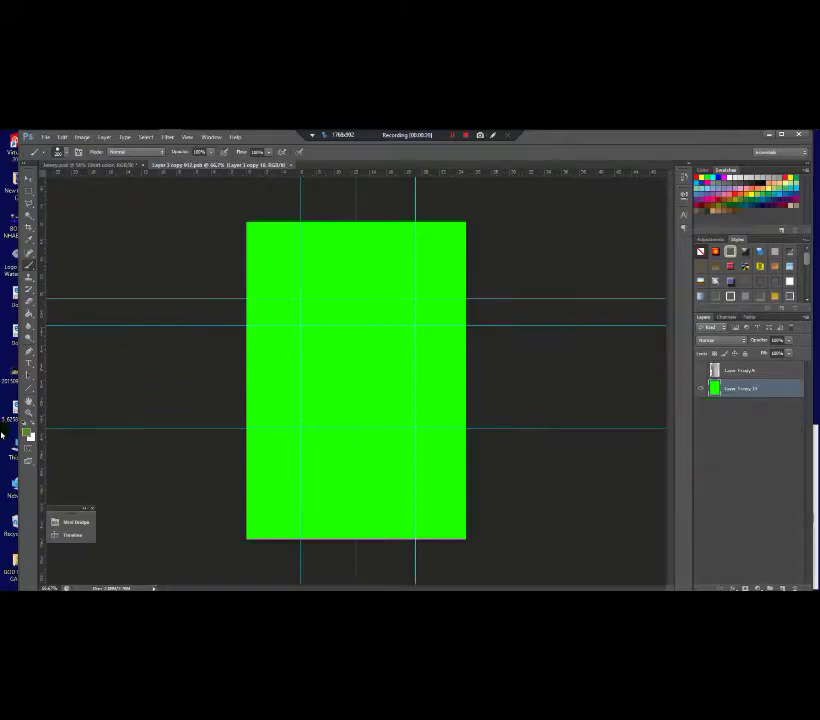
# Set the foreground color to black and paint over the whole green shirt layer with the Brush
pyautogui.click(28, 433)
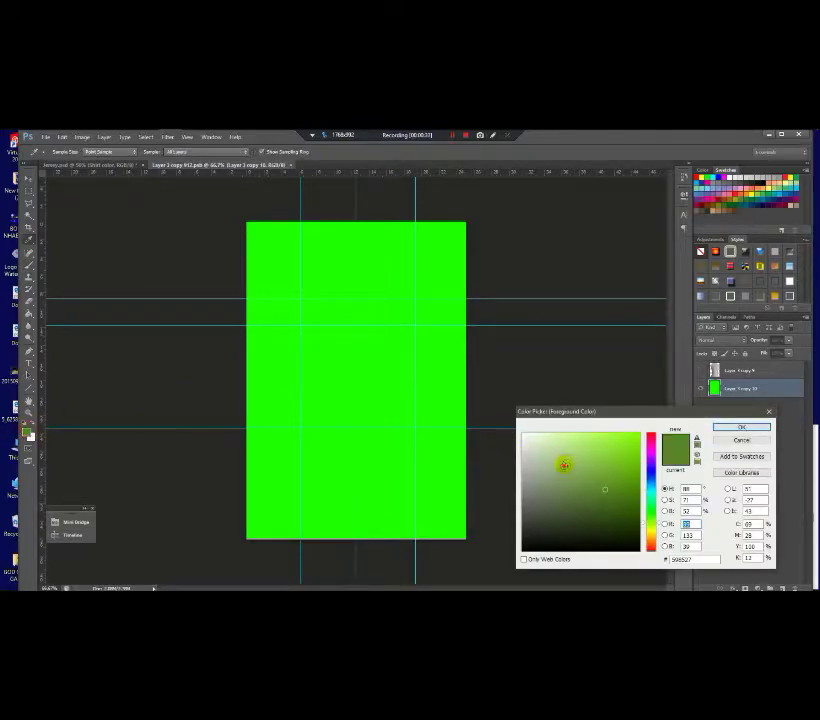
pyautogui.moveTo(566, 463); pyautogui.dragTo(521, 552)
pyautogui.click(729, 428)
pyautogui.moveTo(117, 228)
pyautogui.mouseDown()
pyautogui.moveTo(475, 236)
pyautogui.moveTo(642, 314)
pyautogui.moveTo(110, 426)
pyautogui.moveTo(659, 481)
pyautogui.moveTo(598, 555)
pyautogui.moveTo(656, 540)
pyautogui.mouseUp()
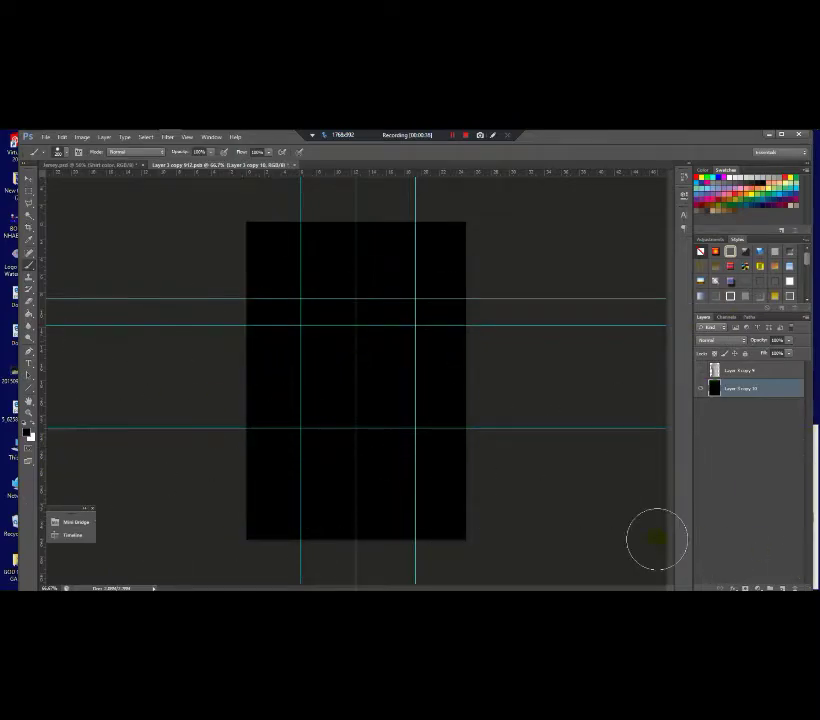
# Open the zebra pattern image 2321 from New folder (2) in Photoshop
pyautogui.click(29, 180)
pyautogui.click(125, 138)
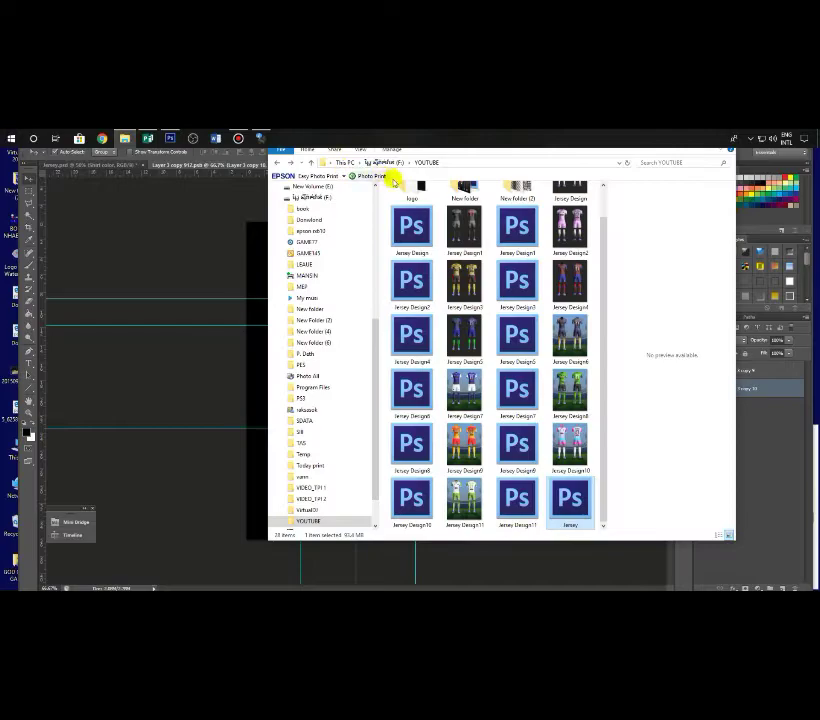
pyautogui.doubleClick(538, 199)
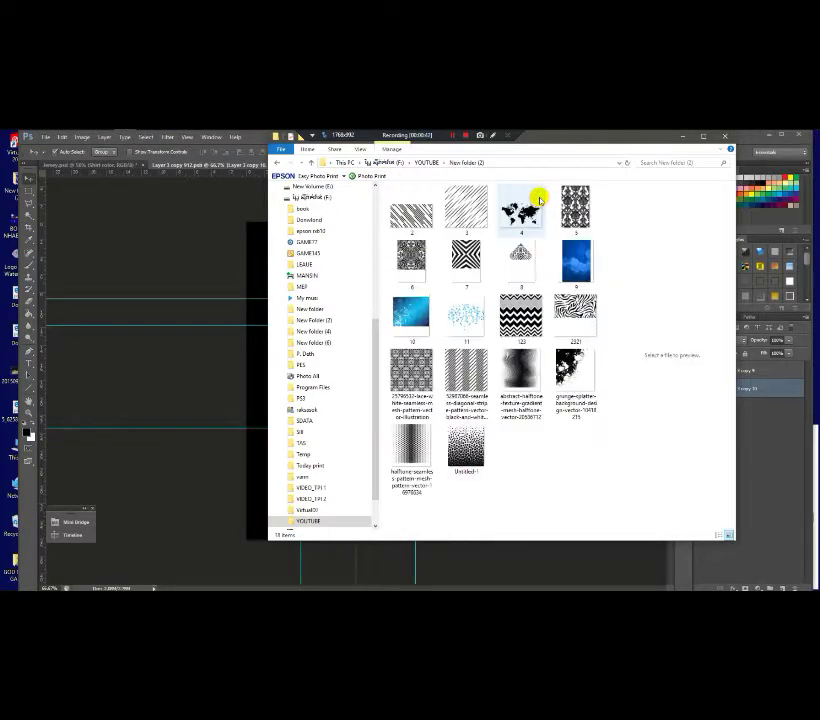
pyautogui.moveTo(575, 315); pyautogui.dragTo(398, 237)
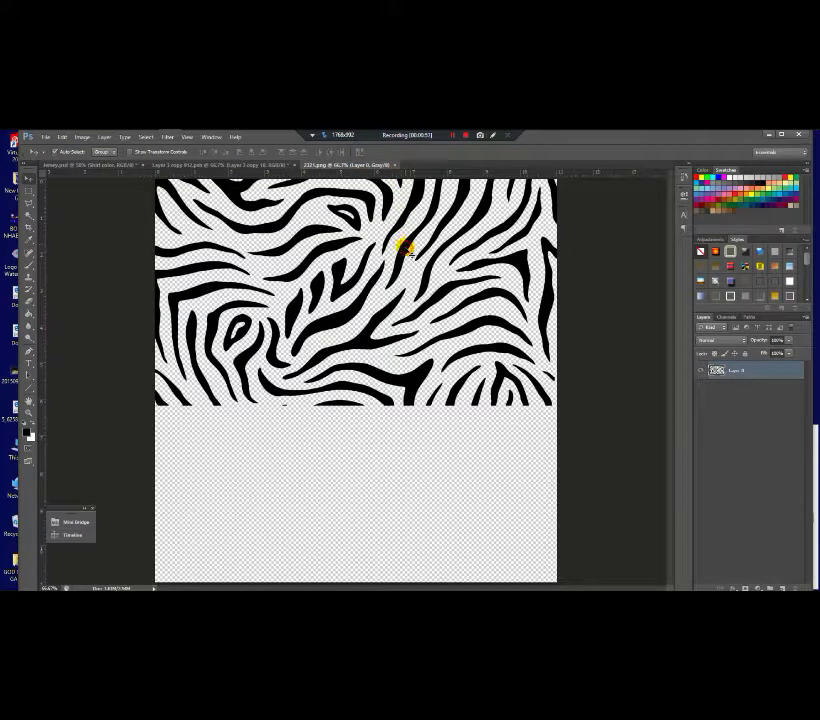
# Copy the zebra pattern from 2321.png into the shirt artwork document above the black layer
pyautogui.hotkey('ctrl', 't')
pyautogui.press('Return')
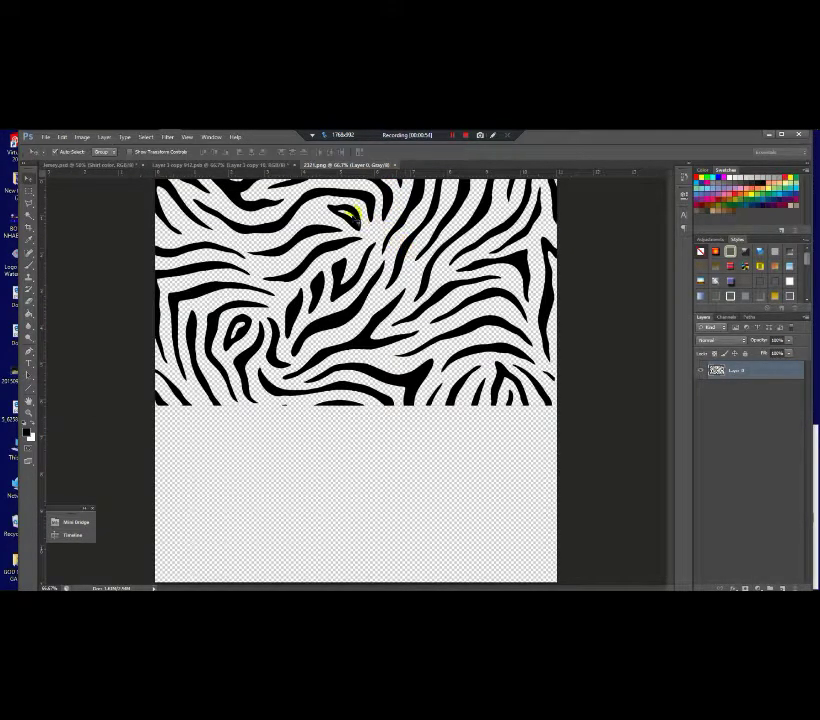
pyautogui.moveTo(352, 222); pyautogui.dragTo(342, 362)
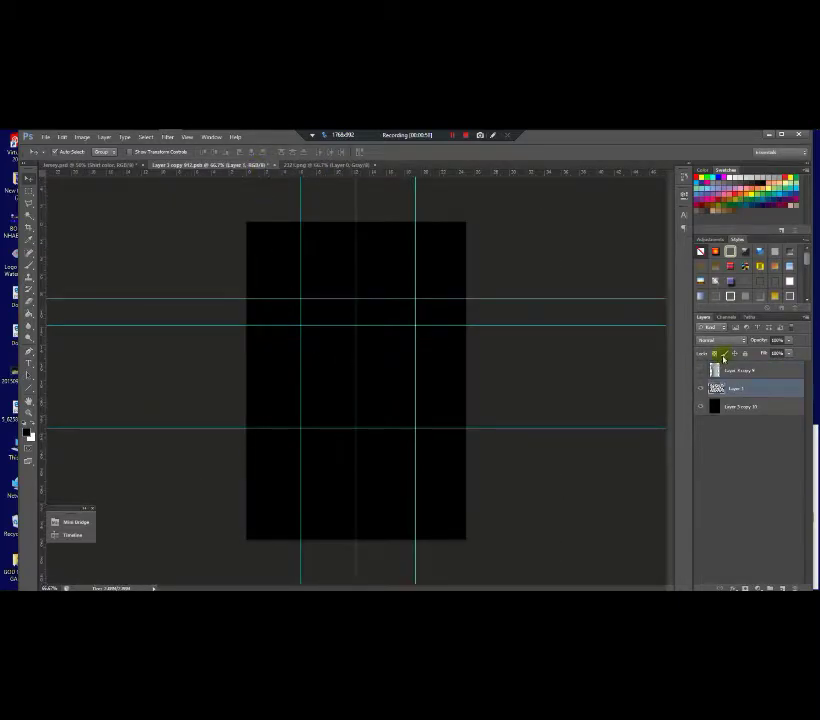
# Apply a white (ffffff) Color Overlay to the zebra pattern layer
pyautogui.doubleClick(798, 395)
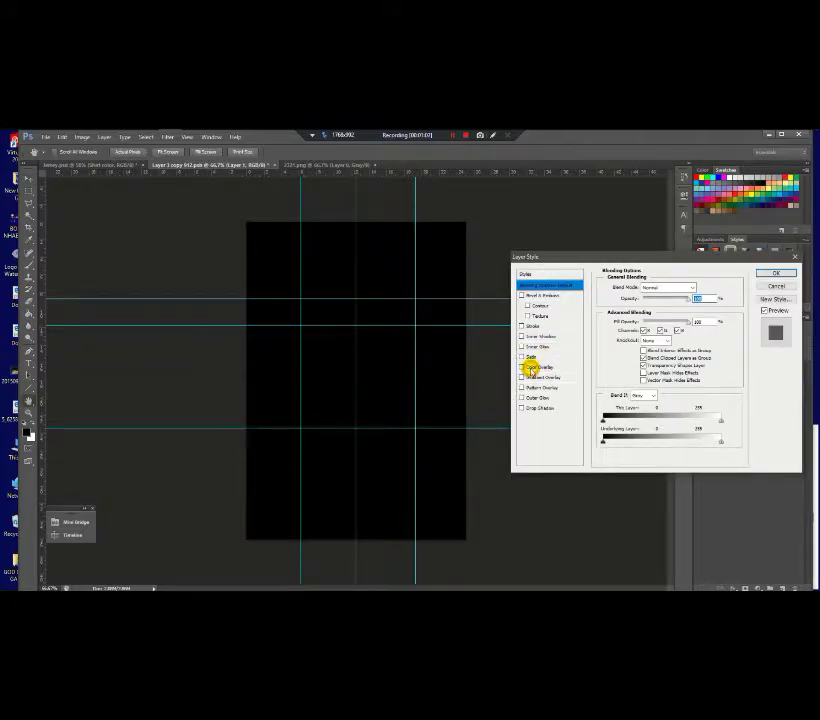
pyautogui.click(531, 367)
pyautogui.click(701, 287)
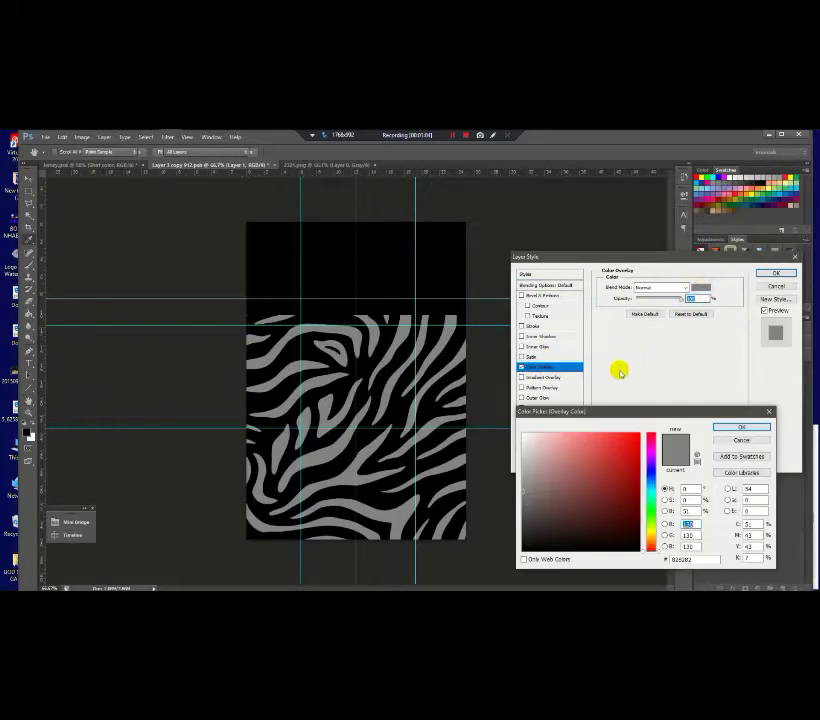
pyautogui.click(523, 434)
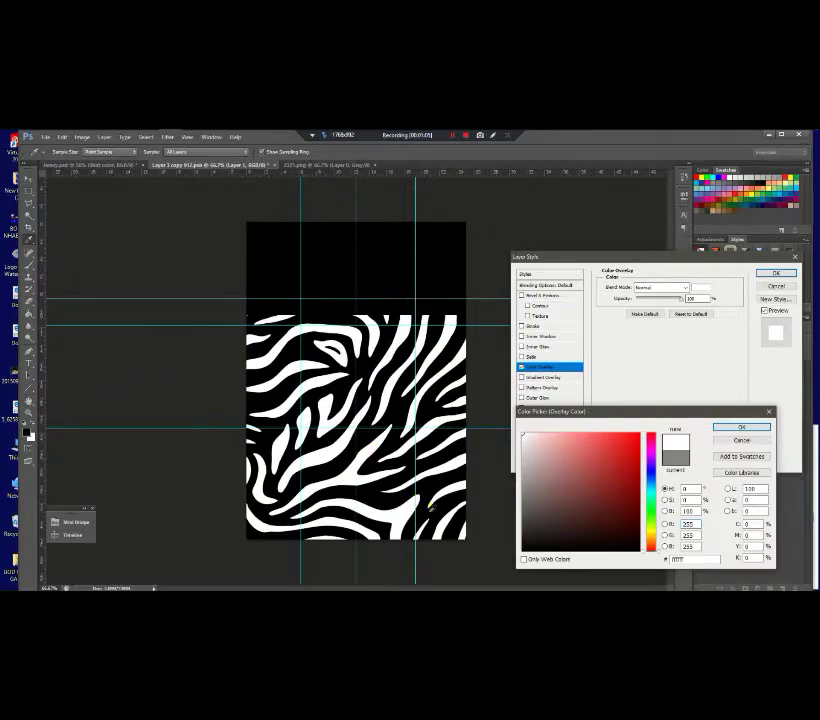
pyautogui.click(741, 427)
pyautogui.click(779, 274)
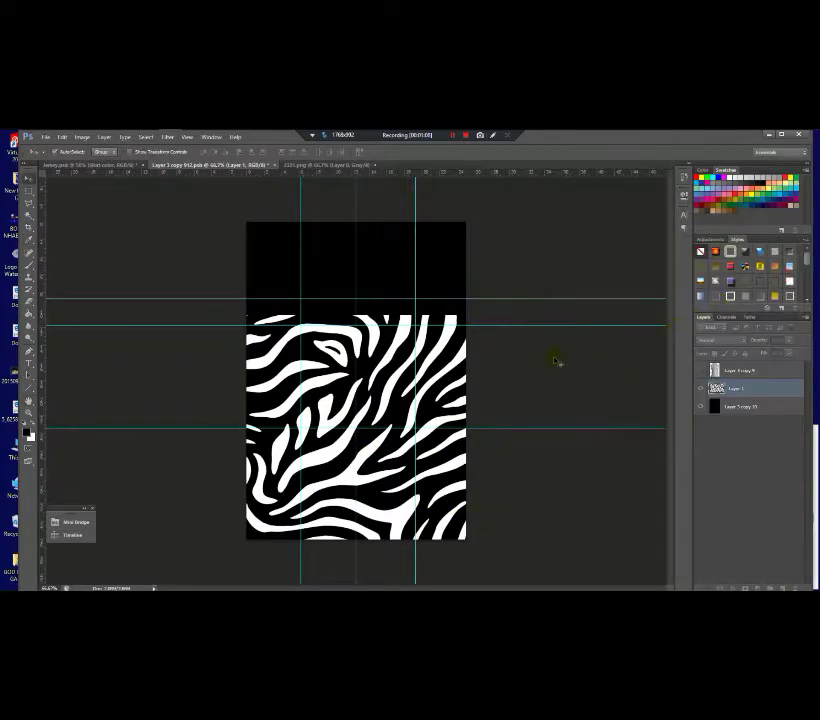
# Rotate the zebra pattern 90° clockwise, then align and shorten it to fit the shirt artwork's canvas
pyautogui.hotkey('ctrl', 't')
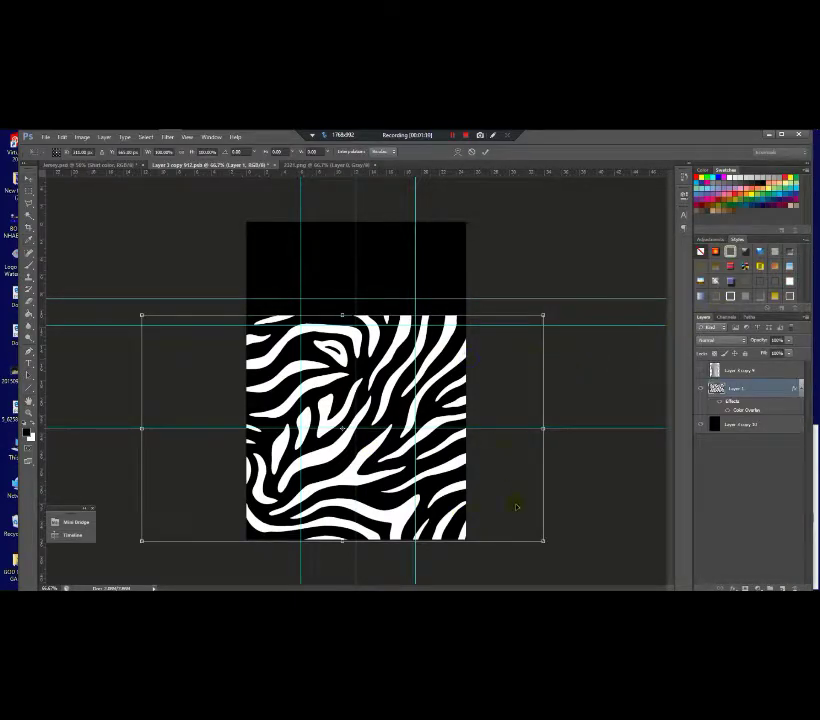
pyautogui.rightClick(411, 445)
pyautogui.click(440, 407)
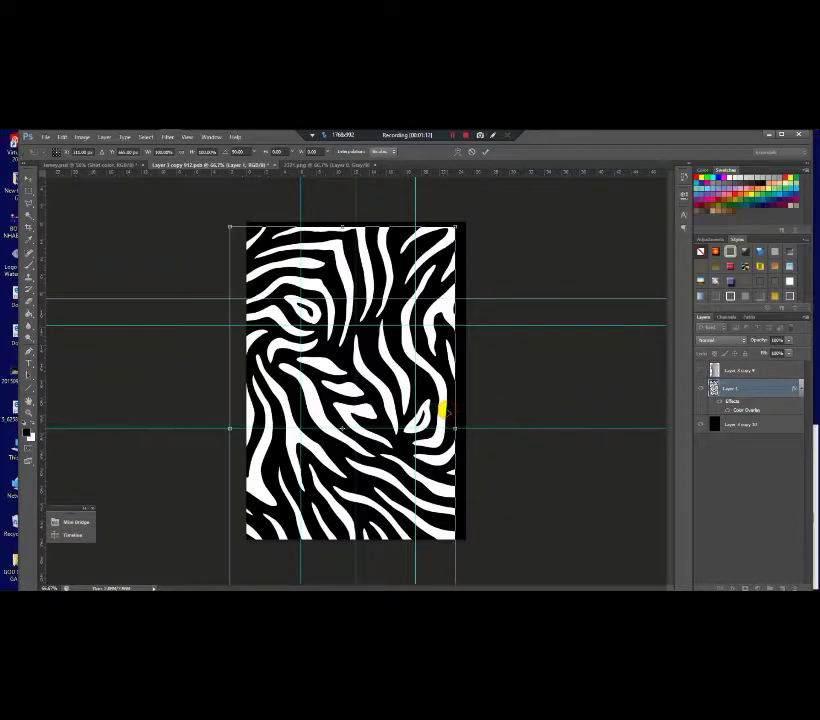
pyautogui.moveTo(422, 408); pyautogui.dragTo(443, 399)
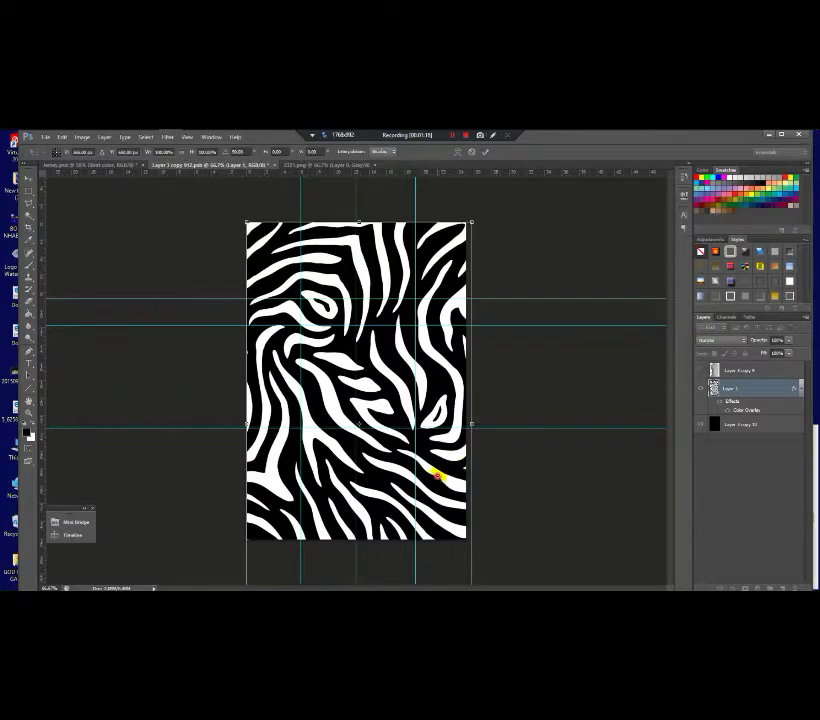
pyautogui.hotkey('ctrl', '-')
pyautogui.moveTo(358, 566); pyautogui.dragTo(370, 498)
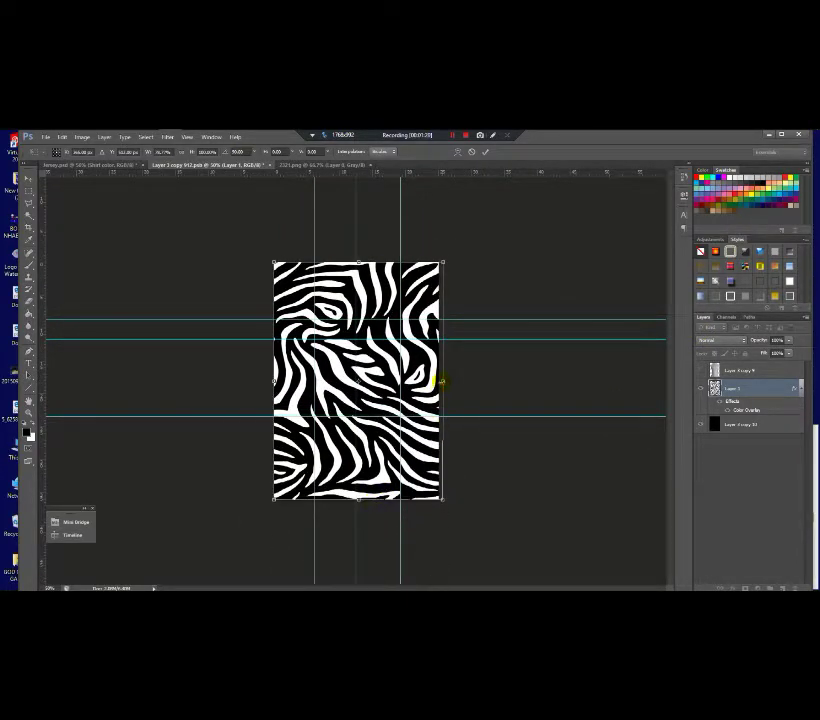
pyautogui.scroll(3, 366, 379)
pyautogui.press('Return')
pyautogui.scroll(-3, 371, 382)
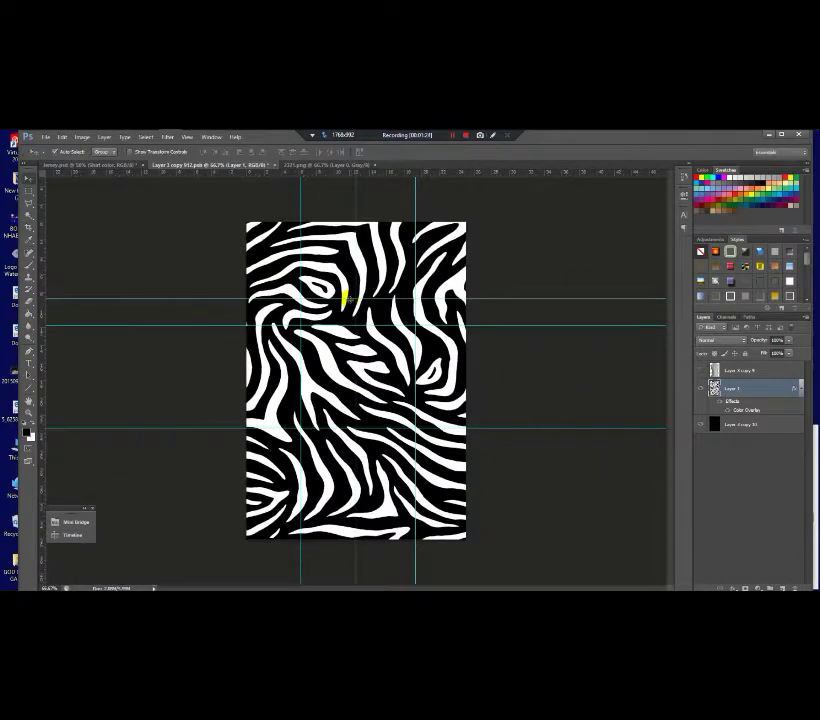
pyautogui.scroll(1, 352, 253)
pyautogui.scroll(-1, 352, 253)
# Place the jersey design logo from the logo folder into the shirt artwork
pyautogui.moveTo(124, 138)
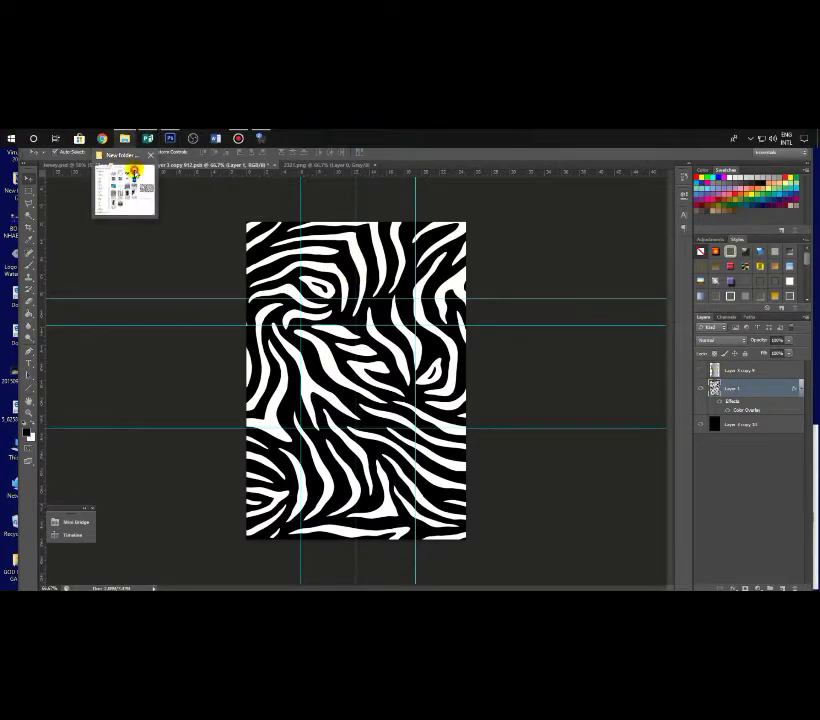
pyautogui.click(135, 172)
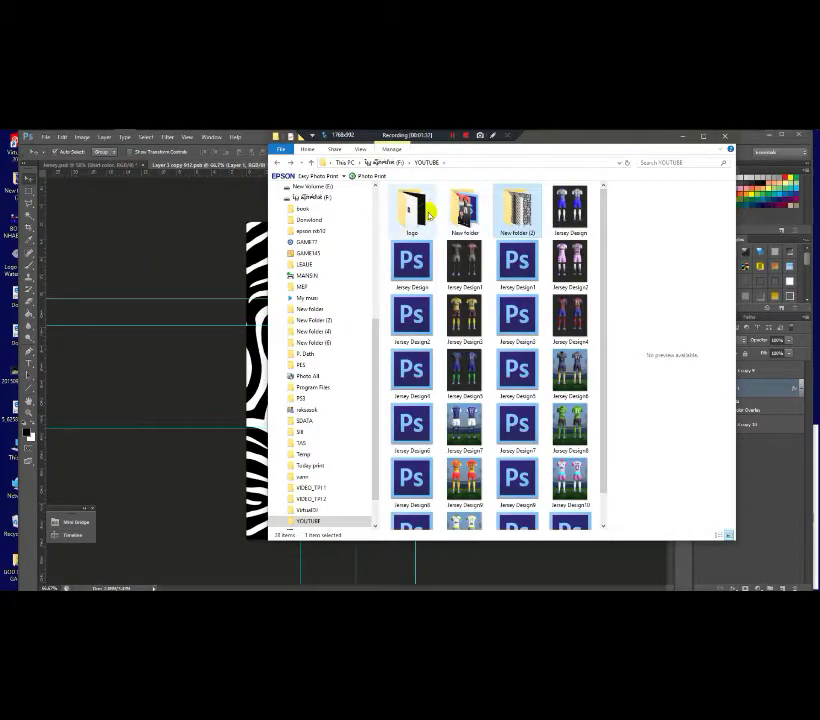
pyautogui.doubleClick(432, 211)
pyautogui.moveTo(487, 225); pyautogui.dragTo(227, 320)
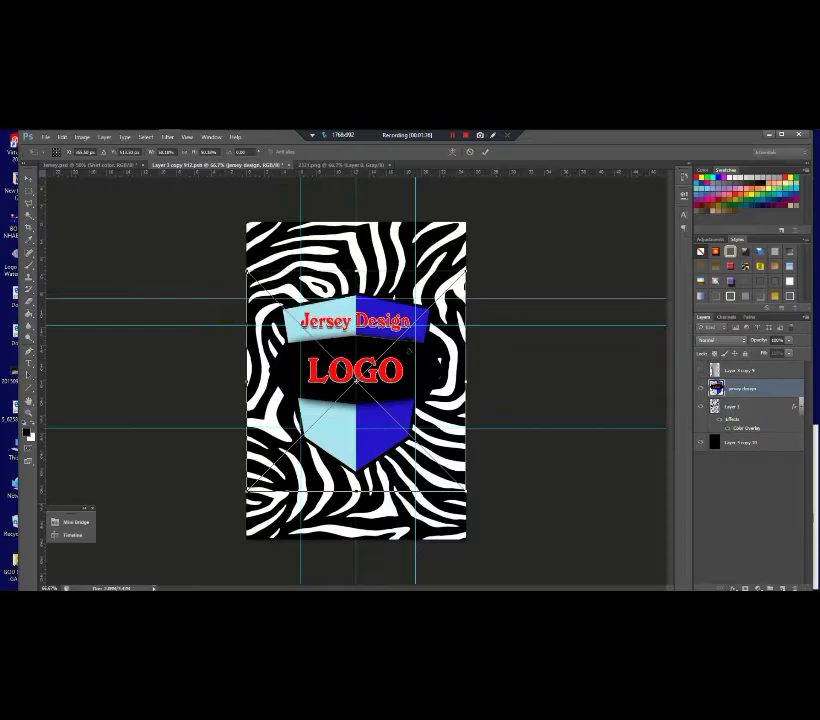
# Shrink the logo to a small chest badge and position it between the two upper horizontal guides, beside the center guide
pyautogui.moveTo(463, 490); pyautogui.dragTo(401, 337)
pyautogui.keyDown('ctrl'); pyautogui.click(401, 332); pyautogui.keyUp('ctrl')
pyautogui.moveTo(441, 392); pyautogui.dragTo(420, 339)
pyautogui.moveTo(313, 292); pyautogui.dragTo(357, 298)
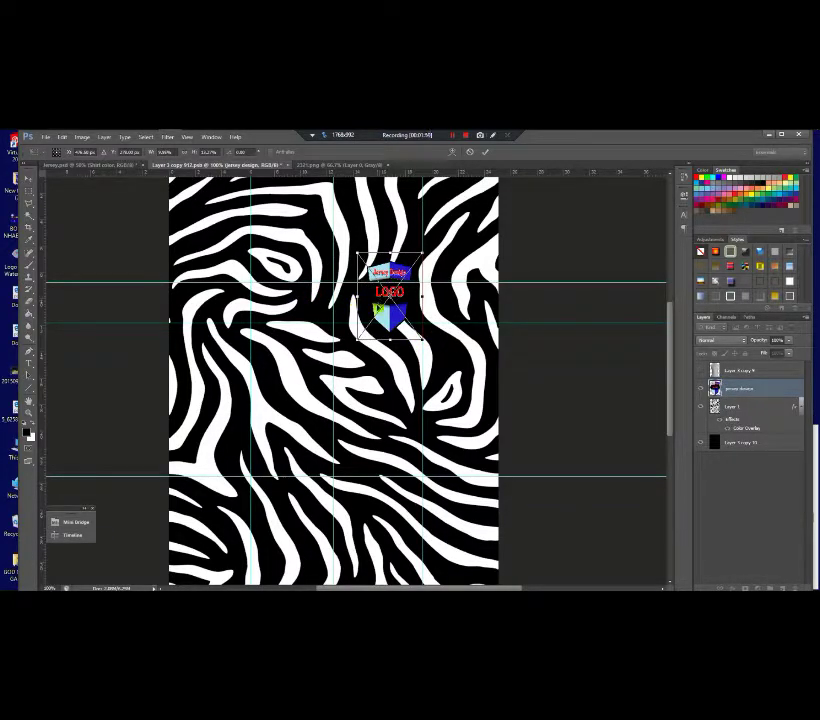
pyautogui.moveTo(390, 341)
pyautogui.mouseDown()
pyautogui.moveTo(399, 318)
pyautogui.moveTo(393, 333)
pyautogui.mouseUp()
pyautogui.press('Right')
pyautogui.press('Right')
pyautogui.press('Right')
pyautogui.press('Right')
pyautogui.press('Right')
pyautogui.press('Return')
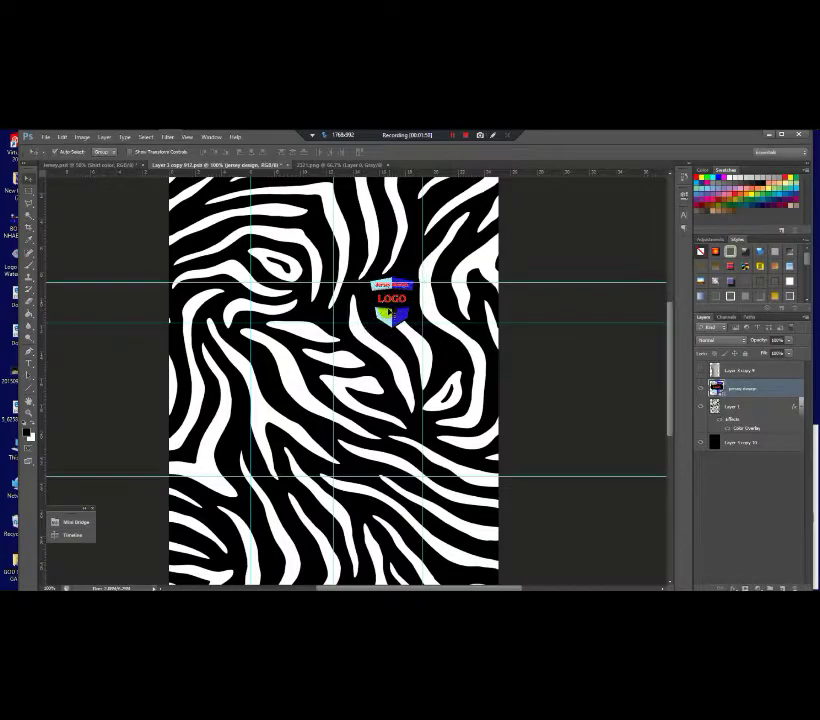
# Narrow the logo slightly to about 9.39% width
pyautogui.hotkey('ctrl', 't')
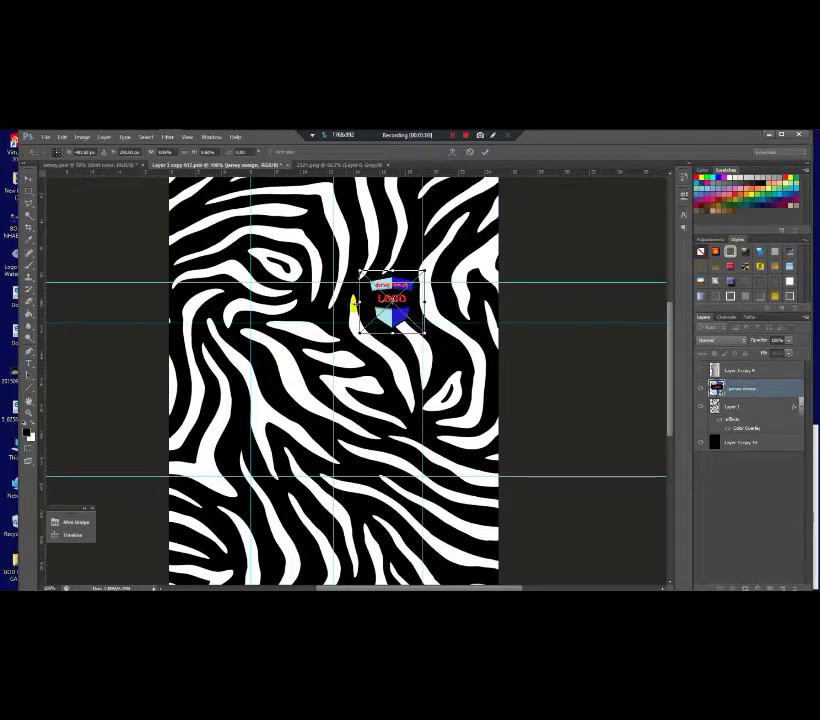
pyautogui.moveTo(359, 301); pyautogui.dragTo(363, 301)
pyautogui.press('Return')
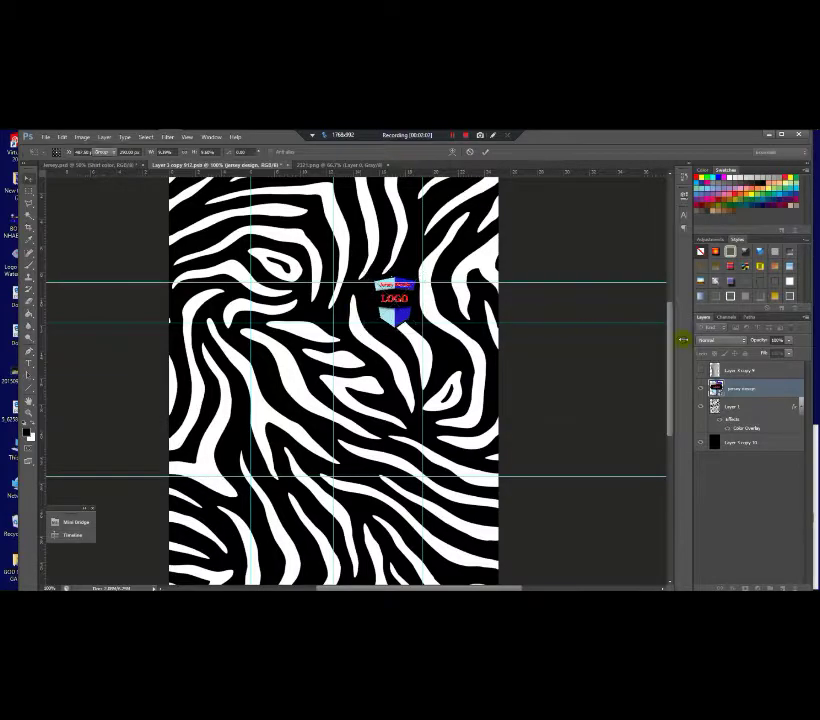
# Add a 3 px white (ffffff) outside Stroke to the logo layer, leaving Color Overlay off
pyautogui.doubleClick(789, 389)
pyautogui.click(543, 367)
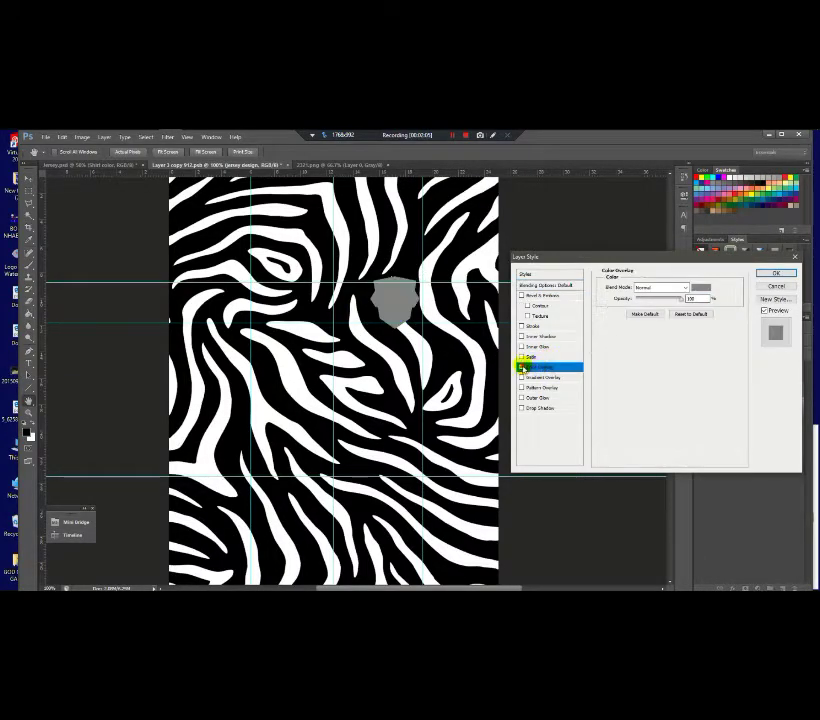
pyautogui.click(521, 367)
pyautogui.click(540, 326)
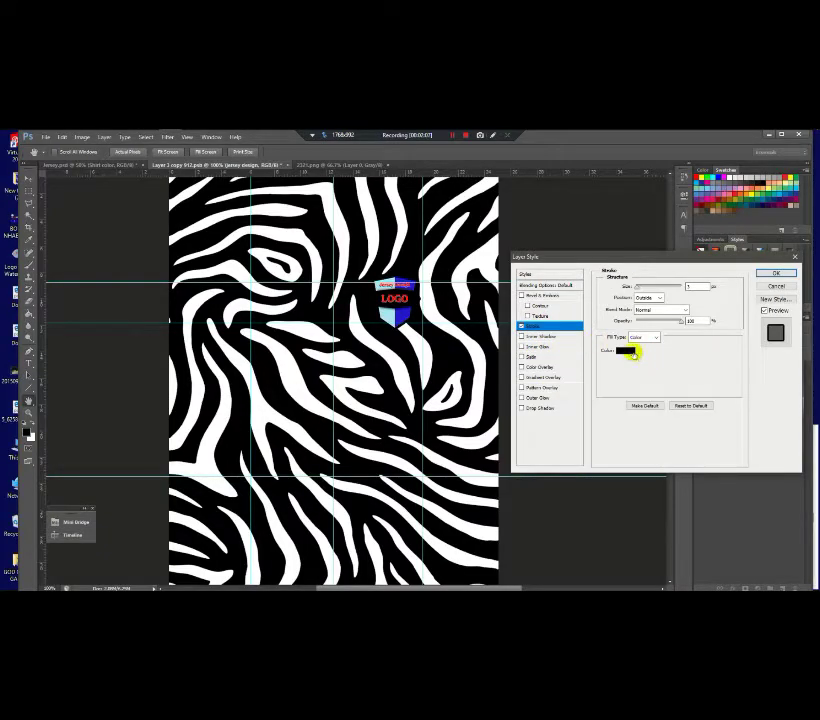
pyautogui.click(626, 350)
pyautogui.moveTo(558, 437); pyautogui.dragTo(521, 433)
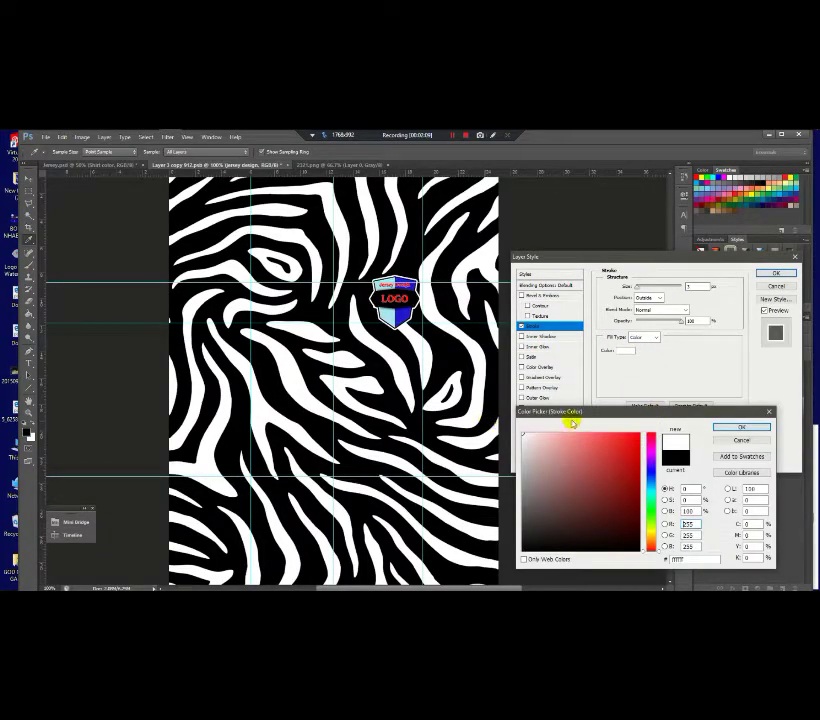
pyautogui.click(740, 427)
pyautogui.click(776, 273)
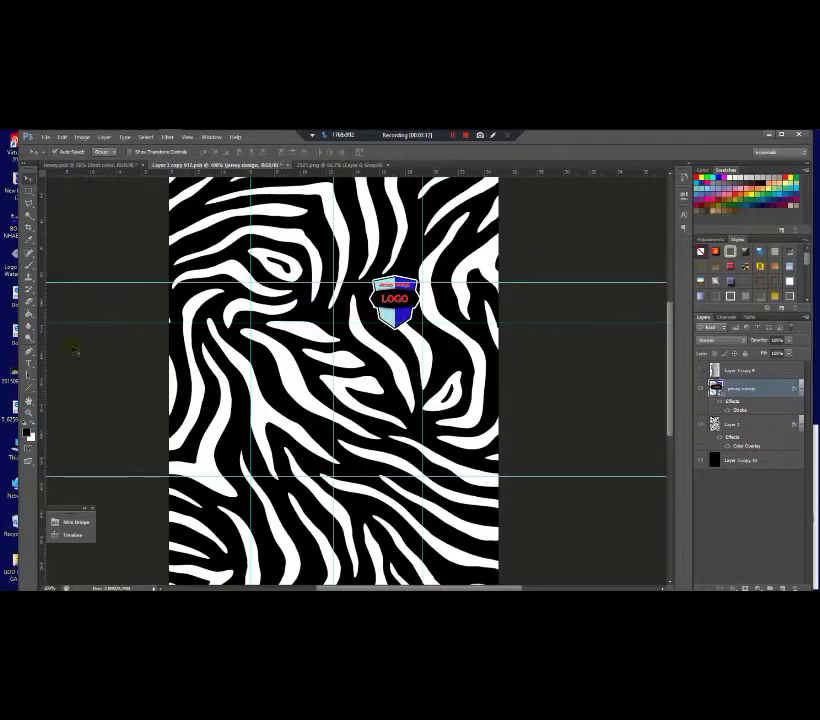
# Add the number 27 as a text layer on the upper chest, opposite the shield logo
pyautogui.click(27, 360)
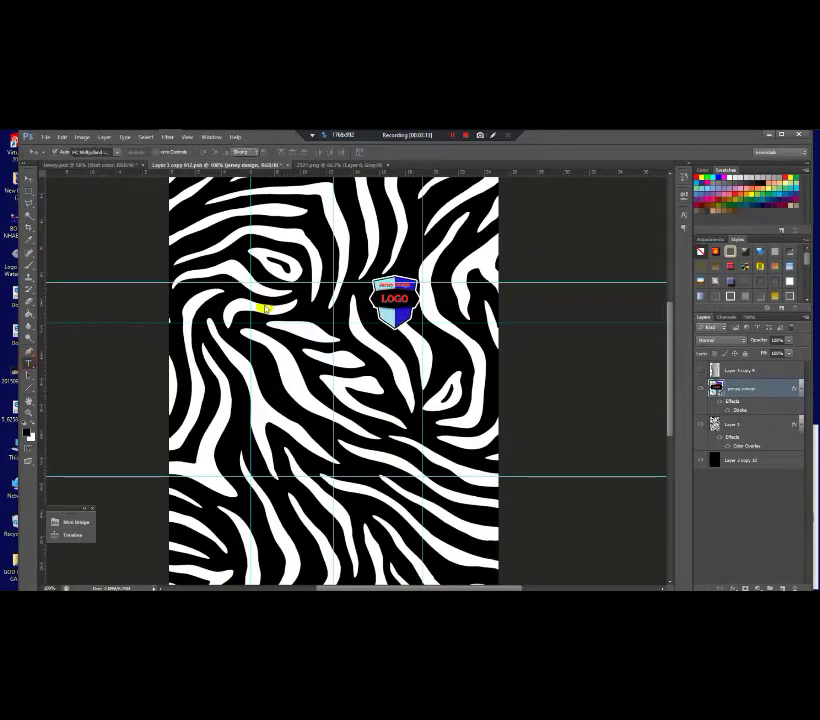
pyautogui.click(289, 305)
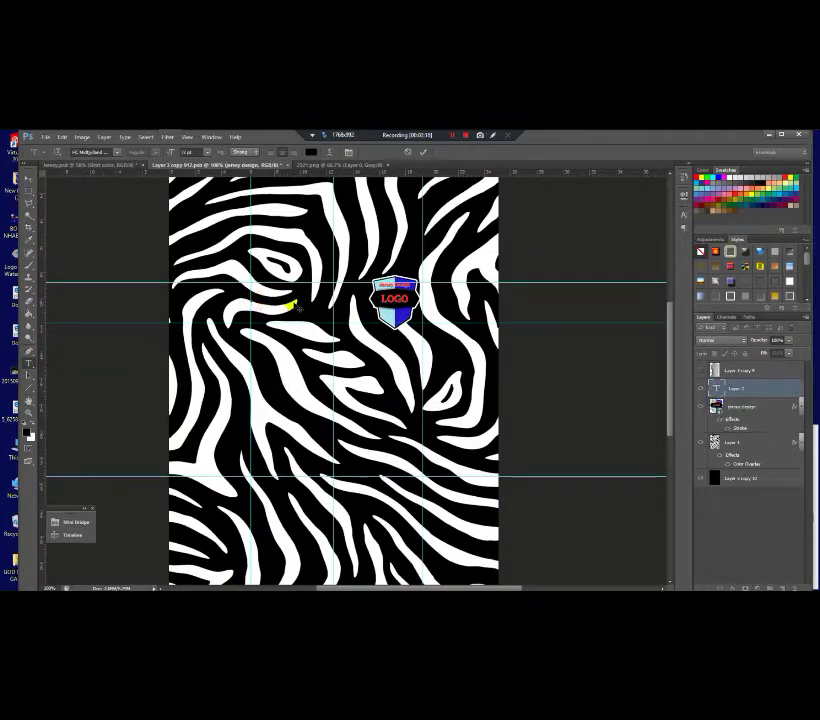
pyautogui.hotkey('ctrl', 'a')
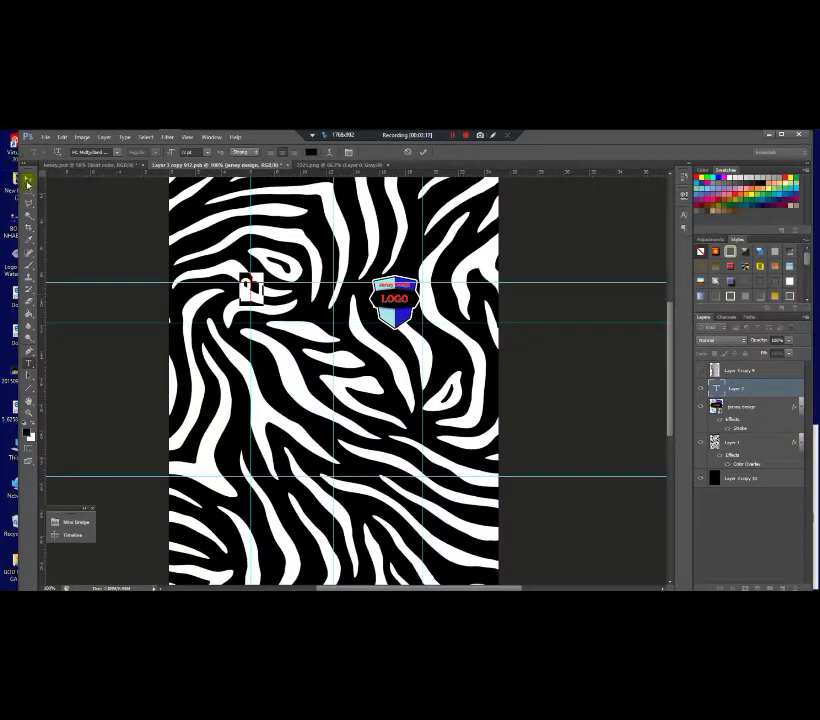
pyautogui.click(312, 152)
pyautogui.moveTo(554, 468); pyautogui.dragTo(434, 403)
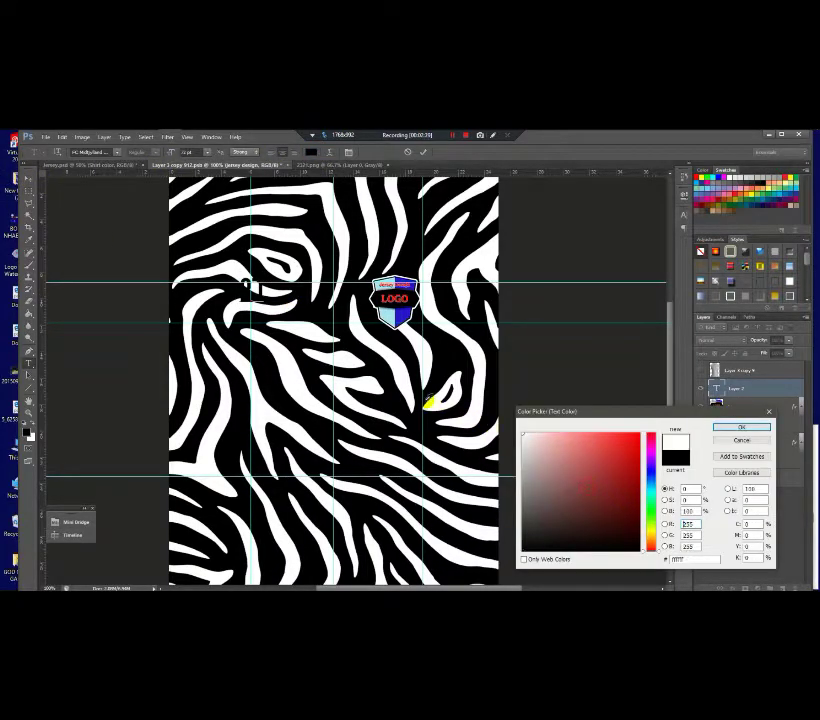
pyautogui.click(750, 440)
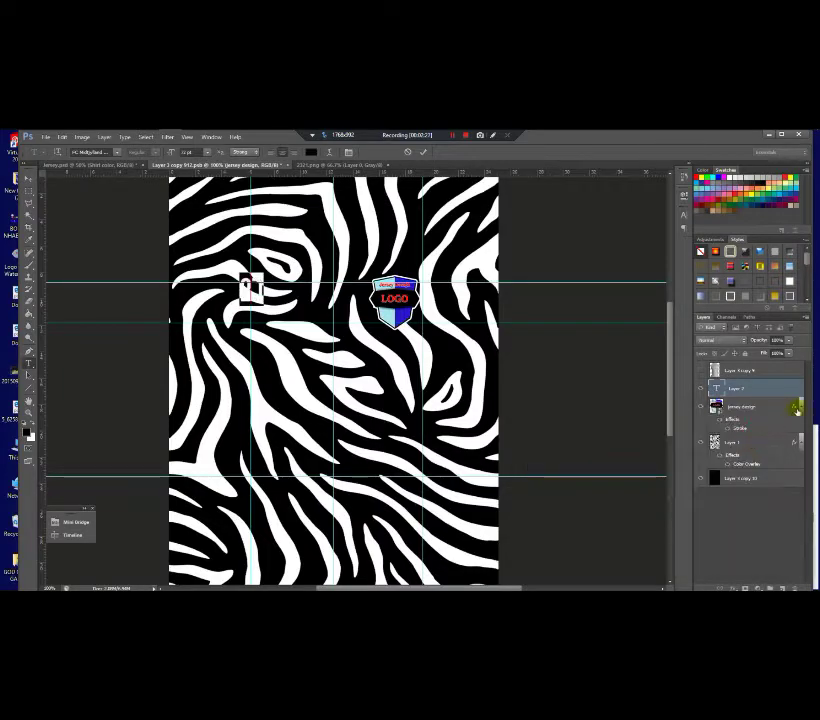
# Enlarge the number 27 to about 166% width and 171% height and position it between the two upper horizontal guides, against the vertical guide
pyautogui.click(31, 182)
pyautogui.hotkey('ctrl', 't')
pyautogui.moveTo(258, 293); pyautogui.dragTo(281, 307)
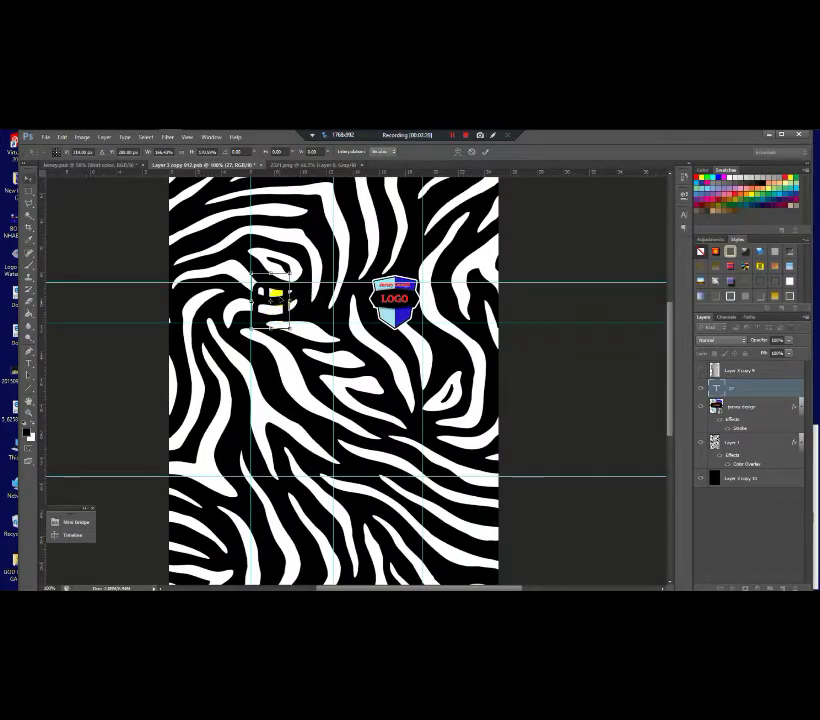
pyautogui.press('Return')
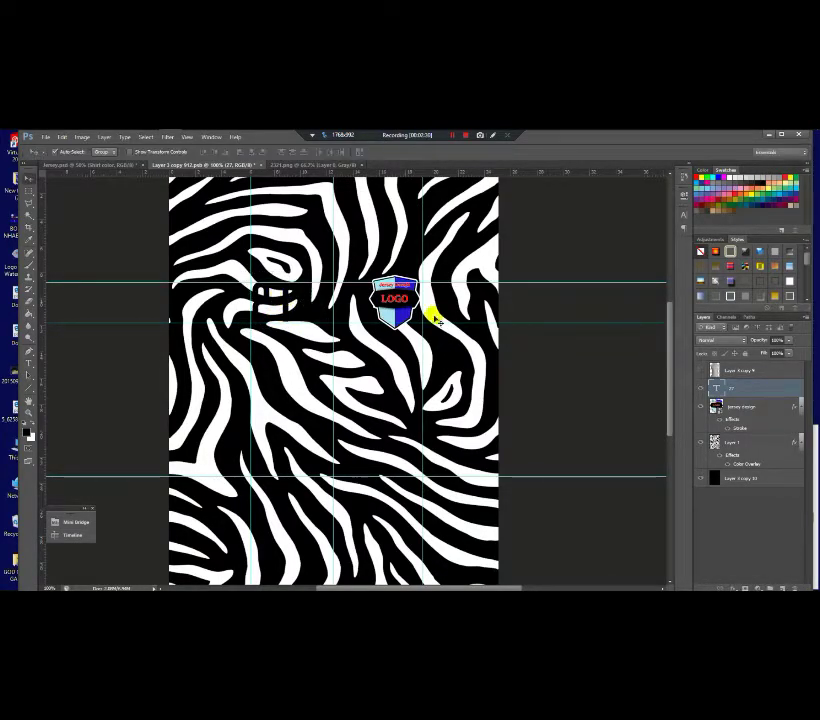
# Add a 3 px white (ffffff) outside Stroke to the number 27 layer
pyautogui.doubleClick(797, 393)
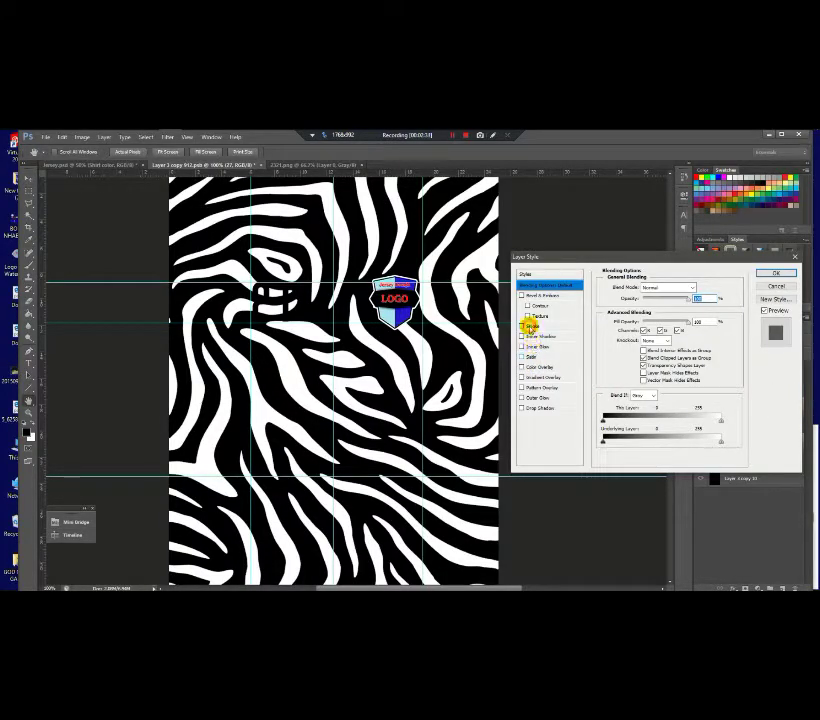
pyautogui.click(531, 326)
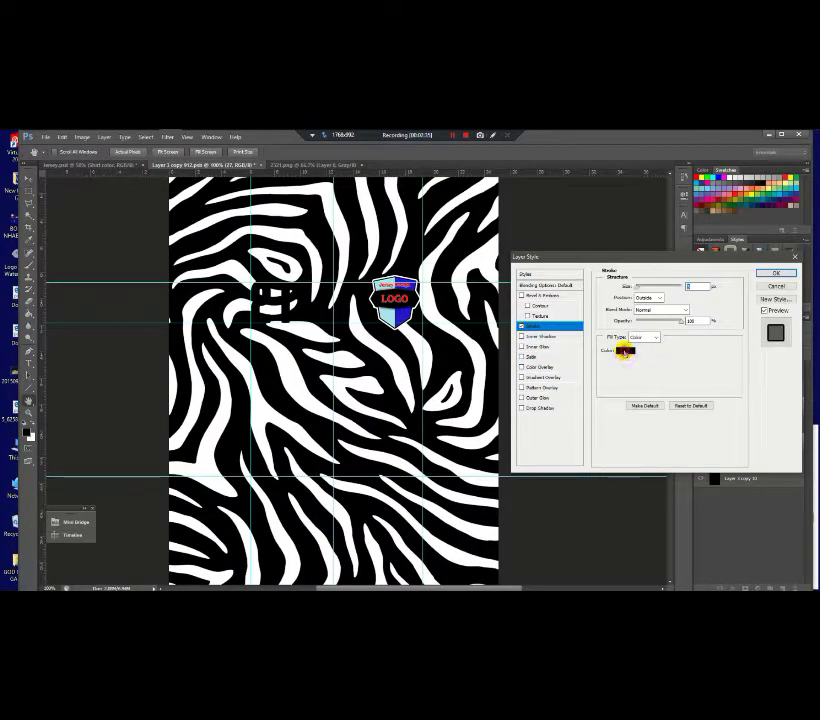
pyautogui.click(624, 357)
pyautogui.click(287, 362)
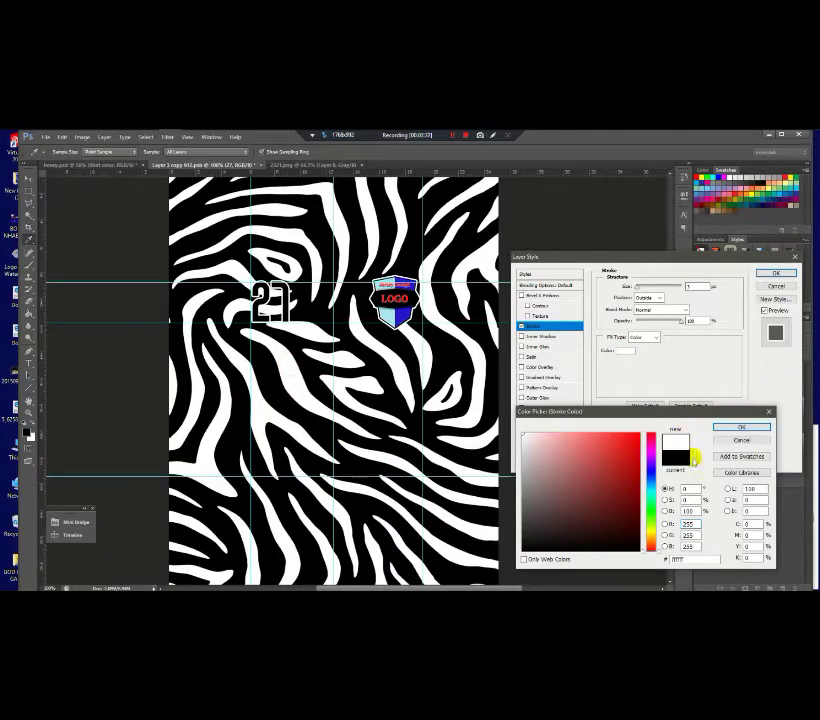
pyautogui.click(740, 428)
pyautogui.click(774, 275)
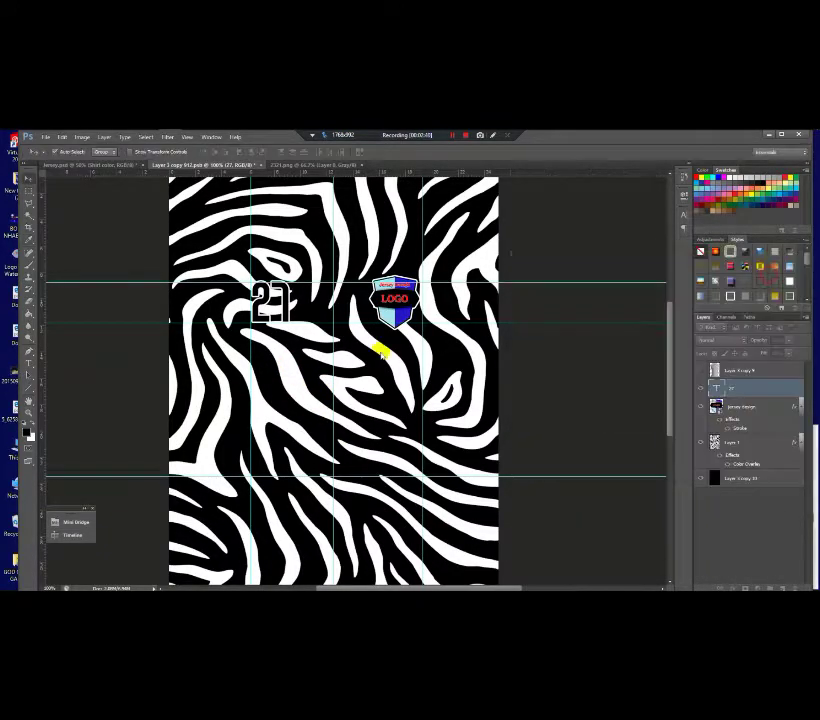
# Change the zebra pattern's Color Overlay on Layer 1 to dark gray 1f1f1f
pyautogui.click(775, 462)
pyautogui.doubleClick(775, 462)
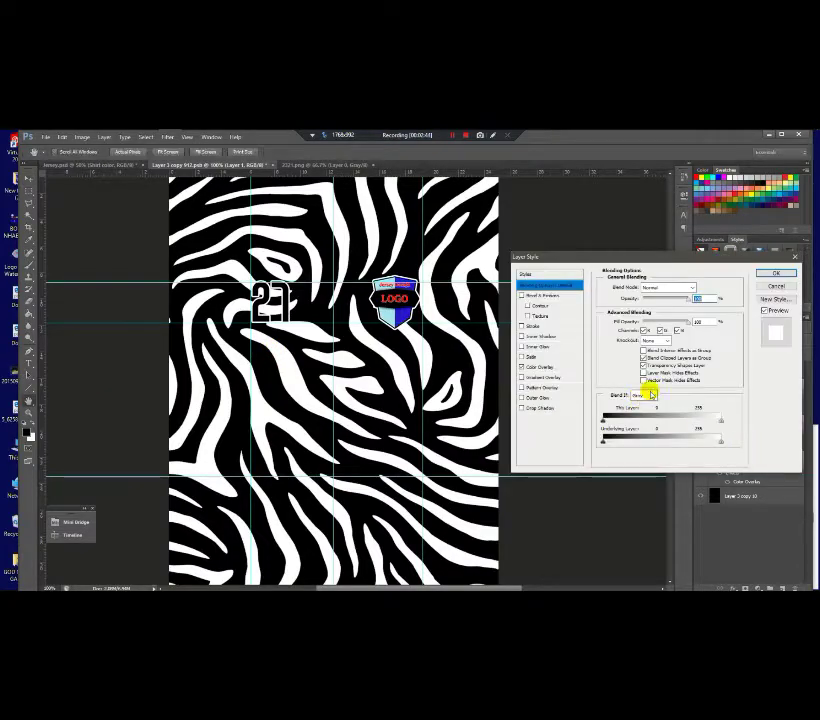
pyautogui.click(558, 366)
pyautogui.click(705, 287)
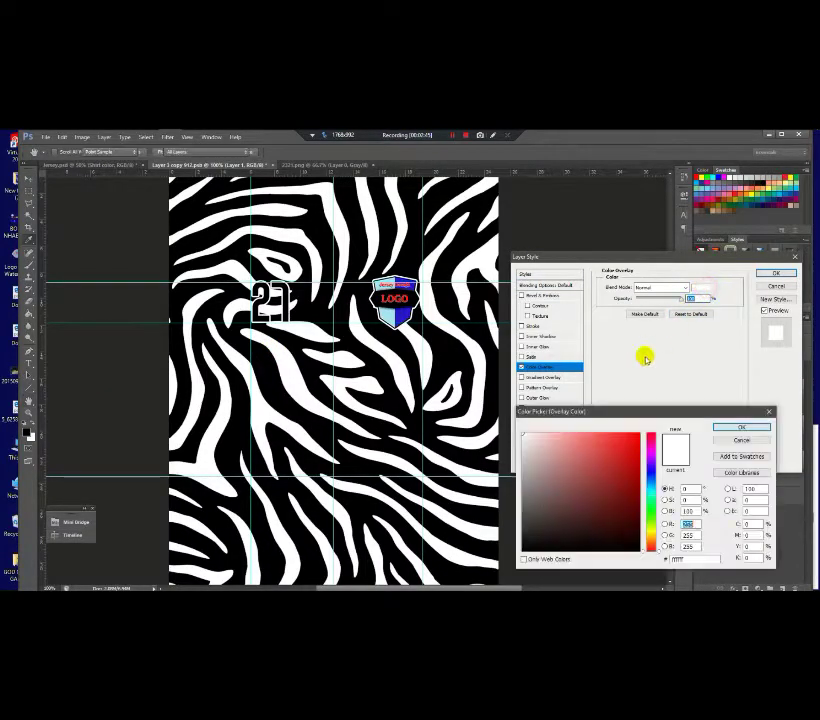
pyautogui.click(365, 400)
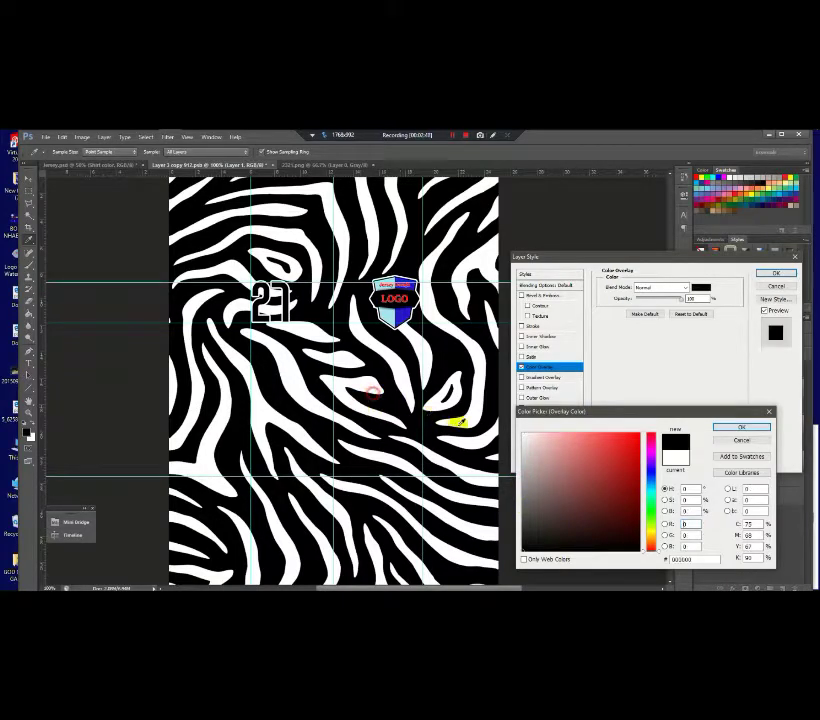
pyautogui.click(521, 541)
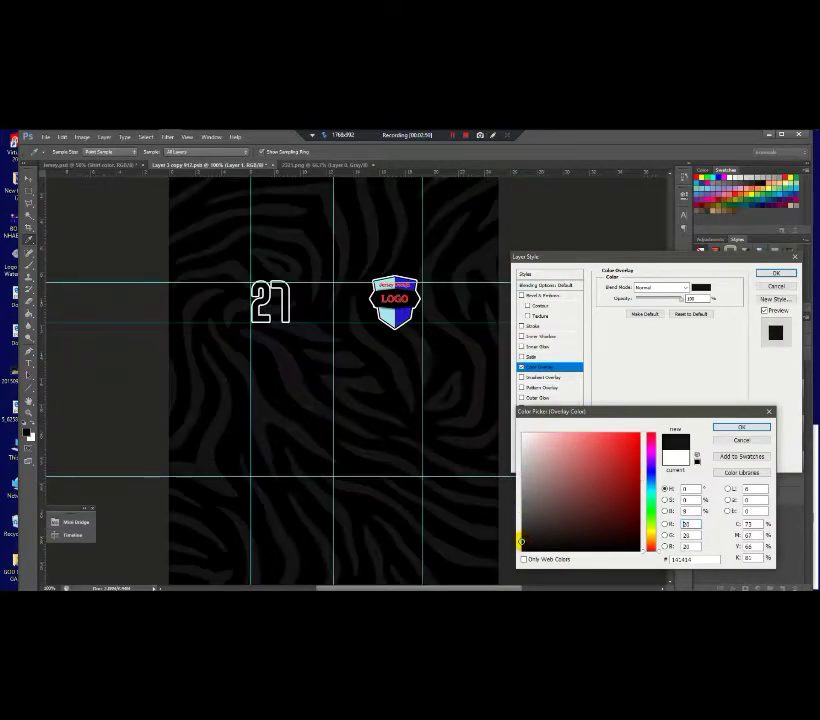
pyautogui.moveTo(521, 538)
pyautogui.mouseDown()
pyautogui.moveTo(521, 530)
pyautogui.moveTo(524, 540)
pyautogui.mouseUp()
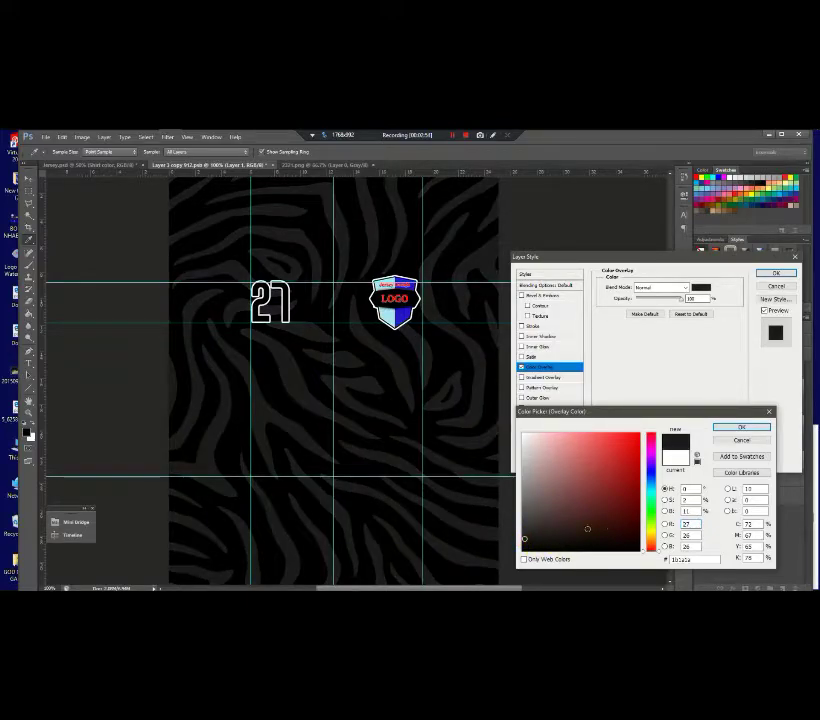
pyautogui.moveTo(522, 536); pyautogui.dragTo(521, 531)
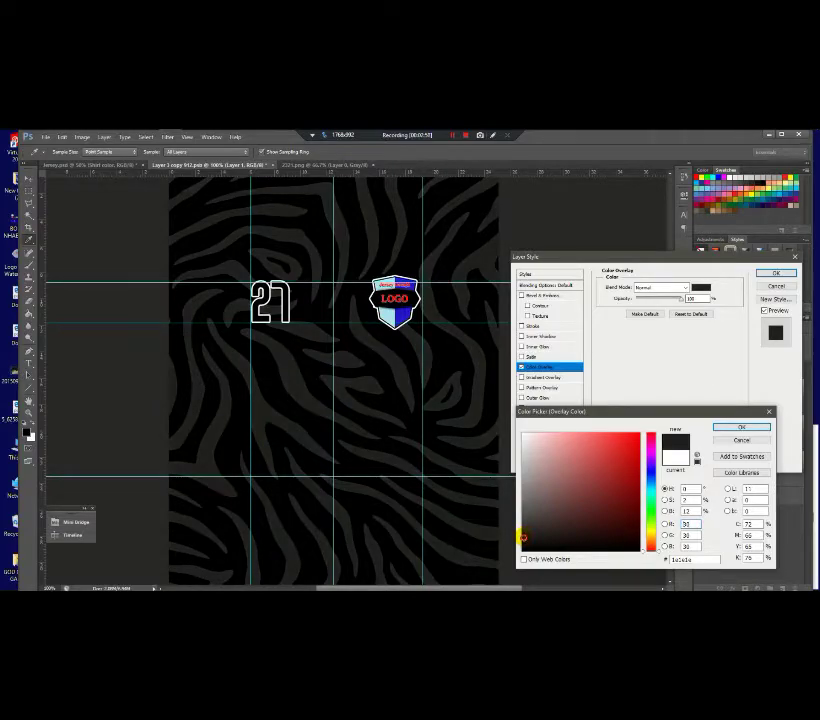
pyautogui.moveTo(522, 538); pyautogui.dragTo(522, 543)
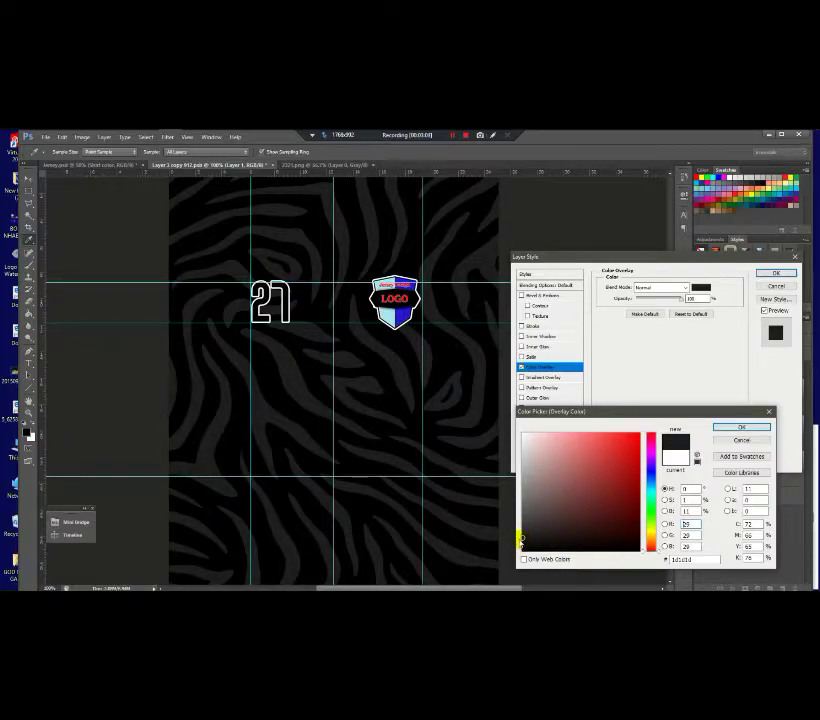
pyautogui.moveTo(521, 539); pyautogui.dragTo(521, 535)
pyautogui.click(679, 560)
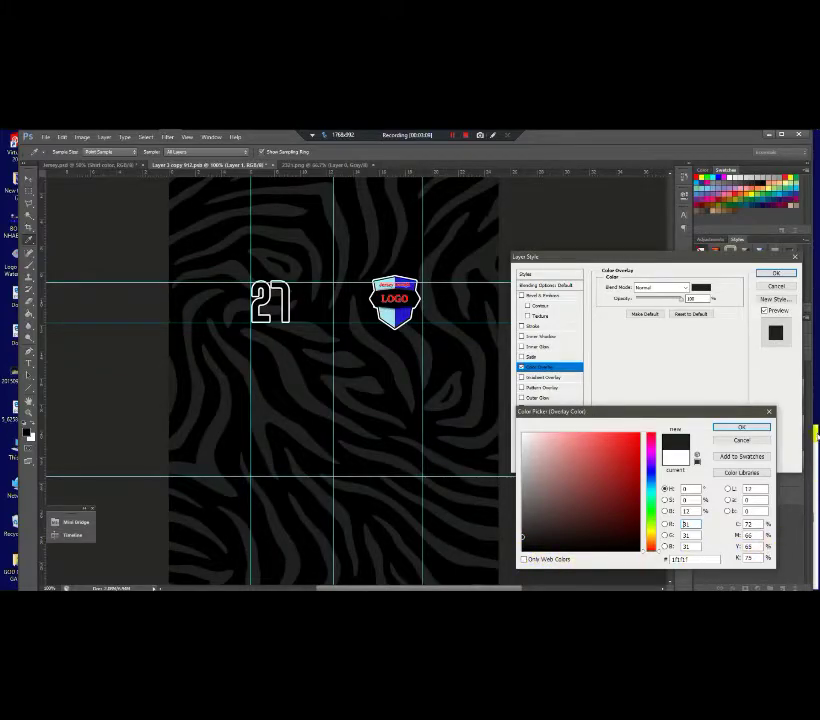
pyautogui.click(739, 428)
pyautogui.click(772, 271)
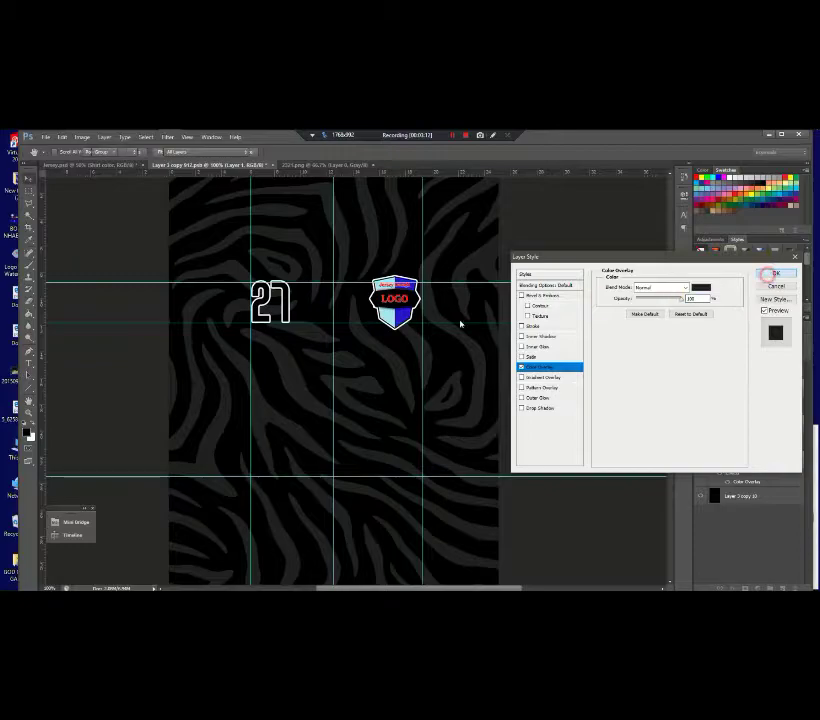
# Add a white Color Overlay to the number 27 layer
pyautogui.scroll(-2, 309, 355)
pyautogui.scroll(3, 309, 355)
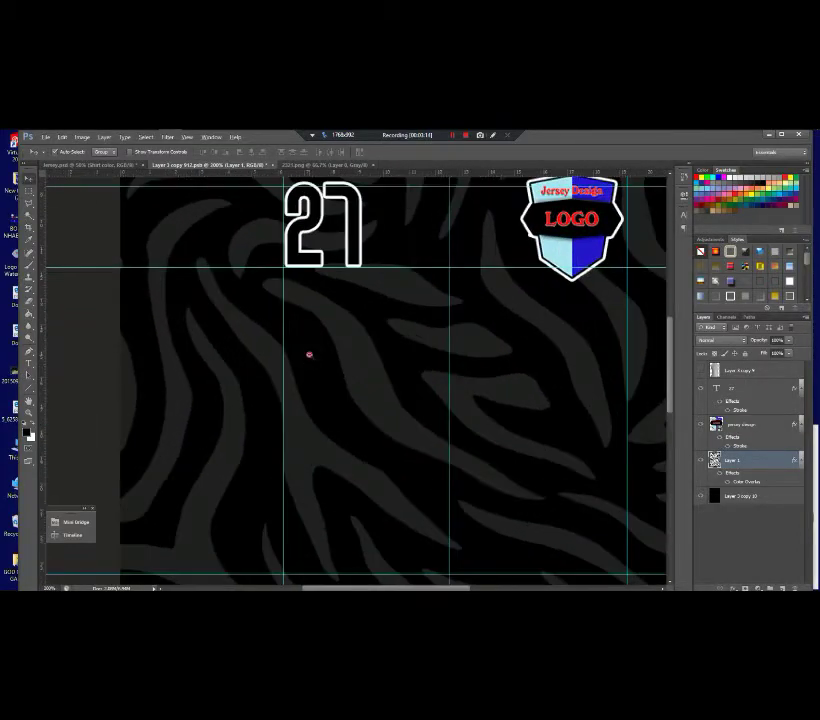
pyautogui.scroll(-3, 309, 355)
pyautogui.scroll(1, 309, 355)
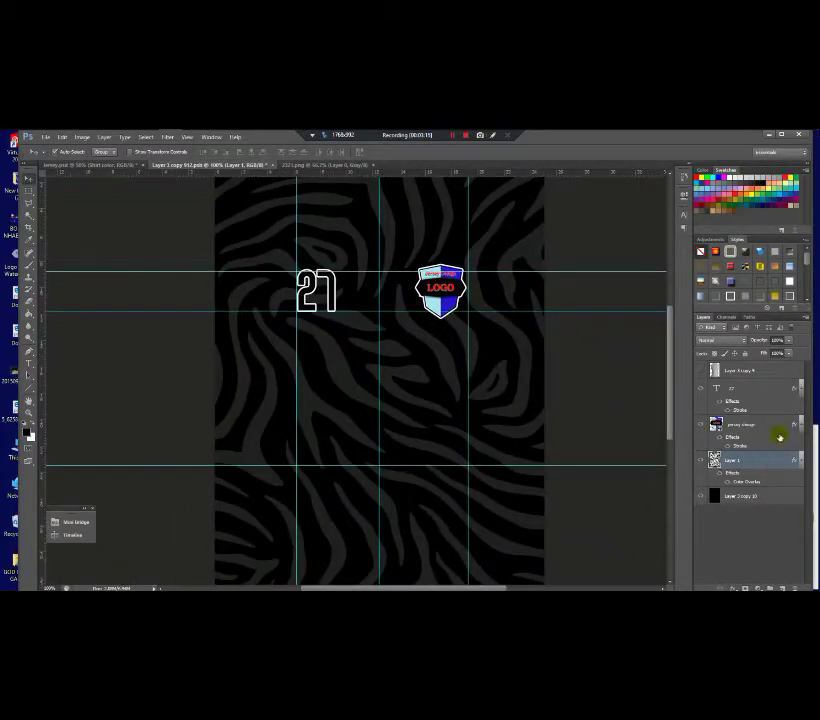
pyautogui.click(769, 389)
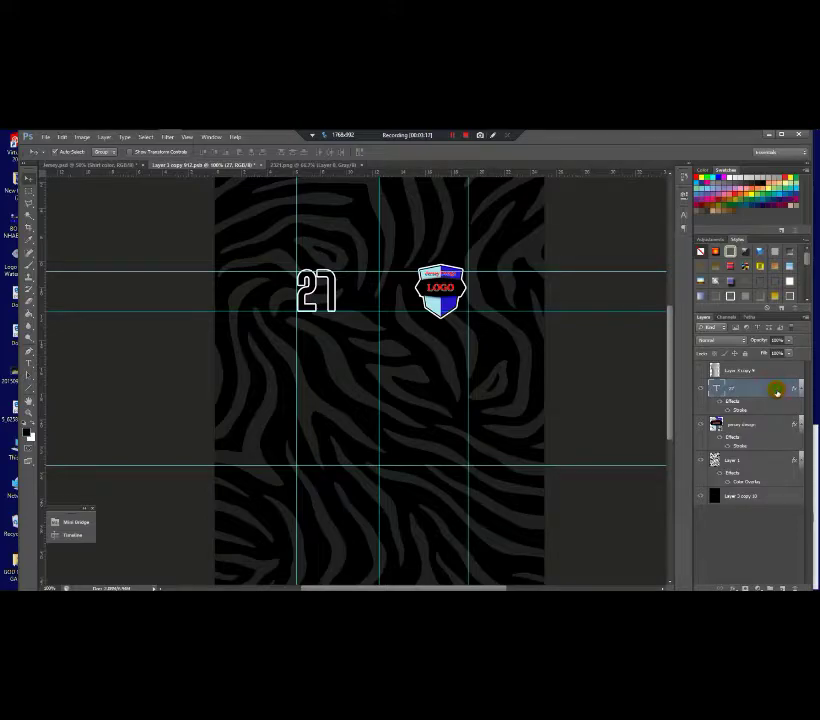
pyautogui.doubleClick(776, 392)
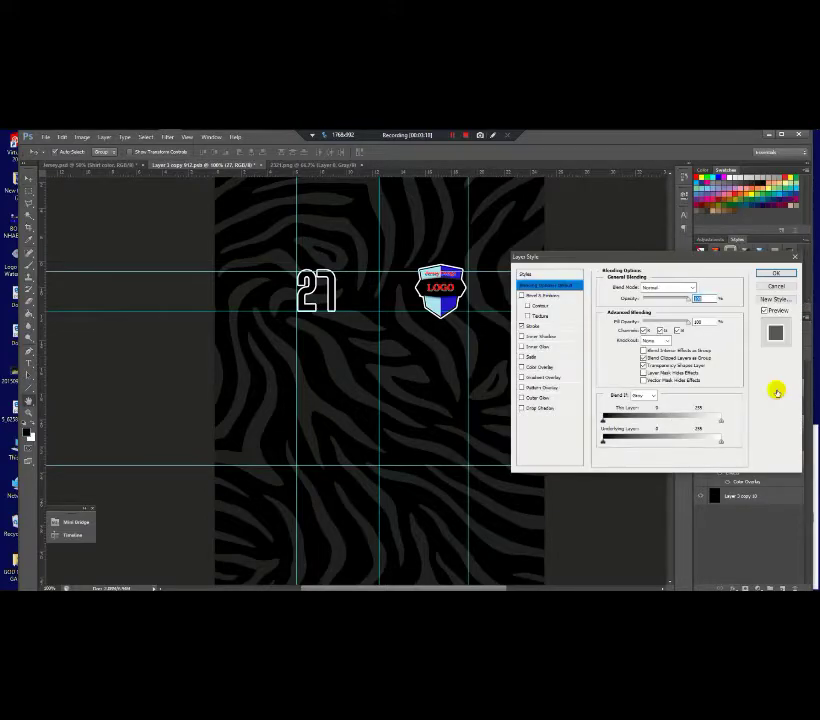
pyautogui.click(543, 367)
pyautogui.click(700, 287)
pyautogui.click(523, 434)
pyautogui.click(741, 427)
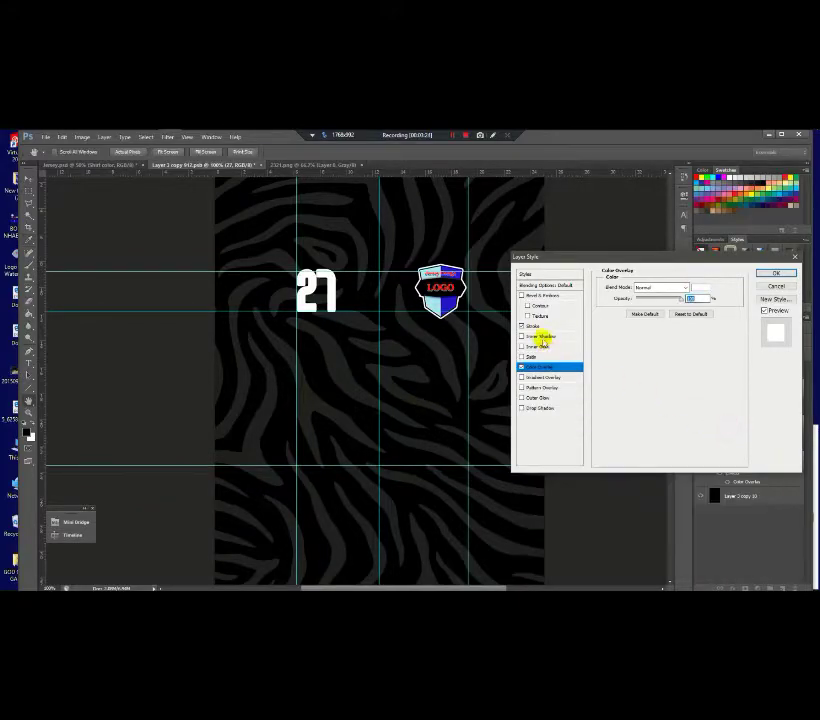
# Set the number 27's Stroke color to black (000000)
pyautogui.click(534, 326)
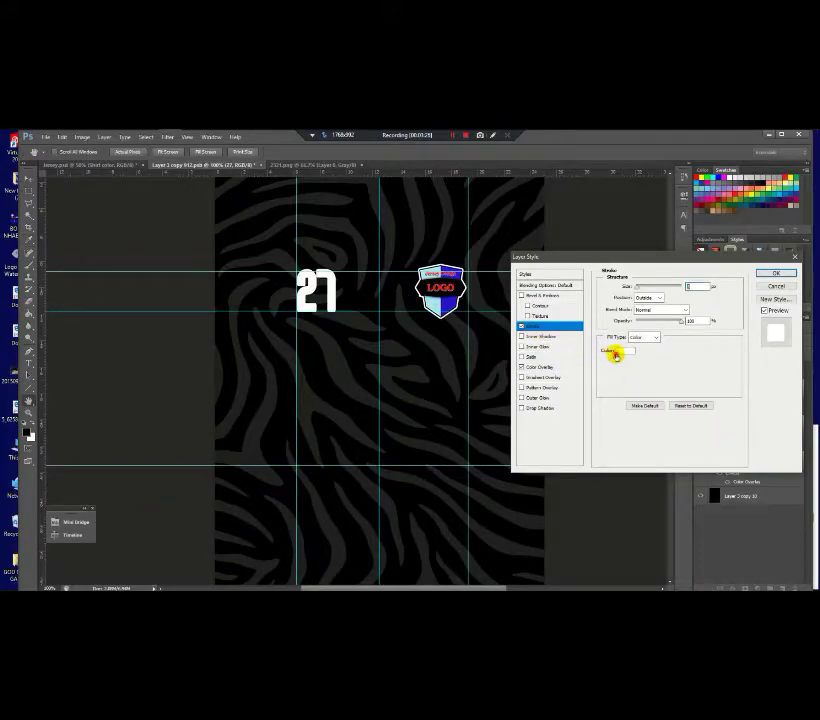
pyautogui.click(616, 352)
pyautogui.click(523, 549)
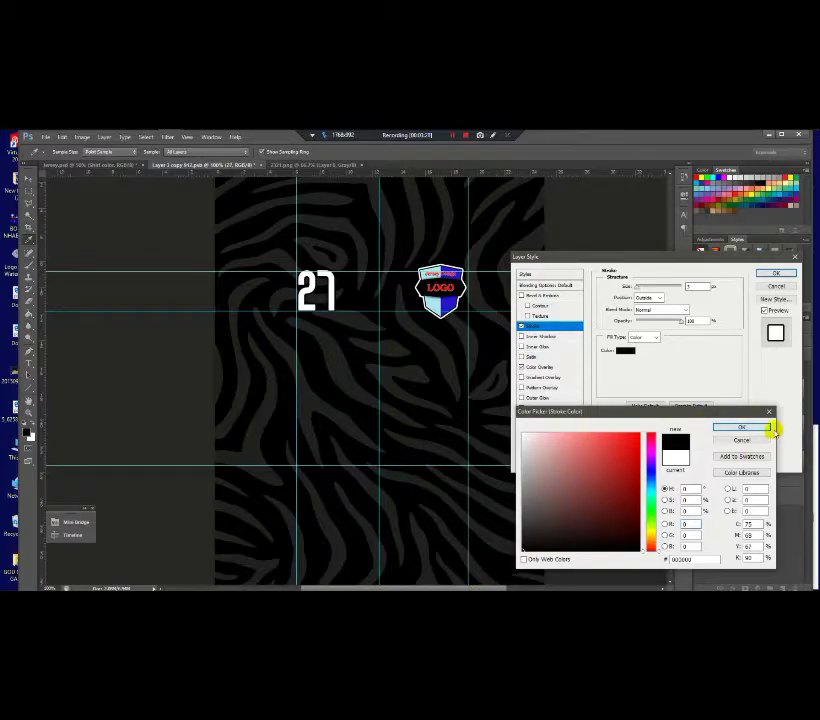
pyautogui.click(770, 428)
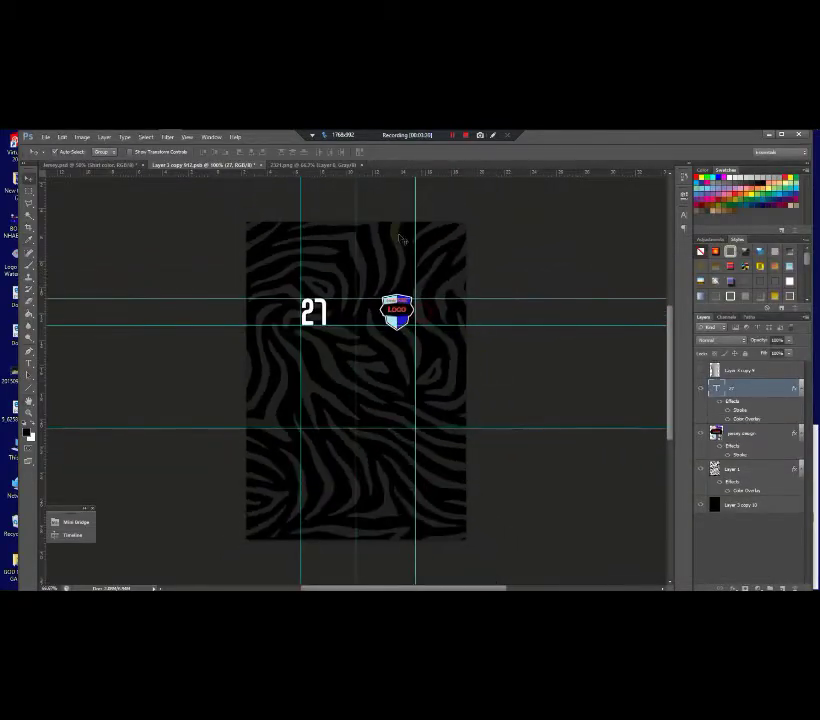
# Place the jersey design1 logo into the shirt artwork
pyautogui.moveTo(171, 134)
pyautogui.click(125, 137)
pyautogui.moveTo(575, 210); pyautogui.dragTo(265, 348)
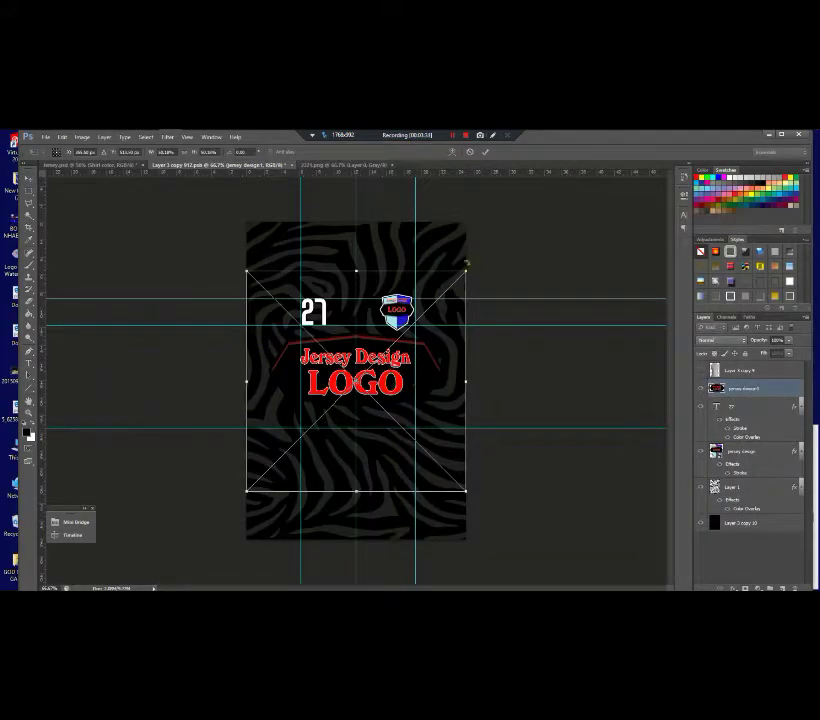
# Shrink the placed logo to about 27% width and center it just above the lowest horizontal guide
pyautogui.moveTo(466, 268); pyautogui.dragTo(415, 311)
pyautogui.moveTo(388, 379); pyautogui.dragTo(390, 408)
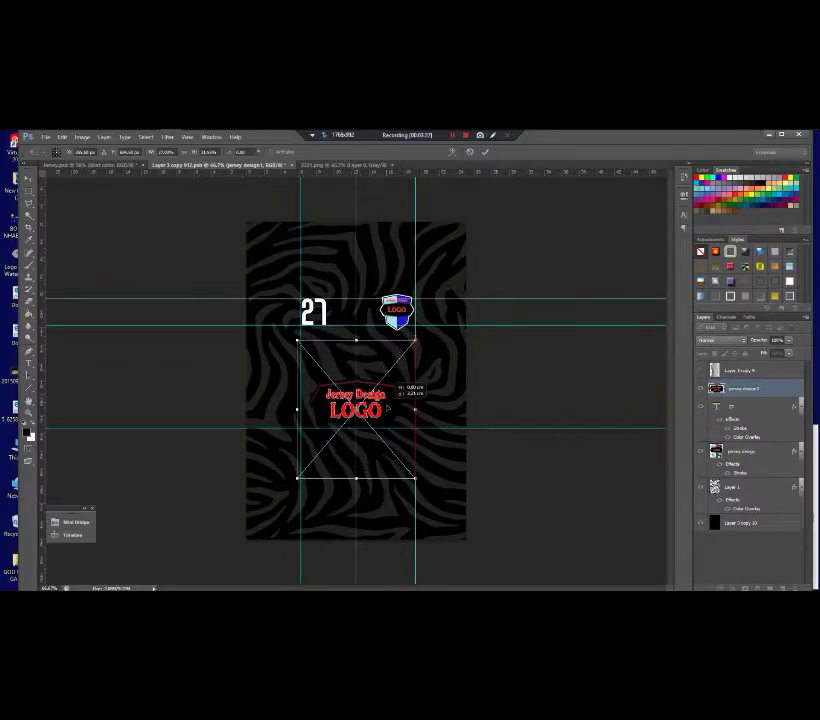
pyautogui.press('Return')
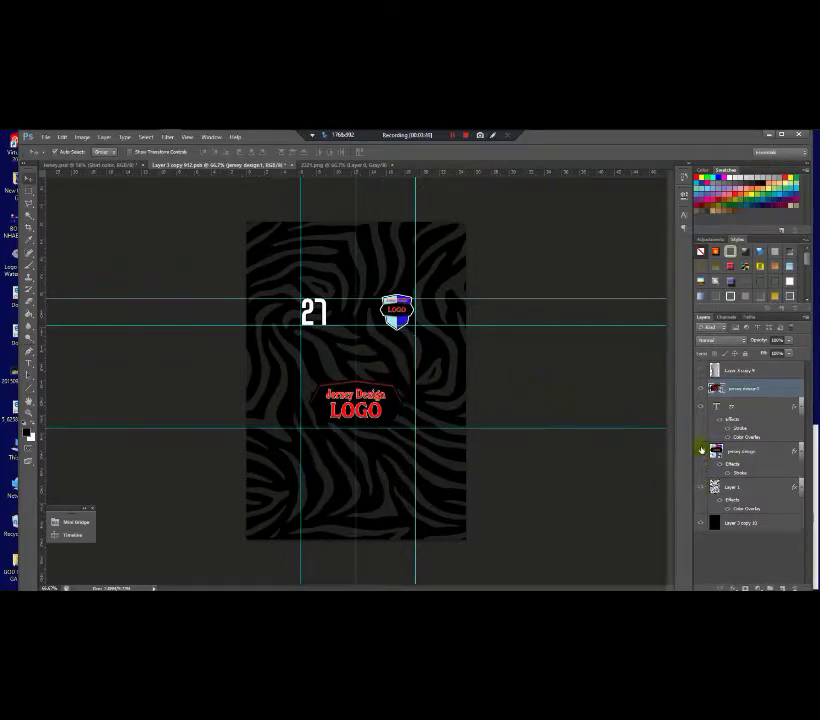
# Move the jersey design1 layer above the shirt template layer, check the logo against the template, and leave the template hidden
pyautogui.click(699, 371)
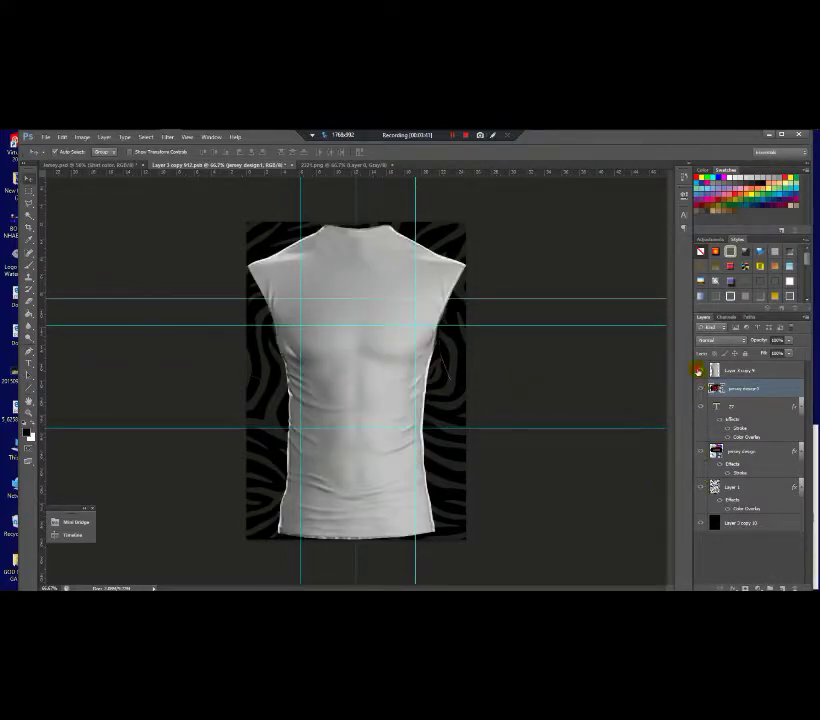
pyautogui.click(699, 371)
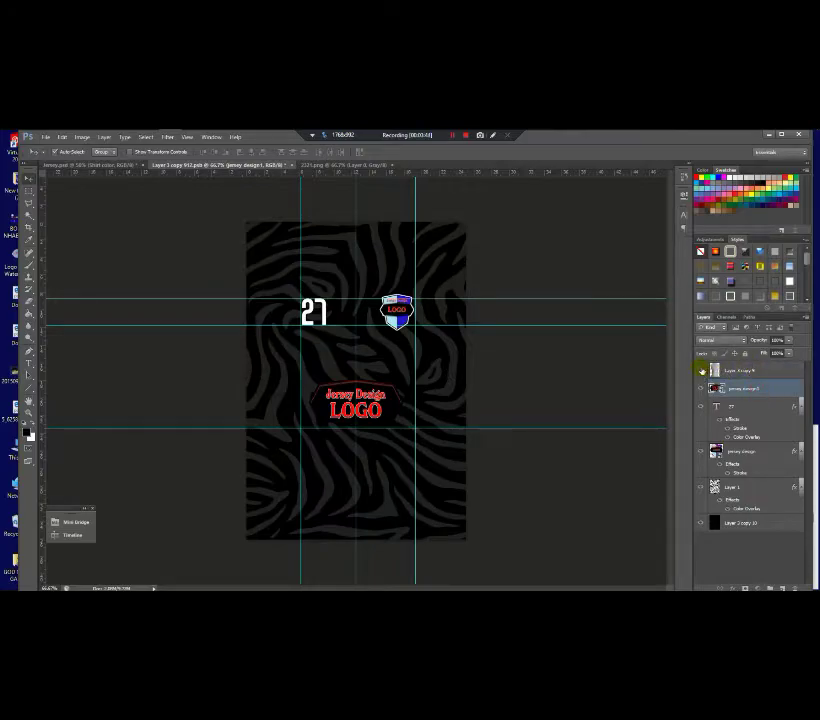
pyautogui.click(699, 371)
pyautogui.moveTo(732, 388); pyautogui.dragTo(747, 366)
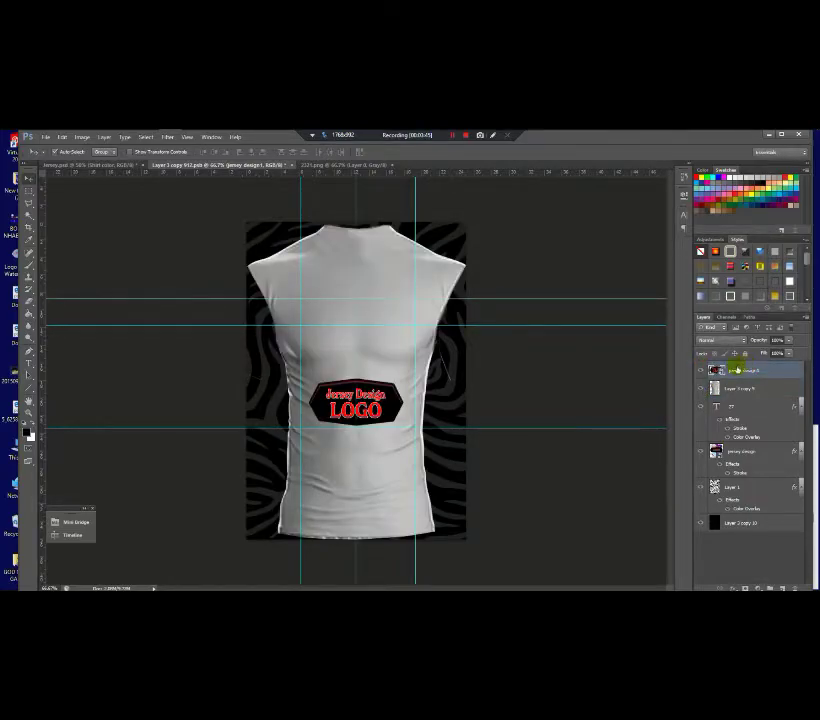
pyautogui.click(699, 388)
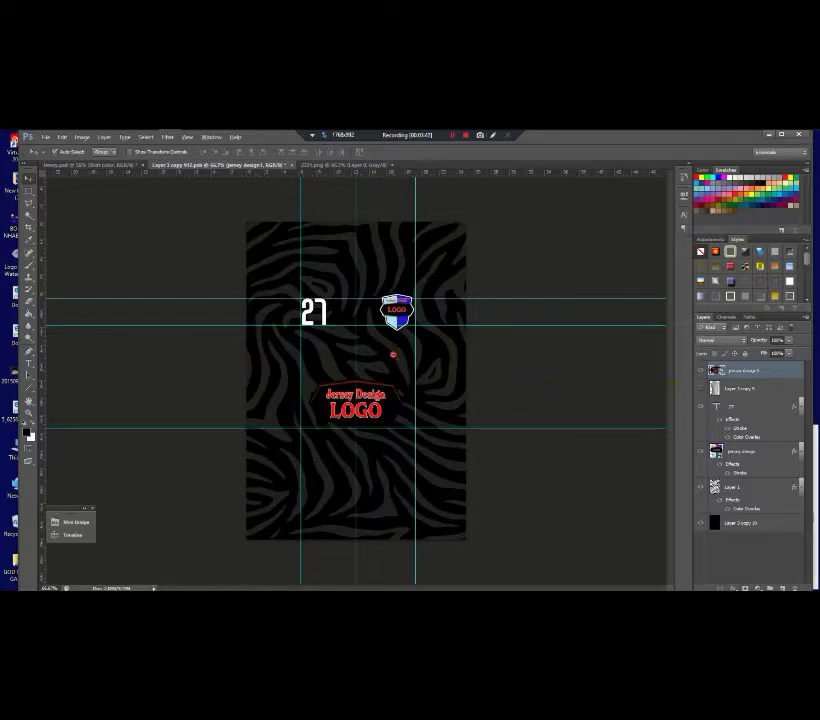
# Duplicate the zebra pattern layer, Layer 1, and select the copy
pyautogui.scroll(-2, 393, 354)
pyautogui.scroll(1, 393, 354)
pyautogui.click(395, 357)
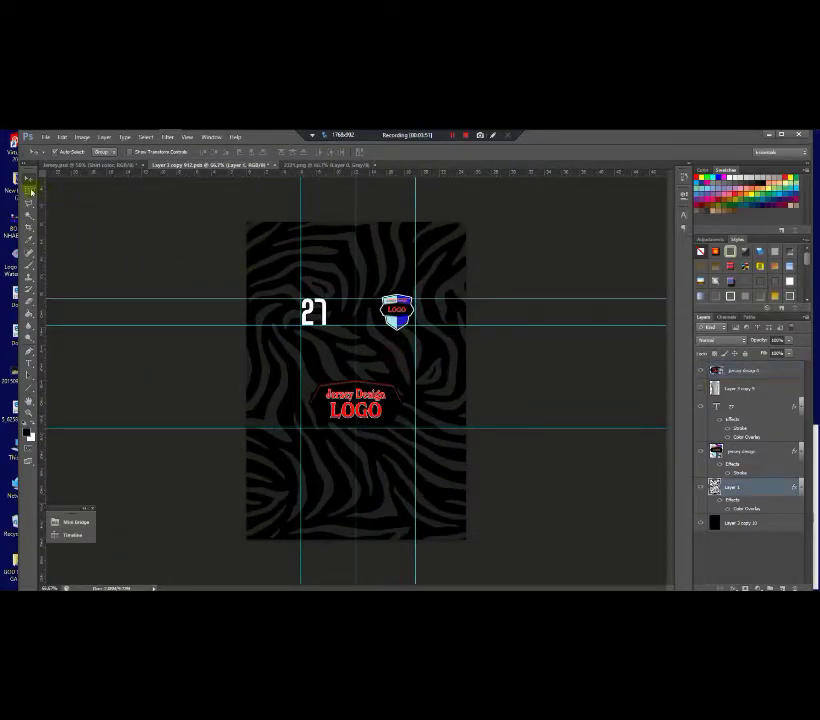
pyautogui.click(29, 189)
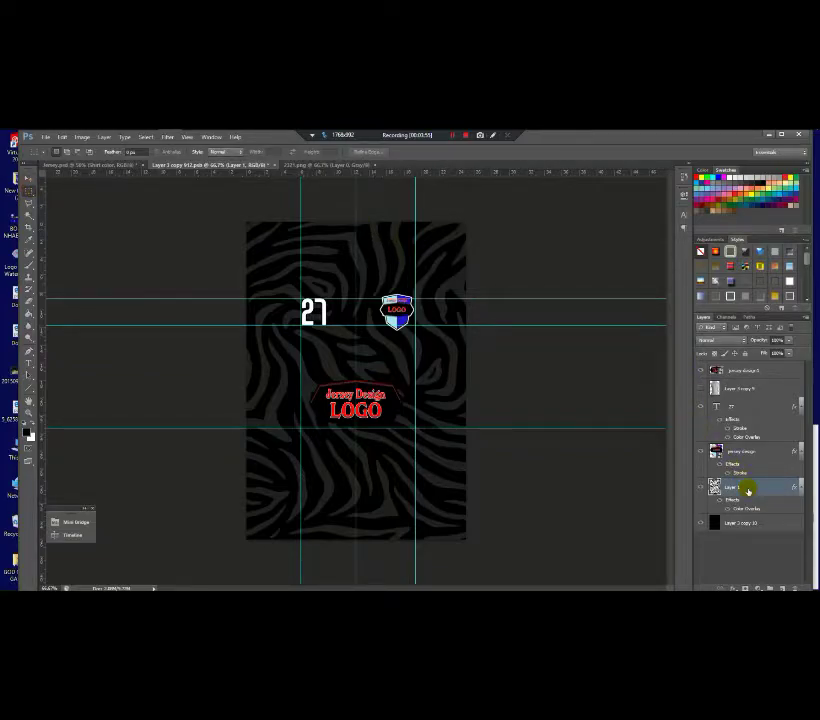
pyautogui.hotkey('ctrl', 'j')
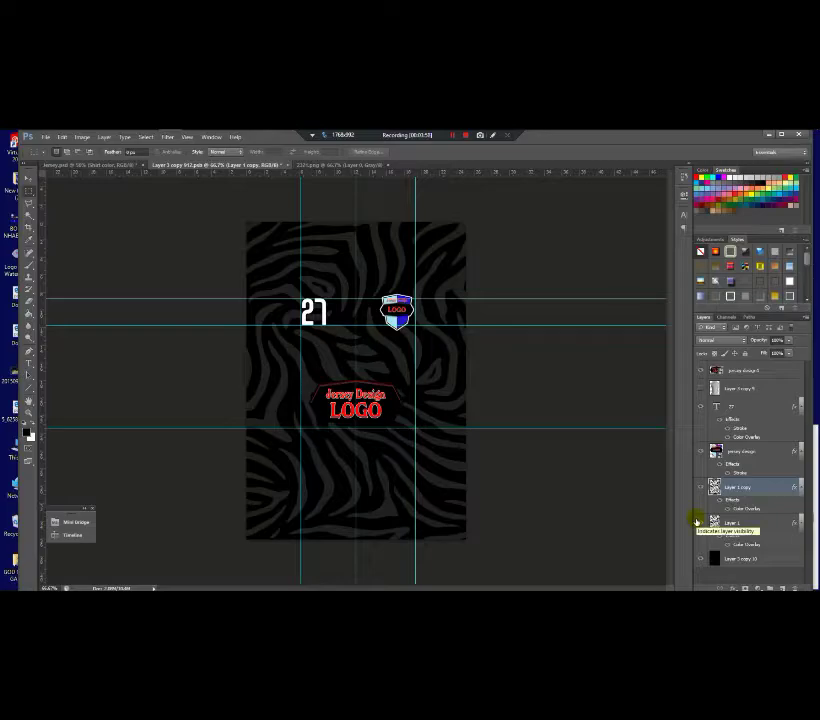
pyautogui.click(741, 526)
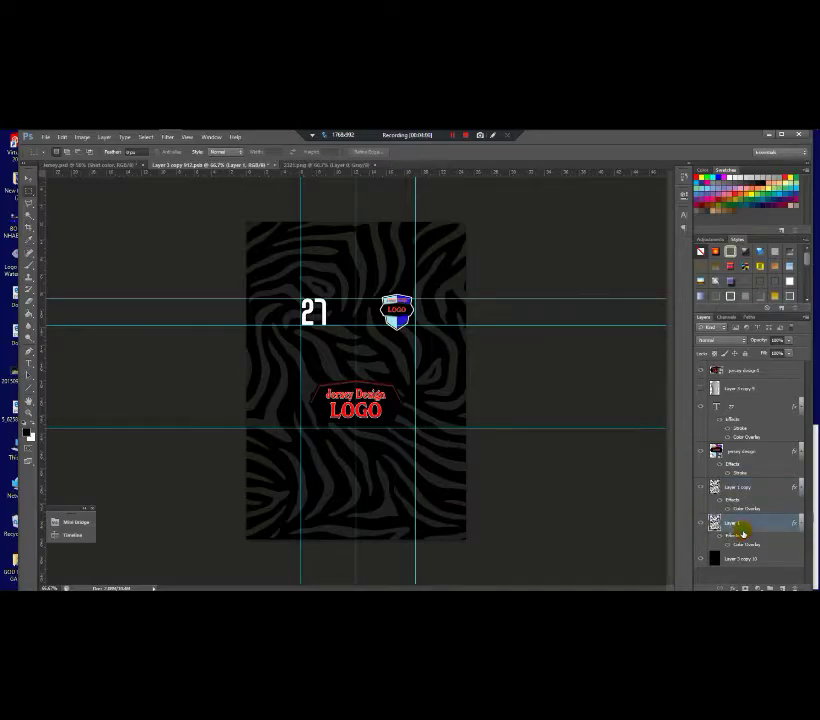
pyautogui.click(745, 487)
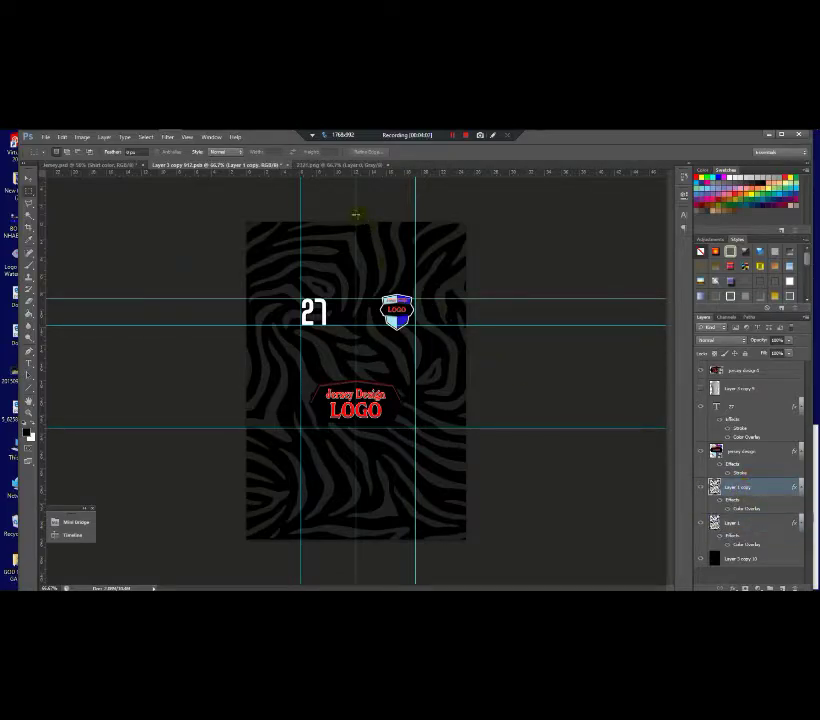
# Delete the half of the zebra copy to the right of the center guide and hide the original Layer 1
pyautogui.moveTo(355, 218); pyautogui.dragTo(586, 476)
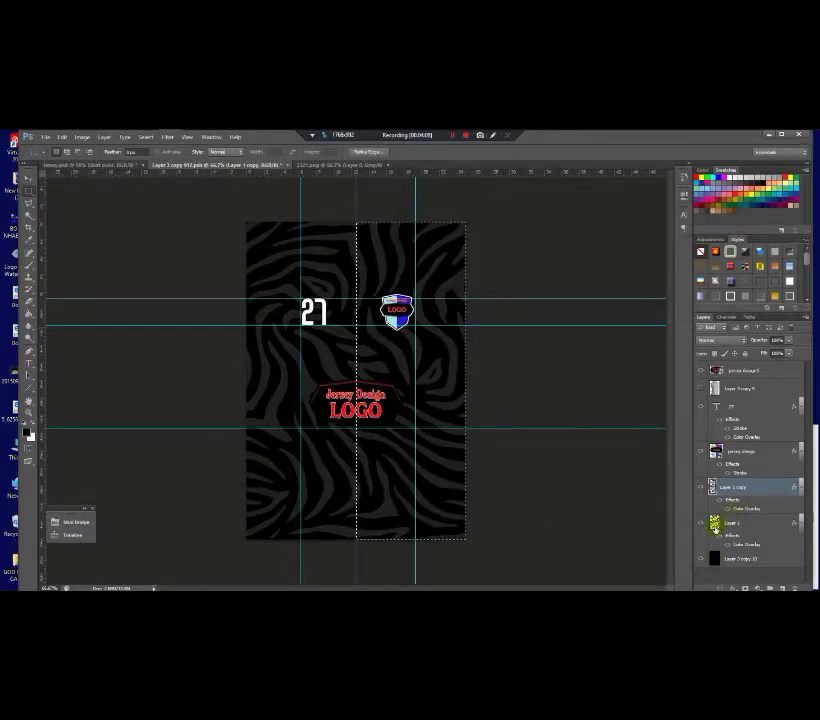
pyautogui.click(703, 522)
pyautogui.hotkey('ctrl', 'd')
# Examine the cut edge of the zebra pattern along the vertical center guide of the shirt artwork
pyautogui.scroll(1, 290, 190)
pyautogui.scroll(-1, 333, 210)
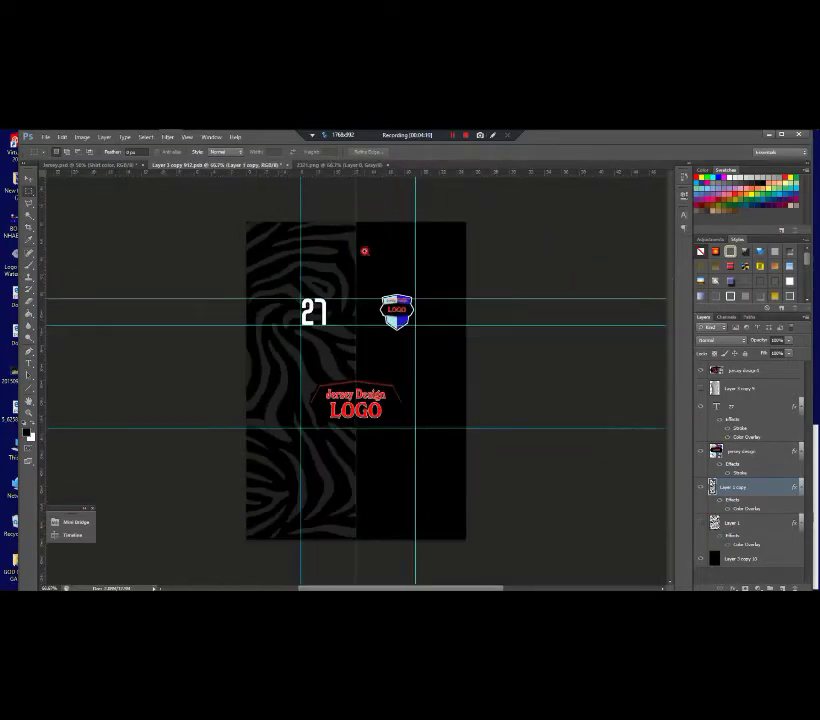
pyautogui.scroll(1, 366, 251)
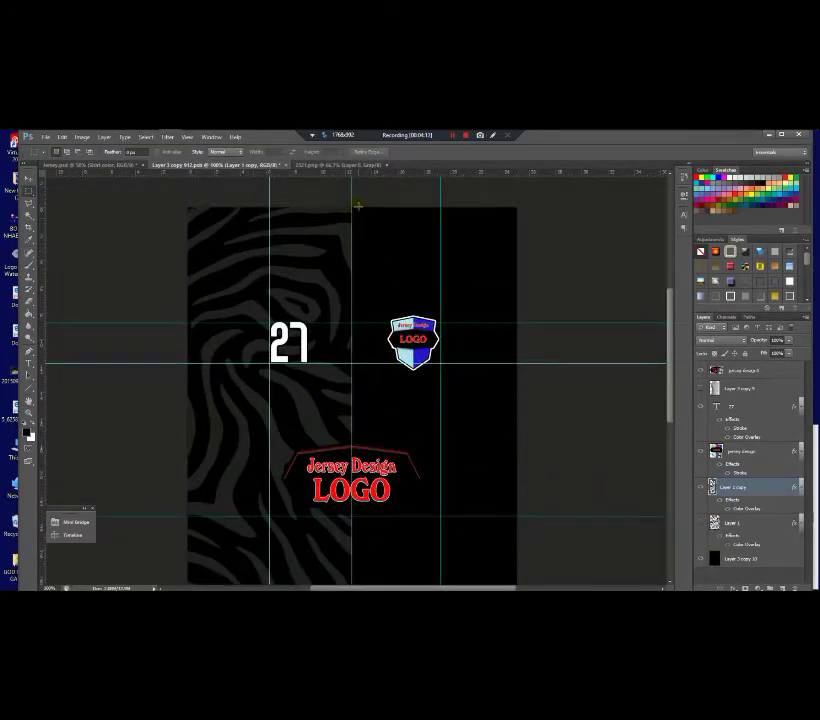
pyautogui.scroll(2, 360, 205)
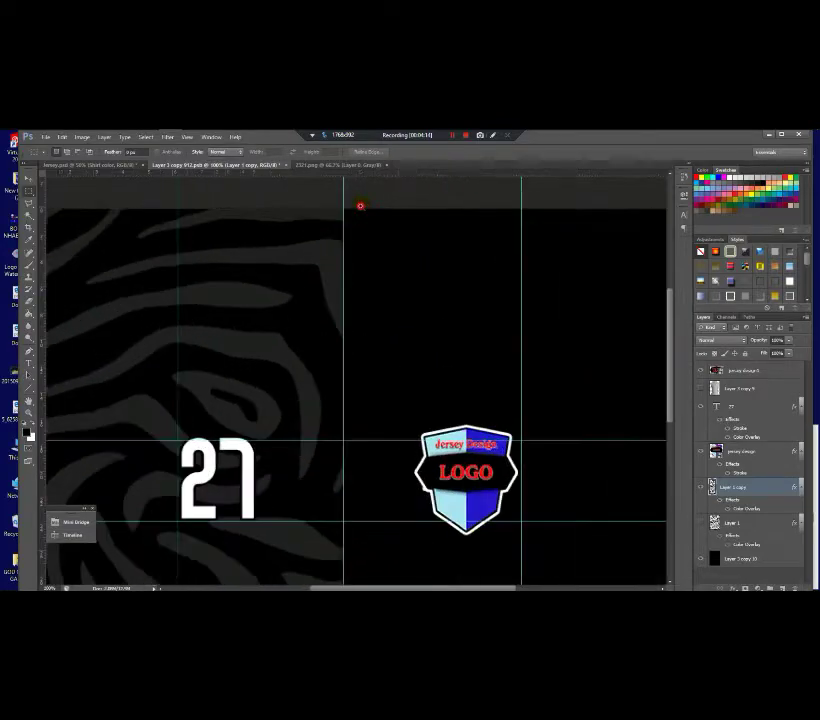
pyautogui.scroll(-2, 360, 206)
pyautogui.scroll(1, 360, 206)
pyautogui.scroll(-1, 360, 207)
pyautogui.scroll(1, 361, 208)
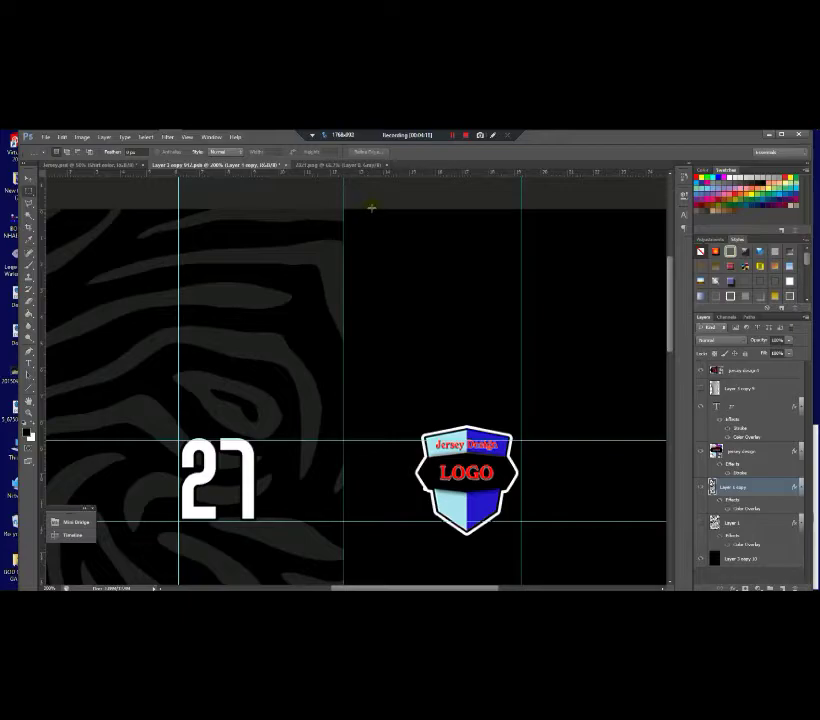
pyautogui.scroll(-3, 360, 234)
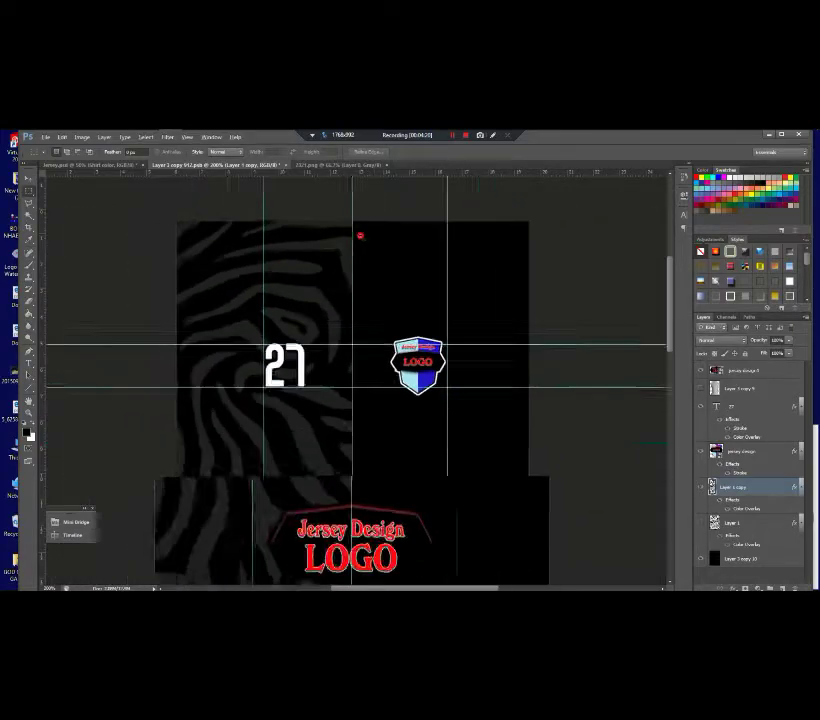
pyautogui.scroll(1, 360, 234)
pyautogui.scroll(-1, 360, 234)
pyautogui.scroll(1, 360, 234)
pyautogui.scroll(-1, 360, 234)
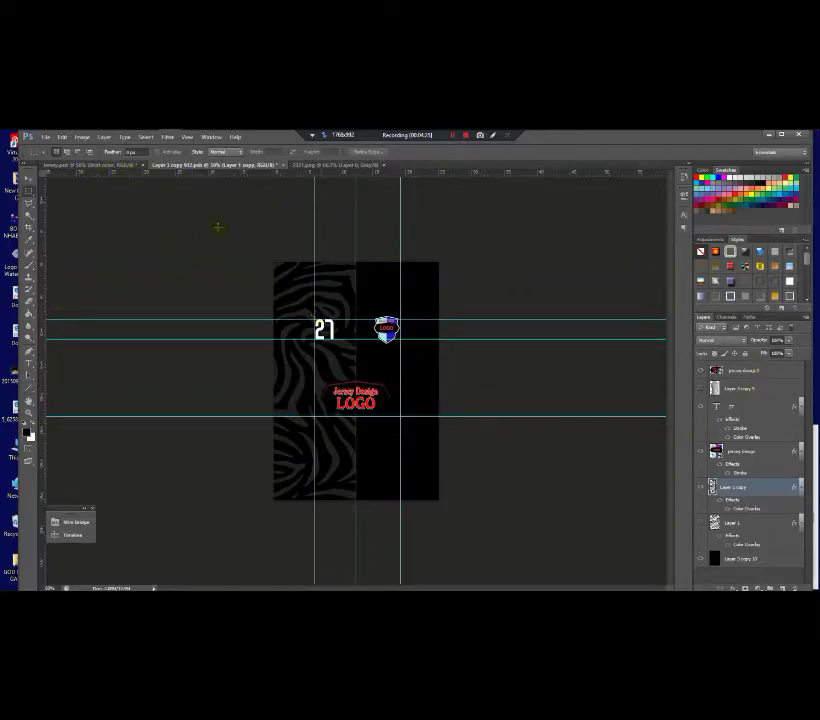
# Save and close the shirt artwork and check the updated front jersey in Jersey.psd
pyautogui.click(283, 170)
pyautogui.click(386, 306)
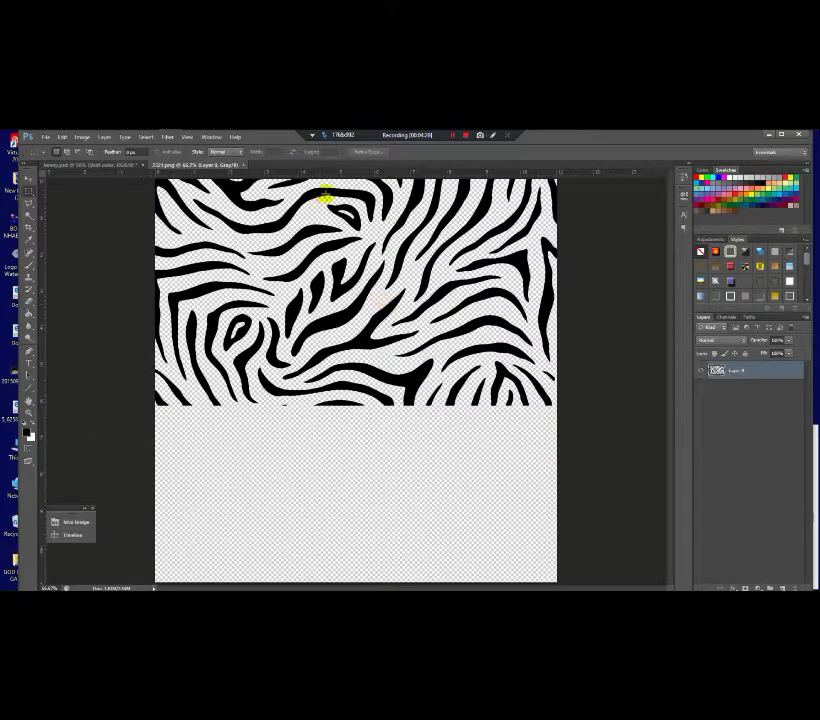
pyautogui.click(100, 165)
pyautogui.scroll(3, 242, 247)
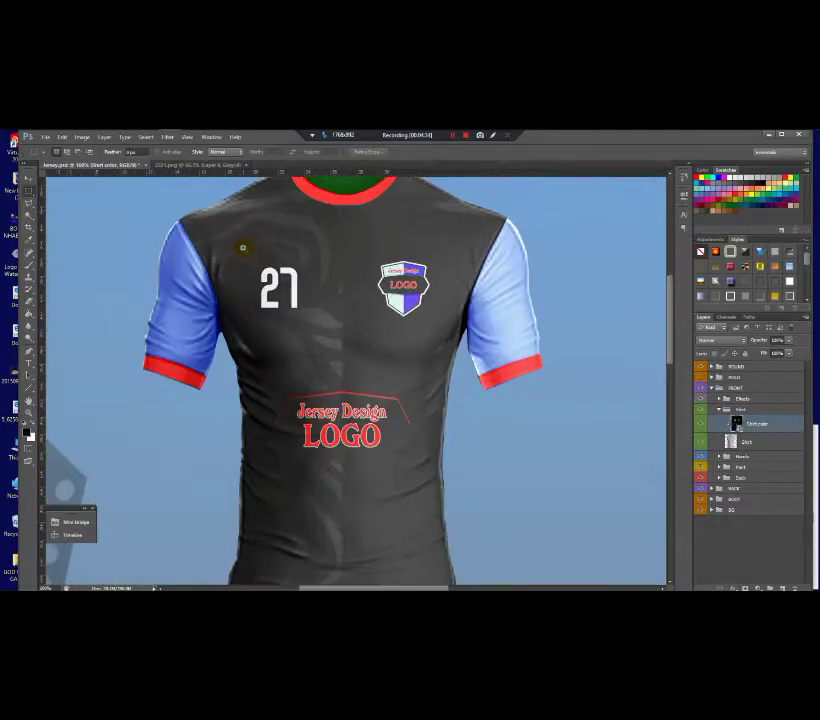
pyautogui.scroll(-3, 242, 247)
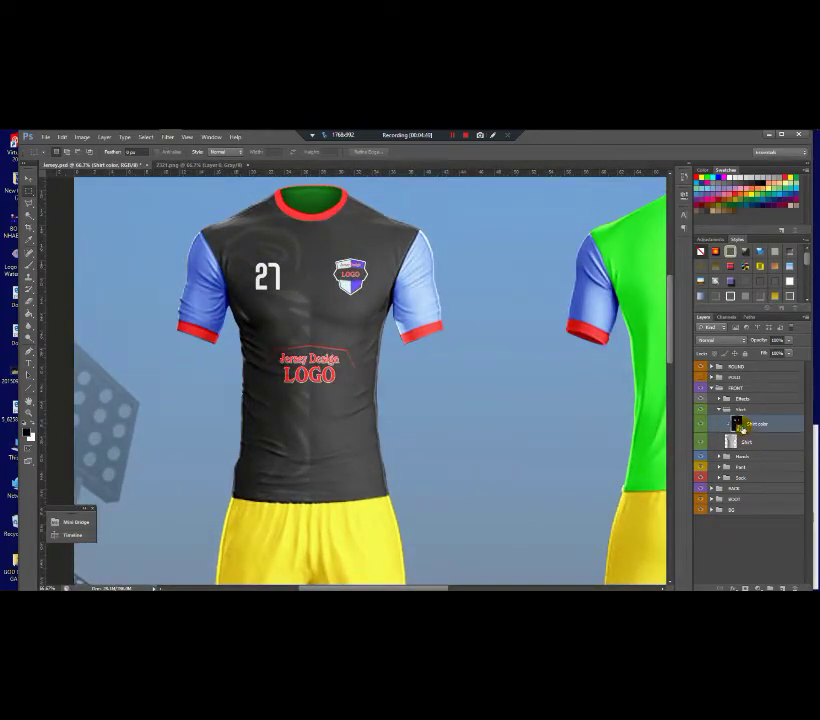
# Reopen the Shirt color artwork to inspect the halved zebra pattern, close it, and review the jersey in the mockup
pyautogui.doubleClick(739, 426)
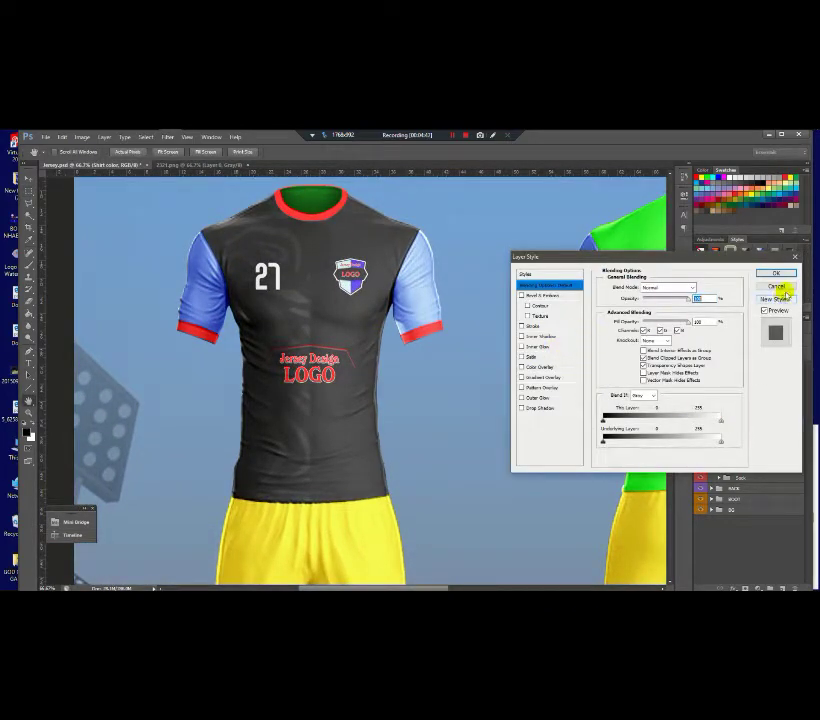
pyautogui.click(778, 286)
pyautogui.press('m')
pyautogui.doubleClick(738, 425)
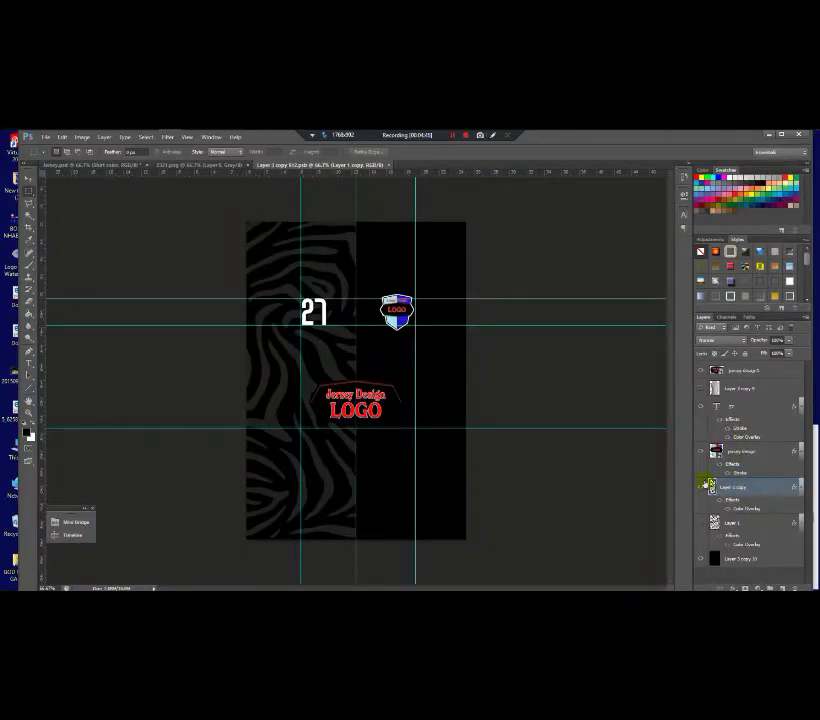
pyautogui.scroll(2, 350, 342)
pyautogui.scroll(-1, 344, 339)
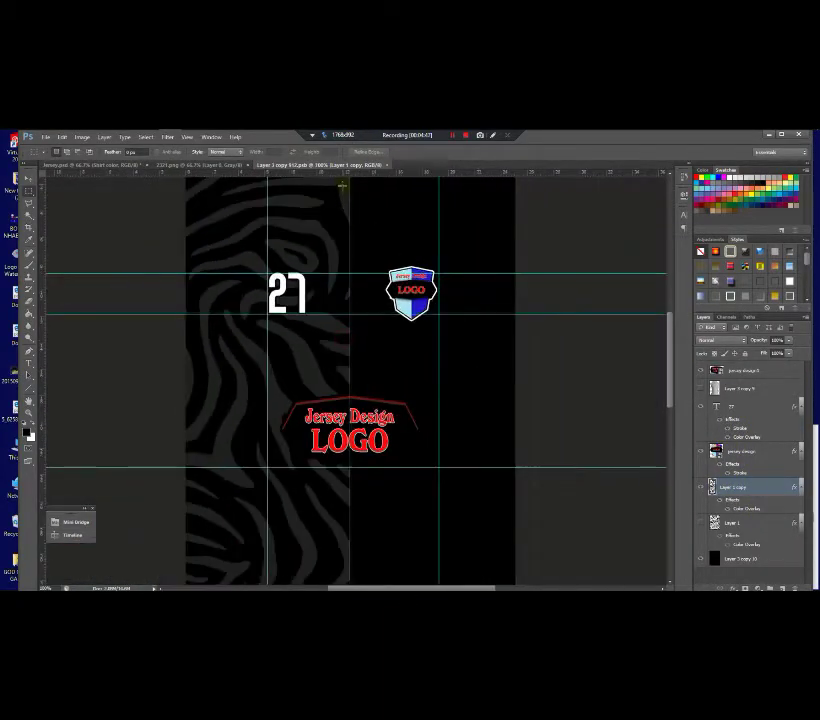
pyautogui.click(388, 166)
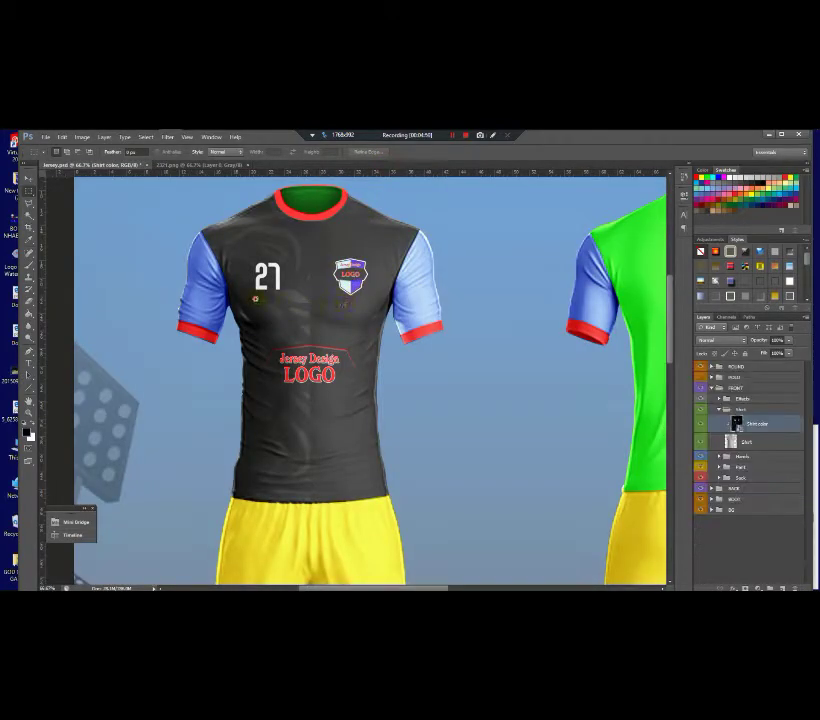
pyautogui.scroll(1, 256, 296)
pyautogui.scroll(-3, 255, 290)
pyautogui.scroll(2, 241, 268)
pyautogui.scroll(-3, 241, 268)
pyautogui.scroll(2, 241, 268)
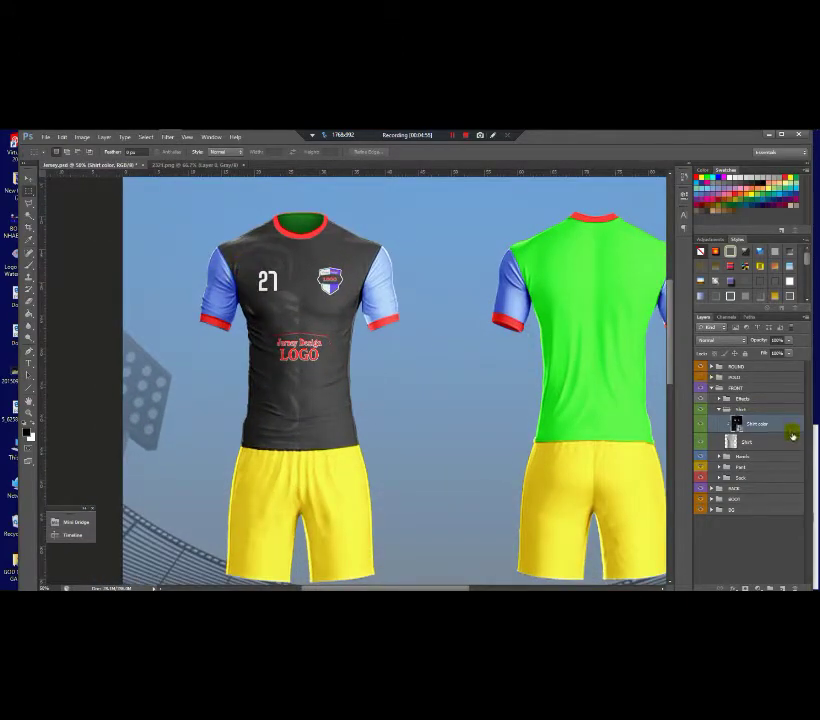
# Open the 1 color cuff artwork in the Right subgroup of the front Hands group
pyautogui.click(742, 457)
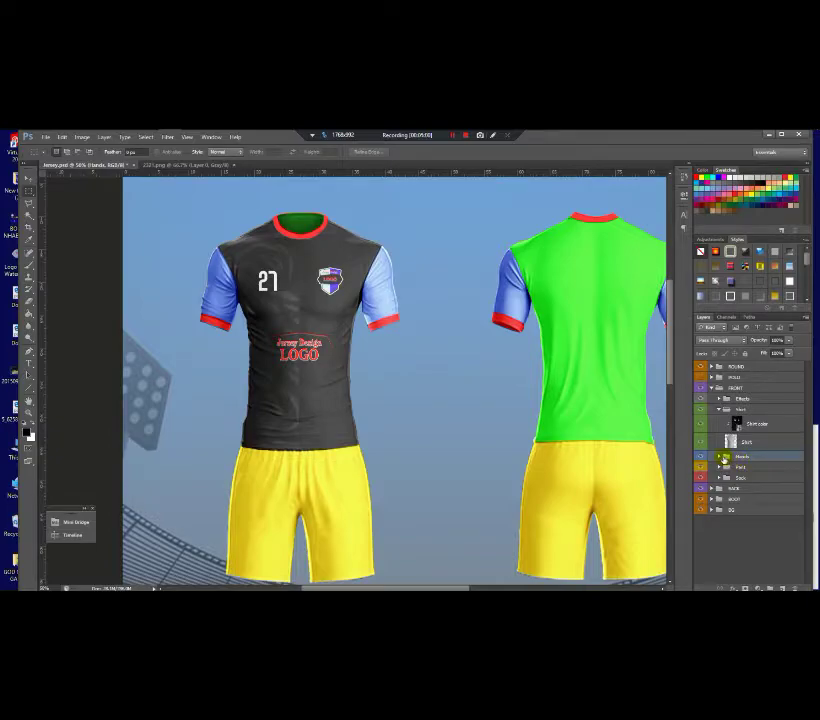
pyautogui.click(718, 456)
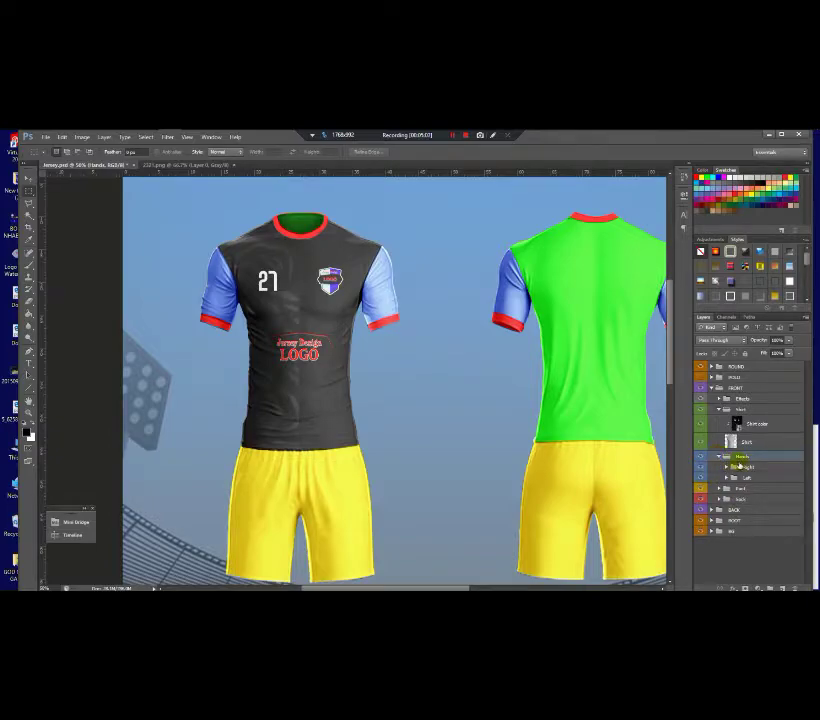
pyautogui.click(726, 467)
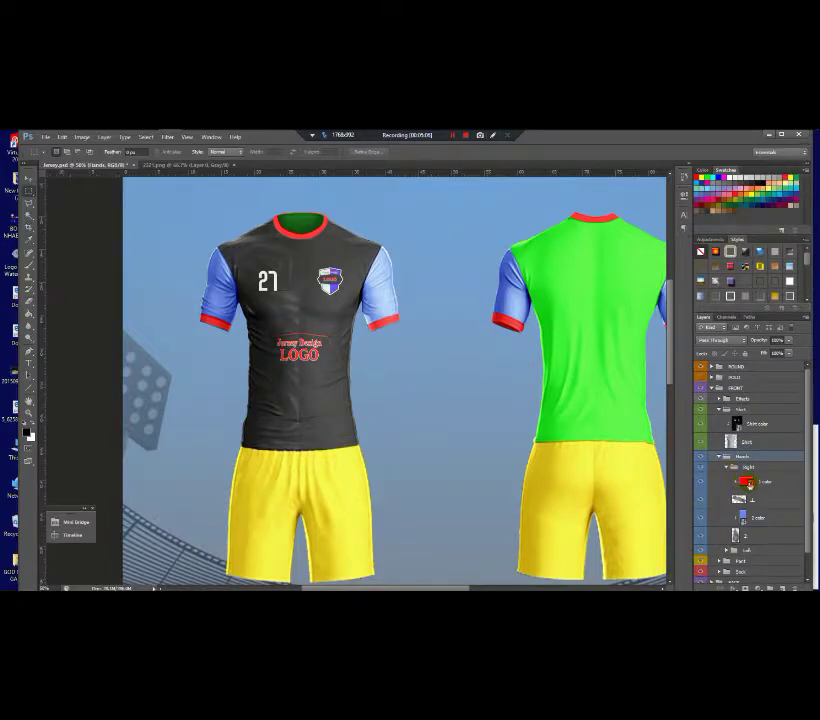
pyautogui.doubleClick(747, 483)
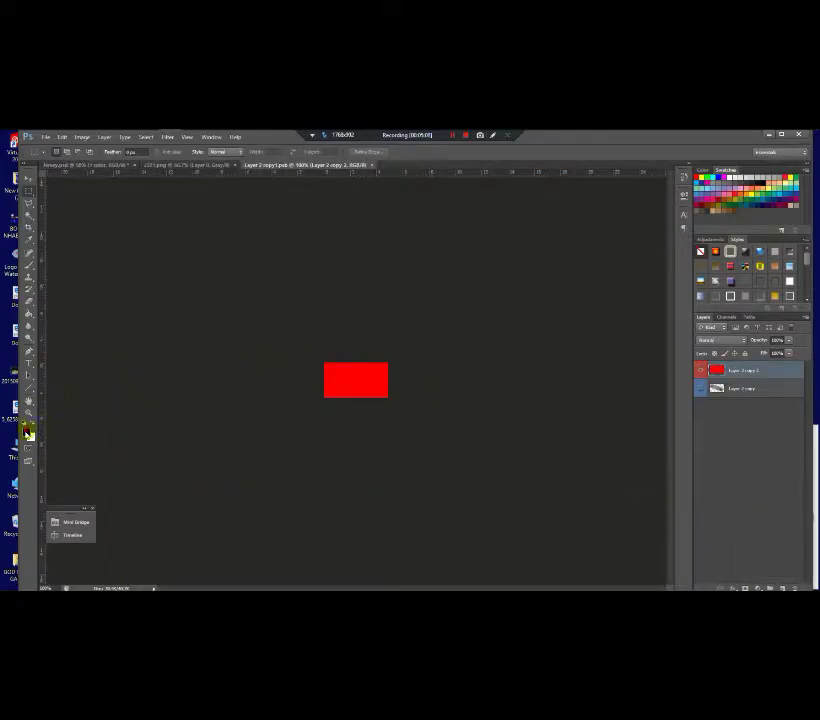
# Paint the right cuff artwork solid white with the Brush tool and save and close it
pyautogui.click(28, 432)
pyautogui.click(578, 450)
pyautogui.click(724, 426)
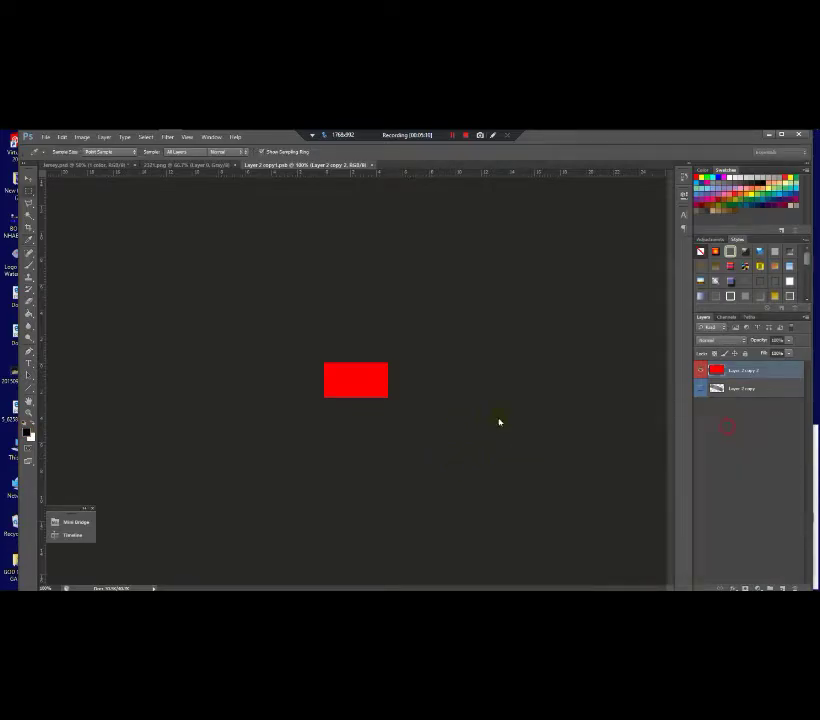
pyautogui.click(28, 262)
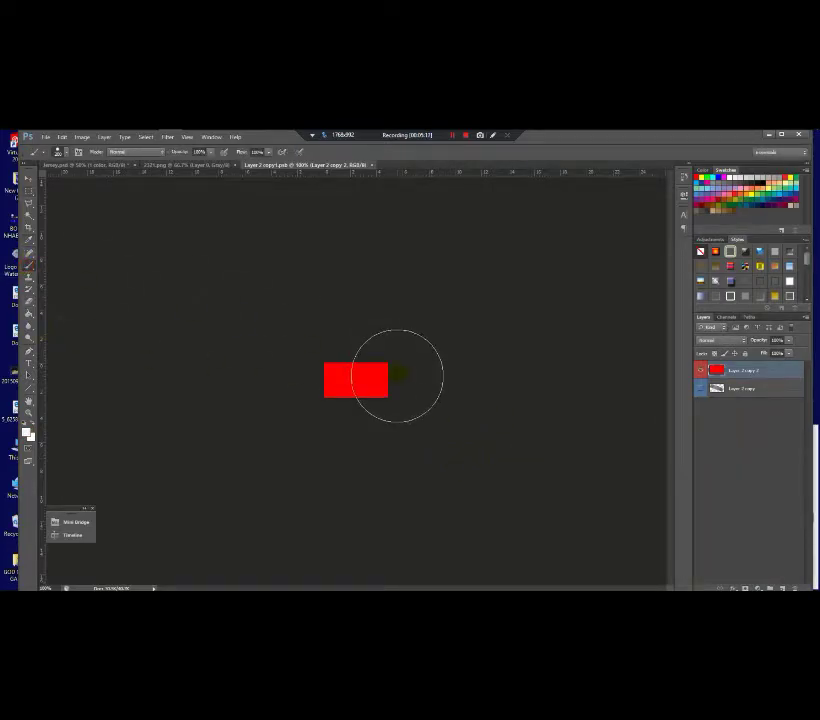
pyautogui.moveTo(425, 381); pyautogui.dragTo(330, 380)
pyautogui.click(374, 166)
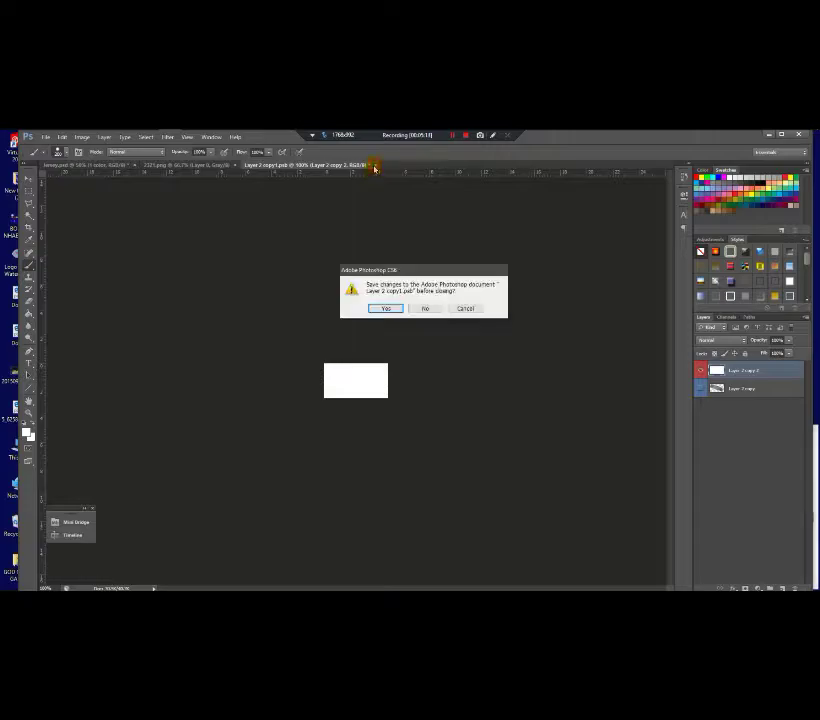
pyautogui.click(390, 309)
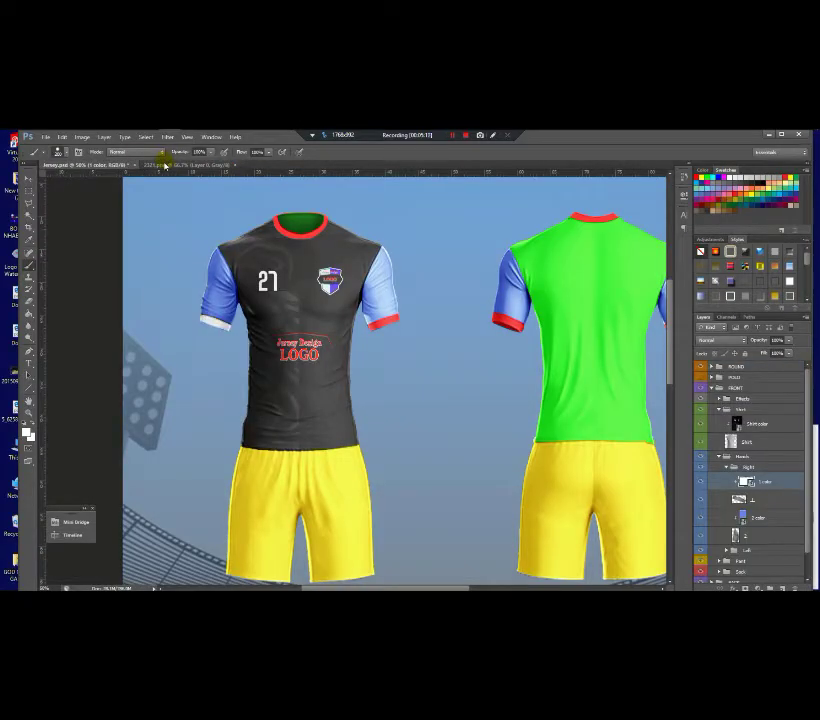
# Open the 1 color cuff artwork in the Left subgroup of the front Hands group
pyautogui.click(165, 166)
pyautogui.click(112, 166)
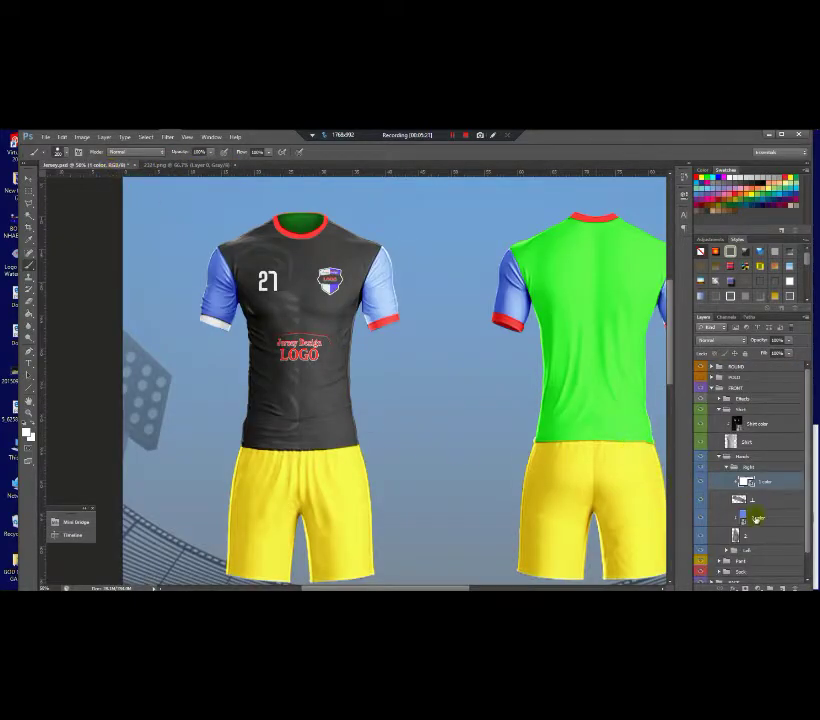
pyautogui.scroll(-1, 744, 528)
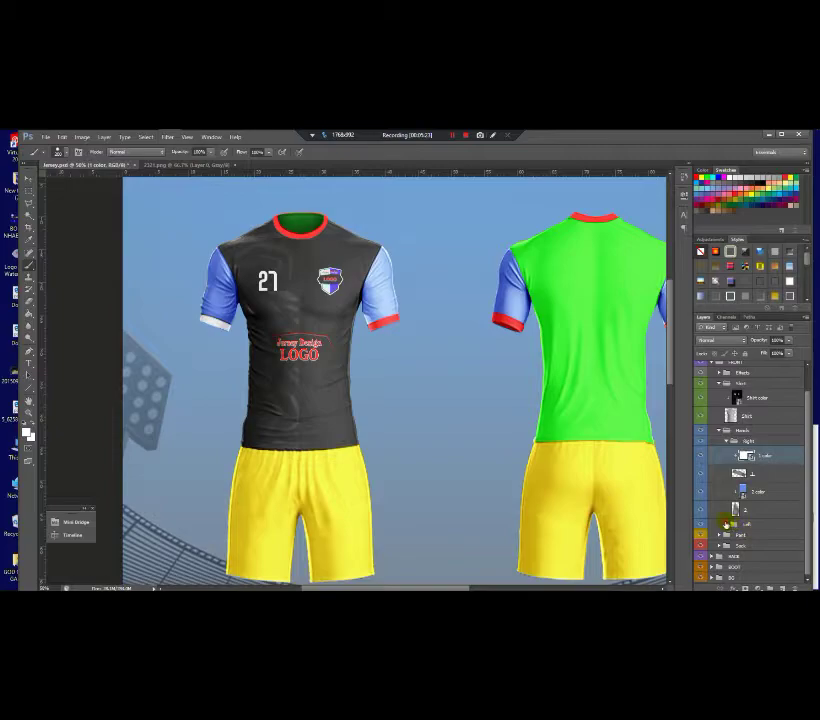
pyautogui.click(726, 524)
pyautogui.scroll(-2, 811, 469)
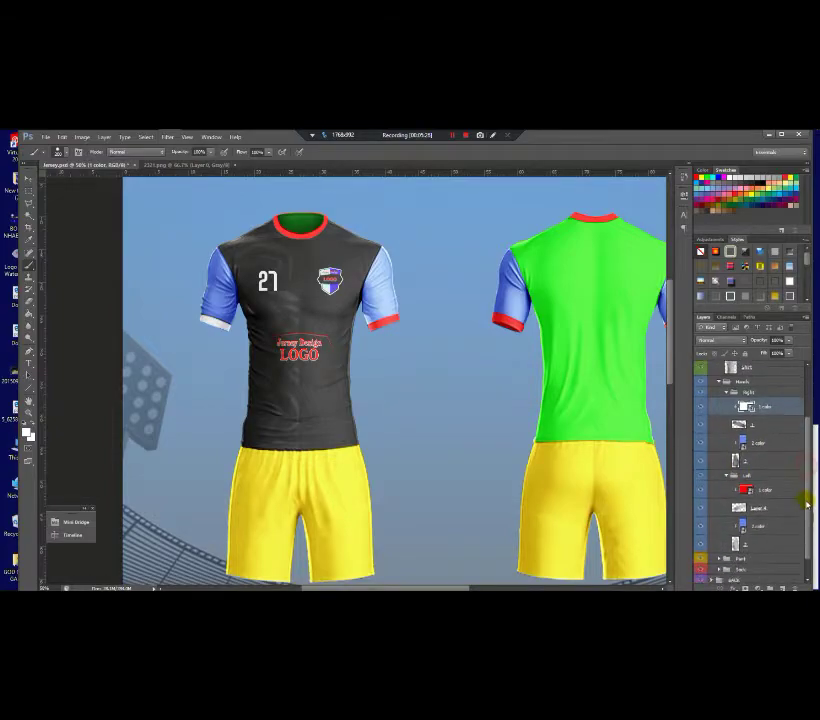
pyautogui.click(750, 486)
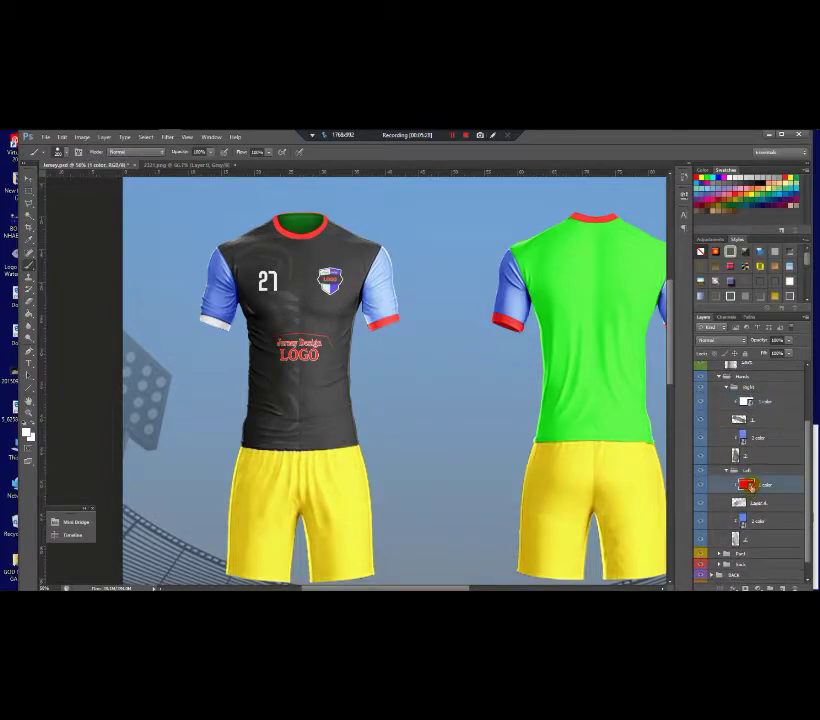
pyautogui.doubleClick(750, 486)
# Brush the left cuff artwork solid white and save and close it
pyautogui.moveTo(474, 402); pyautogui.dragTo(108, 395)
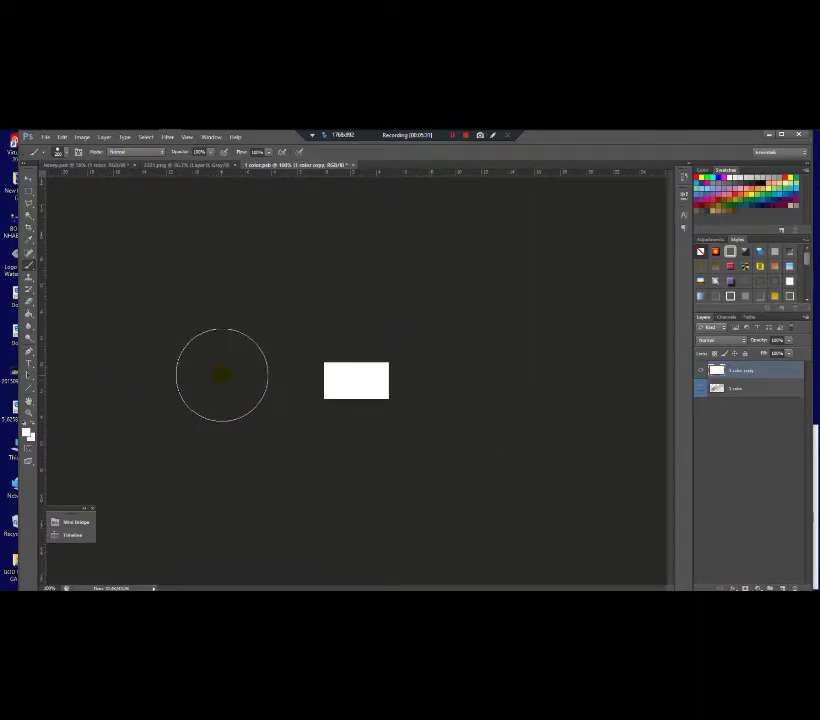
pyautogui.click(354, 166)
pyautogui.click(390, 308)
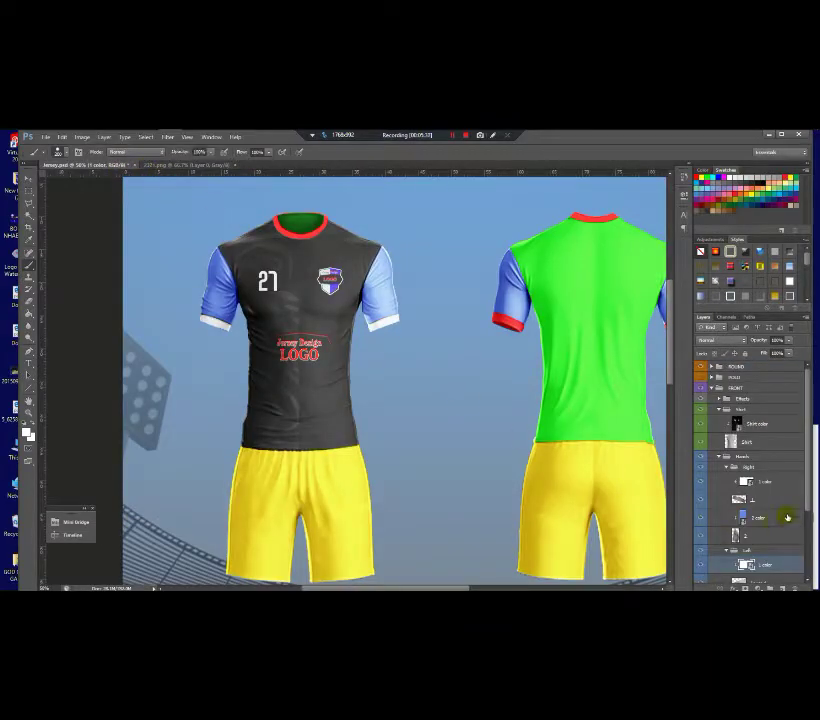
pyautogui.scroll(-2, 794, 485)
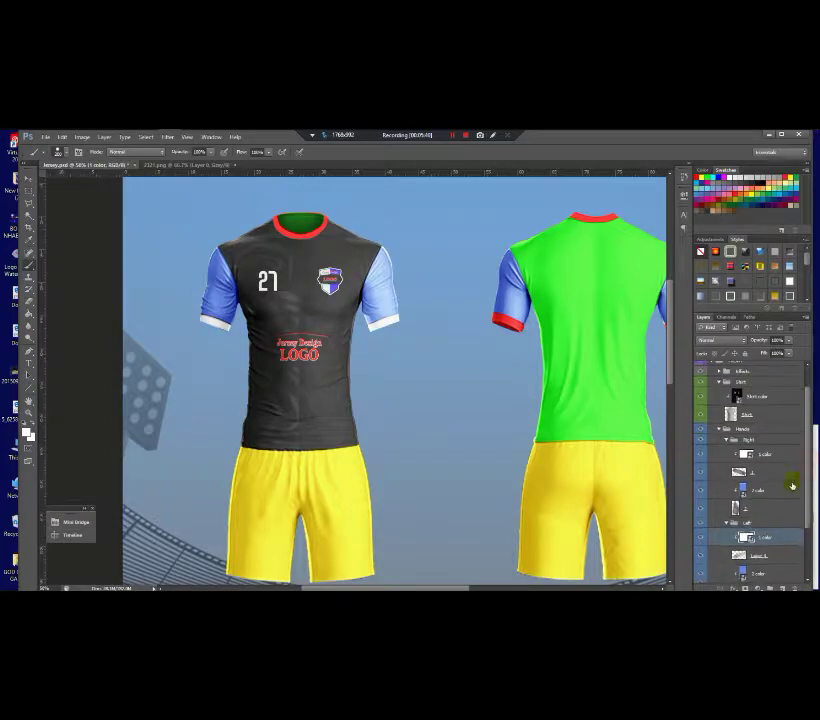
# Open the 2 color sleeve artwork in the Right subgroup of the front Hands group and set the foreground color to black (000000)
pyautogui.click(750, 492)
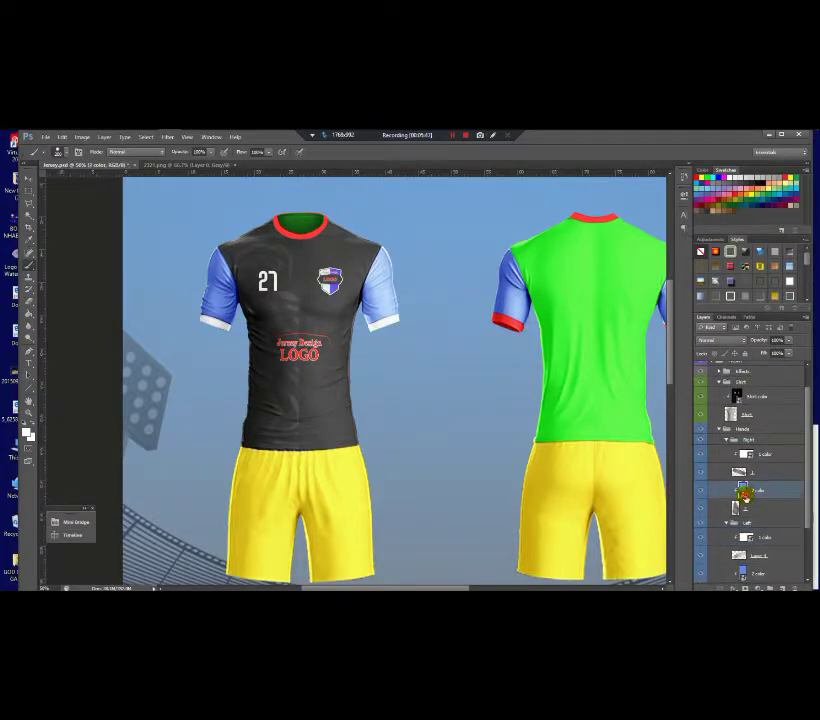
pyautogui.doubleClick(745, 497)
pyautogui.click(29, 433)
pyautogui.moveTo(613, 525); pyautogui.dragTo(482, 588)
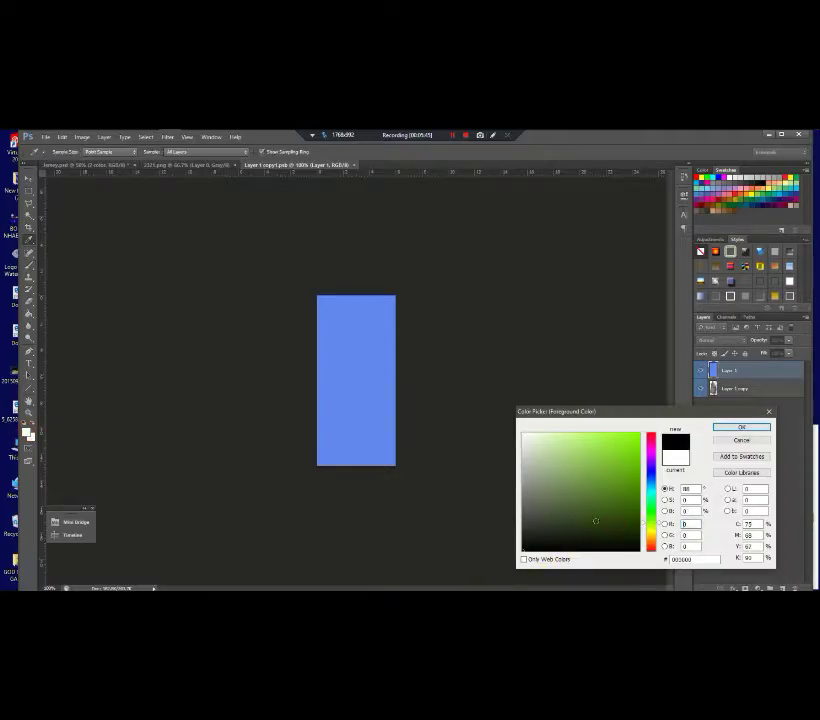
pyautogui.click(748, 427)
# Paint the right sleeve artwork solid black with the Brush tool and save and close it
pyautogui.press('b')
pyautogui.moveTo(302, 330)
pyautogui.mouseDown()
pyautogui.moveTo(346, 309)
pyautogui.moveTo(247, 432)
pyautogui.mouseUp()
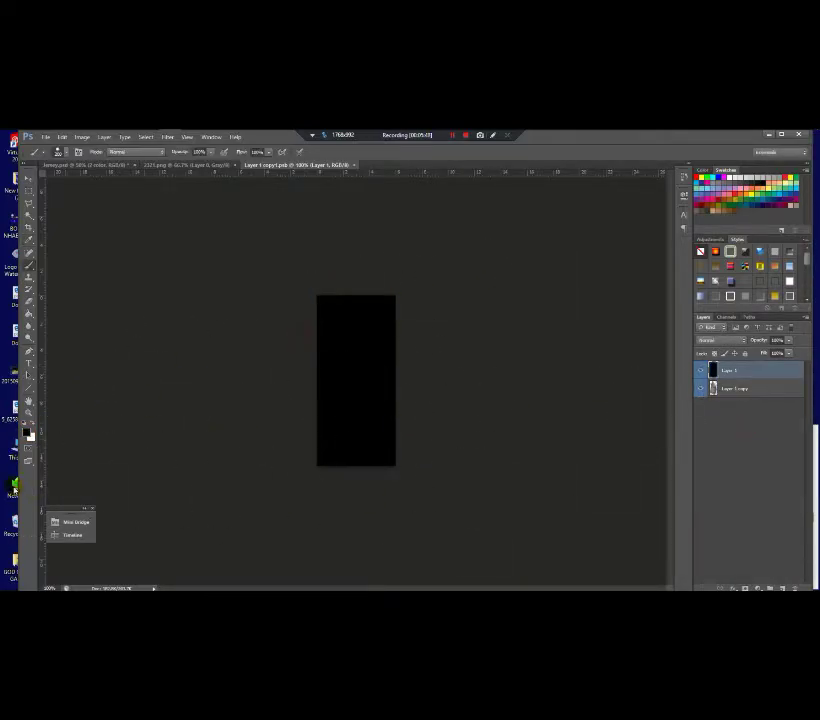
pyautogui.click(358, 166)
pyautogui.click(392, 307)
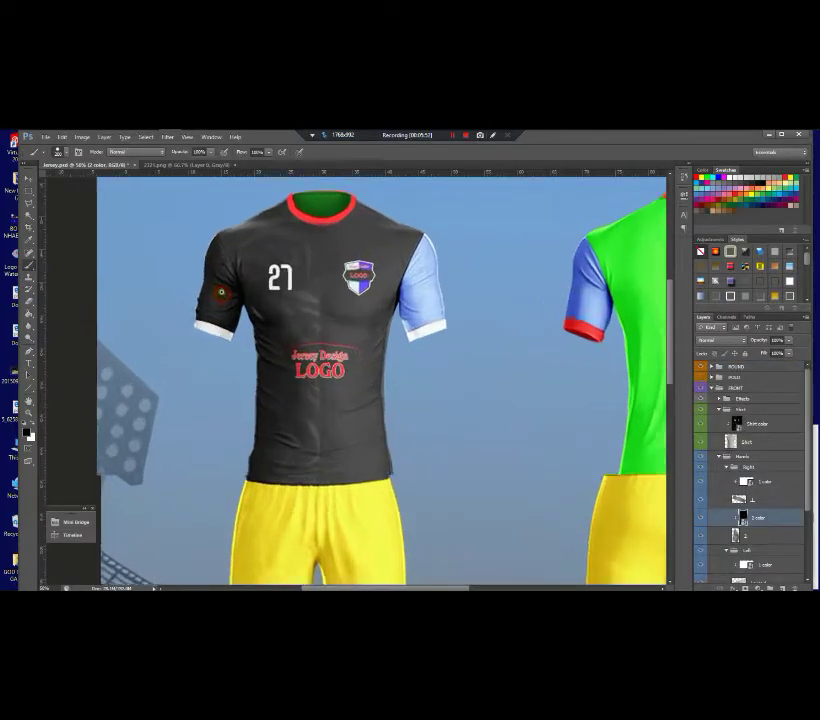
pyautogui.click(162, 165)
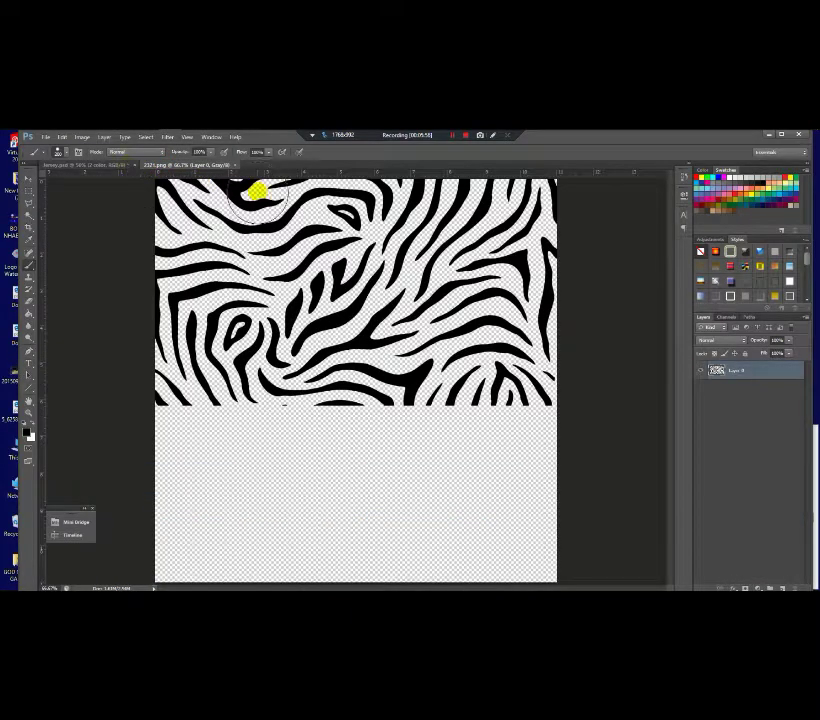
pyautogui.click(29, 182)
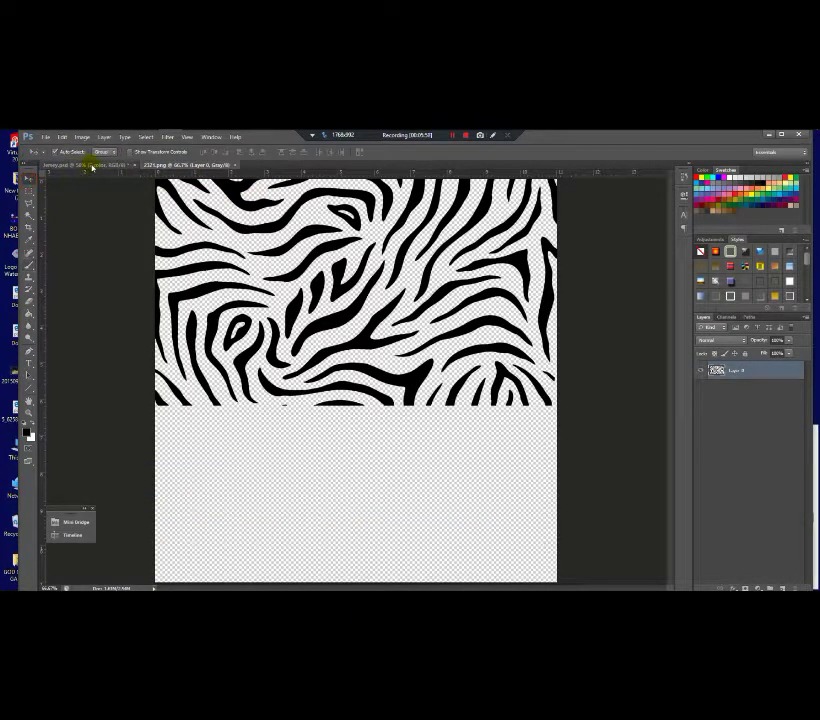
pyautogui.click(70, 165)
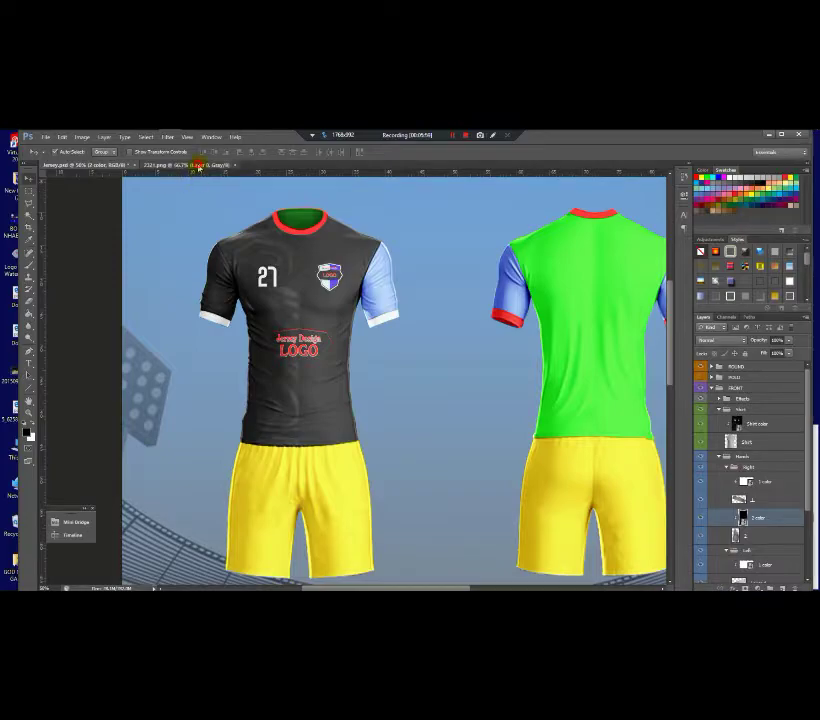
pyautogui.click(185, 165)
pyautogui.moveTo(412, 243); pyautogui.dragTo(705, 513)
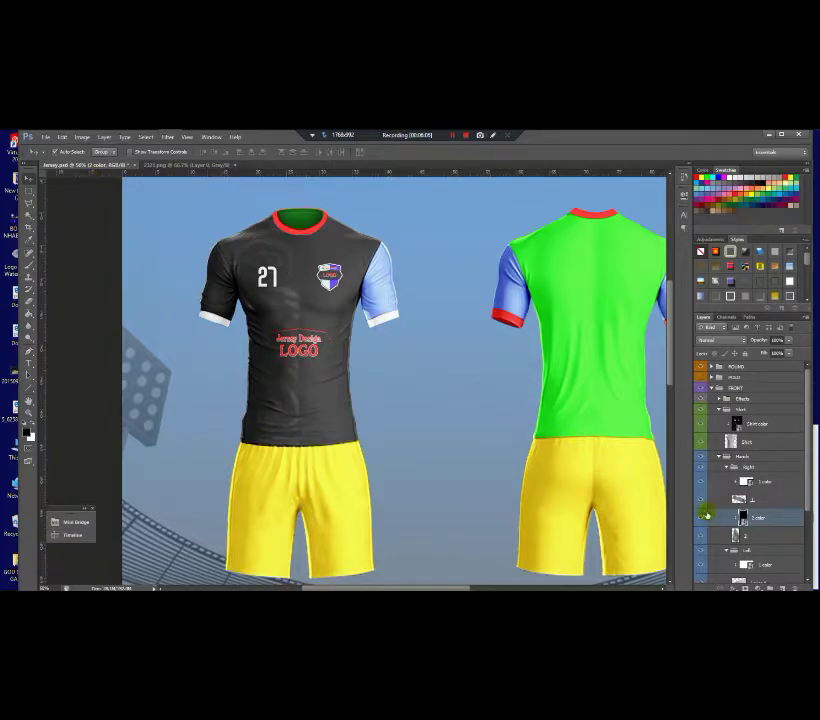
pyautogui.doubleClick(744, 520)
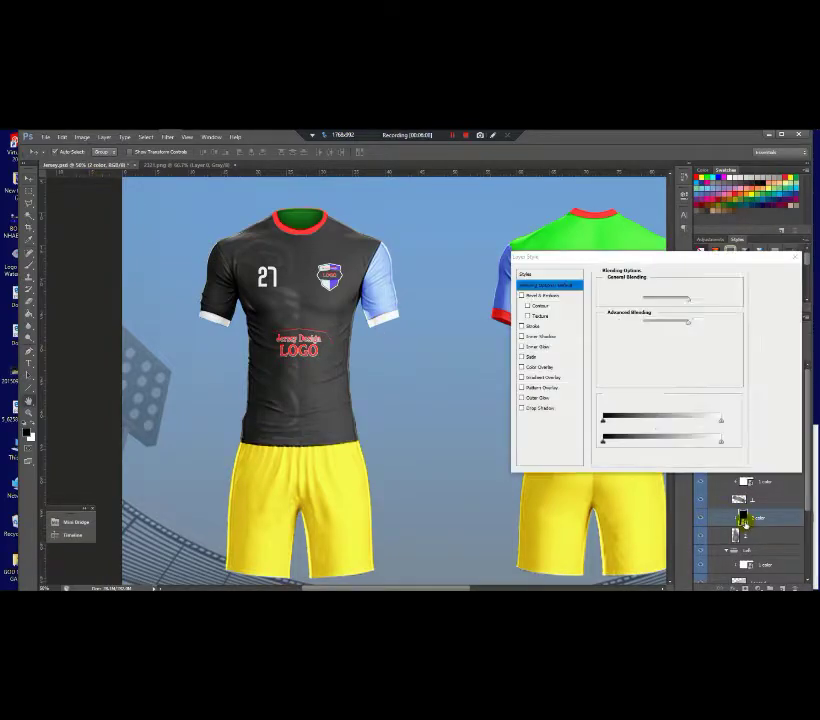
pyautogui.click(776, 283)
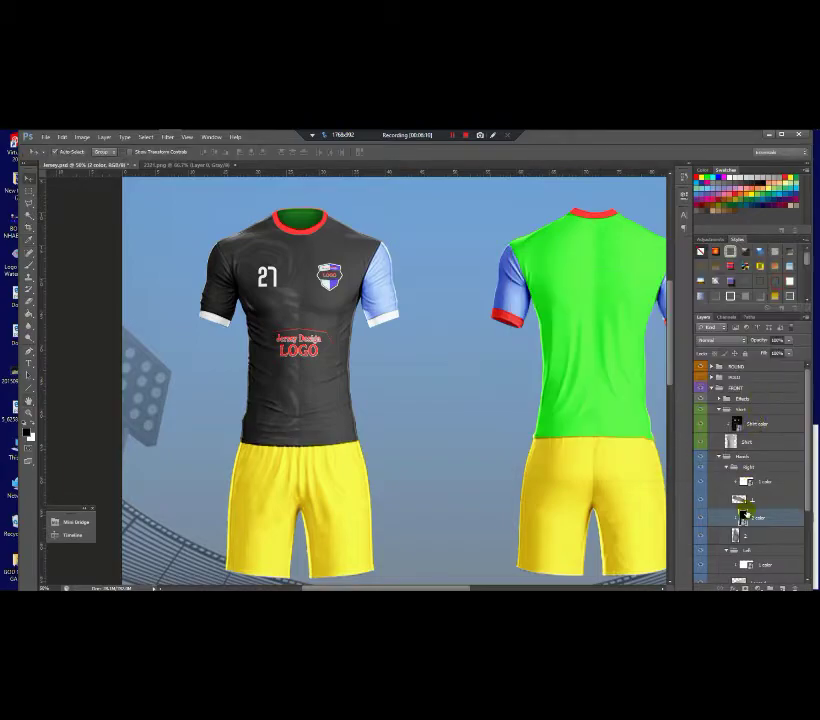
# Reopen the right sleeve's 2 color artwork and copy the zebra pattern from the PNG document into it with the Move tool
pyautogui.doubleClick(742, 518)
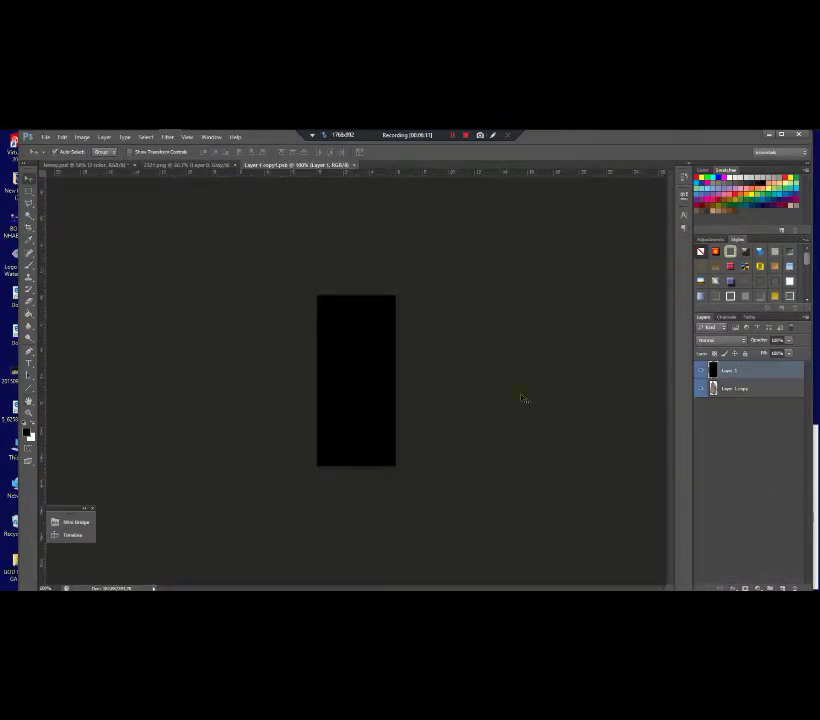
pyautogui.click(182, 166)
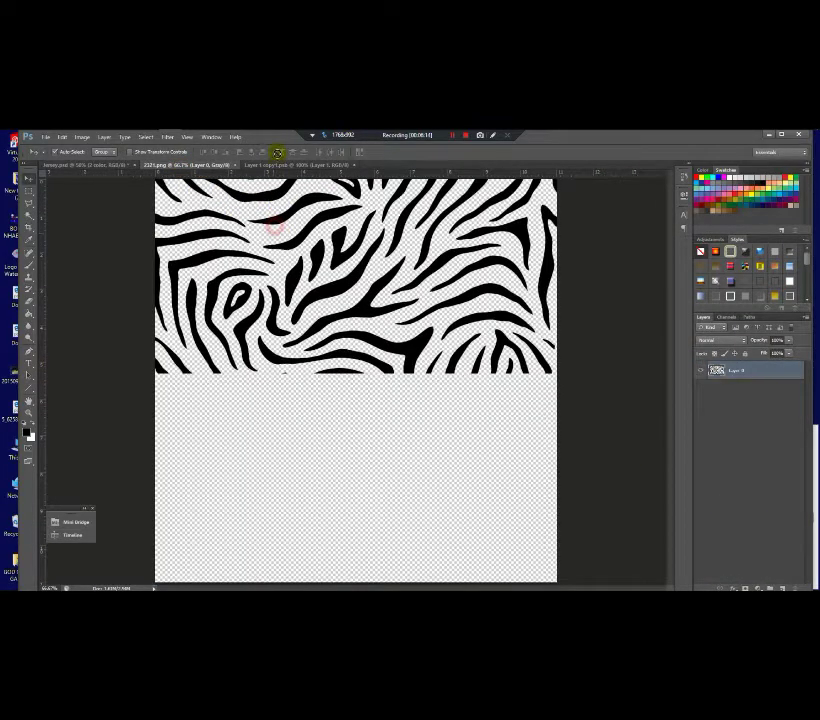
pyautogui.click(284, 164)
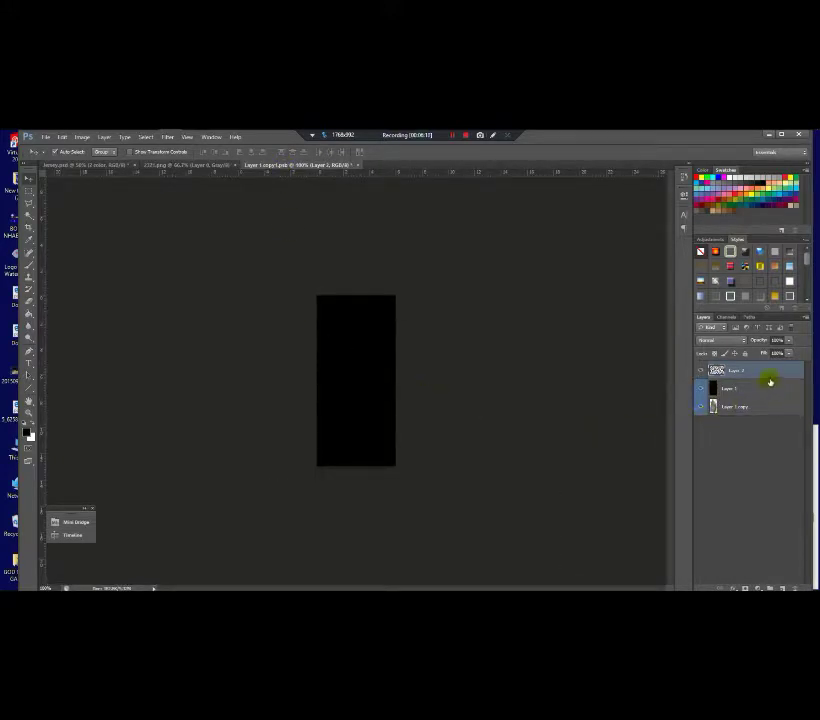
# Apply a Color Overlay to the zebra layer in dark gray with R, G and B each set to 31
pyautogui.doubleClick(797, 370)
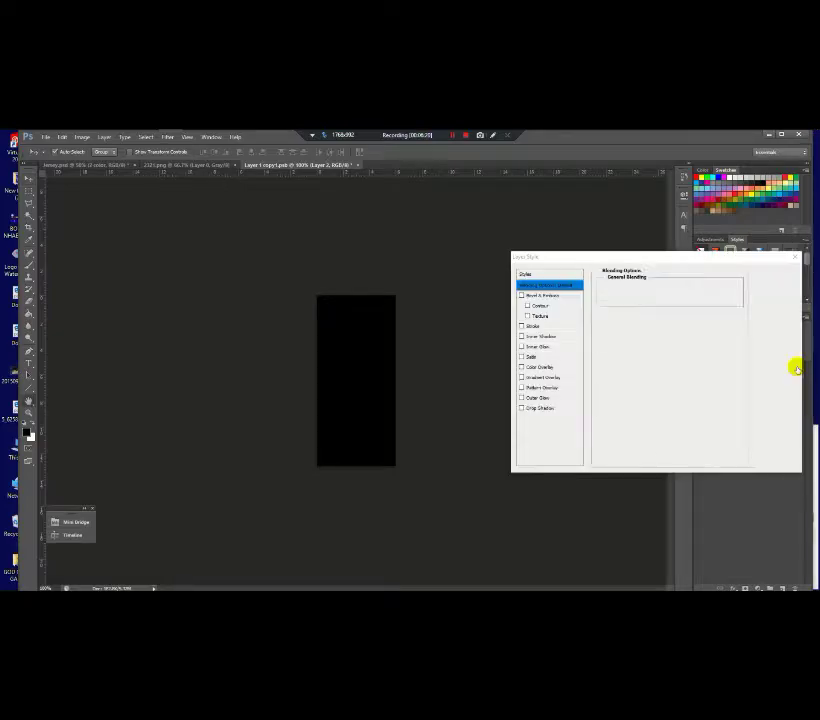
pyautogui.click(538, 368)
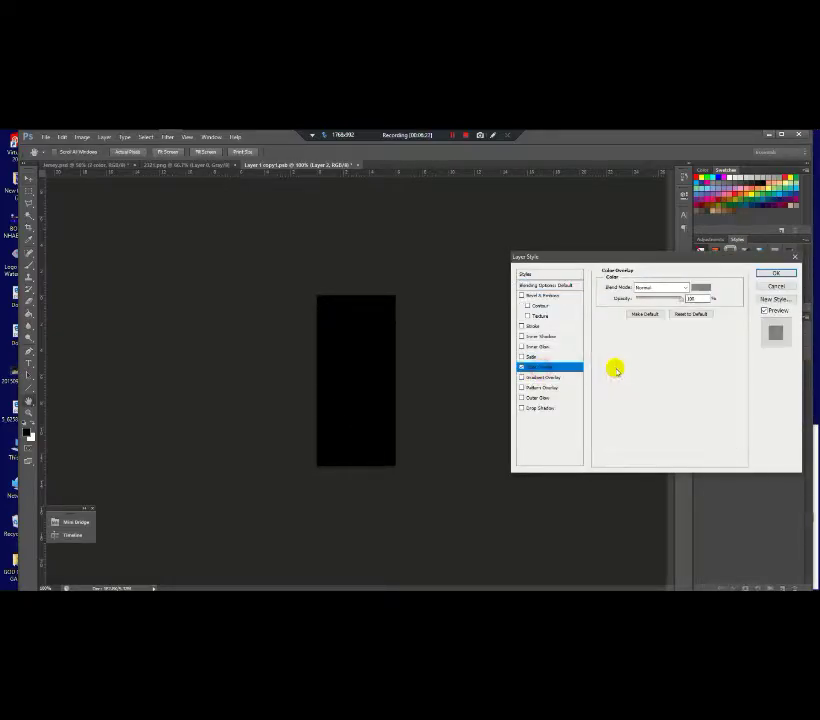
pyautogui.click(705, 287)
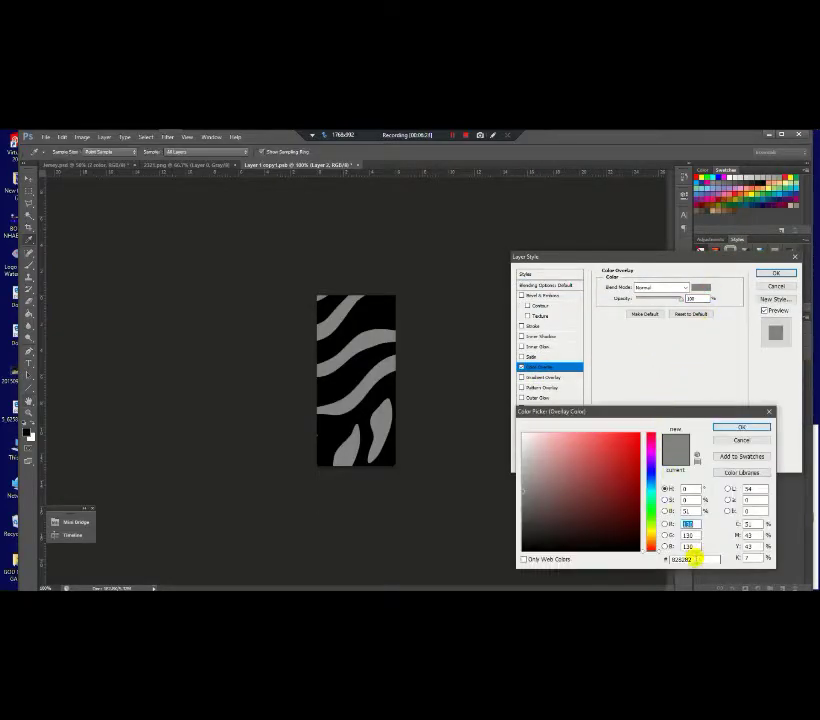
pyautogui.write('31')
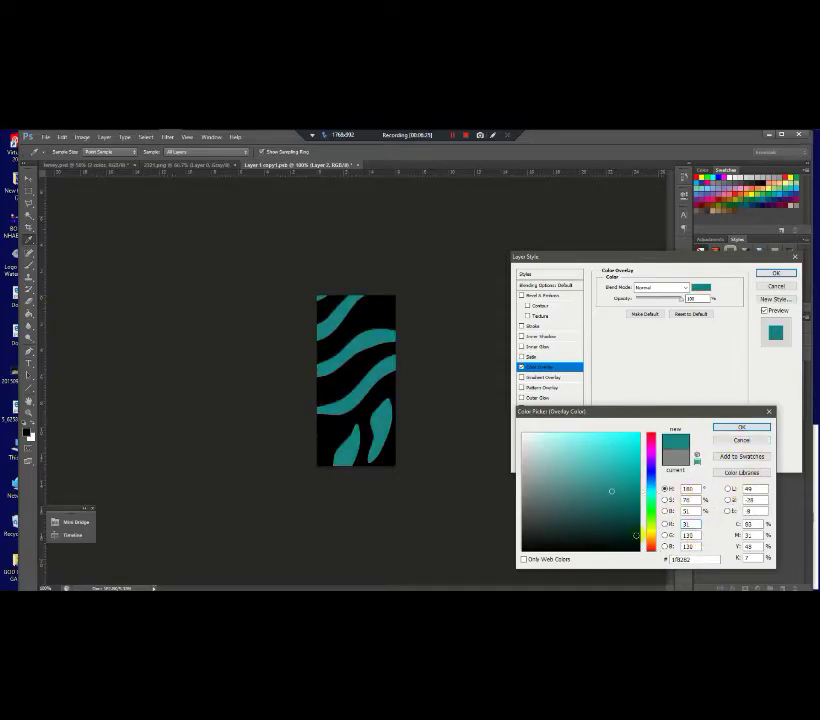
pyautogui.moveTo(547, 542); pyautogui.dragTo(454, 576)
pyautogui.moveTo(693, 523); pyautogui.dragTo(642, 532)
pyautogui.write('31')
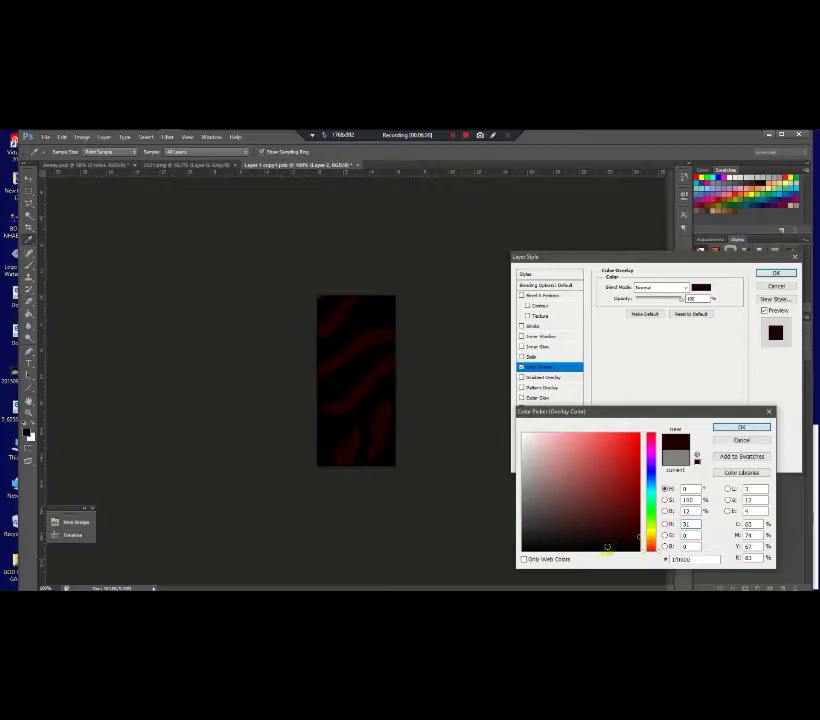
pyautogui.click(690, 535)
pyautogui.write('31')
pyautogui.click(689, 546)
pyautogui.write('1')
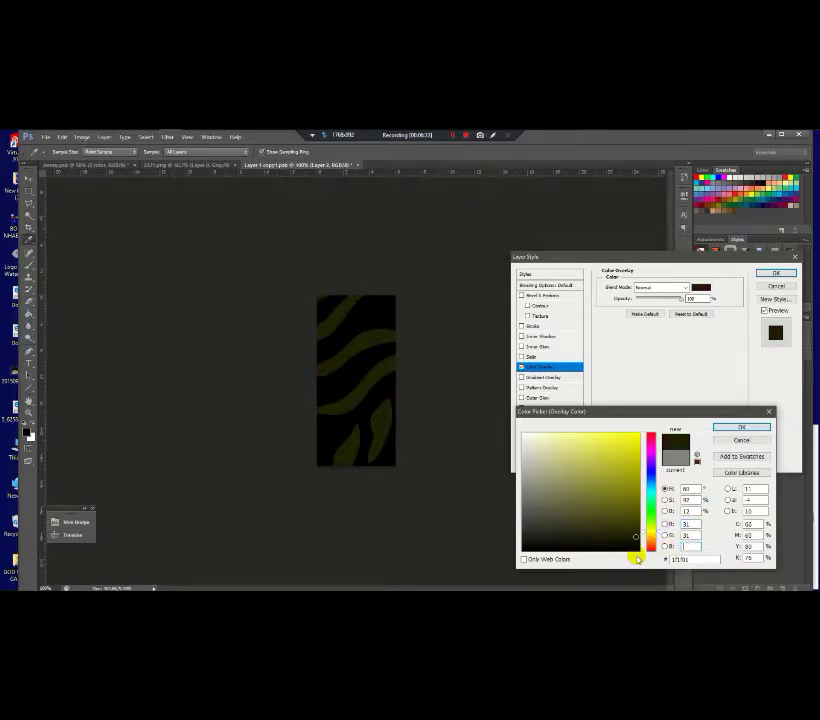
pyautogui.write('331')
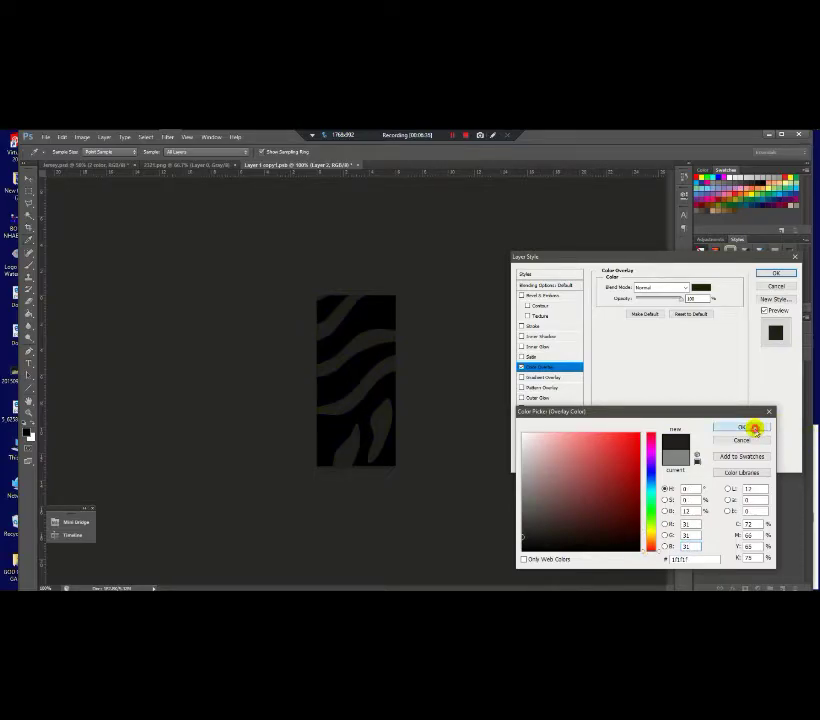
pyautogui.click(754, 429)
pyautogui.click(772, 274)
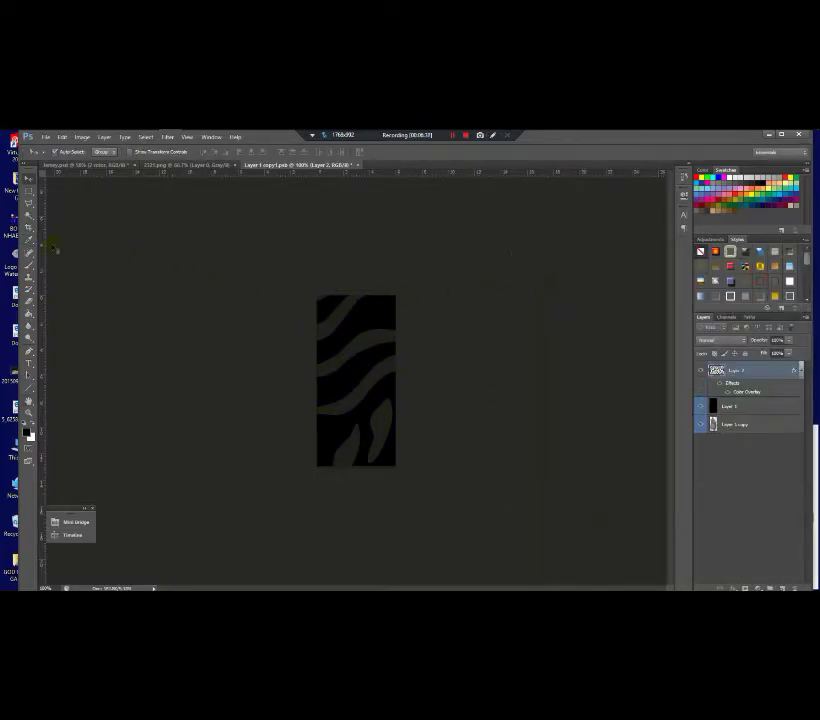
# Scale down and rotate the zebra layer upright with Free Transform so it fits the right sleeve artwork, and save and close it
pyautogui.hotkey('ctrl', 't')
pyautogui.hotkey('ctrl', '-')
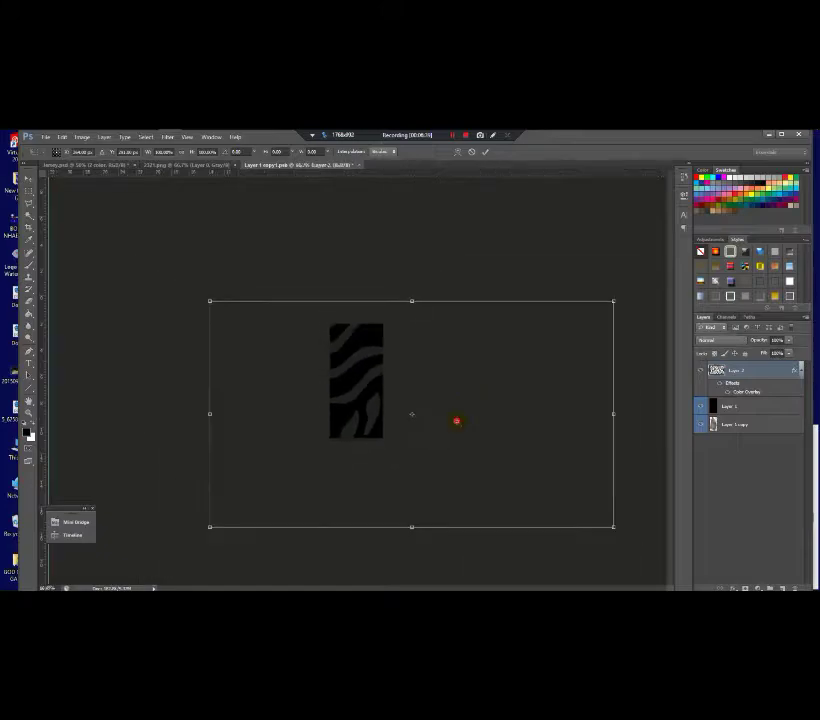
pyautogui.hotkey('ctrl', '-')
pyautogui.moveTo(548, 489); pyautogui.dragTo(377, 268)
pyautogui.press('Return')
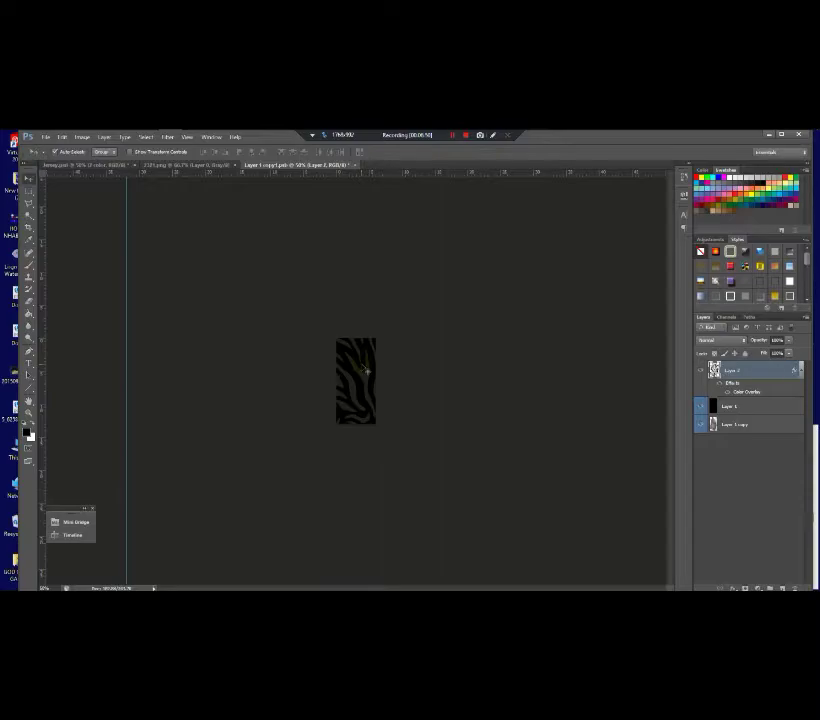
pyautogui.click(355, 166)
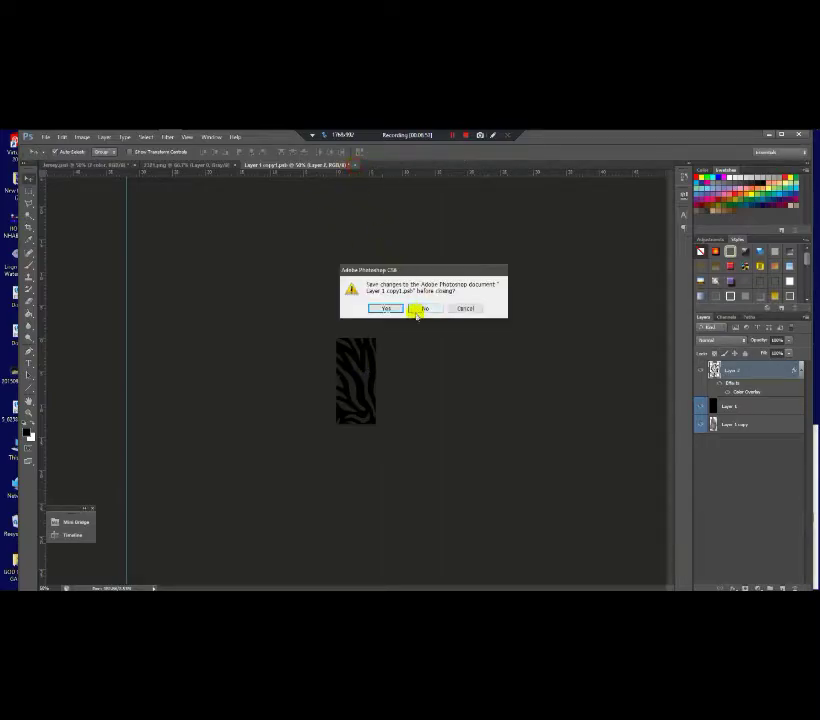
pyautogui.click(399, 312)
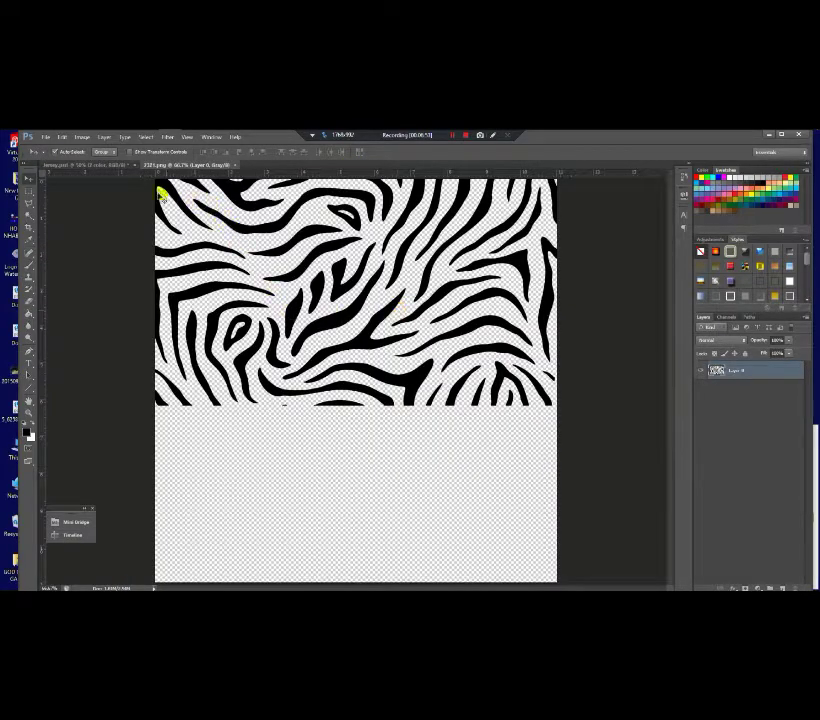
# Return to the jersey mockup and examine the zebra pattern on the dark right sleeve up close and from a distance
pyautogui.click(112, 166)
pyautogui.scroll(6, 201, 258)
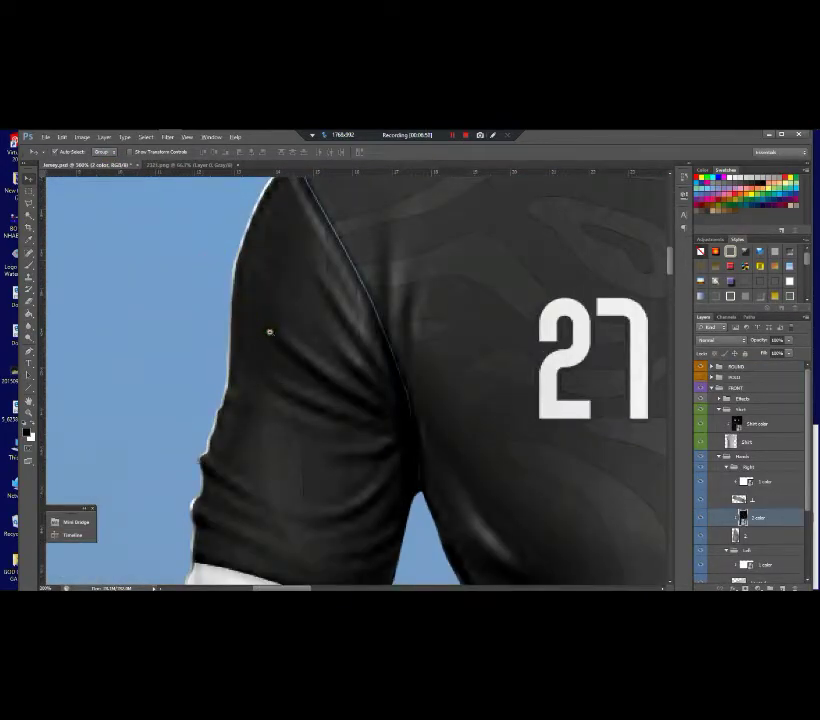
pyautogui.scroll(-6, 268, 331)
pyautogui.scroll(6, 304, 374)
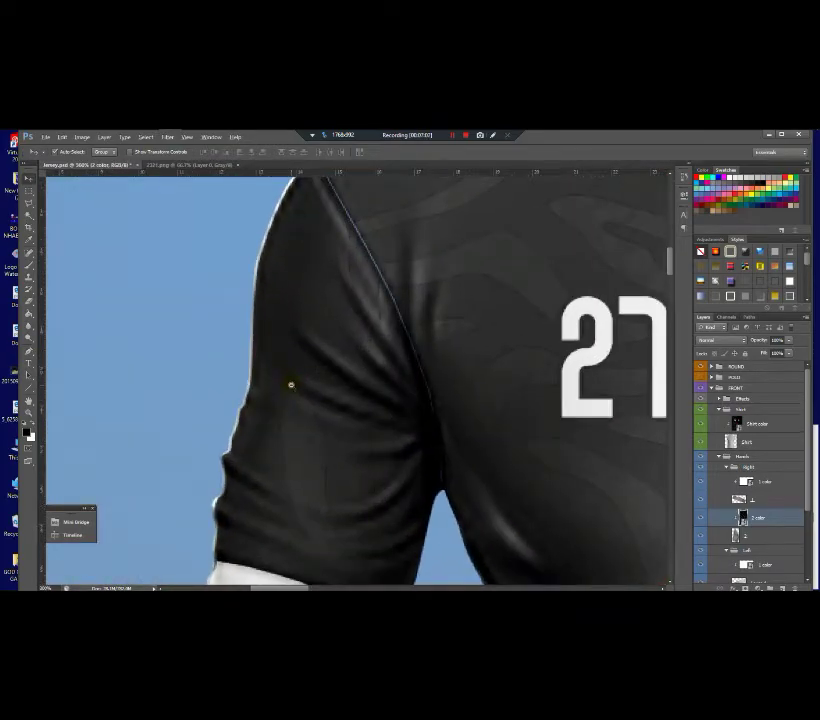
pyautogui.scroll(-4, 291, 384)
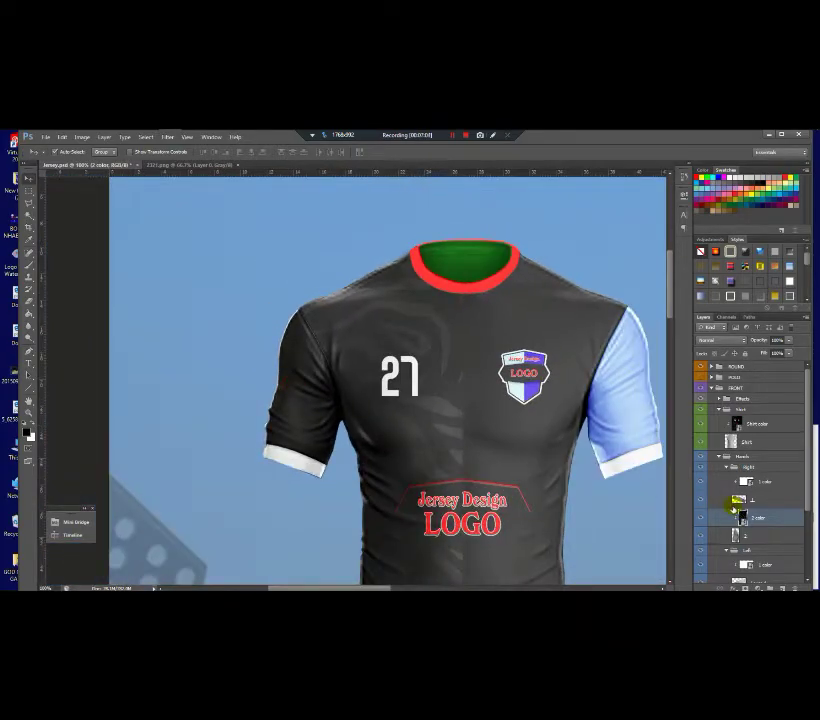
pyautogui.click(196, 366)
pyautogui.click(760, 466)
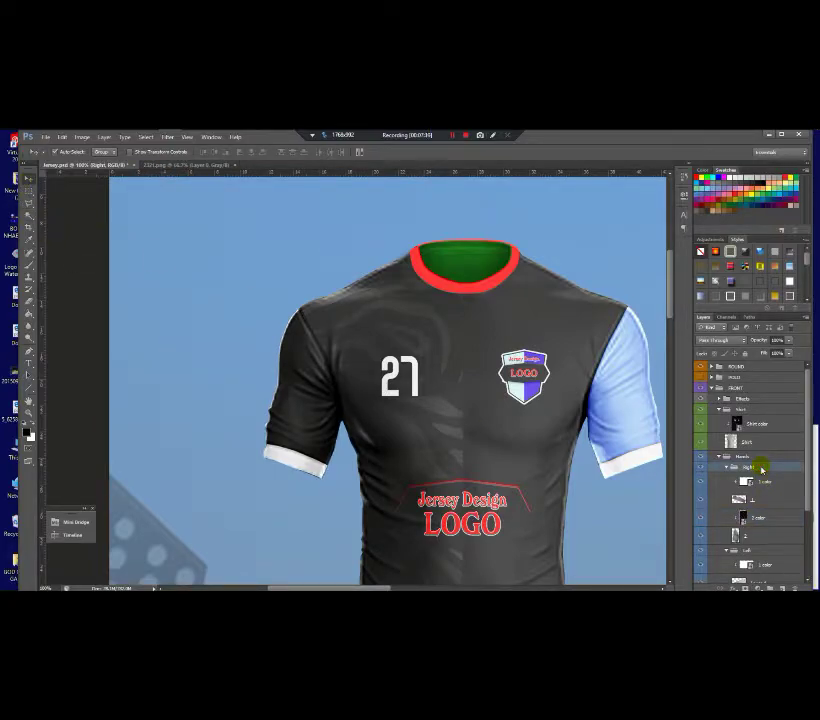
pyautogui.scroll(-3, 404, 442)
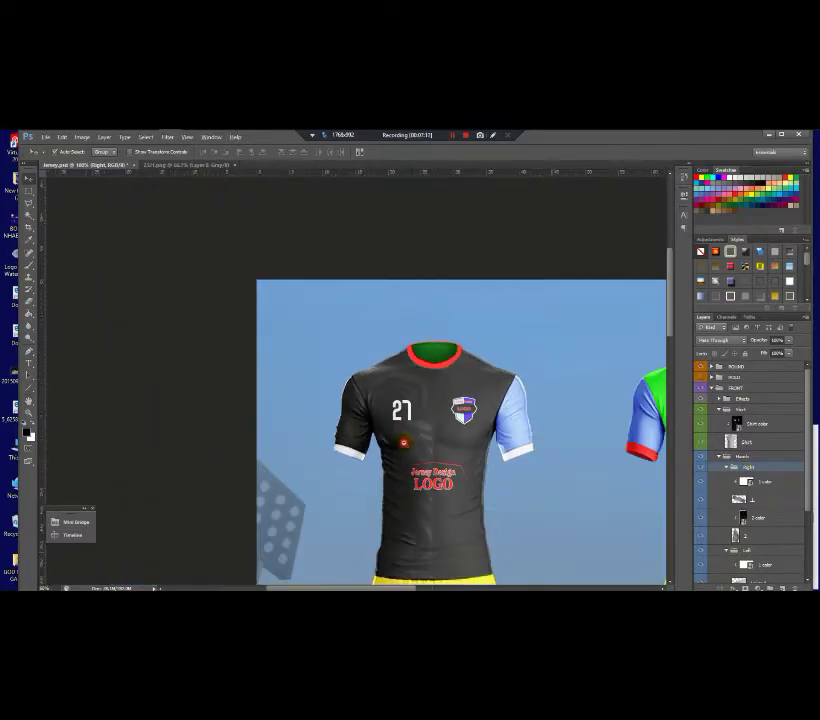
pyautogui.scroll(1, 392, 414)
pyautogui.scroll(-1, 391, 416)
pyautogui.scroll(1, 372, 407)
pyautogui.scroll(4, 372, 402)
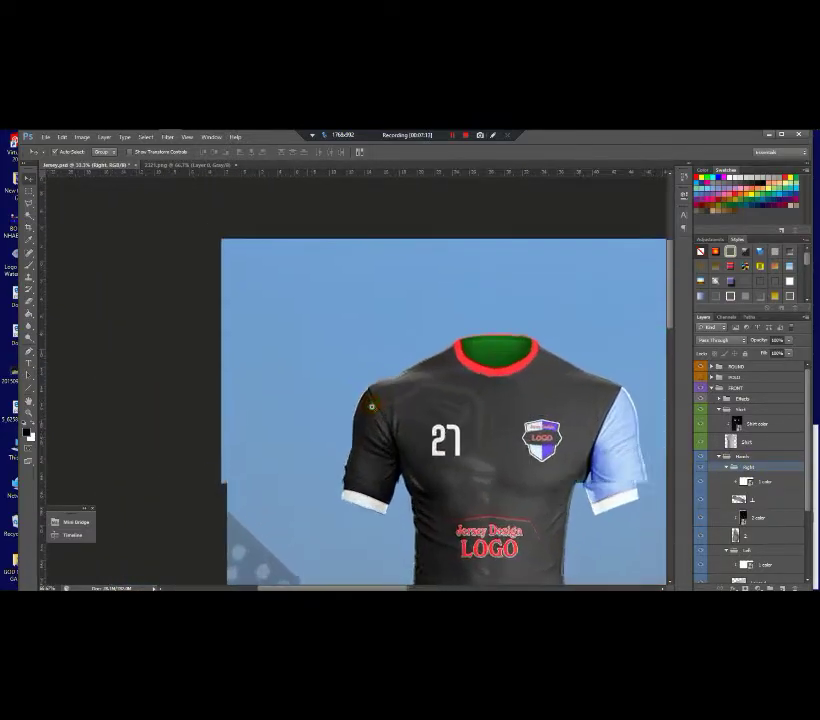
pyautogui.scroll(-2, 373, 406)
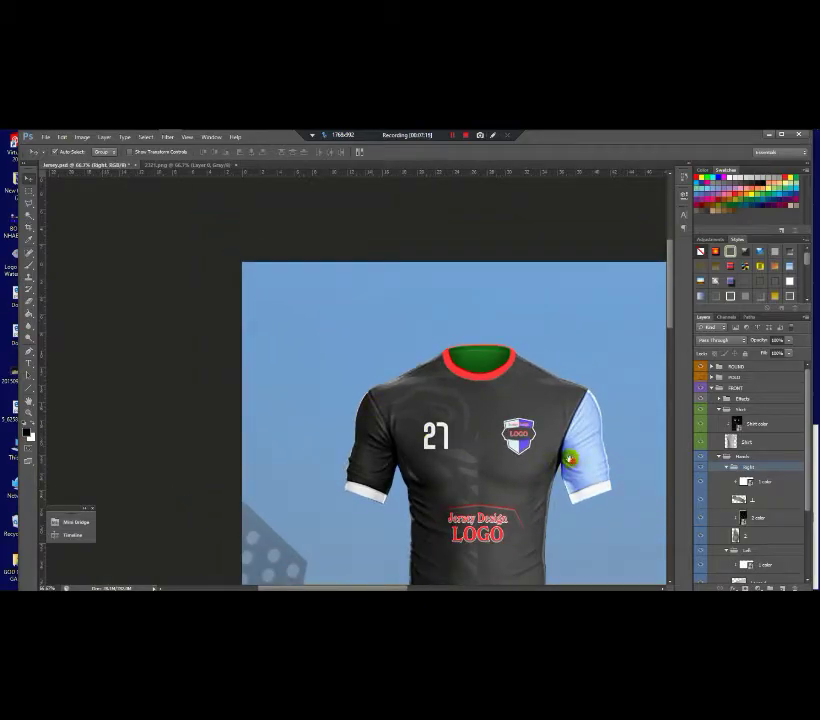
pyautogui.scroll(-2, 570, 459)
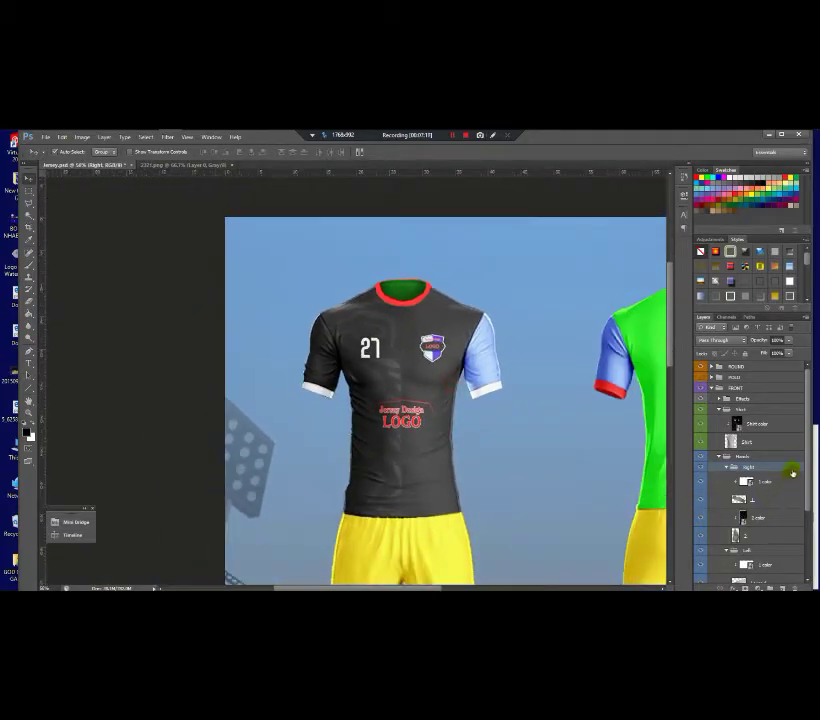
# Open the 2 color sleeve artwork in the Left subgroup of the front Hands group and brush it solid black
pyautogui.scroll(-3, 757, 520)
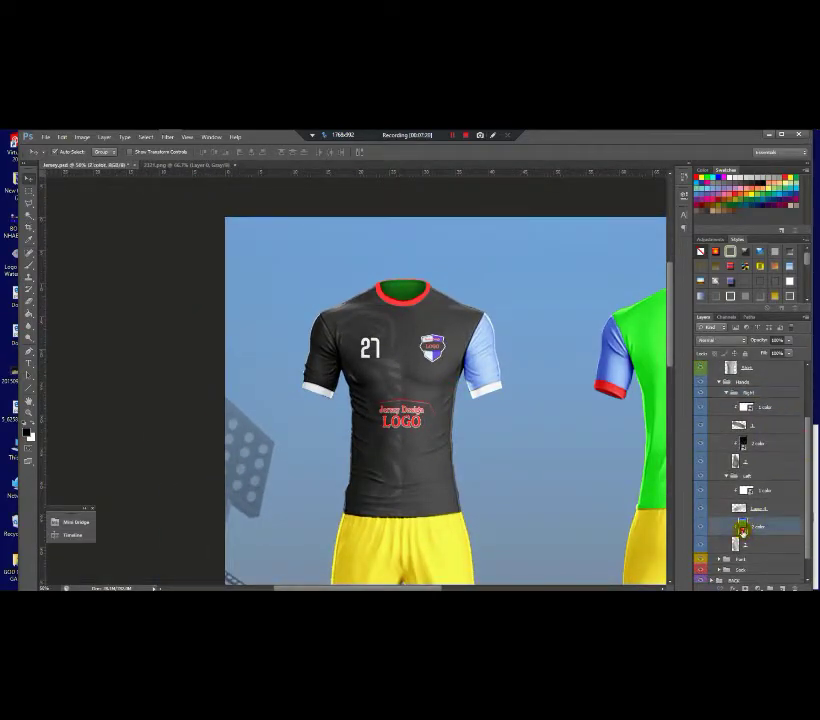
pyautogui.doubleClick(743, 535)
pyautogui.press('b')
pyautogui.moveTo(330, 300); pyautogui.dragTo(490, 500)
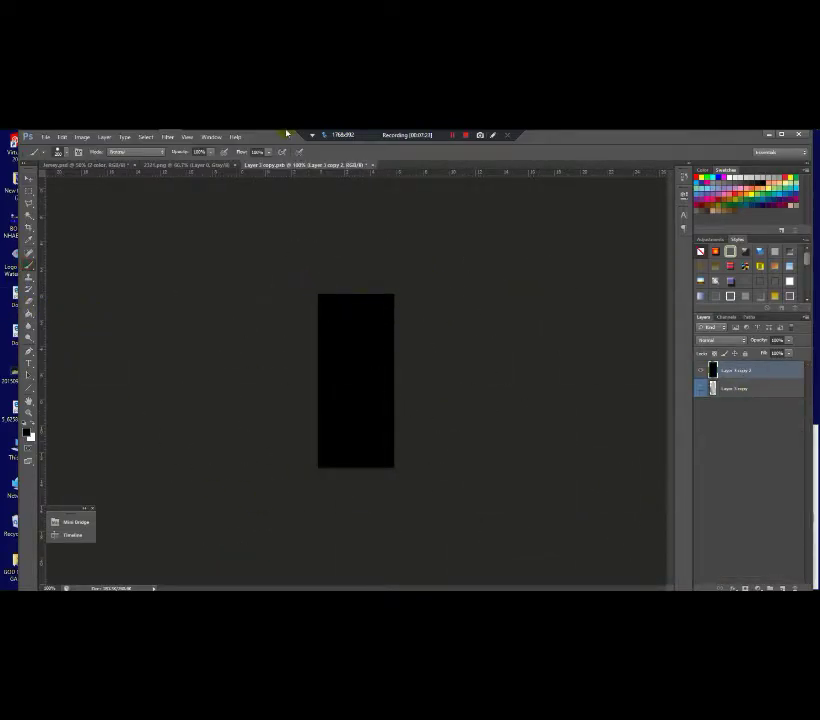
# Copy the zebra pattern from its PNG document into the left sleeve artwork, scaled down and rotated upright to cover the black rectangle
pyautogui.click(200, 164)
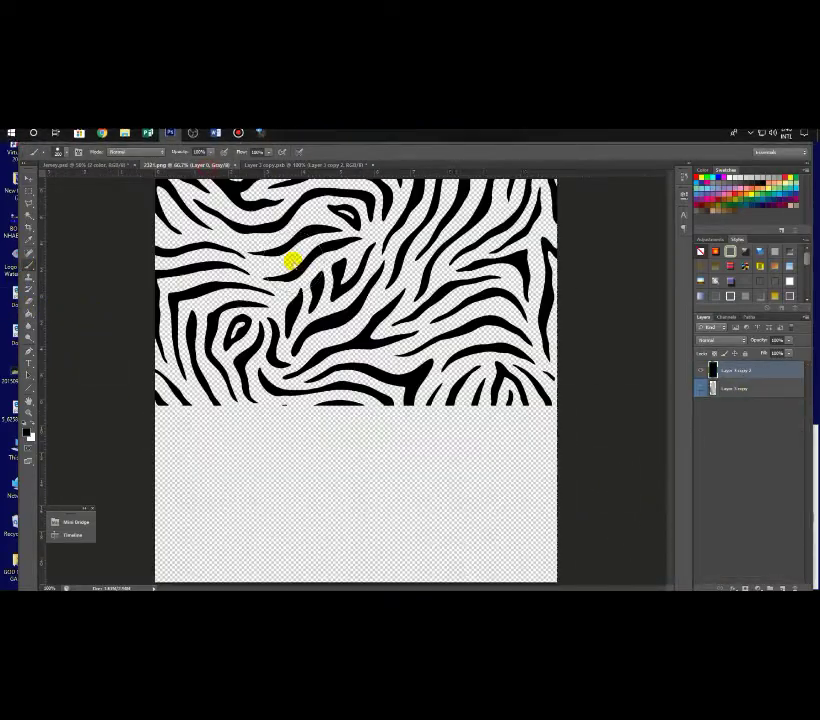
pyautogui.click(30, 180)
pyautogui.moveTo(315, 240); pyautogui.dragTo(360, 381)
pyautogui.hotkey('ctrl', 't')
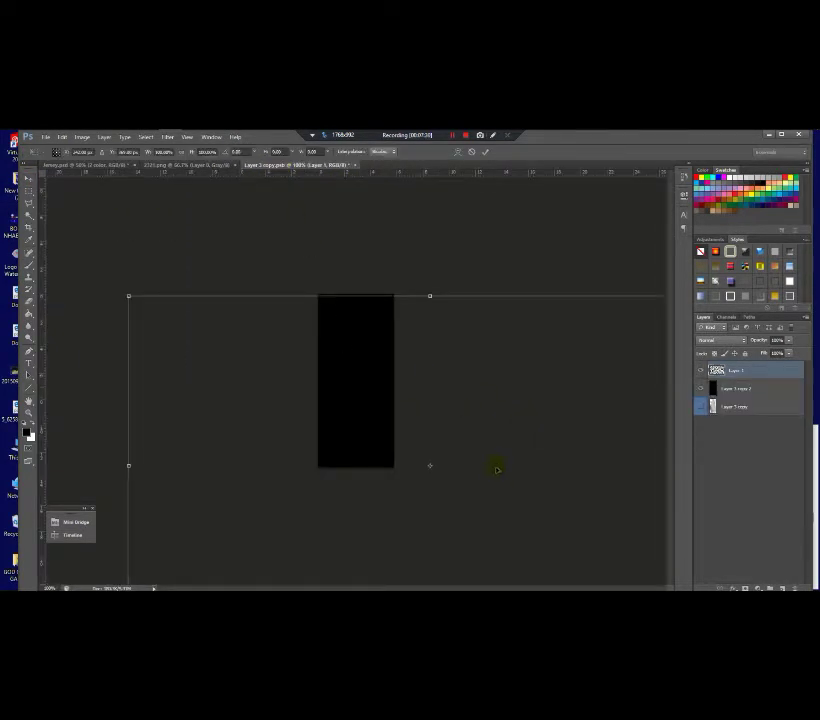
pyautogui.hotkey('ctrl', '-')
pyautogui.moveTo(544, 507); pyautogui.dragTo(306, 270)
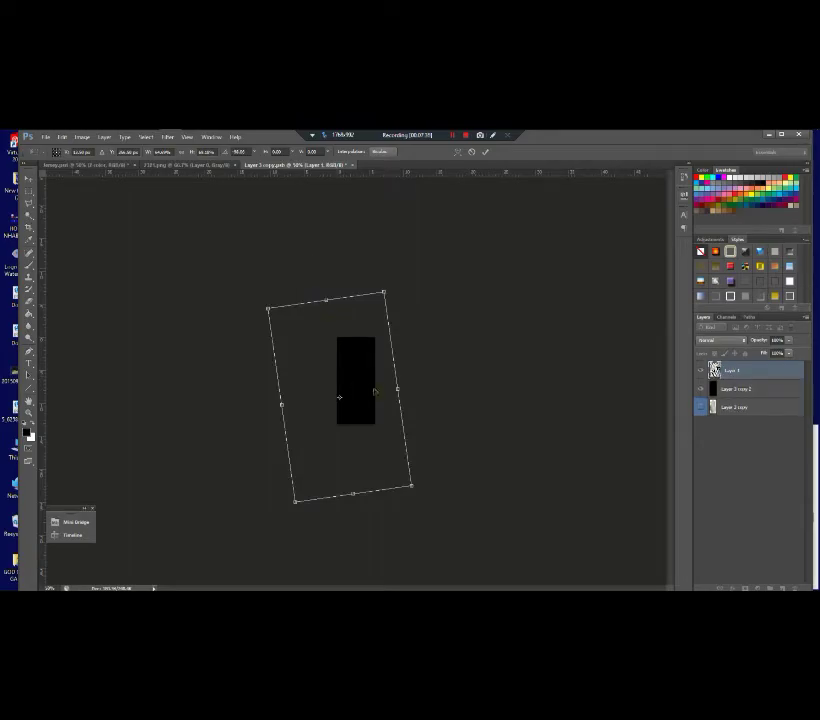
pyautogui.moveTo(375, 392); pyautogui.dragTo(379, 384)
pyautogui.press('Return')
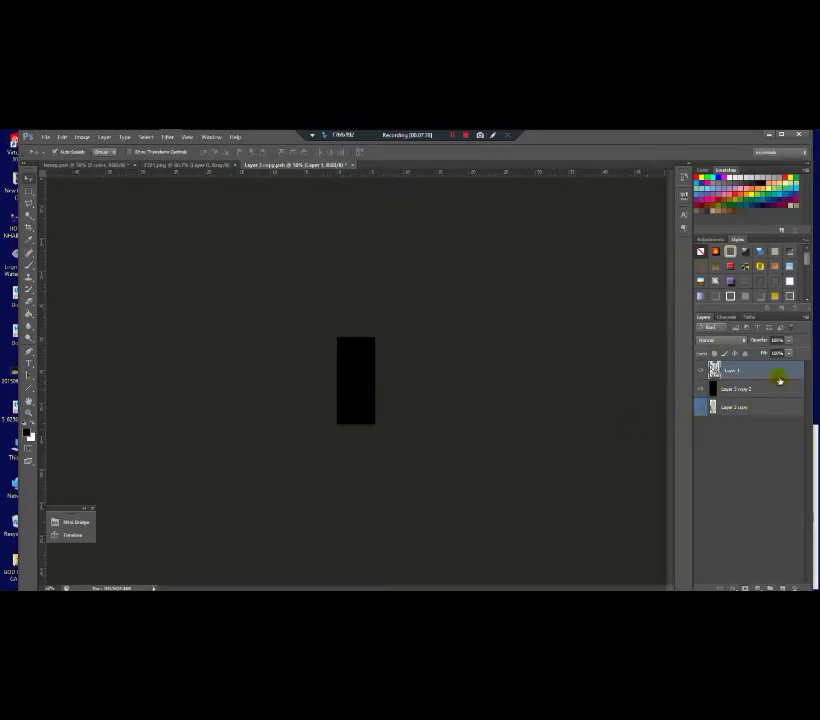
# Add a Color Overlay effect to the zebra layer in the left sleeve artwork
pyautogui.doubleClick(764, 371)
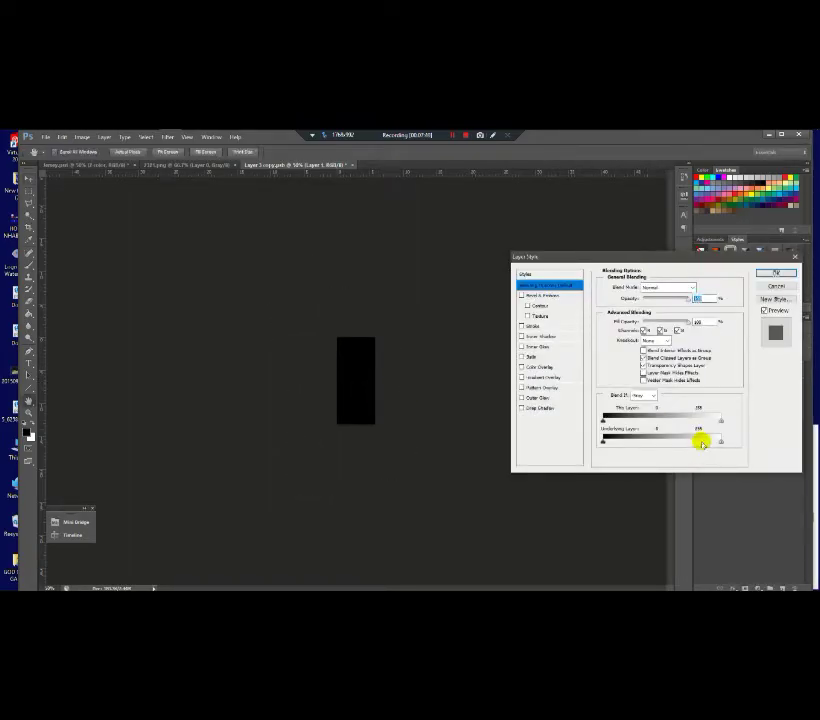
pyautogui.click(536, 377)
pyautogui.click(535, 367)
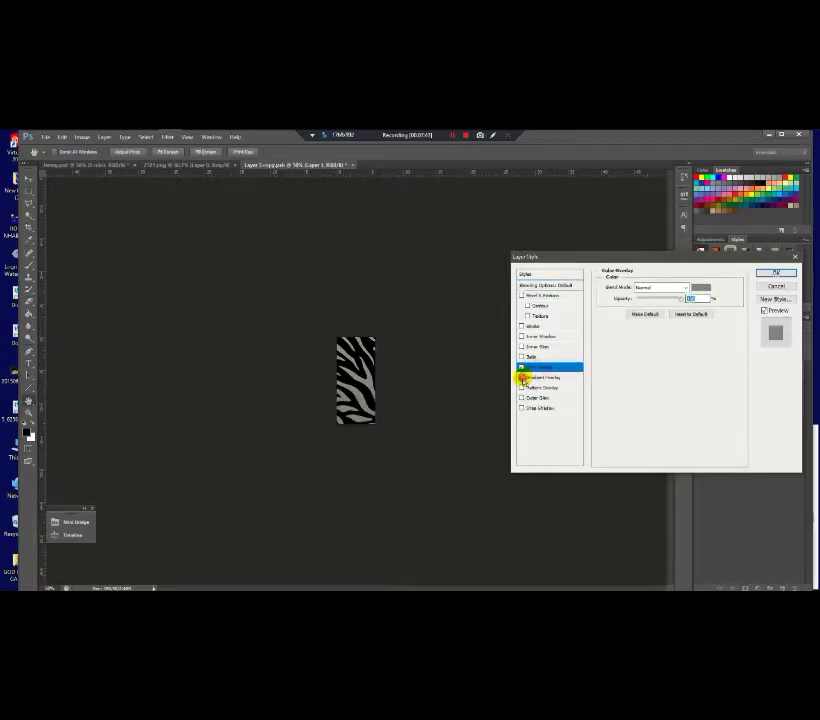
# Set the Color Overlay to dark gray with R, G and B each at 31 and apply the layer style
pyautogui.click(703, 288)
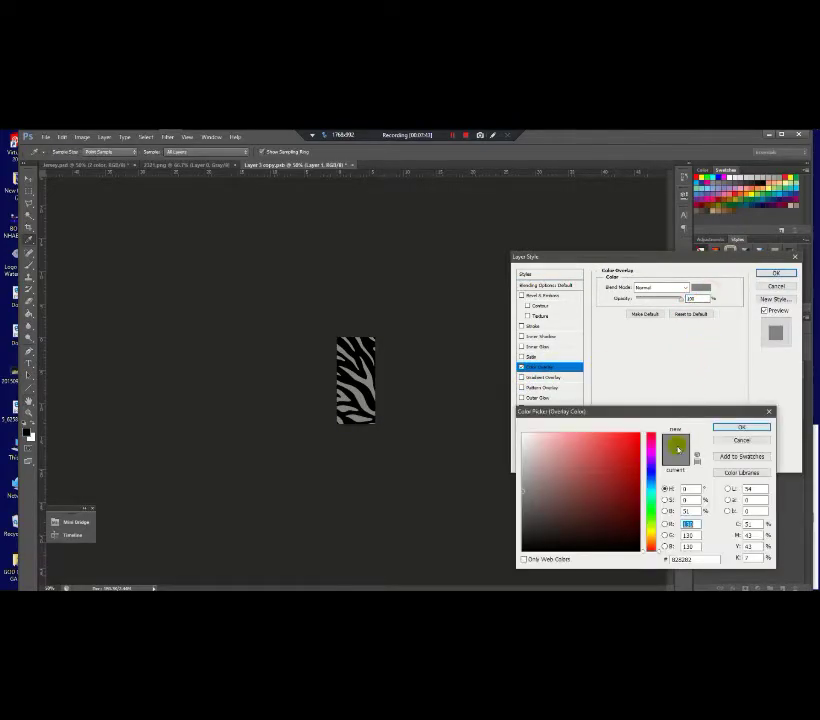
pyautogui.write('31')
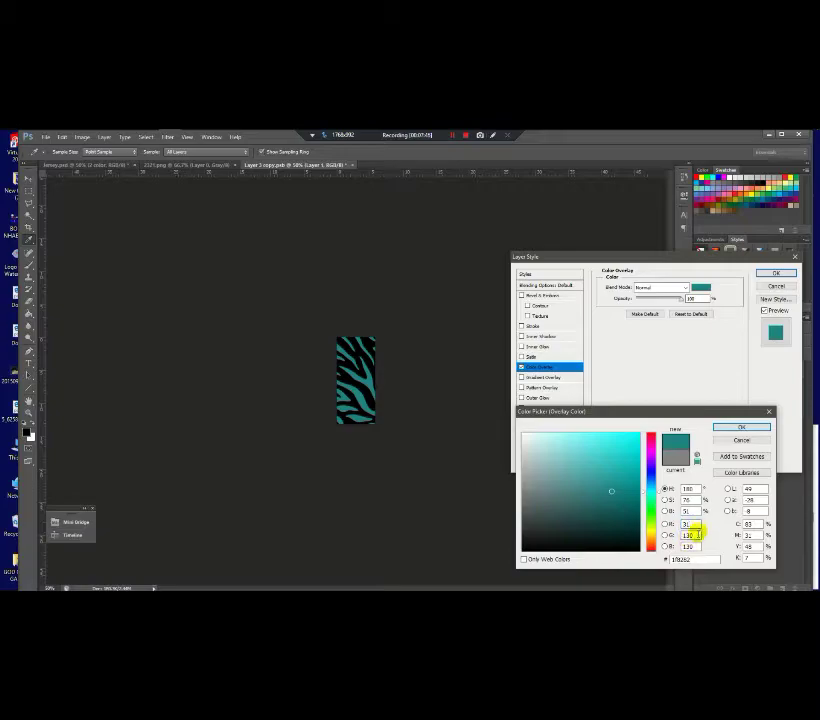
pyautogui.write('31')
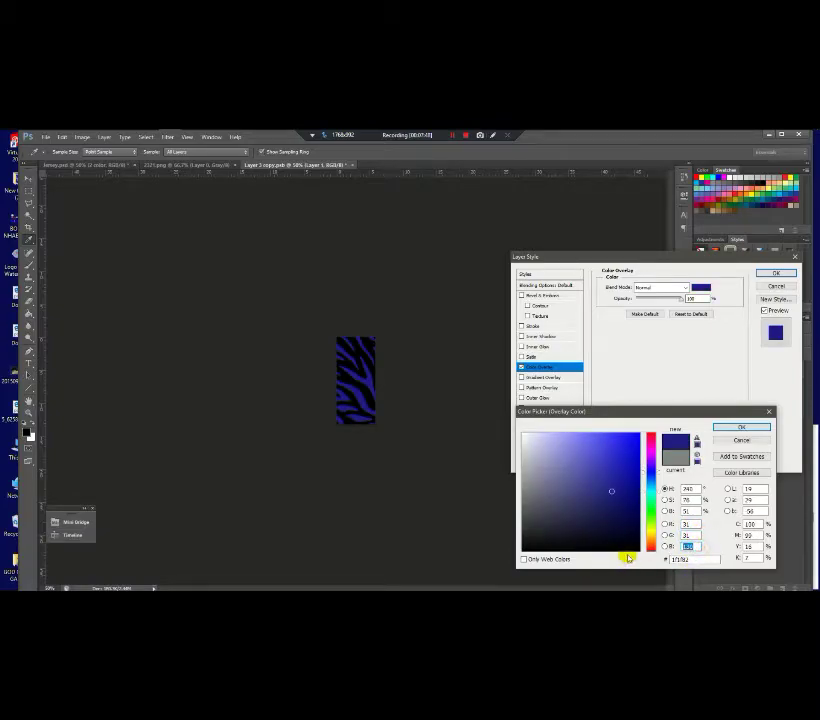
pyautogui.write('1')
pyautogui.press('BackSpace')
pyautogui.write('31')
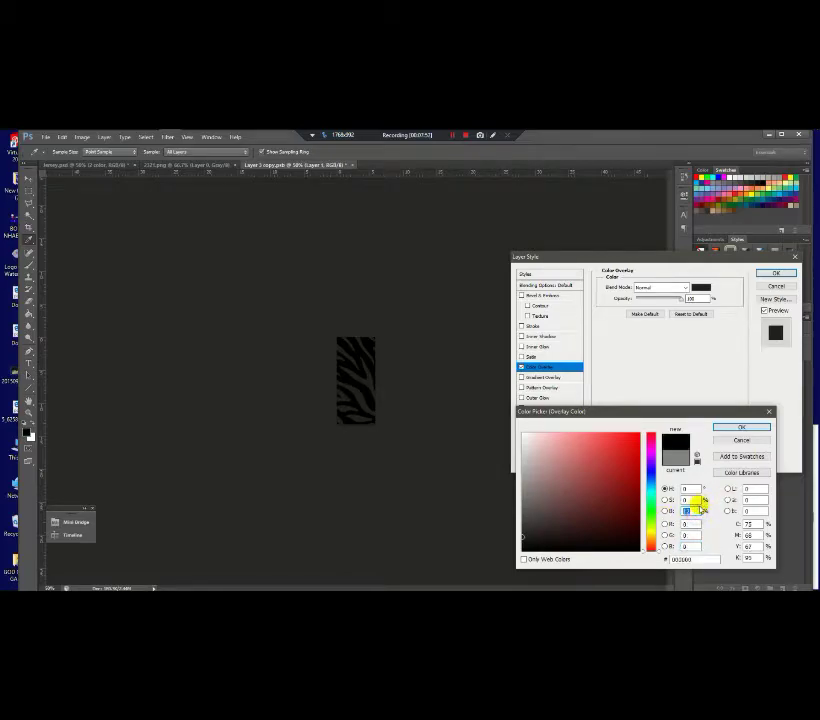
pyautogui.write('0')
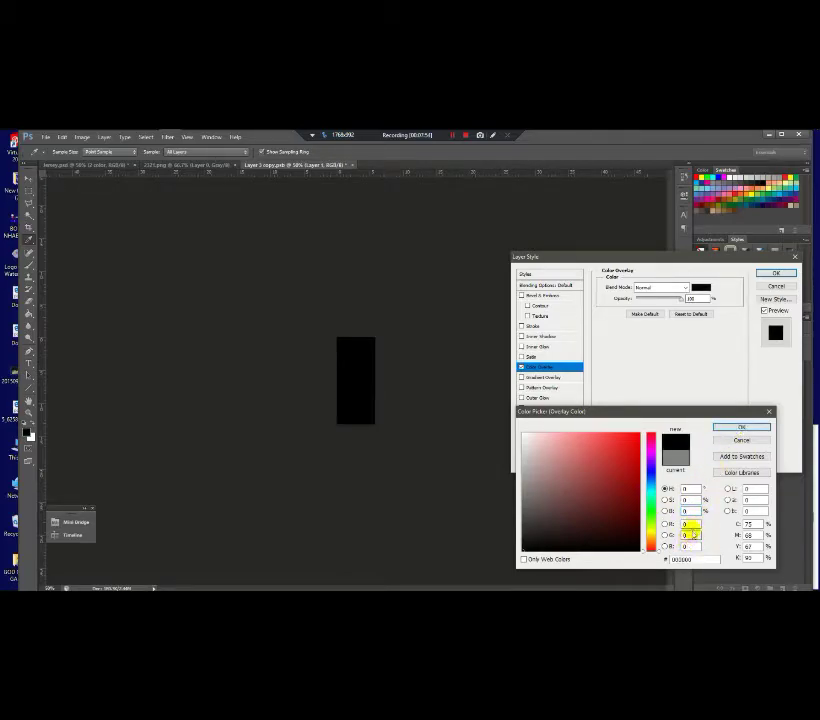
pyautogui.write('31')
pyautogui.click(684, 546)
pyautogui.write('31')
pyautogui.moveTo(688, 546); pyautogui.dragTo(659, 547)
pyautogui.write('31')
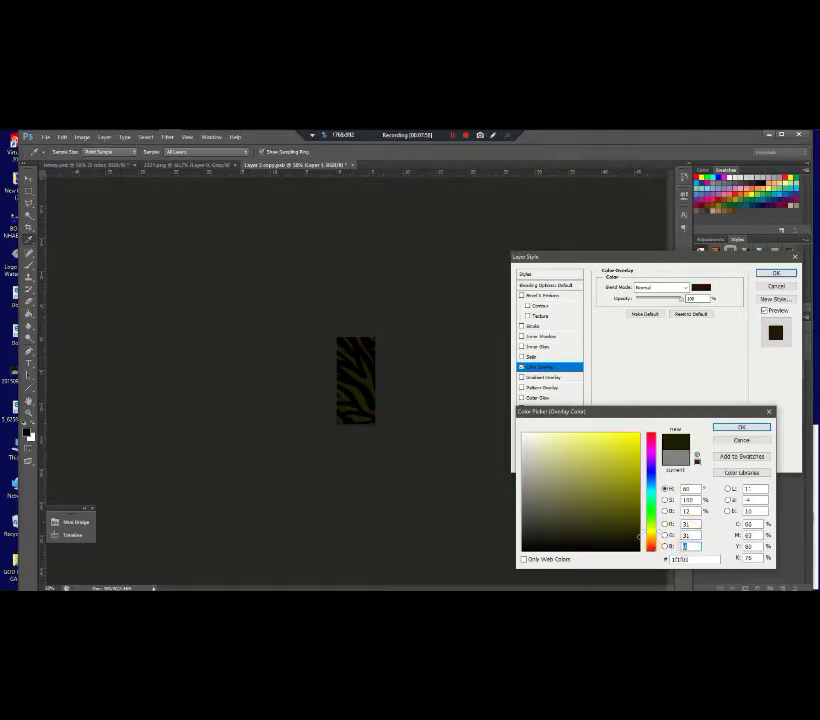
pyautogui.click(740, 427)
pyautogui.click(775, 274)
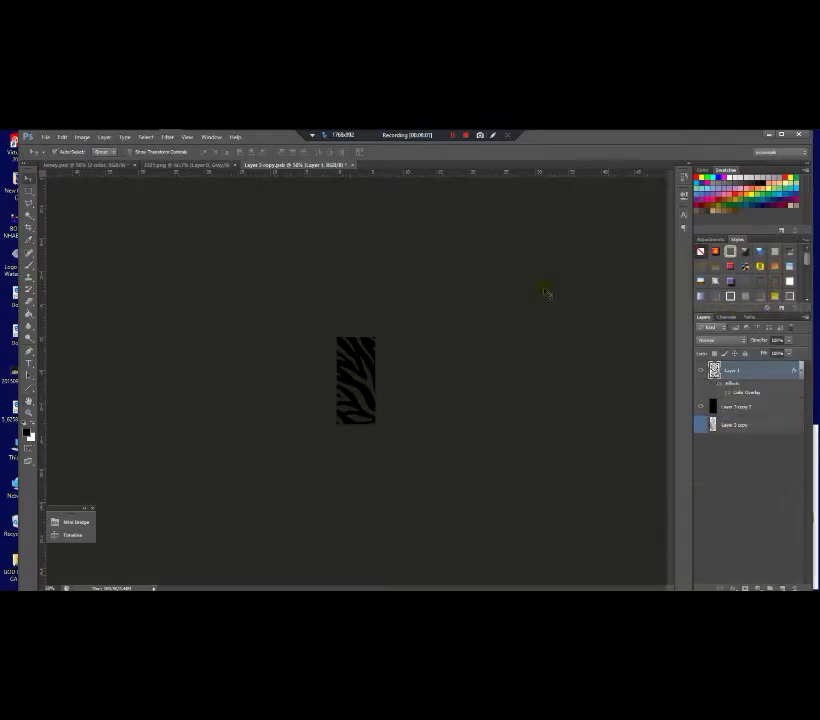
# Save and close the left sleeve artwork and return to the jersey mockup
pyautogui.click(356, 166)
pyautogui.click(390, 308)
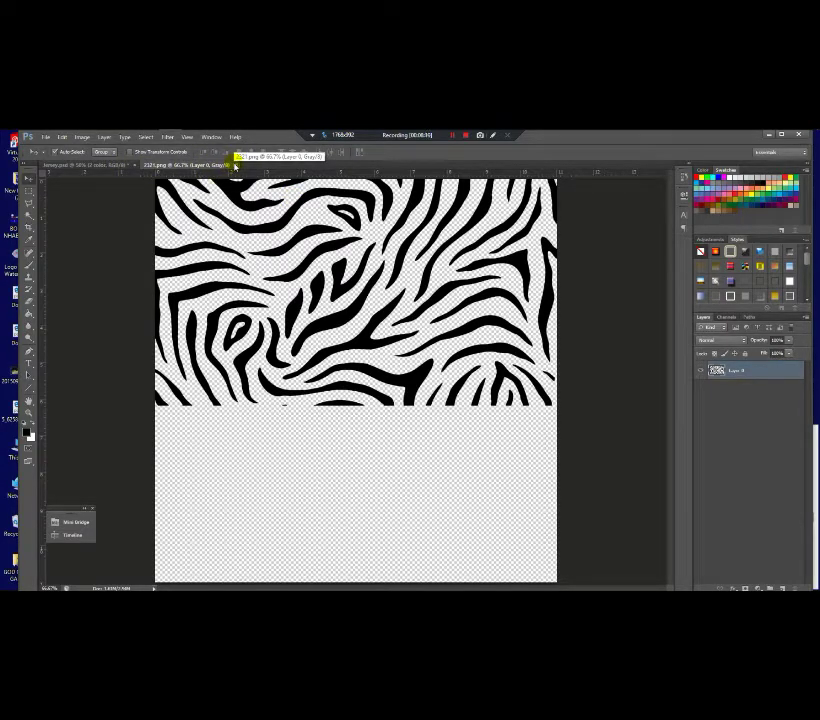
pyautogui.click(121, 164)
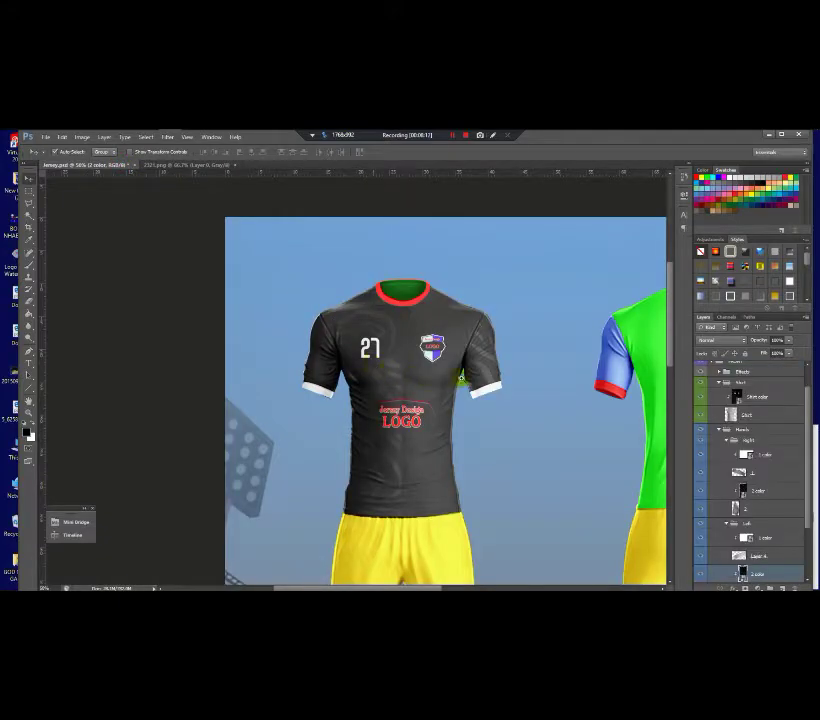
# Examine the zebra pattern on the front jersey's left sleeve up close and from a distance
pyautogui.scroll(1, 487, 357)
pyautogui.scroll(1, 487, 357)
pyautogui.scroll(-2, 488, 357)
pyautogui.scroll(1, 490, 356)
pyautogui.scroll(1, 490, 356)
pyautogui.scroll(-2, 492, 340)
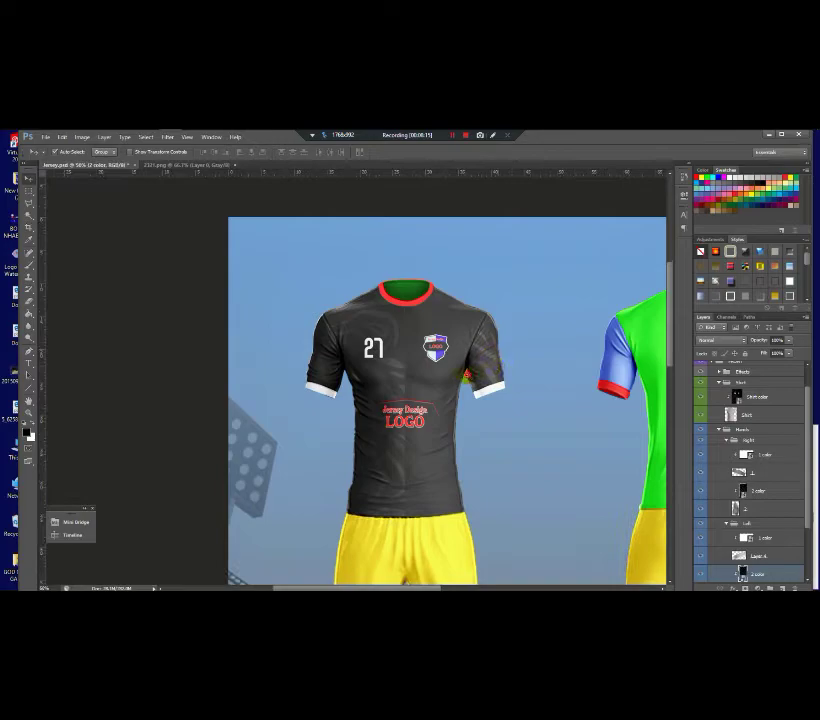
pyautogui.scroll(-1, 395, 390)
pyautogui.scroll(1, 395, 390)
# Select the front collar layer, Layer 26, in the ROUND group and brush the red collar band white
pyautogui.scroll(2, 742, 390)
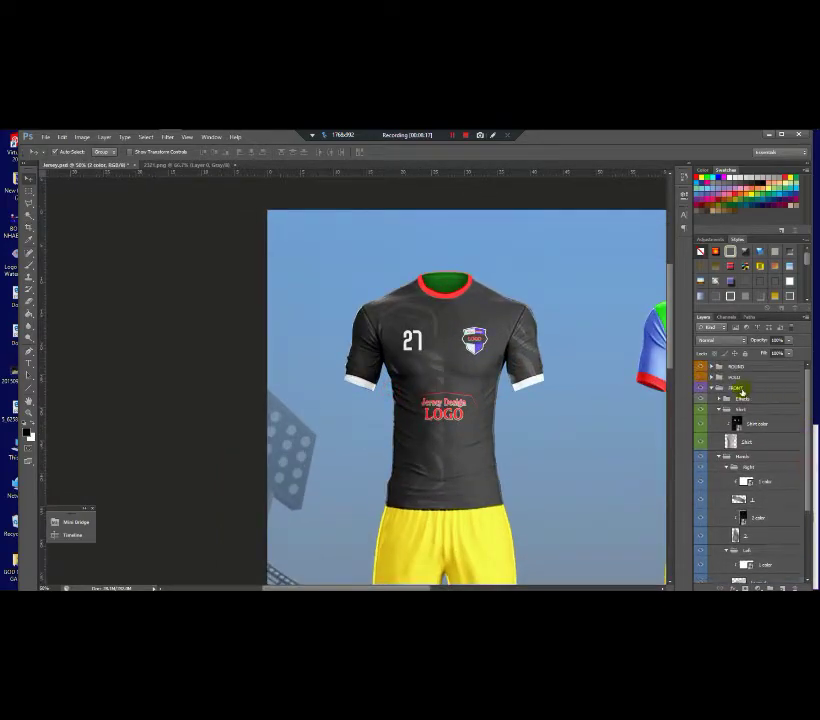
pyautogui.click(711, 367)
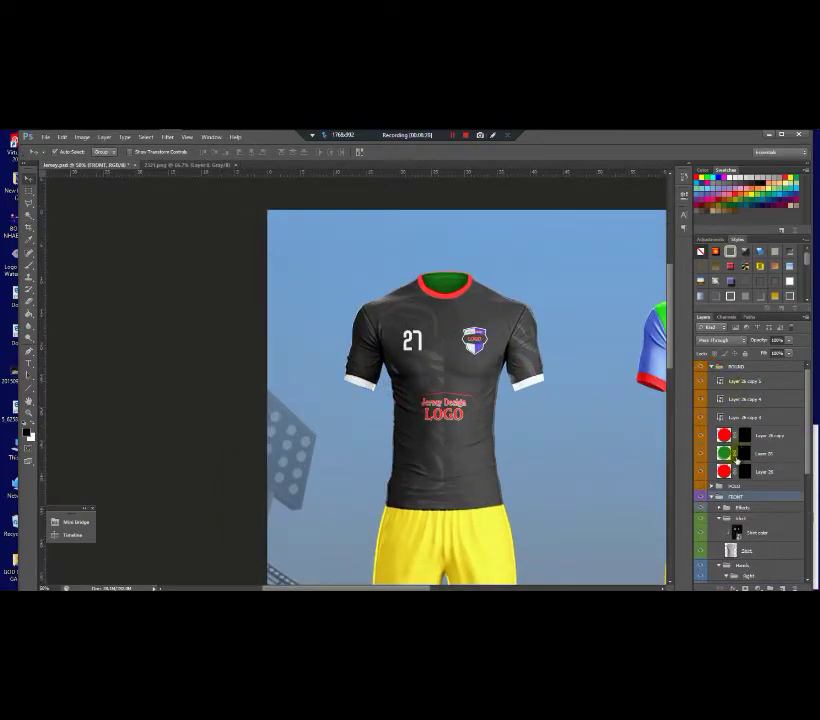
pyautogui.click(725, 434)
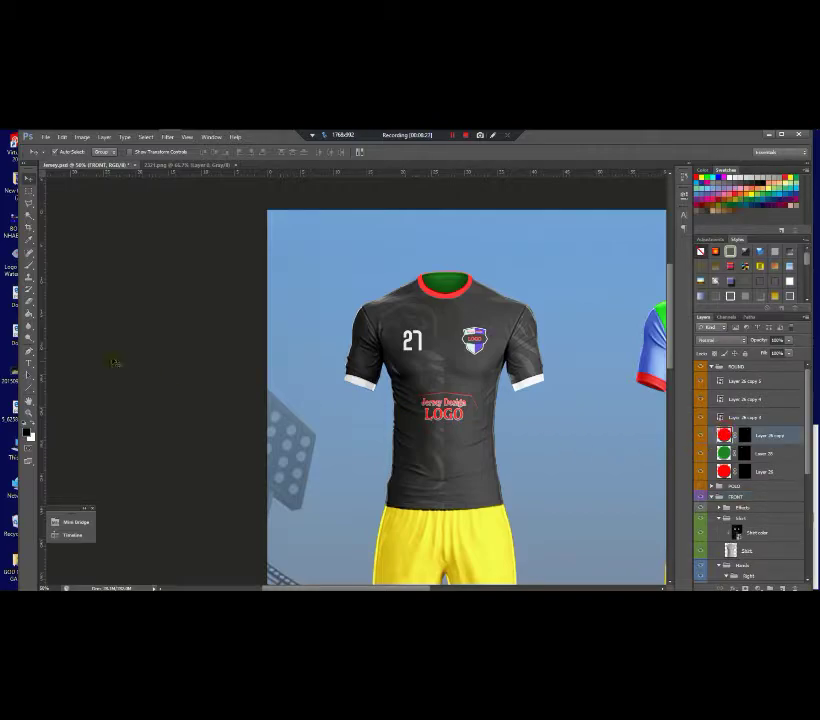
pyautogui.click(725, 472)
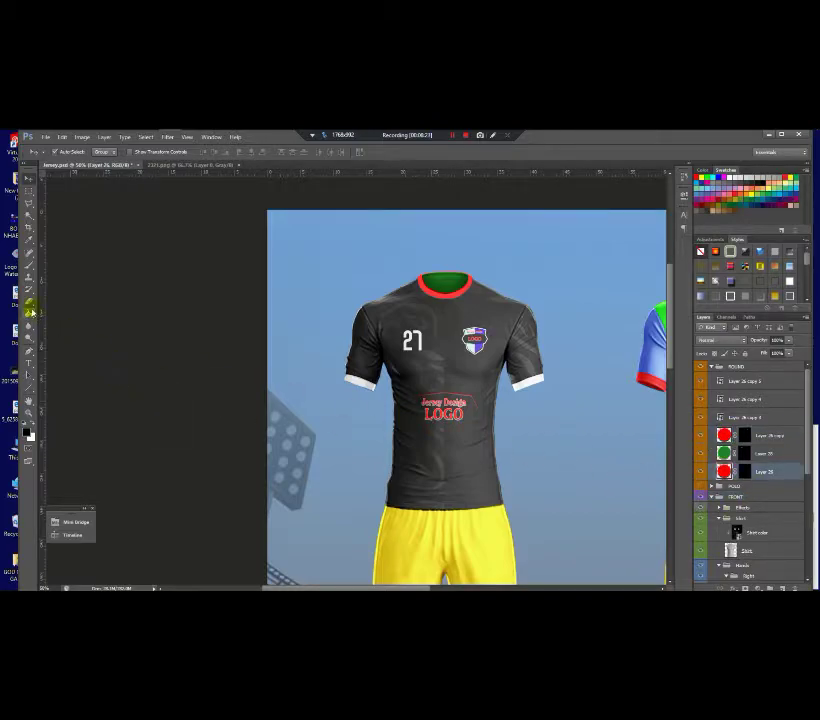
pyautogui.click(28, 268)
pyautogui.click(463, 284)
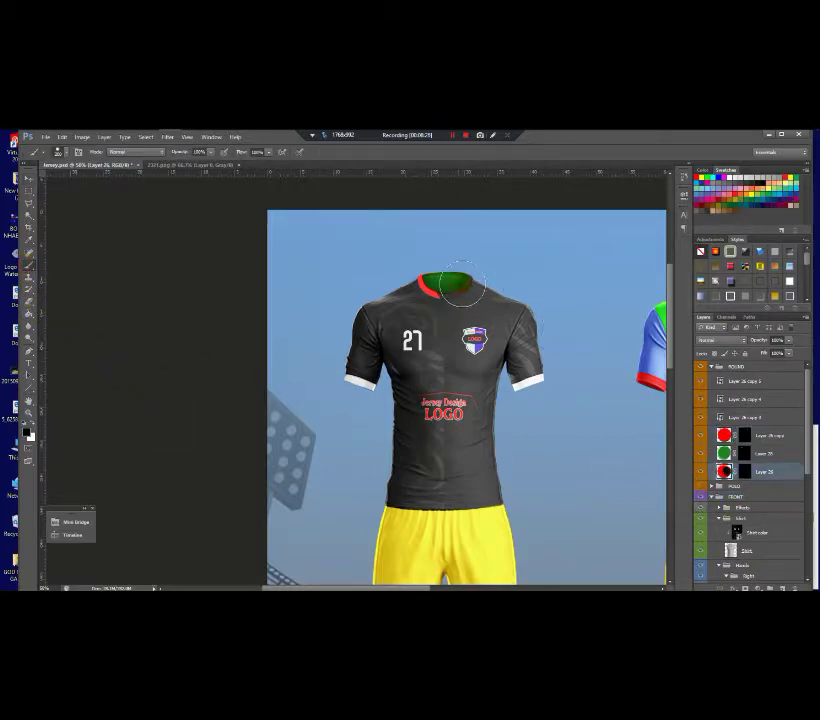
pyautogui.hotkey('ctrl', 'z')
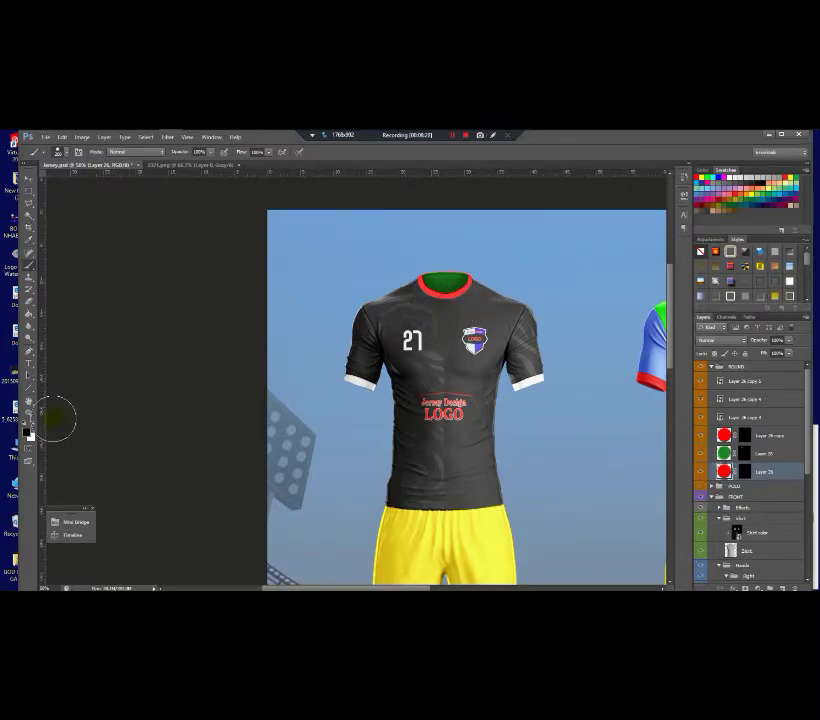
pyautogui.click(29, 432)
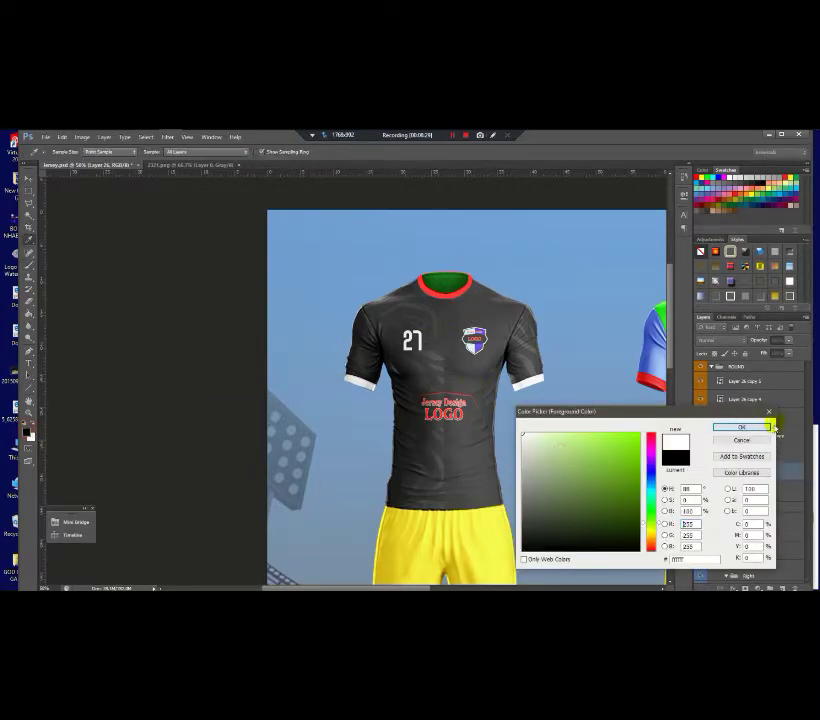
pyautogui.click(770, 428)
pyautogui.hotkey('alt', 'BackSpace')
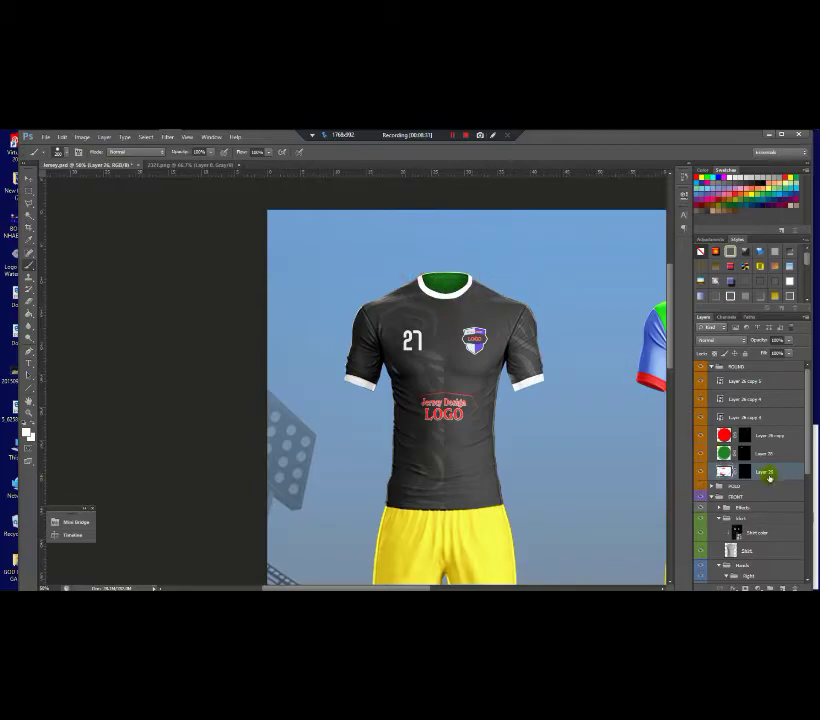
# Brush the collar of the back jersey white on Layer 26 copy
pyautogui.click(710, 436)
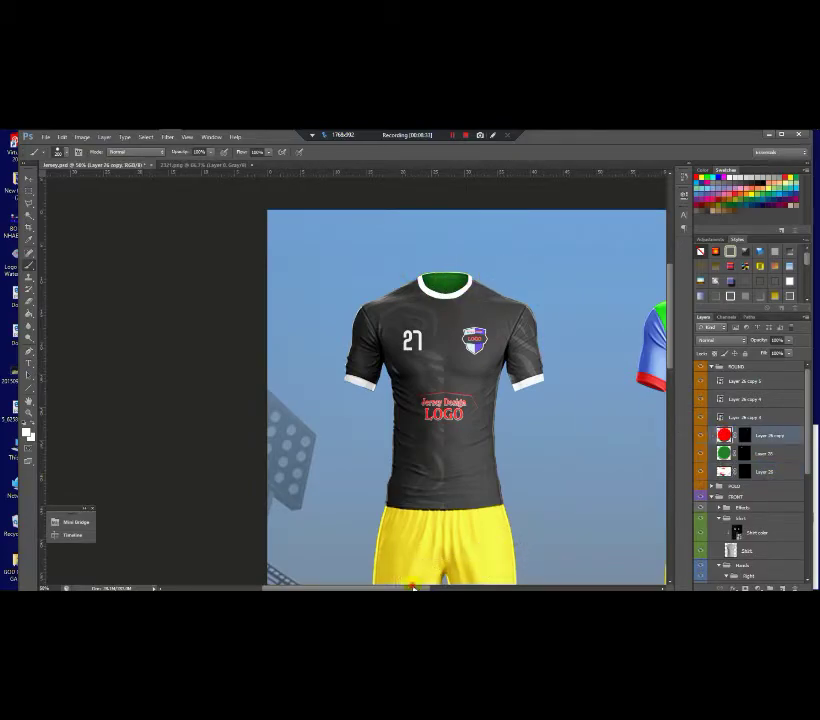
pyautogui.moveTo(412, 588); pyautogui.dragTo(477, 588)
pyautogui.moveTo(494, 280); pyautogui.dragTo(532, 271)
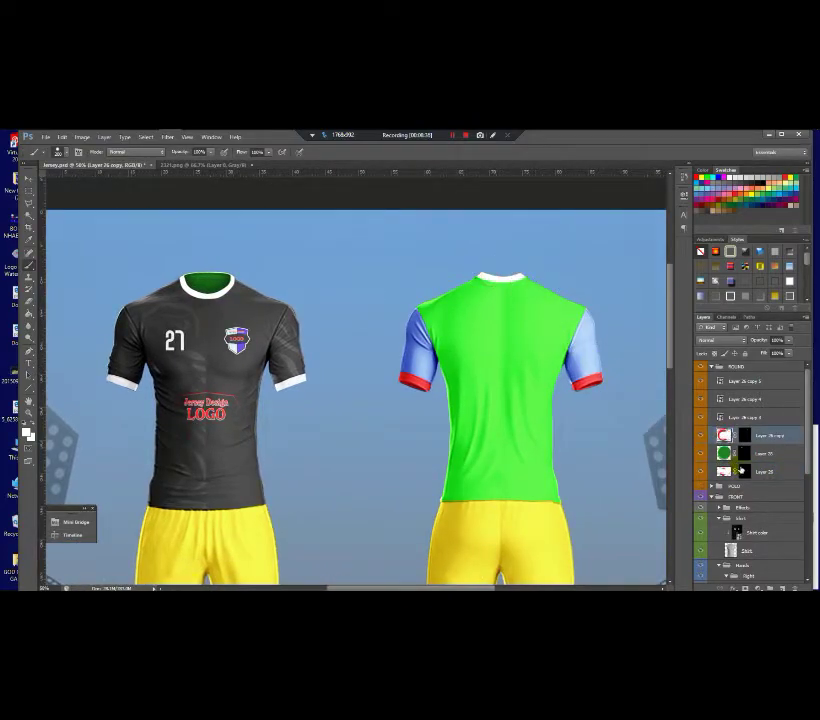
# Try brushing the inside of the front collar black on Layer 28 and undo the stroke
pyautogui.click(724, 455)
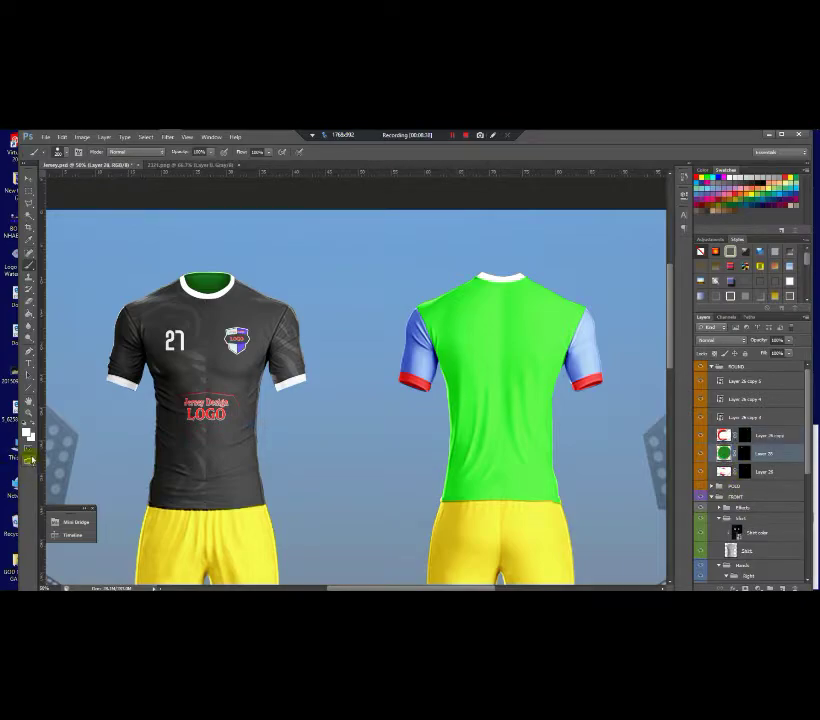
pyautogui.click(28, 431)
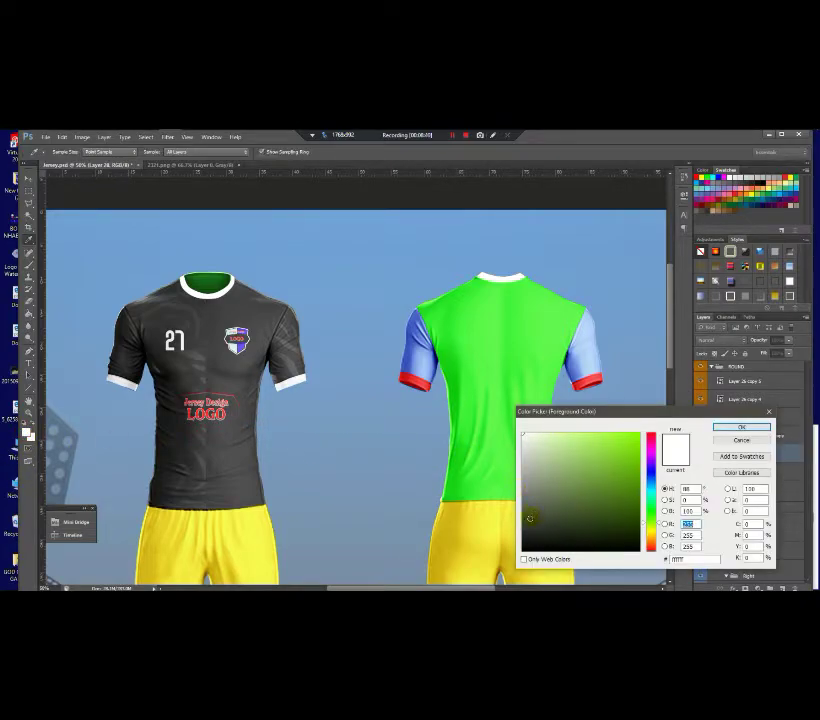
pyautogui.moveTo(531, 518); pyautogui.dragTo(548, 550)
pyautogui.click(726, 428)
pyautogui.moveTo(195, 281); pyautogui.dragTo(296, 291)
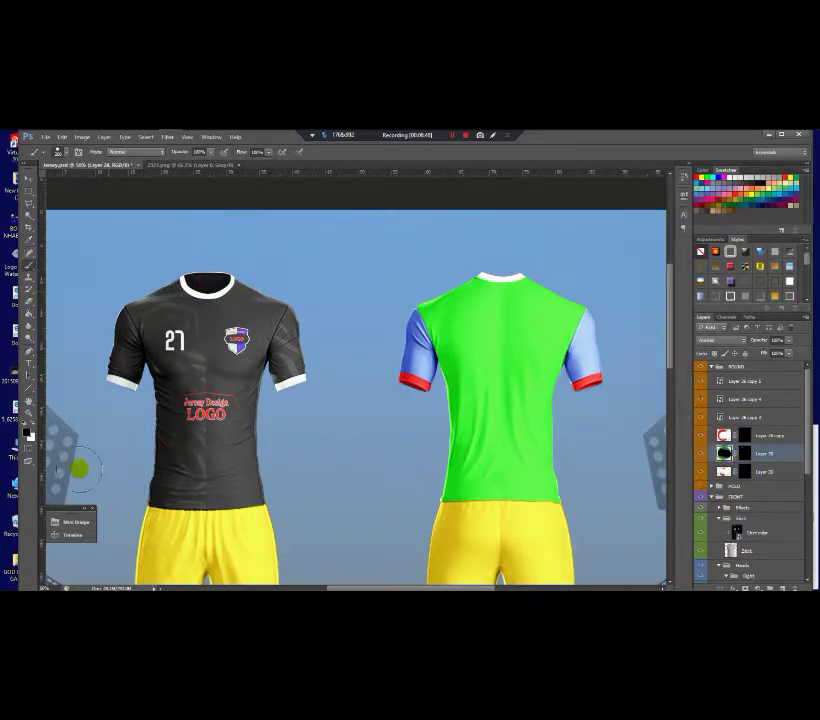
pyautogui.hotkey('ctrl', 'z')
pyautogui.hotkey('ctrl', 'alt', 'z')
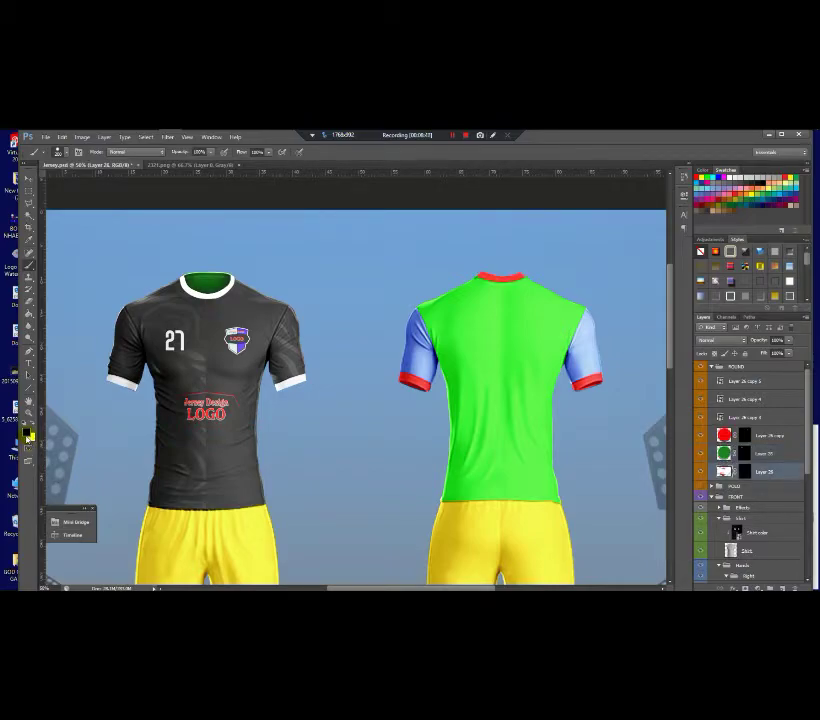
pyautogui.hotkey('ctrl', 'shift', 'z')
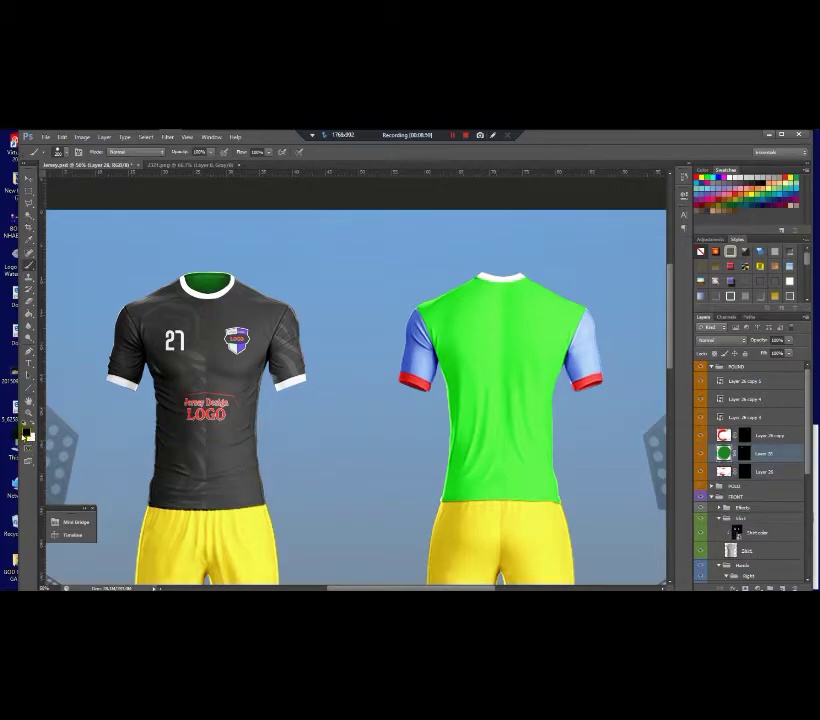
# Set the foreground color to gray #61625f and brush the inside of the front collar with it on Layer 28
pyautogui.click(27, 433)
pyautogui.moveTo(532, 495); pyautogui.dragTo(525, 505)
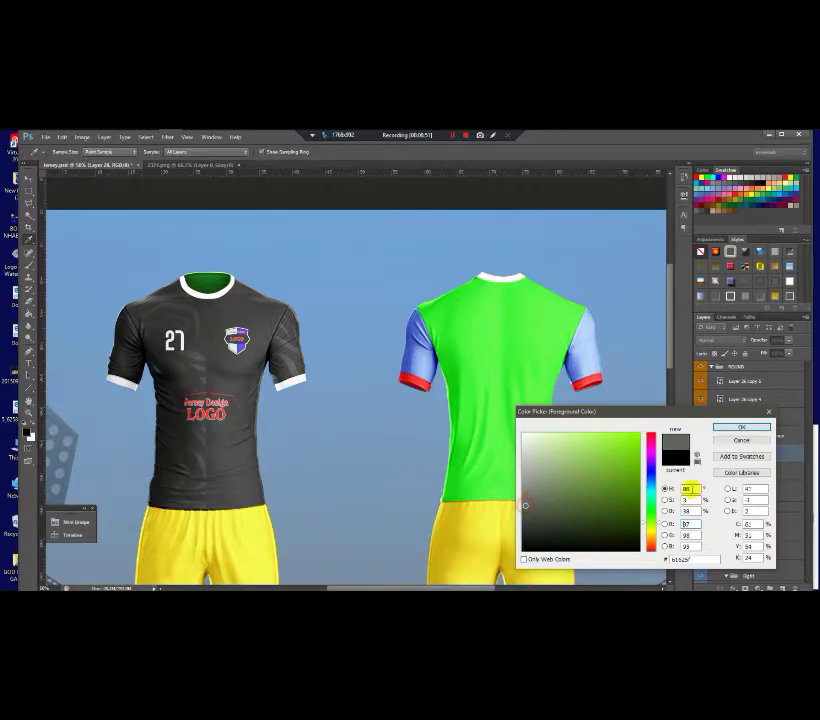
pyautogui.click(725, 429)
pyautogui.moveTo(191, 291); pyautogui.dragTo(229, 281)
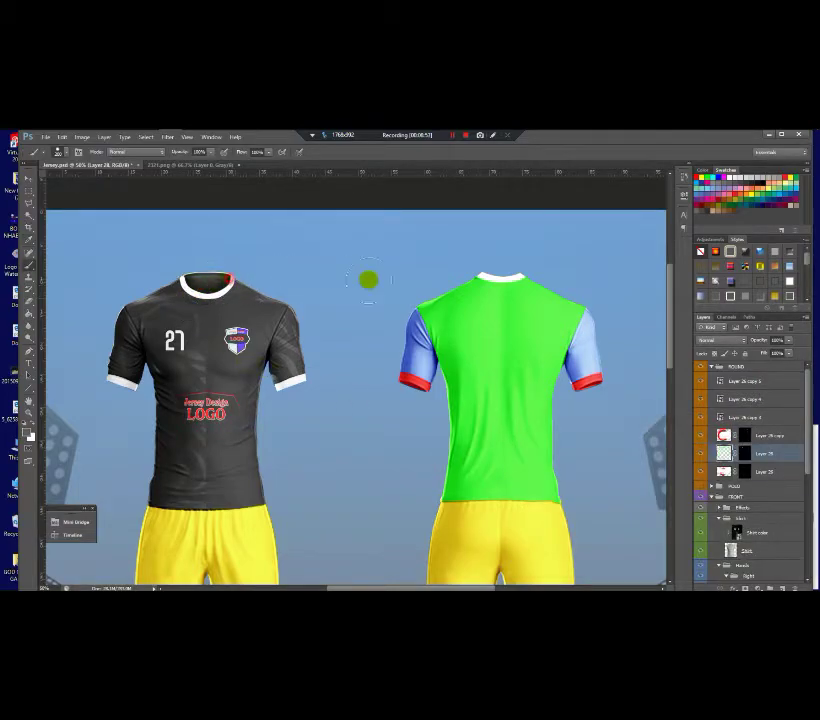
pyautogui.scroll(-2, 243, 328)
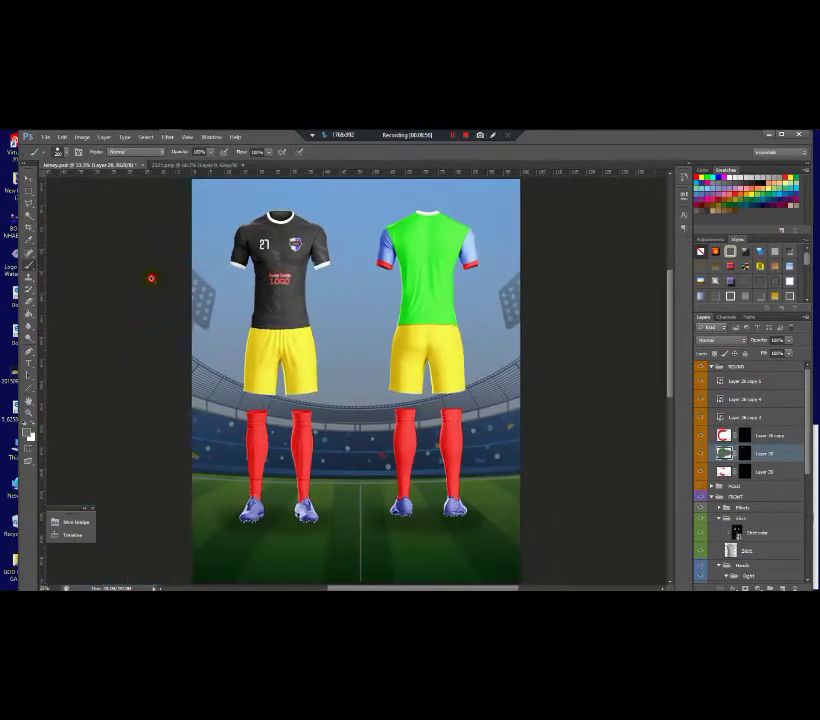
pyautogui.scroll(1, 152, 277)
pyautogui.click(26, 180)
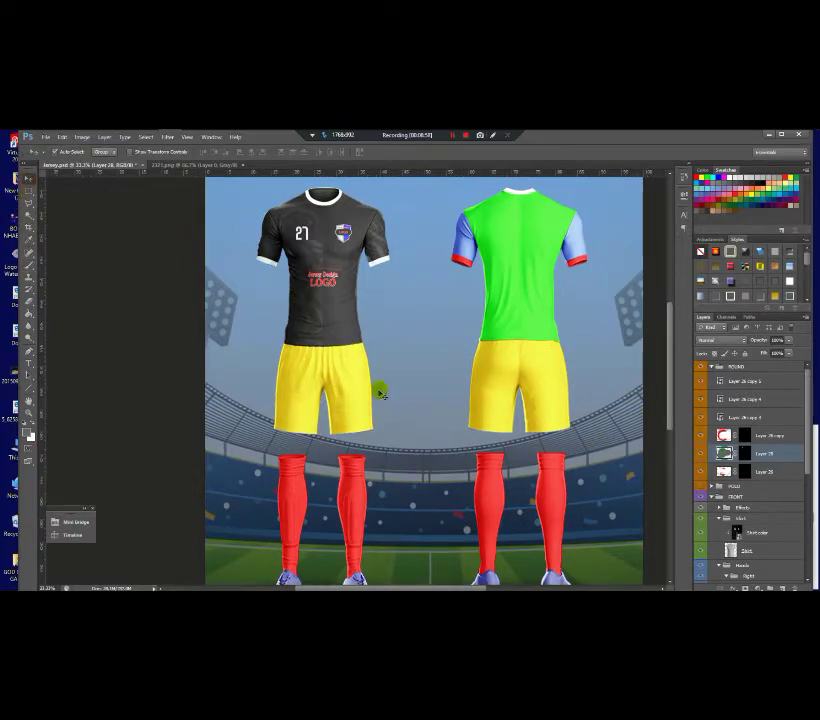
# Open the contents of the Pant color smart object in the Pant group of the FRONT group
pyautogui.click(335, 381)
pyautogui.moveTo(813, 430); pyautogui.dragTo(813, 545)
pyautogui.click(730, 546)
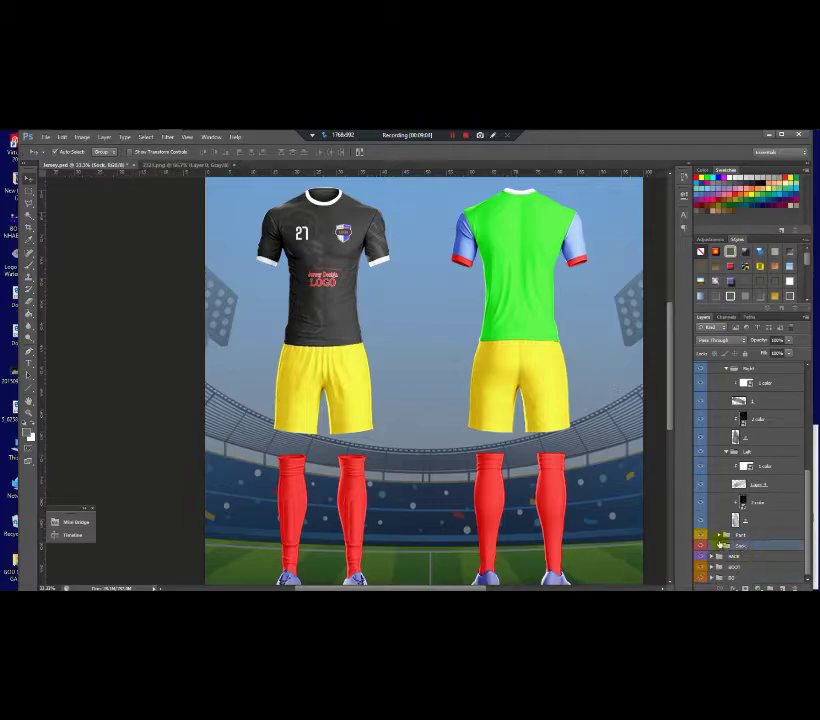
pyautogui.click(720, 537)
pyautogui.click(742, 551)
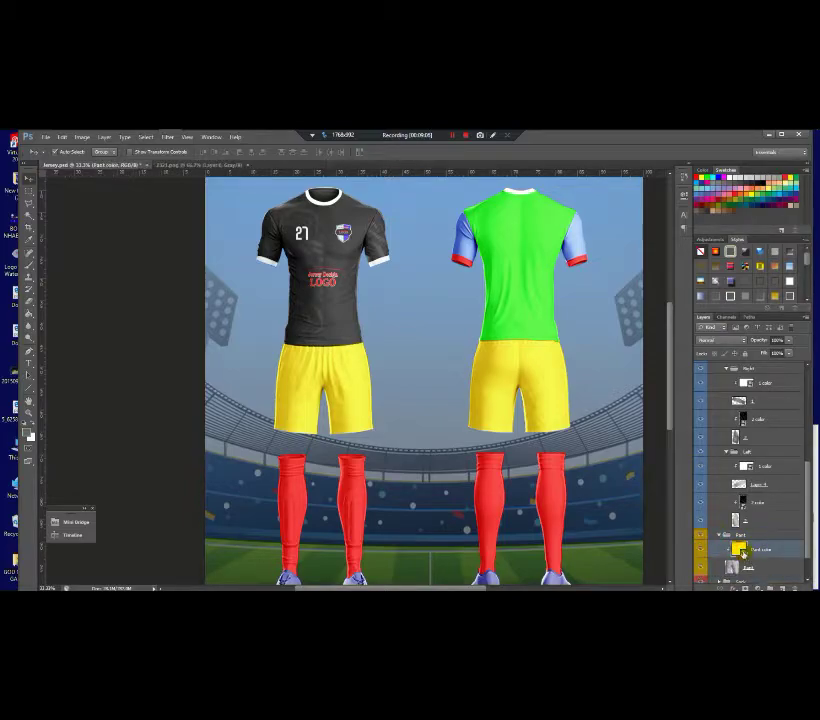
pyautogui.doubleClick(740, 549)
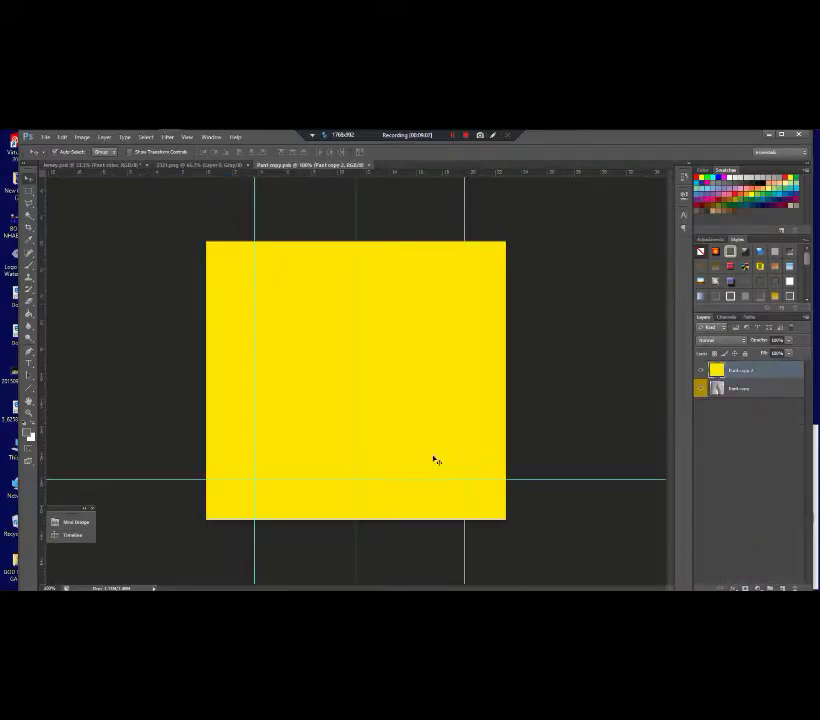
# Try brushing the yellow Pant copy 2 layer gray and undo the stroke
pyautogui.click(29, 267)
pyautogui.moveTo(211, 246)
pyautogui.mouseDown()
pyautogui.moveTo(672, 247)
pyautogui.moveTo(184, 311)
pyautogui.mouseUp()
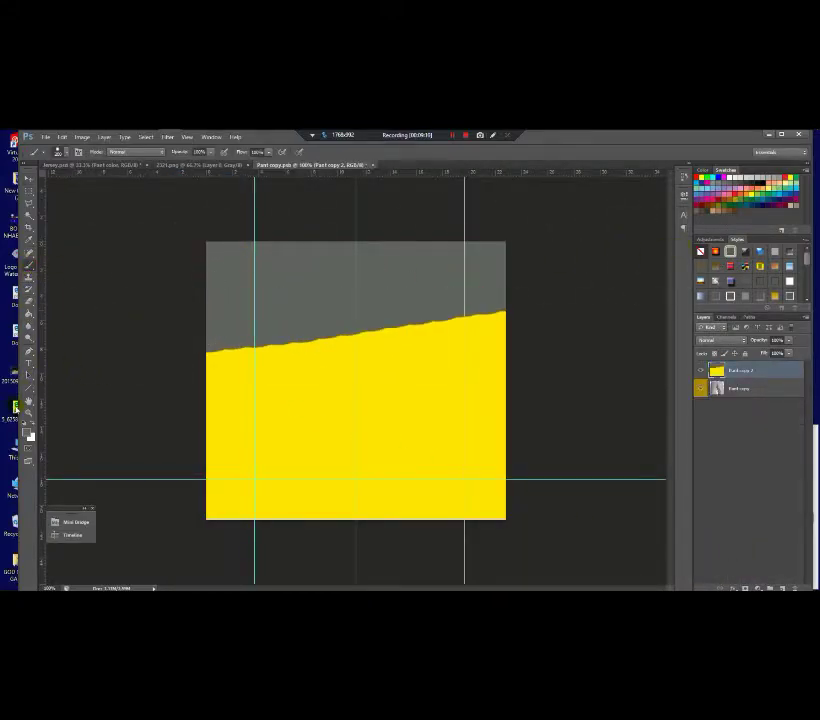
pyautogui.hotkey('ctrl', 'z')
# Brush the entire Pant copy 2 layer white, and save and close the smart object
pyautogui.click(27, 433)
pyautogui.moveTo(586, 459); pyautogui.dragTo(431, 388)
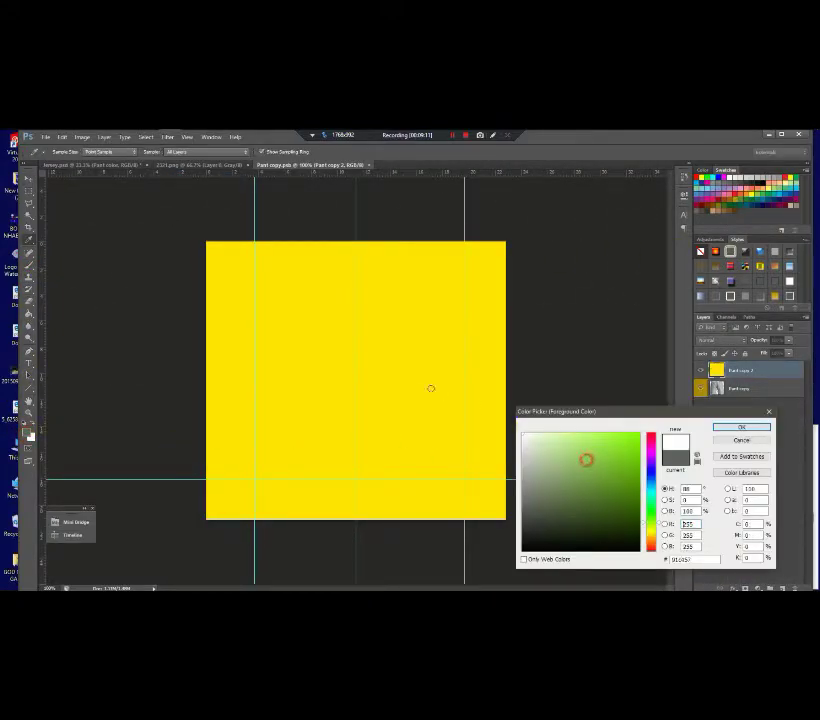
pyautogui.click(741, 428)
pyautogui.moveTo(210, 253)
pyautogui.mouseDown()
pyautogui.moveTo(498, 259)
pyautogui.moveTo(457, 310)
pyautogui.moveTo(45, 379)
pyautogui.moveTo(108, 428)
pyautogui.moveTo(339, 521)
pyautogui.moveTo(480, 275)
pyautogui.mouseUp()
pyautogui.click(369, 164)
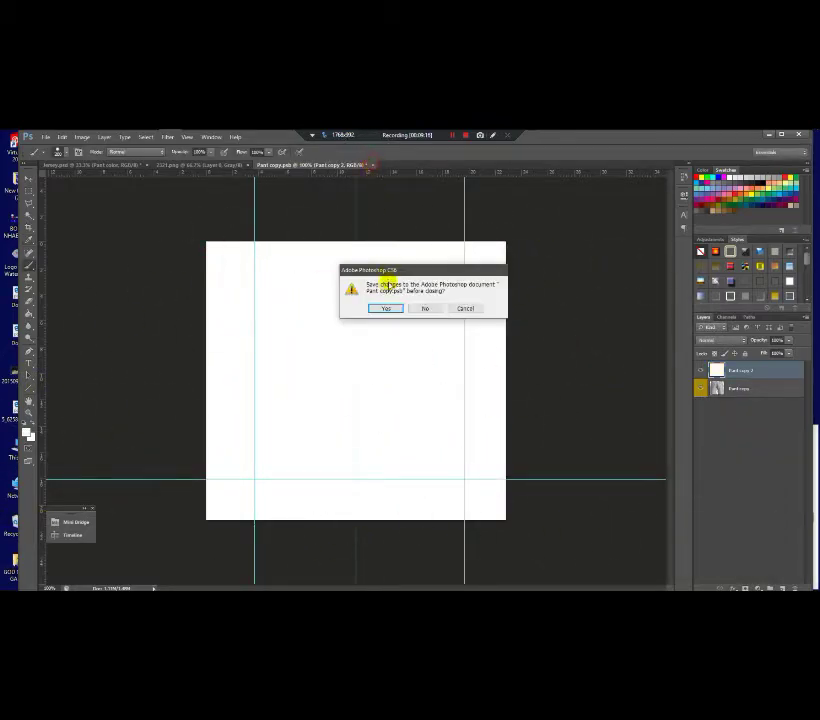
pyautogui.click(386, 308)
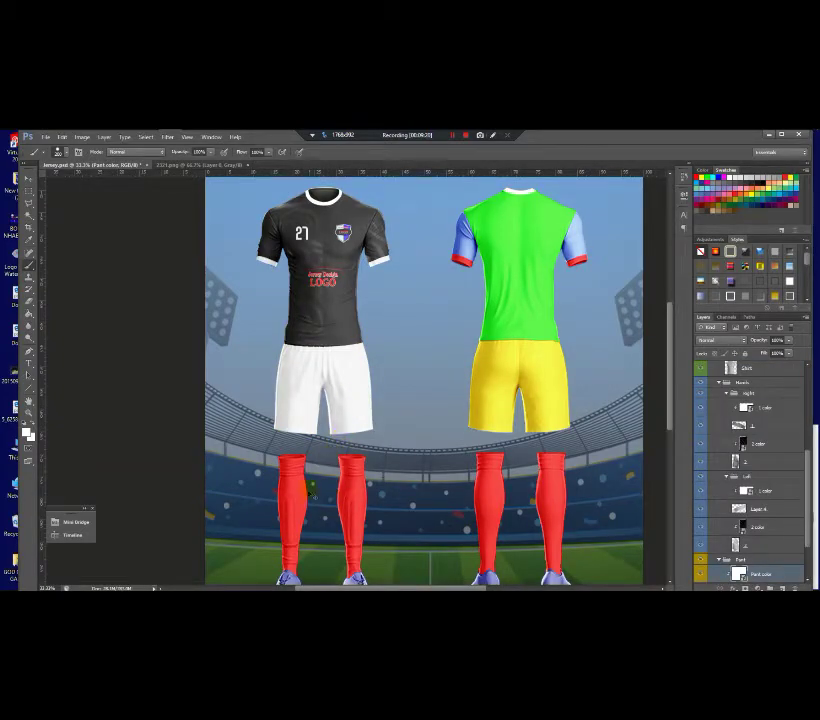
# Examine the front of the kit from the jersey down to the white shorts, socks and boots
pyautogui.scroll(2, 306, 486)
pyautogui.scroll(-2, 302, 464)
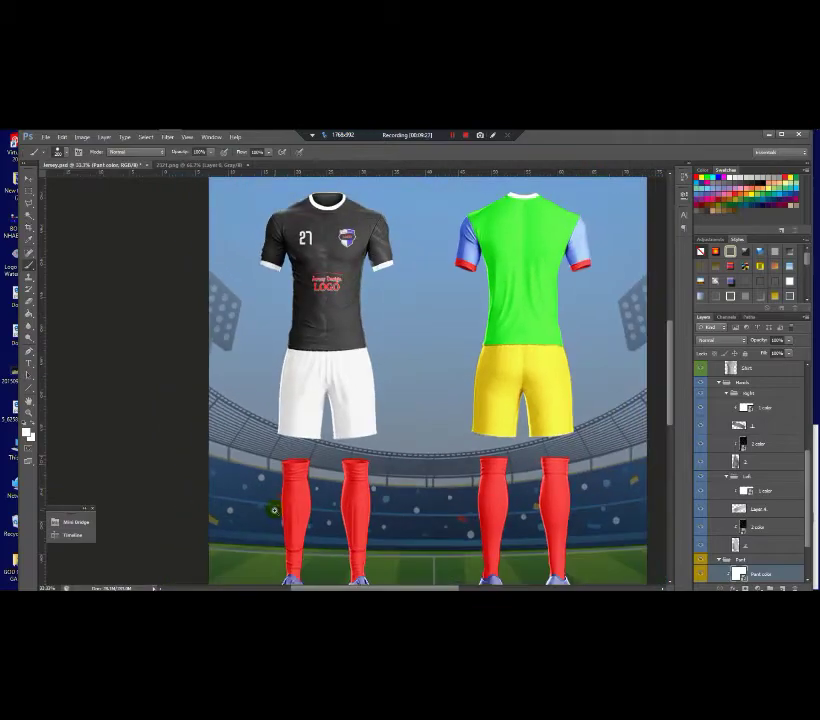
pyautogui.scroll(3, 274, 510)
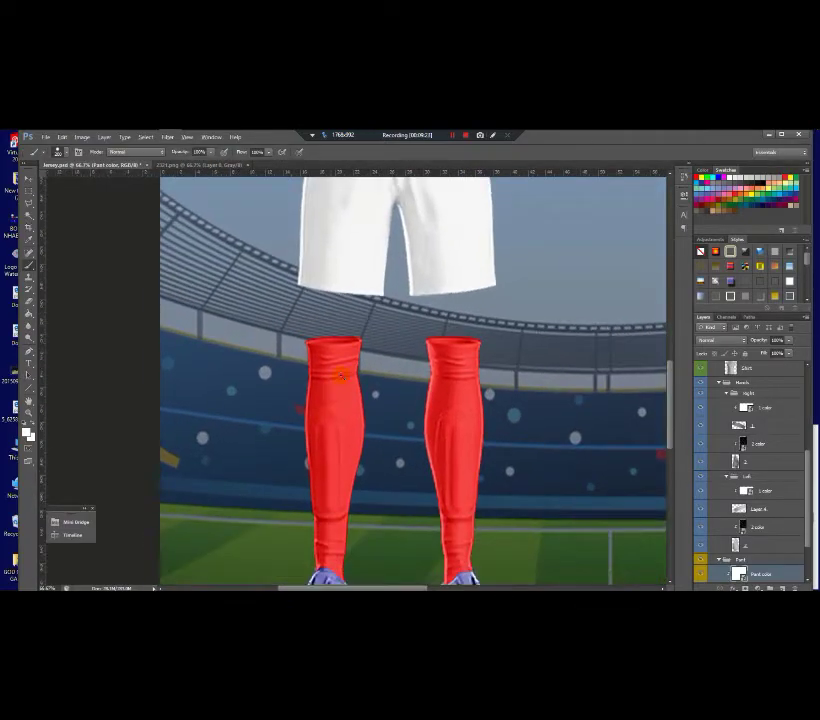
pyautogui.scroll(-2, 341, 375)
pyautogui.moveTo(366, 236); pyautogui.dragTo(318, 481)
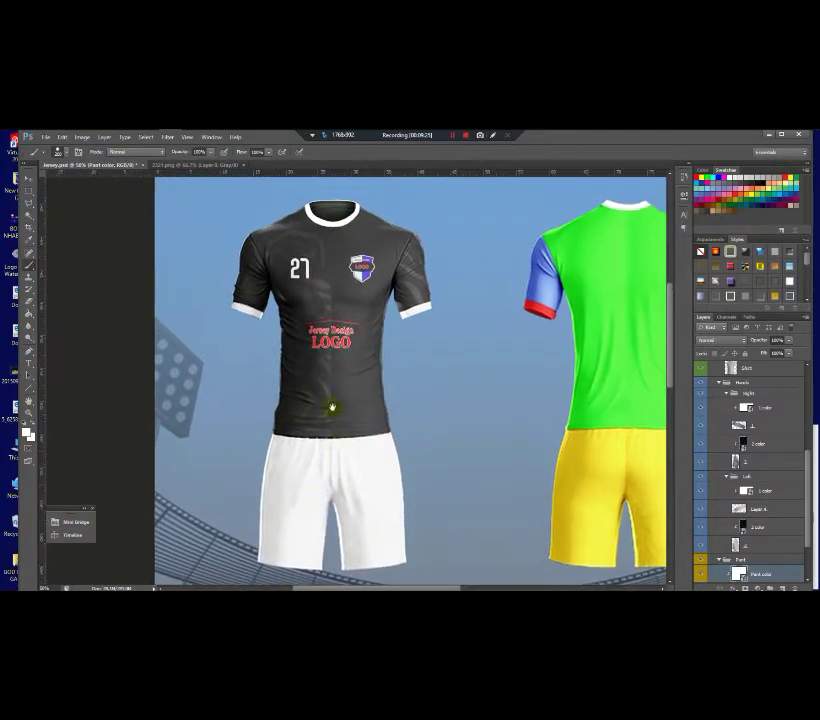
pyautogui.scroll(-1, 304, 457)
pyautogui.scroll(1, 295, 505)
pyautogui.moveTo(306, 507); pyautogui.dragTo(340, 336)
pyautogui.scroll(2, 313, 494)
pyautogui.scroll(-2, 313, 494)
pyautogui.moveTo(313, 494); pyautogui.dragTo(319, 424)
pyautogui.scroll(1, 319, 424)
pyautogui.scroll(-2, 320, 421)
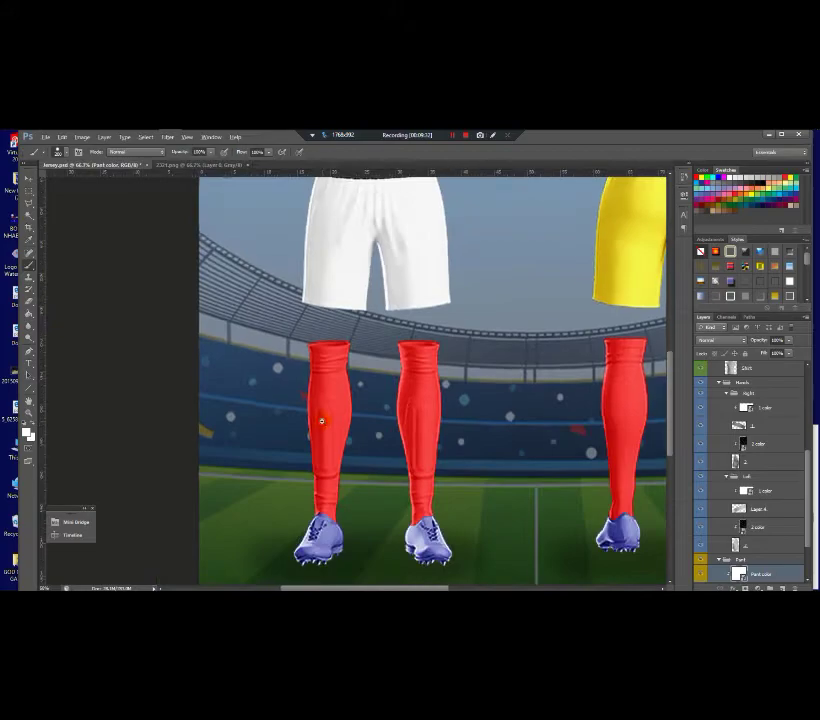
pyautogui.moveTo(361, 269); pyautogui.dragTo(322, 402)
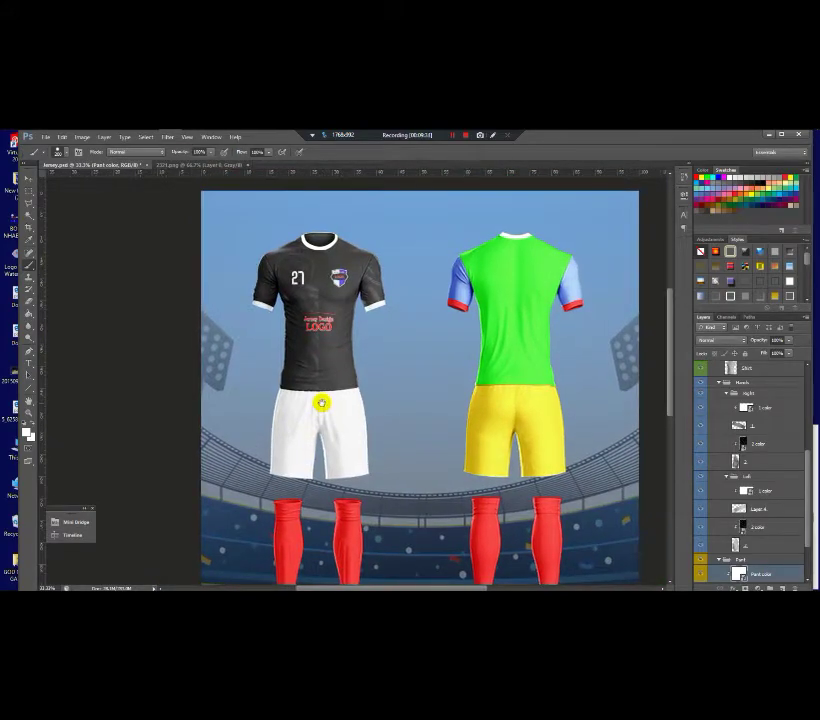
pyautogui.moveTo(321, 402); pyautogui.dragTo(330, 340)
pyautogui.scroll(1, 306, 478)
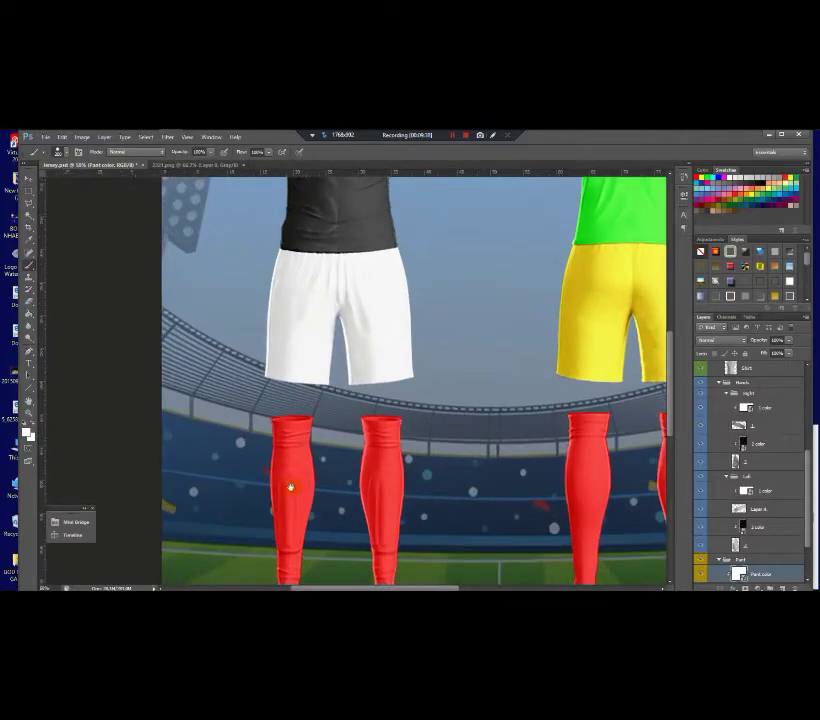
pyautogui.scroll(1, 300, 469)
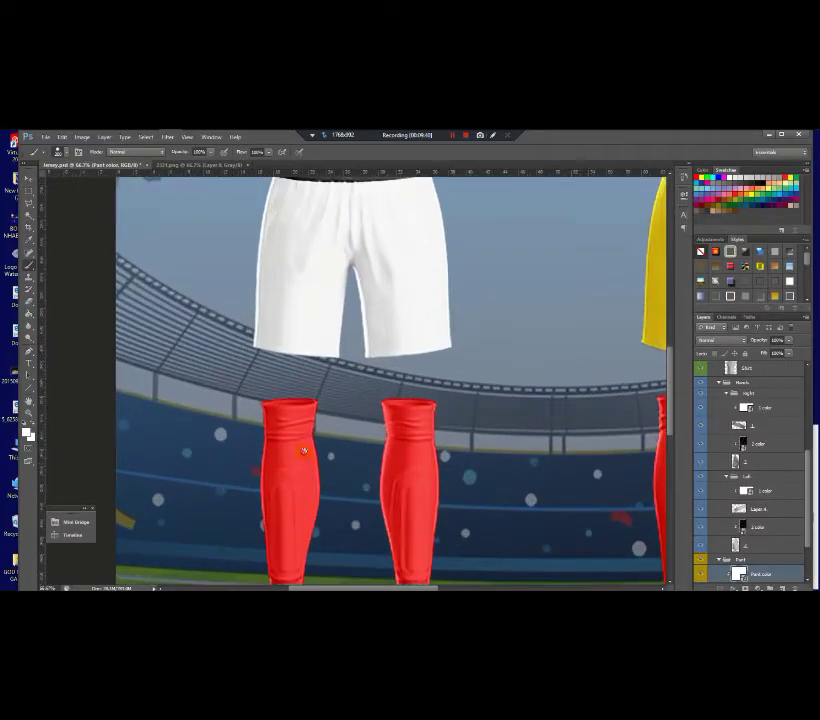
pyautogui.moveTo(304, 451); pyautogui.dragTo(334, 396)
# Open the Sock Left color smart object in the FRONT group's Sock group and brush its red layer white
pyautogui.scroll(-2, 806, 483)
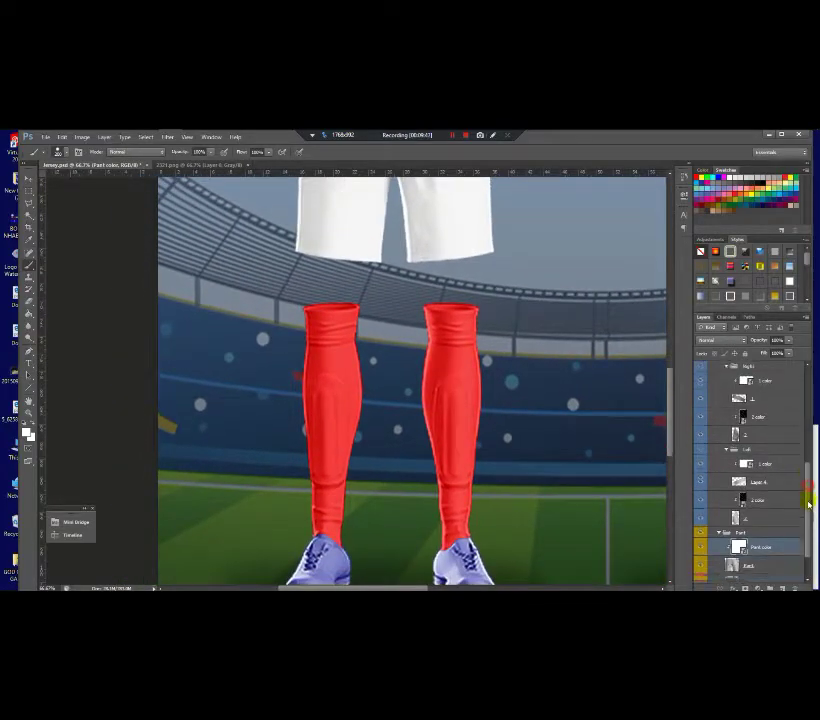
pyautogui.click(736, 546)
pyautogui.click(719, 546)
pyautogui.click(738, 560)
pyautogui.doubleClick(736, 560)
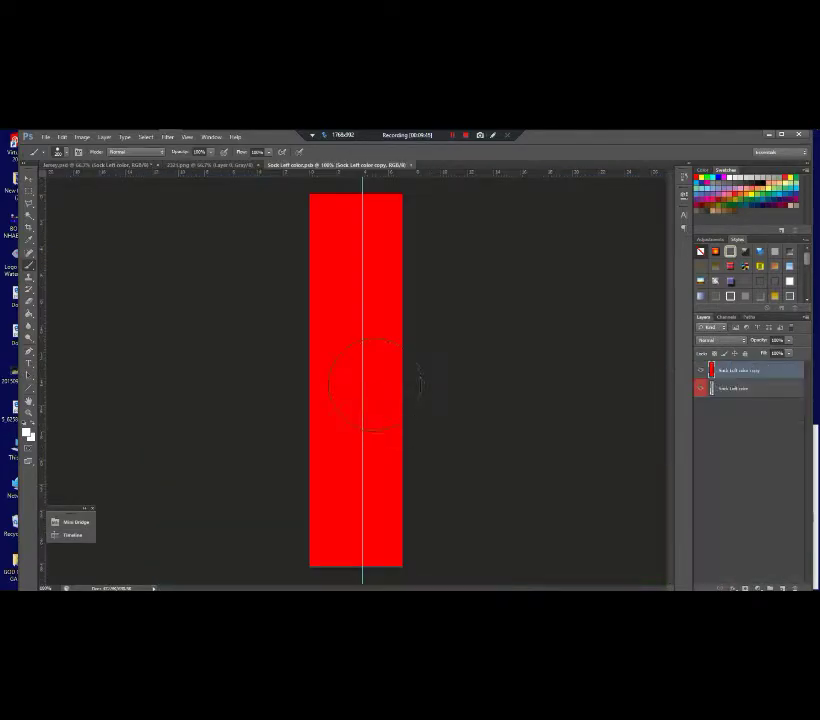
pyautogui.moveTo(366, 230)
pyautogui.mouseDown()
pyautogui.moveTo(375, 289)
pyautogui.moveTo(320, 549)
pyautogui.moveTo(268, 368)
pyautogui.mouseUp()
# Copy the zebra pattern from 2321.png into the left sock document
pyautogui.click(190, 167)
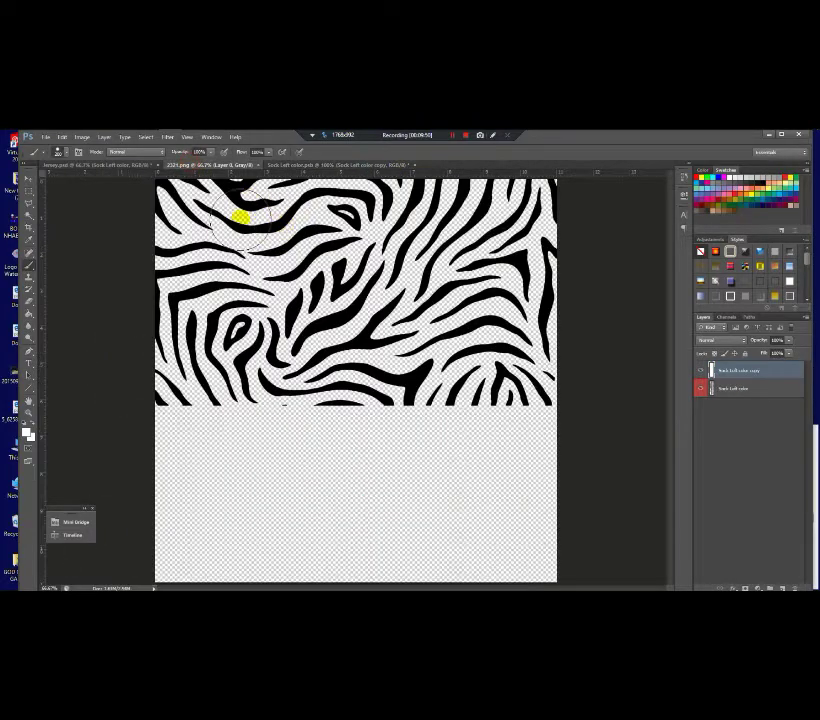
pyautogui.press('v')
pyautogui.moveTo(257, 227); pyautogui.dragTo(388, 284)
# Move the white Sock Left color copy layer beneath the Sock Left color layer to reveal the gray sock template
pyautogui.click(742, 391)
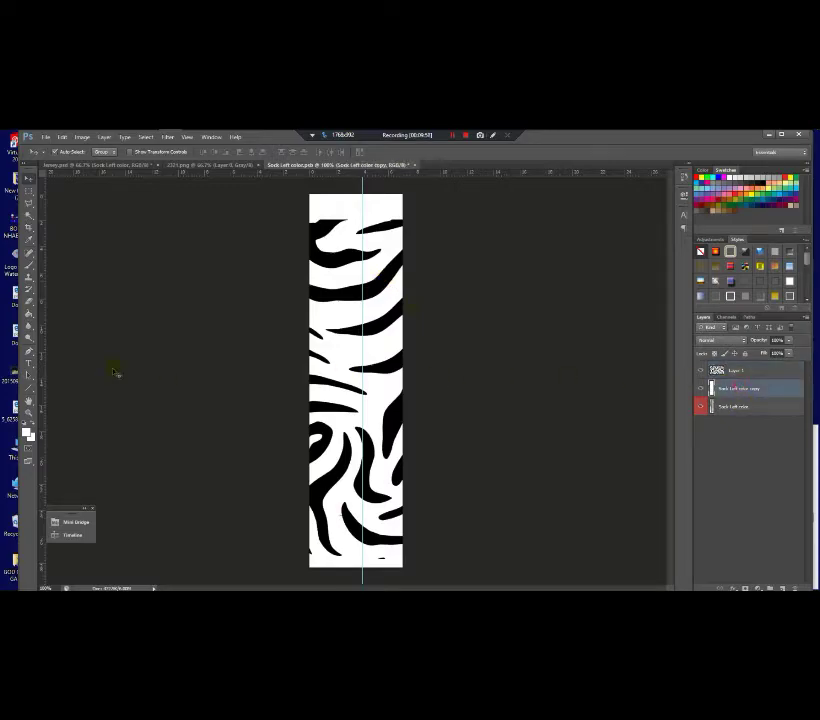
pyautogui.click(30, 269)
pyautogui.click(351, 516)
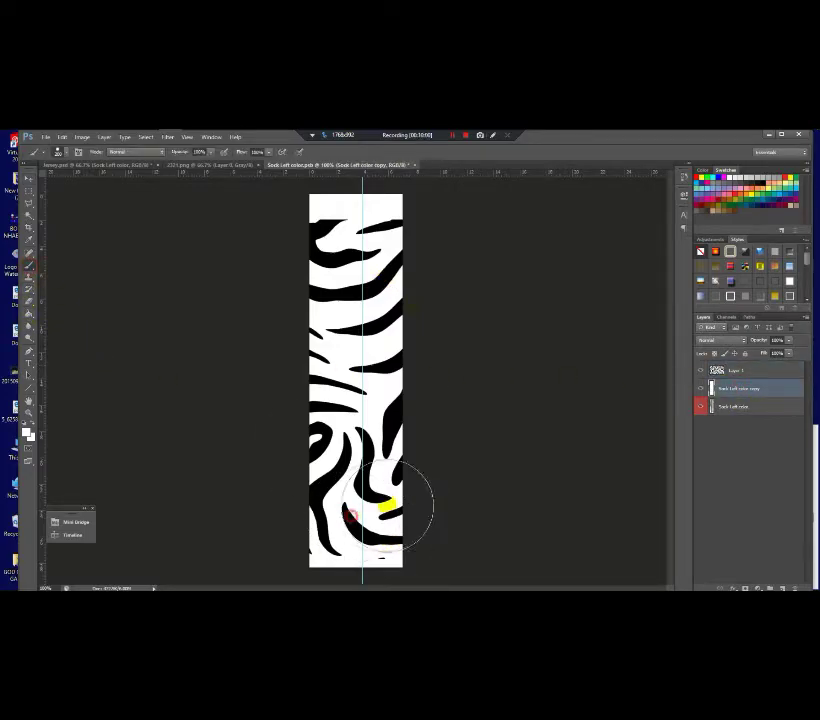
pyautogui.click(30, 181)
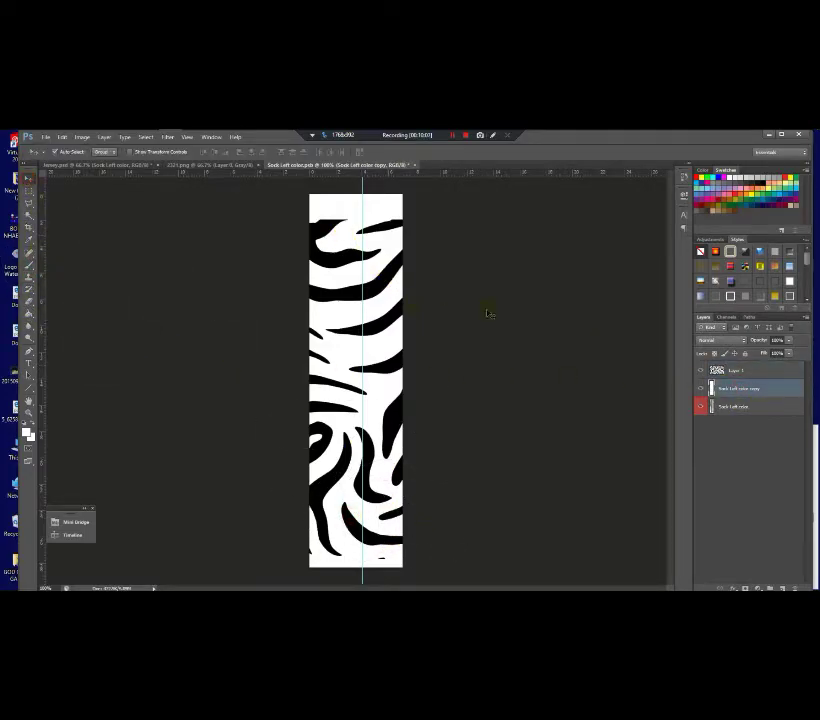
pyautogui.moveTo(730, 398); pyautogui.dragTo(734, 386)
# Reposition the zebra pattern on Layer 1 so it starts just below the ribbed cuff of the left sock
pyautogui.moveTo(381, 292); pyautogui.dragTo(376, 329)
pyautogui.hotkey('ctrl', 't')
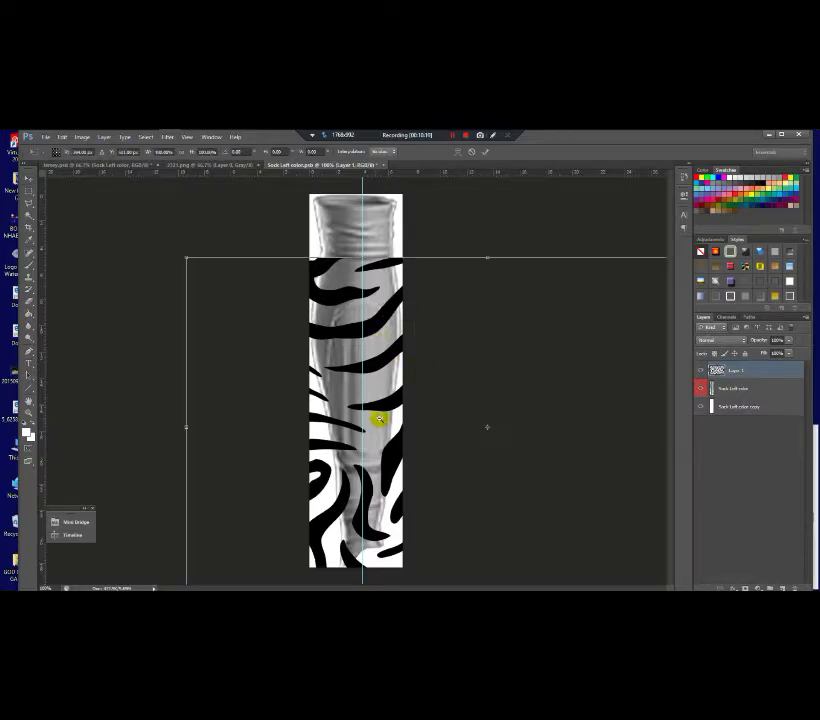
pyautogui.hotkey('ctrl', '-')
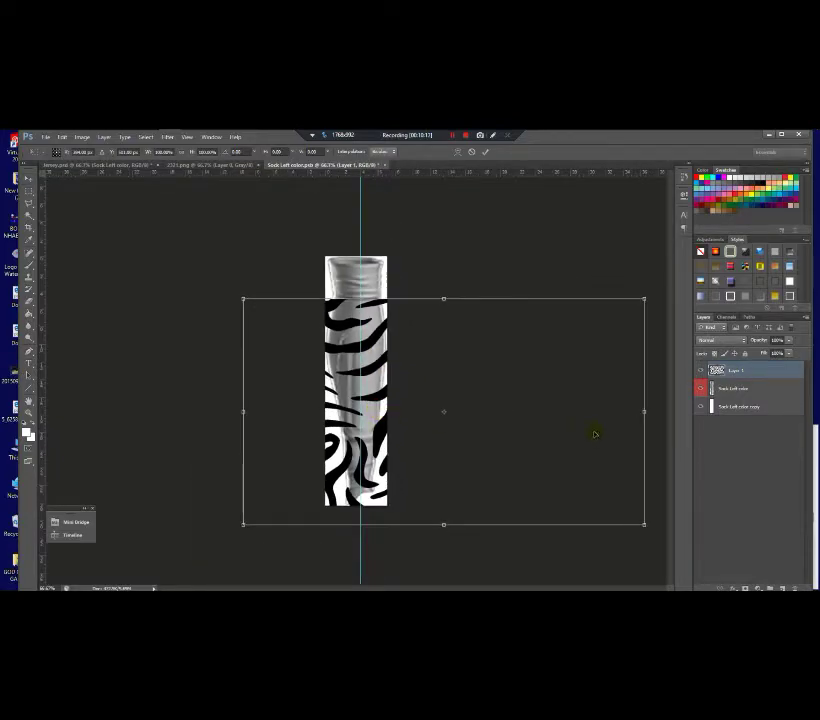
pyautogui.press('Return')
pyautogui.moveTo(380, 400); pyautogui.dragTo(290, 398)
pyautogui.moveTo(396, 408); pyautogui.dragTo(399, 410)
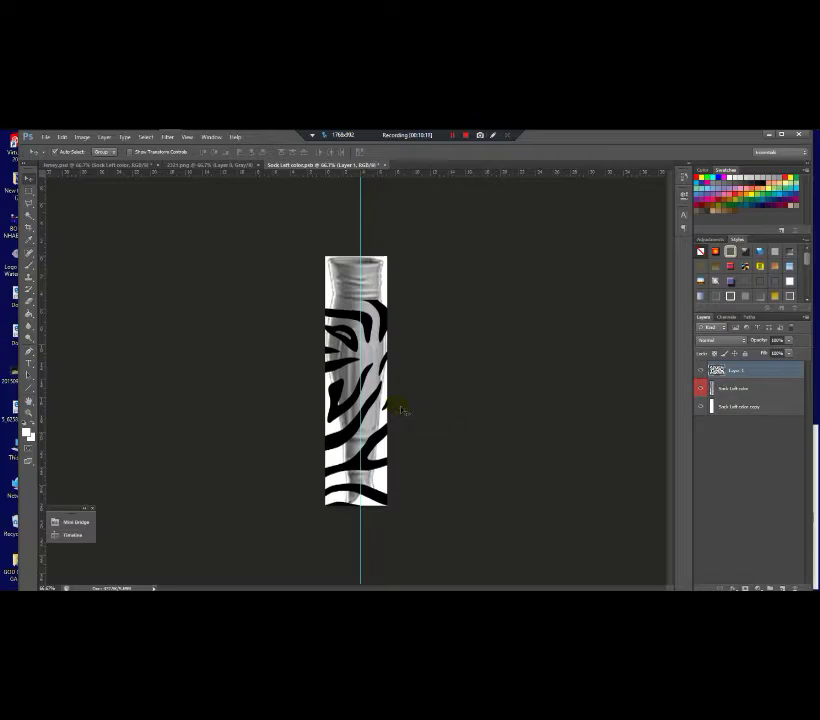
# Hide the gray Sock Left color template layer, and save and close the smart object
pyautogui.click(699, 388)
pyautogui.click(385, 166)
pyautogui.click(387, 306)
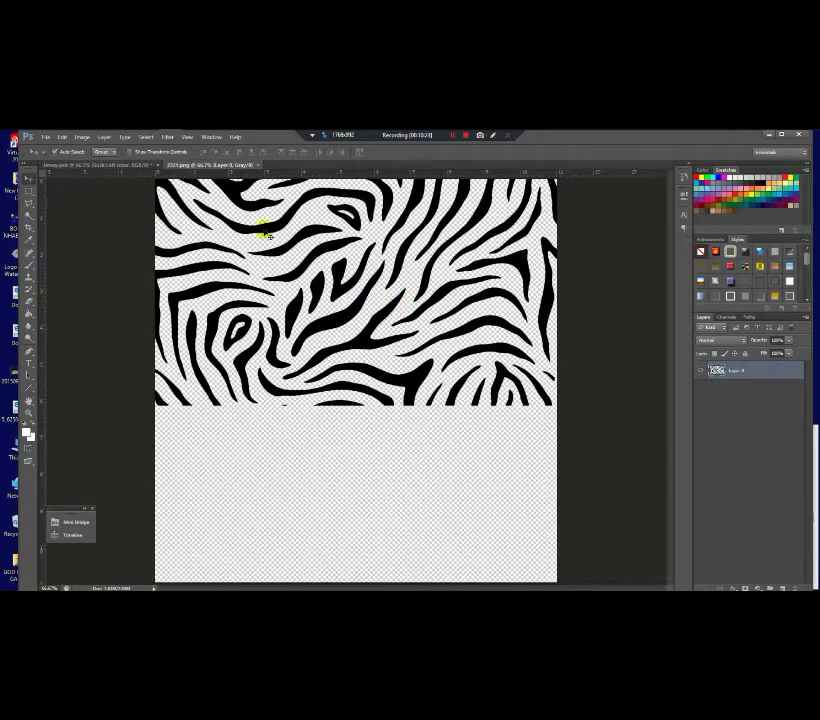
# Return to Jersey.psd and examine the zebra sock against the rest of the kit
pyautogui.click(123, 165)
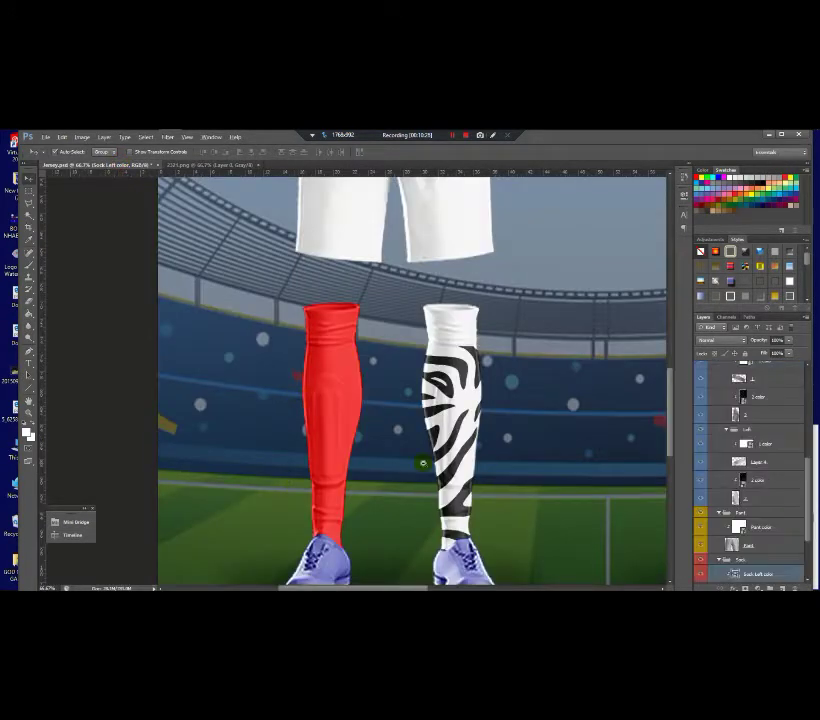
pyautogui.scroll(-5, 422, 463)
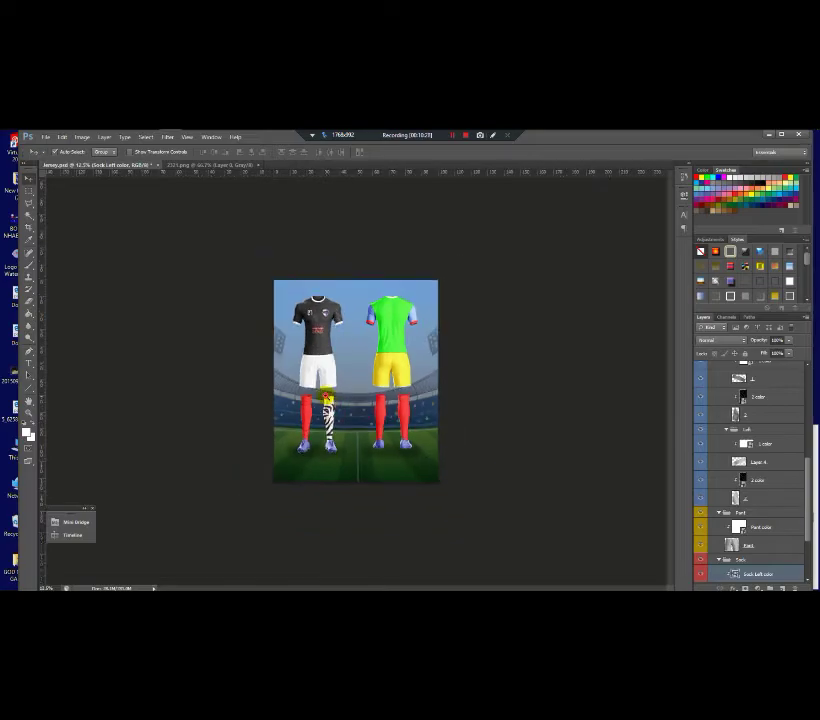
pyautogui.scroll(3, 326, 397)
pyautogui.scroll(-2, 326, 397)
pyautogui.scroll(-1, 326, 397)
pyautogui.scroll(3, 326, 397)
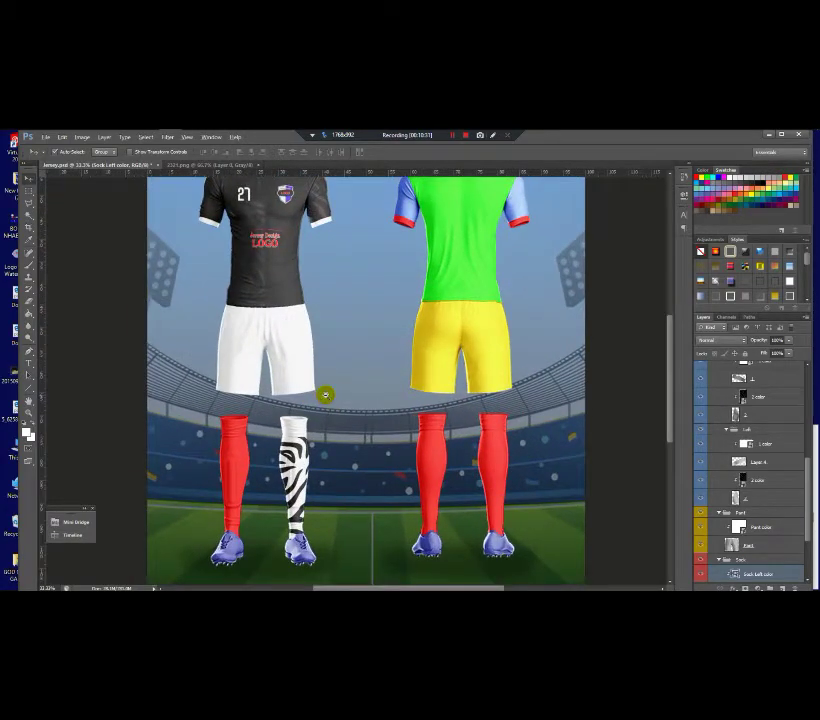
pyautogui.scroll(-2, 326, 396)
pyautogui.scroll(2, 326, 396)
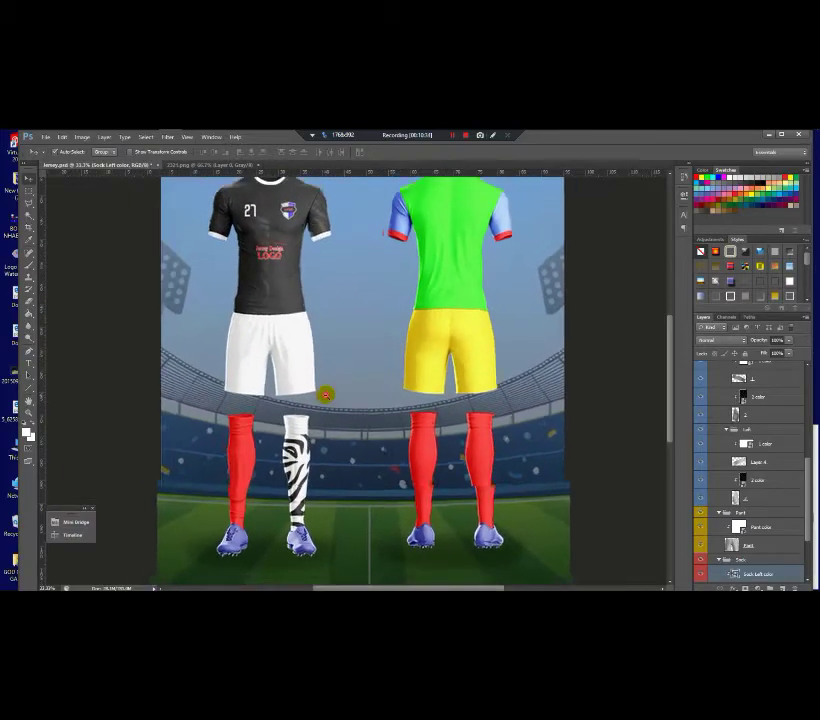
pyautogui.scroll(-2, 326, 396)
pyautogui.scroll(2, 326, 396)
pyautogui.scroll(1, 326, 396)
pyautogui.scroll(-1, 326, 396)
# Open the Sock Right color smart object in the Sock group and brush its red layer white
pyautogui.moveTo(808, 537); pyautogui.dragTo(808, 562)
pyautogui.click(746, 539)
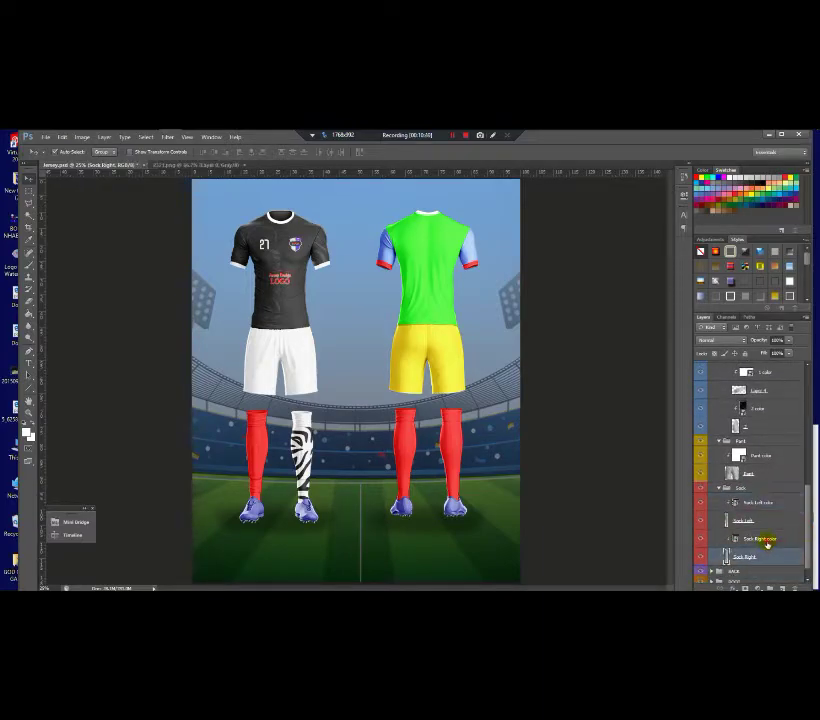
pyautogui.doubleClick(735, 539)
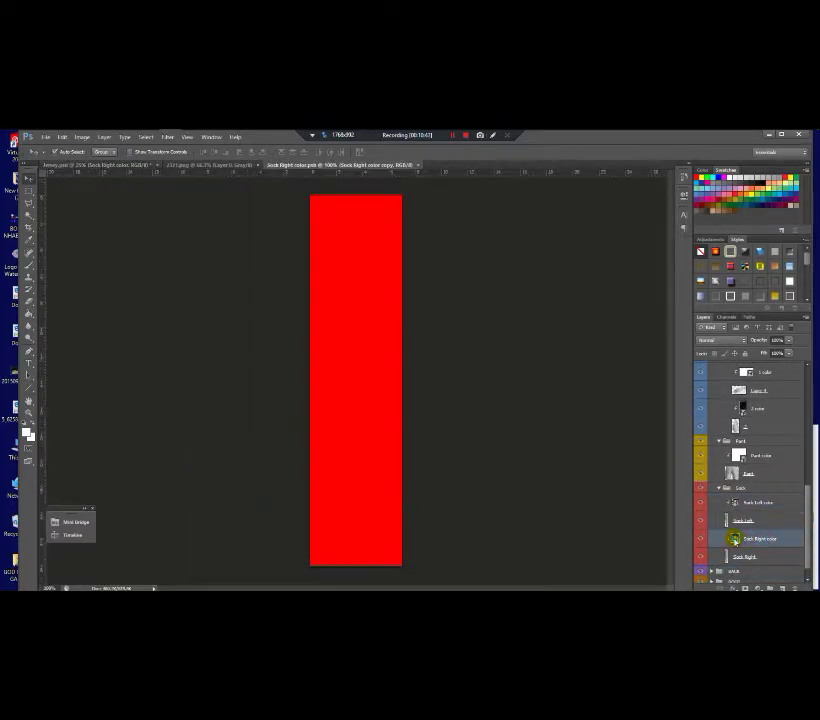
pyautogui.click(28, 308)
pyautogui.moveTo(207, 262)
pyautogui.mouseDown()
pyautogui.moveTo(295, 276)
pyautogui.moveTo(549, 564)
pyautogui.mouseUp()
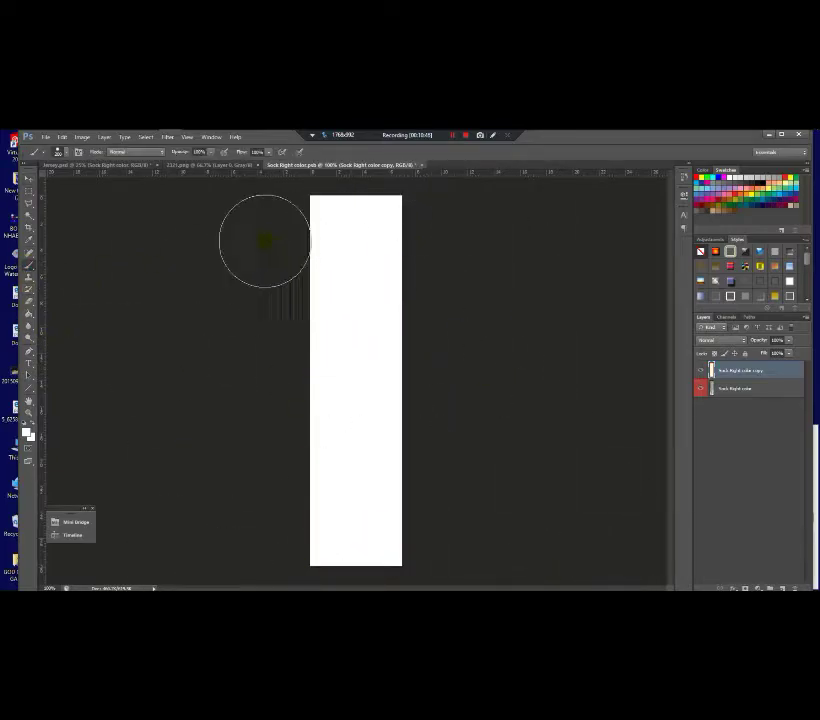
# Copy the zebra pattern from 2321.png into the right sock document and position it below the sock's cuff
pyautogui.click(212, 164)
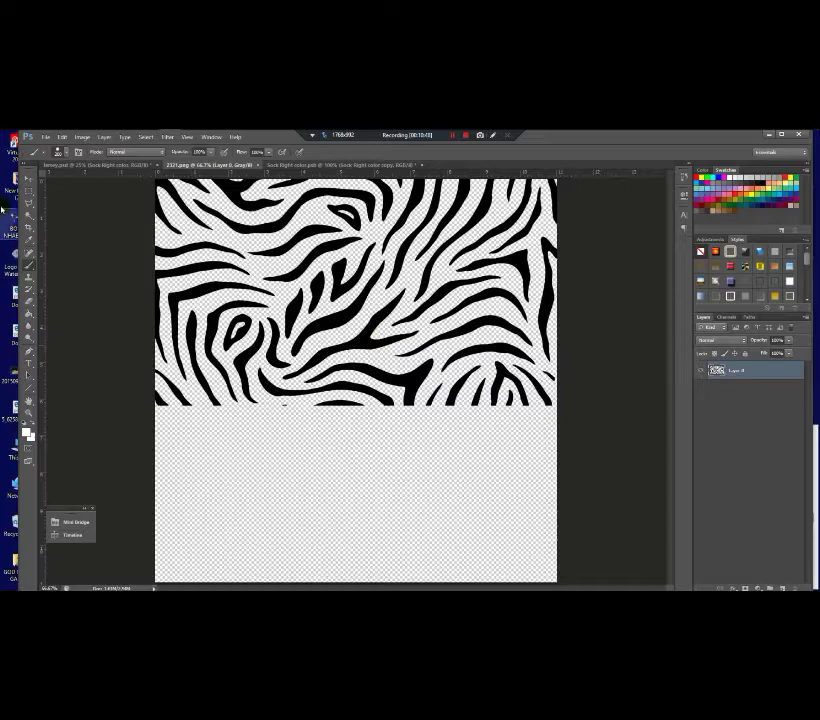
pyautogui.click(28, 178)
pyautogui.moveTo(373, 339); pyautogui.dragTo(440, 385)
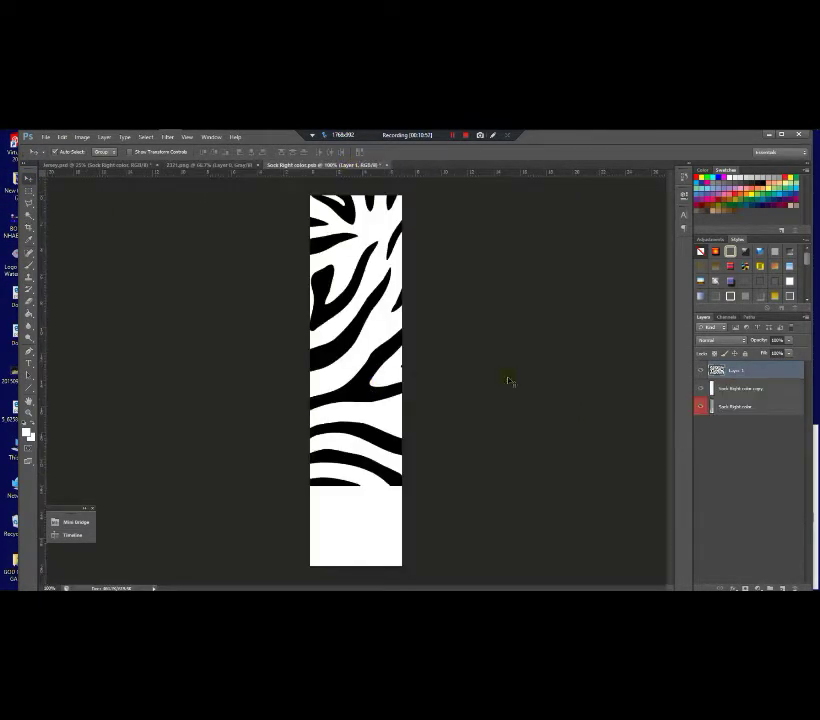
pyautogui.moveTo(372, 315)
pyautogui.mouseDown()
pyautogui.moveTo(345, 375)
pyautogui.moveTo(305, 426)
pyautogui.moveTo(348, 425)
pyautogui.moveTo(240, 427)
pyautogui.moveTo(243, 421)
pyautogui.mouseUp()
# Erase the stray zebra pattern edge along the base of the right sock's cuff with a 70 px eraser
pyautogui.click(28, 299)
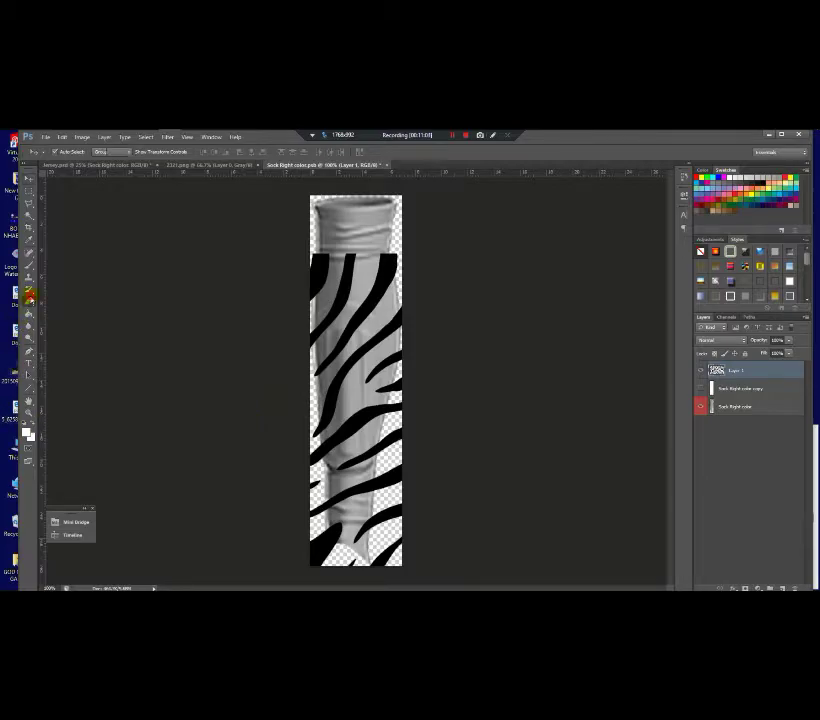
pyautogui.press('[')
pyautogui.press('[')
pyautogui.press('[')
pyautogui.press('[')
pyautogui.press('[')
pyautogui.press('[')
pyautogui.press('[')
pyautogui.press('[')
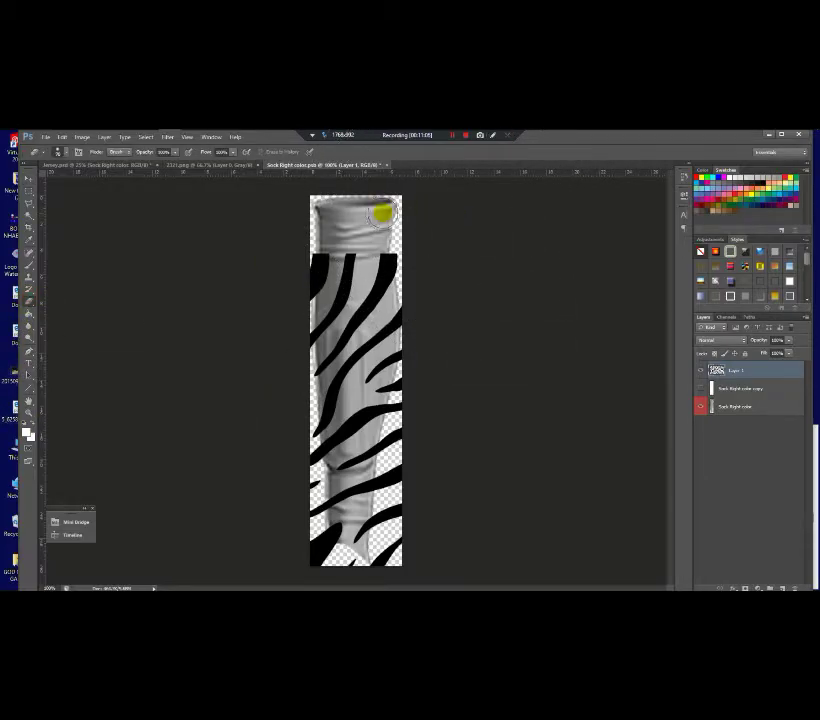
pyautogui.click(376, 243)
pyautogui.click(373, 243)
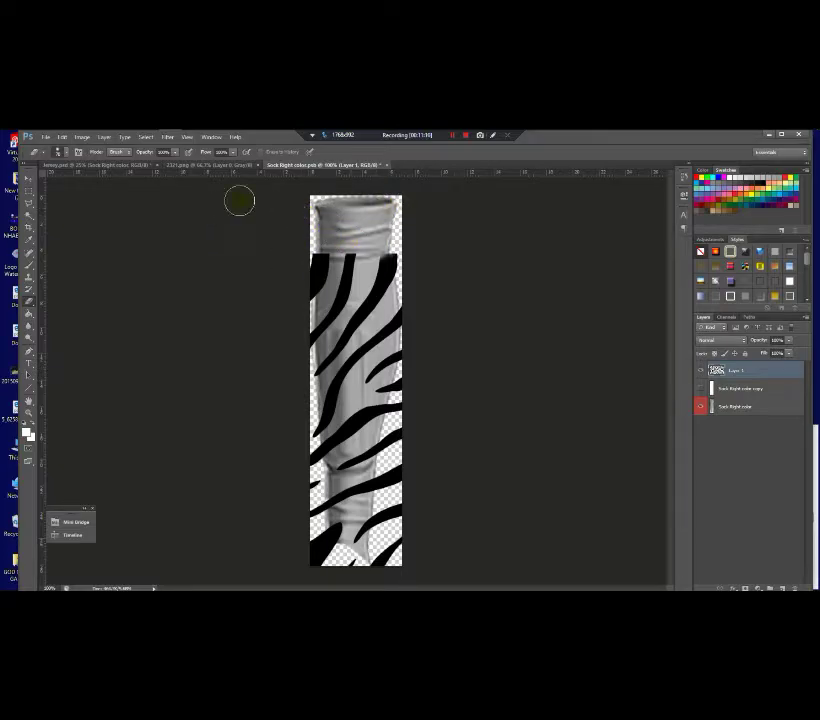
pyautogui.click(62, 153)
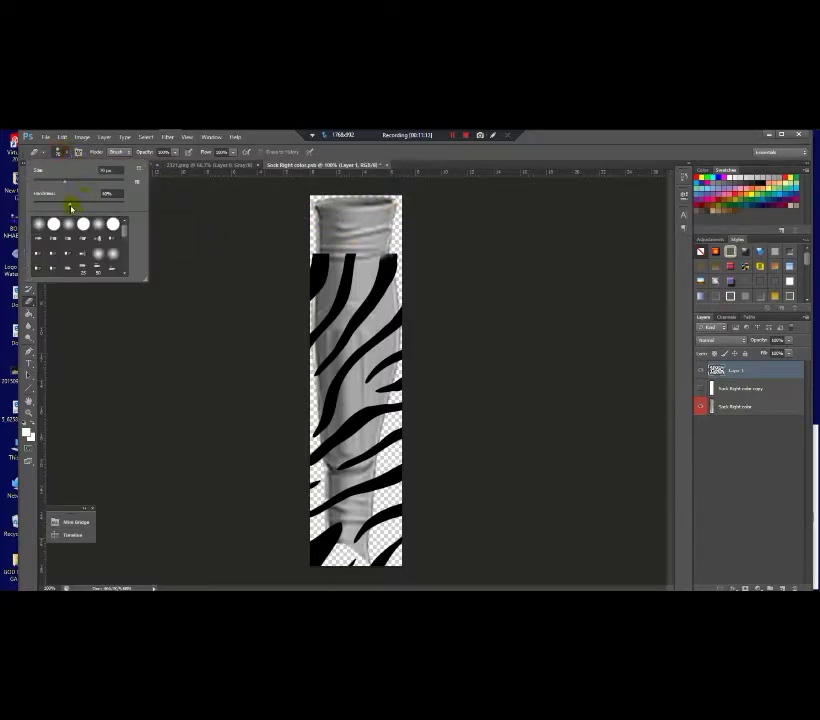
pyautogui.click(378, 215)
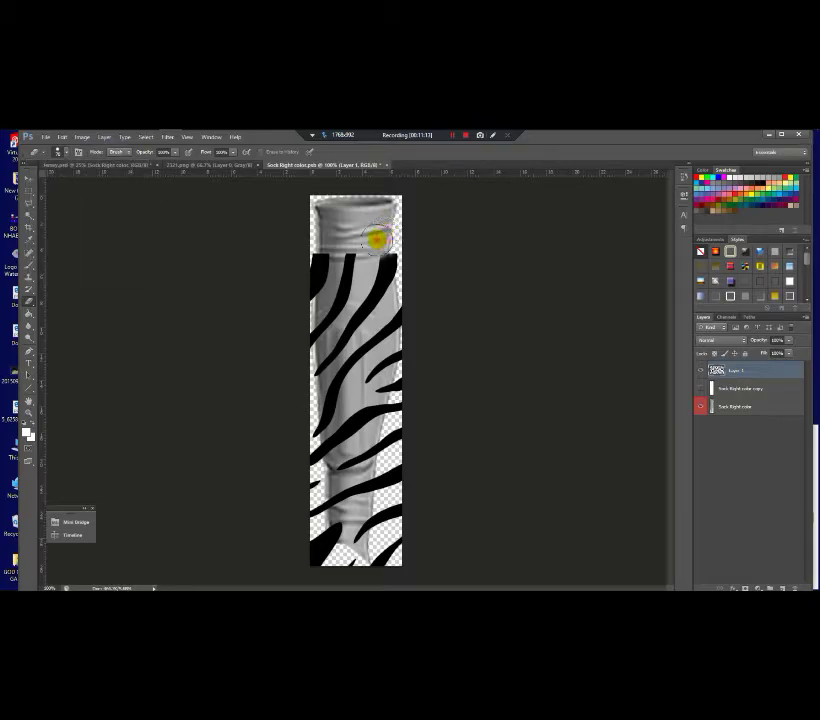
pyautogui.click(350, 243)
pyautogui.moveTo(351, 241)
pyautogui.mouseDown()
pyautogui.moveTo(357, 244)
pyautogui.moveTo(324, 244)
pyautogui.moveTo(382, 238)
pyautogui.mouseUp()
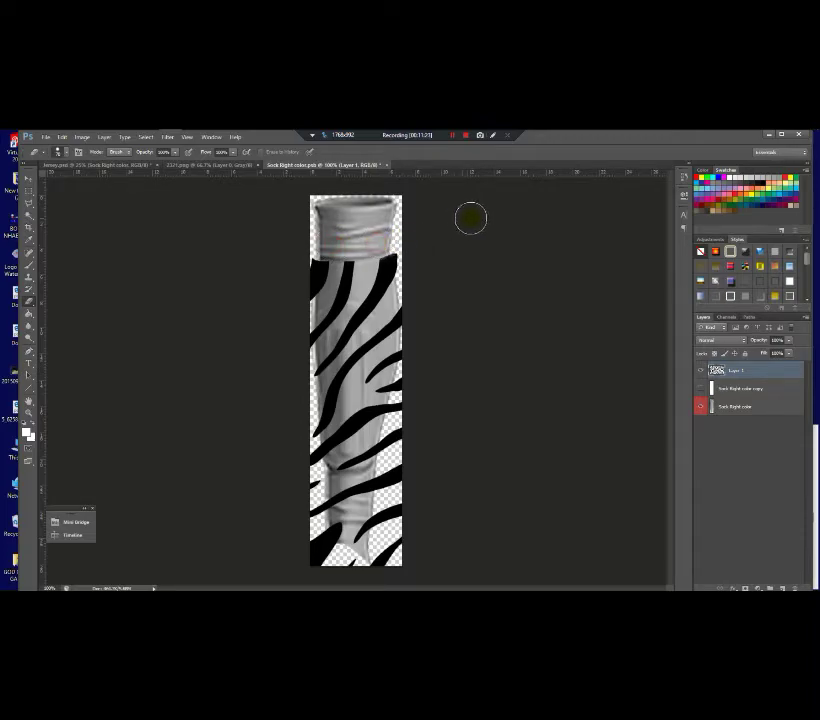
# Show the white Sock Right color copy layer again, and save and close the smart object to return to Jersey.psd
pyautogui.click(702, 388)
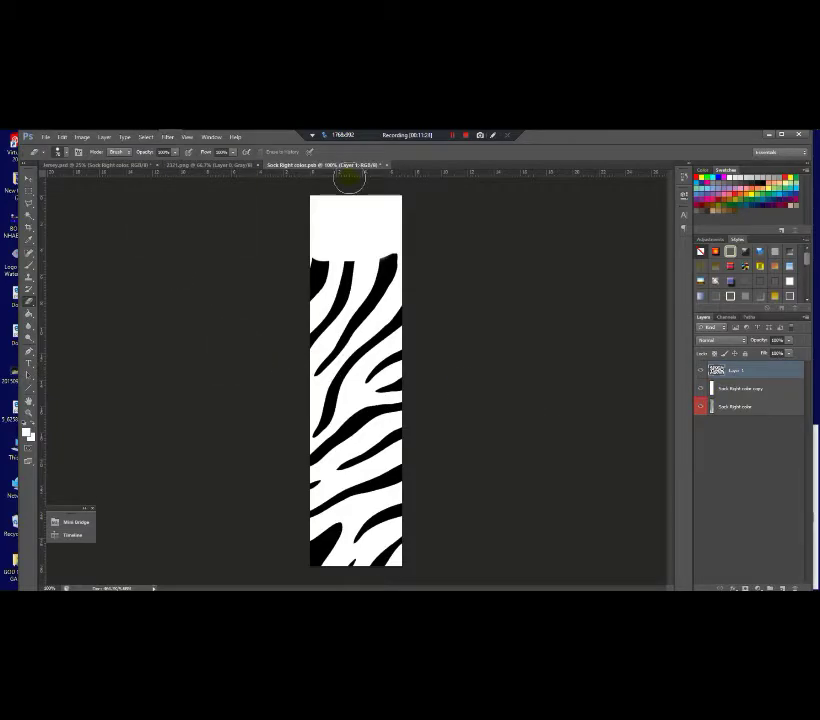
pyautogui.click(384, 167)
pyautogui.click(388, 308)
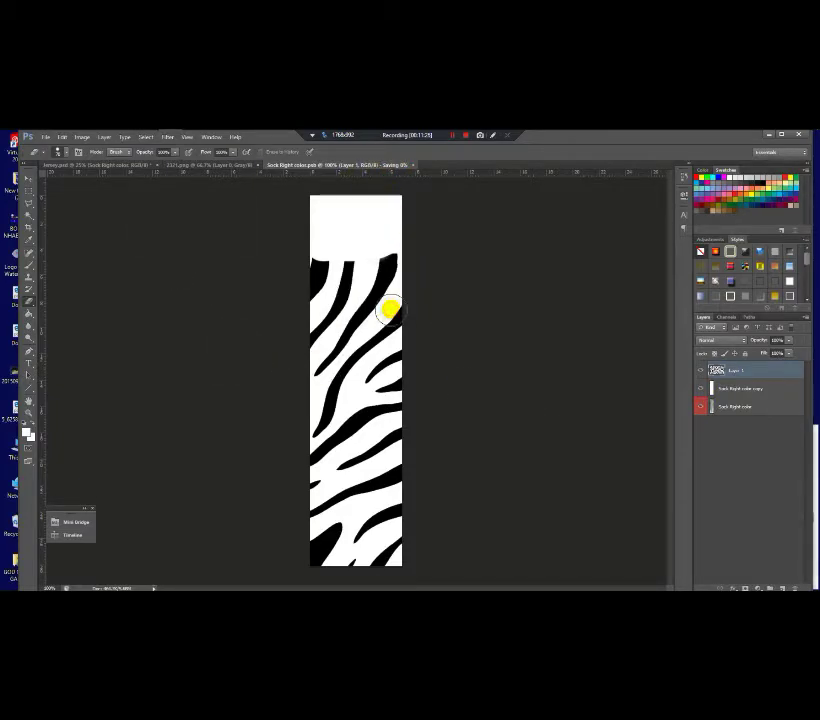
pyautogui.click(114, 165)
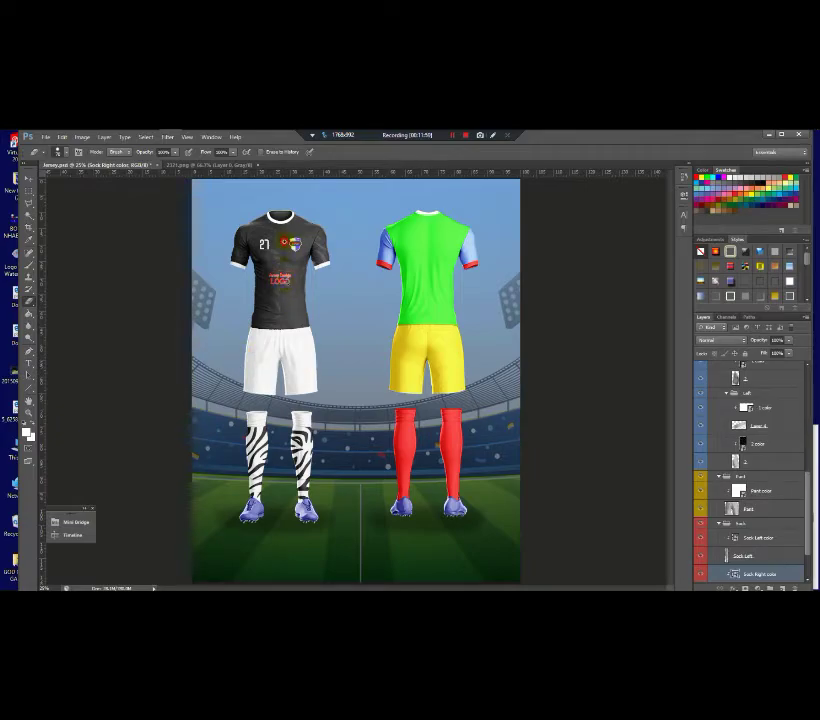
# Examine both zebra socks together with the front jersey and shorts
pyautogui.scroll(2, 283, 242)
pyautogui.scroll(-1, 299, 281)
pyautogui.scroll(1, 299, 281)
pyautogui.scroll(-1, 299, 281)
pyautogui.scroll(-2, 299, 281)
pyautogui.scroll(2, 299, 281)
pyautogui.scroll(-2, 299, 281)
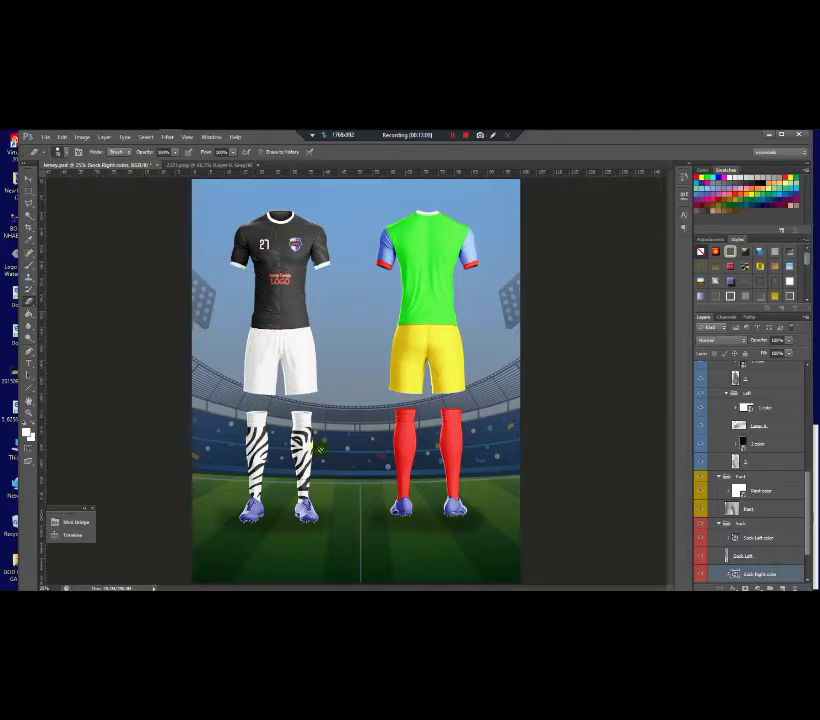
# Open the front Shirt color smart object and make a rectangular selection over the plain black half of the canvas
pyautogui.moveTo(806, 497); pyautogui.dragTo(816, 418)
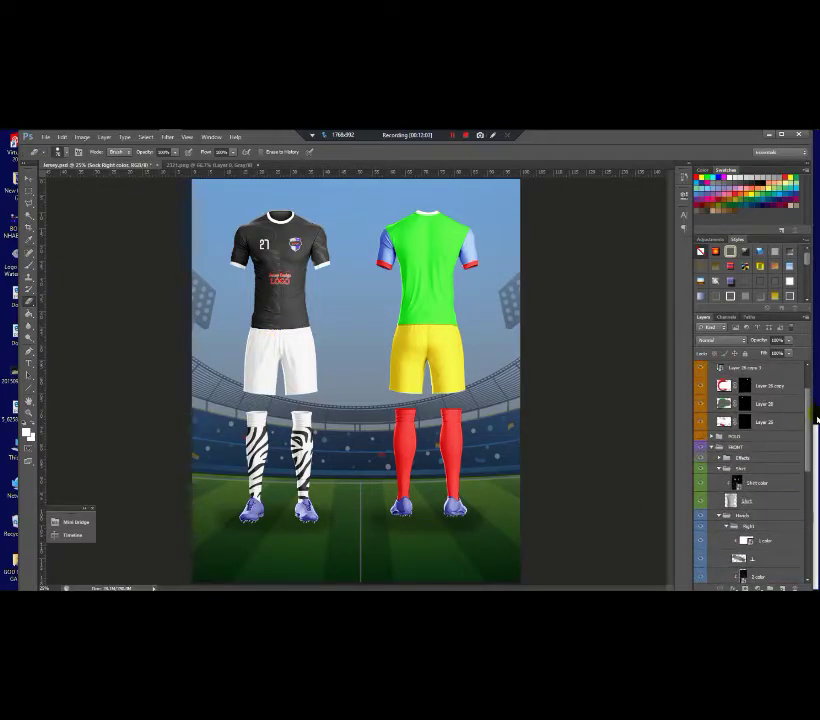
pyautogui.click(737, 488)
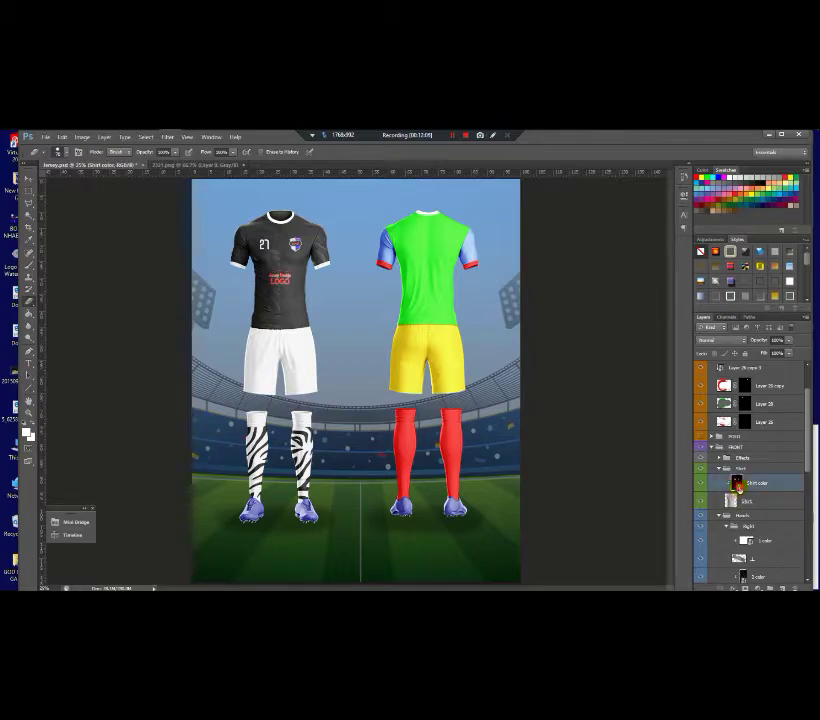
pyautogui.doubleClick(737, 485)
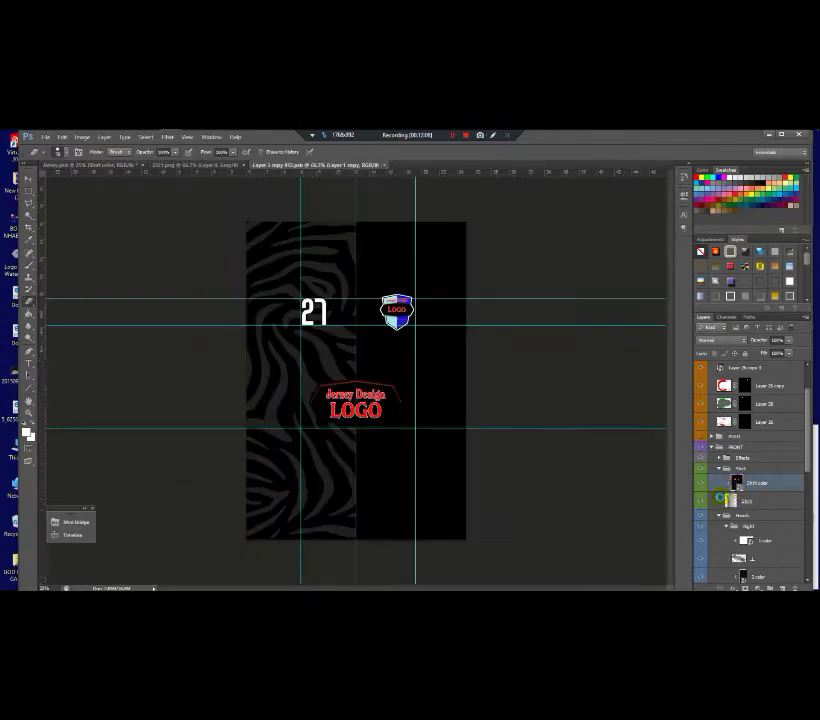
pyautogui.click(28, 194)
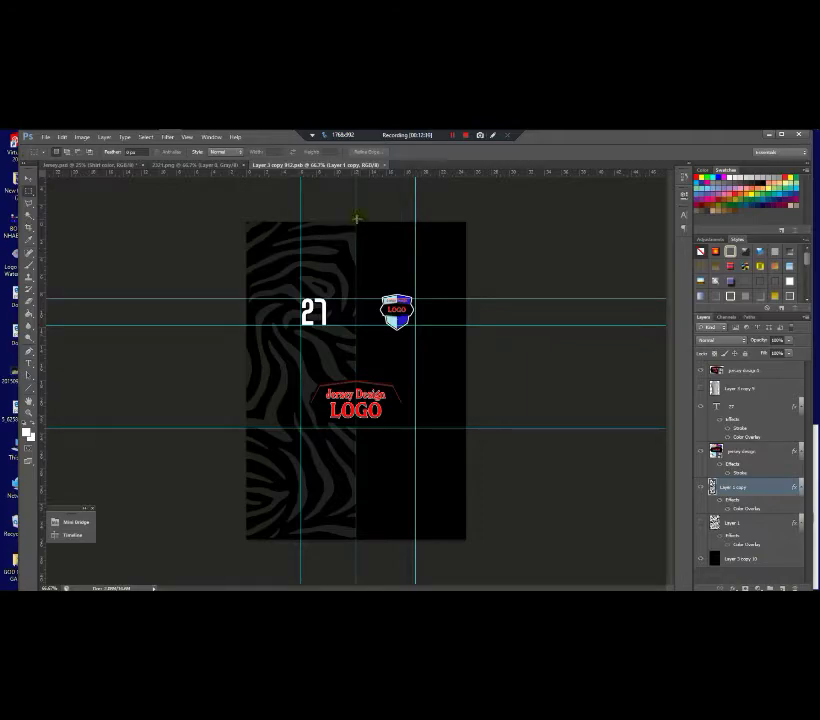
pyautogui.moveTo(356, 222); pyautogui.dragTo(465, 538)
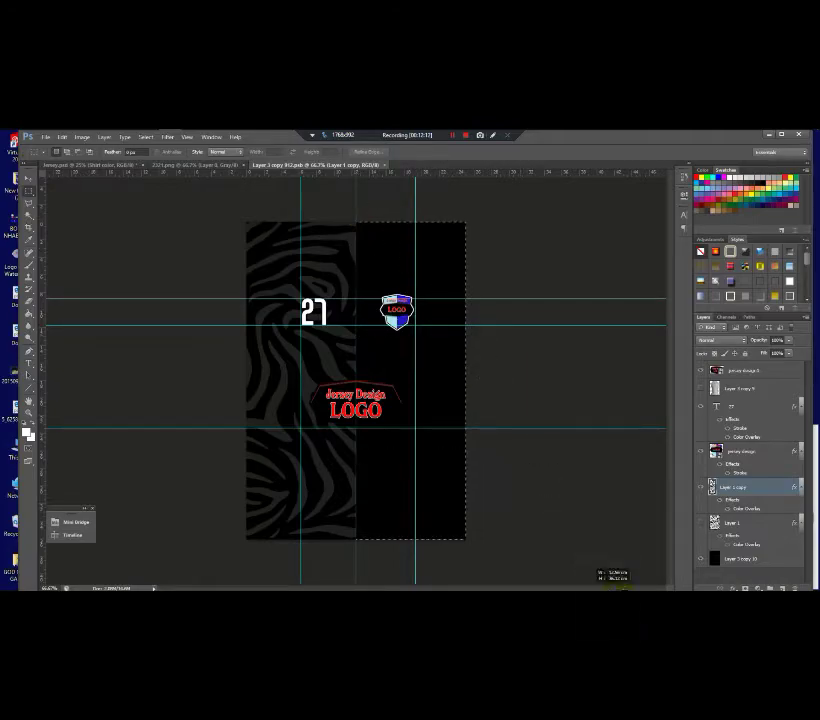
# Brush the selected half white on a new layer above Layer 3 copy 10, and save and close the smart object
pyautogui.click(785, 558)
pyautogui.click(815, 495)
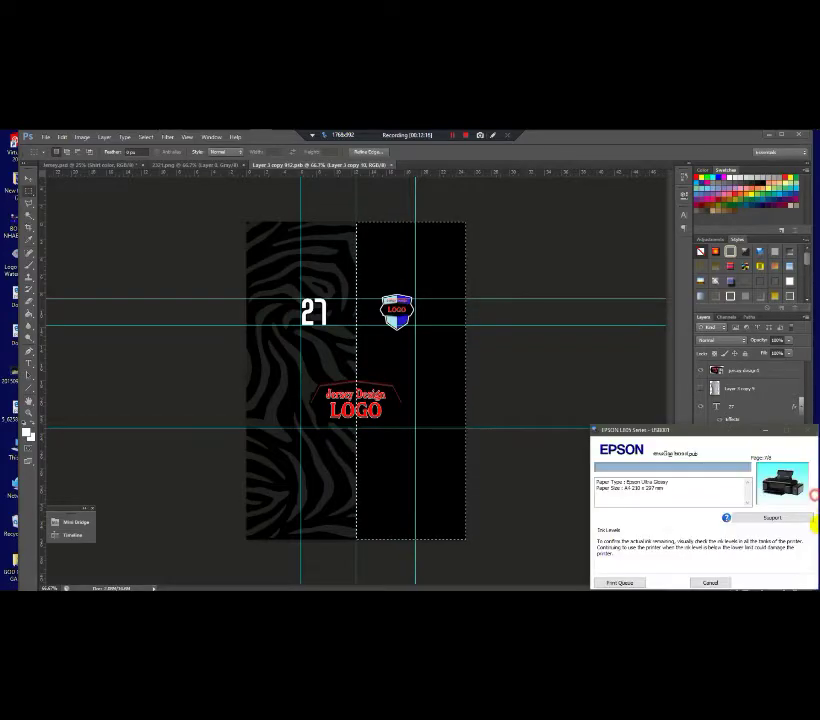
pyautogui.click(768, 434)
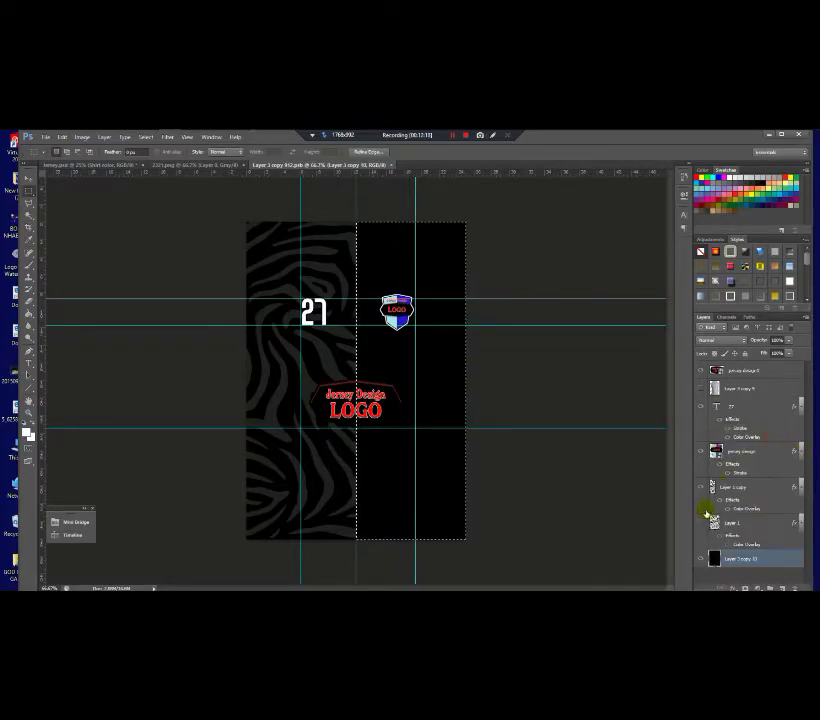
pyautogui.click(30, 254)
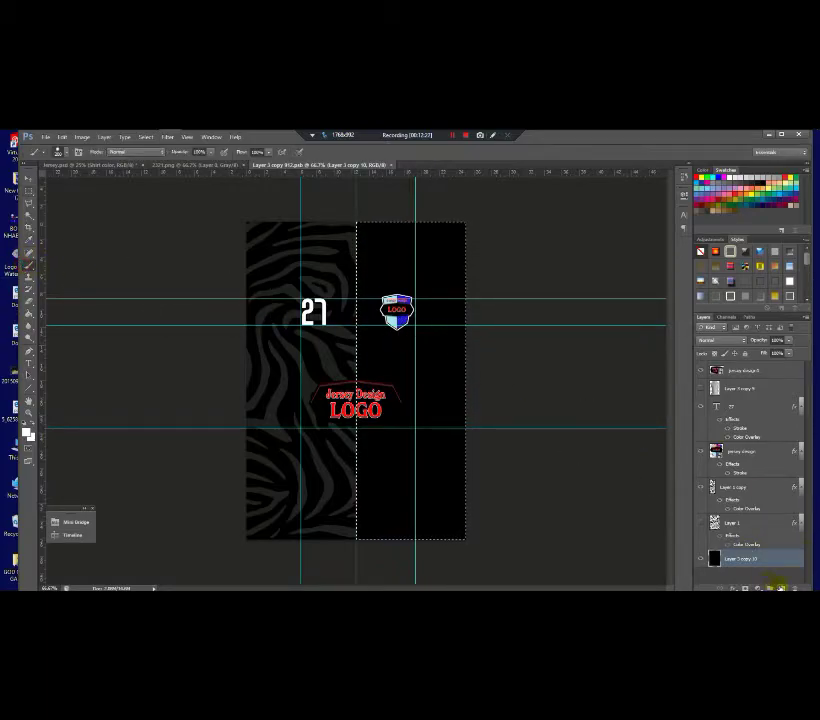
pyautogui.click(780, 587)
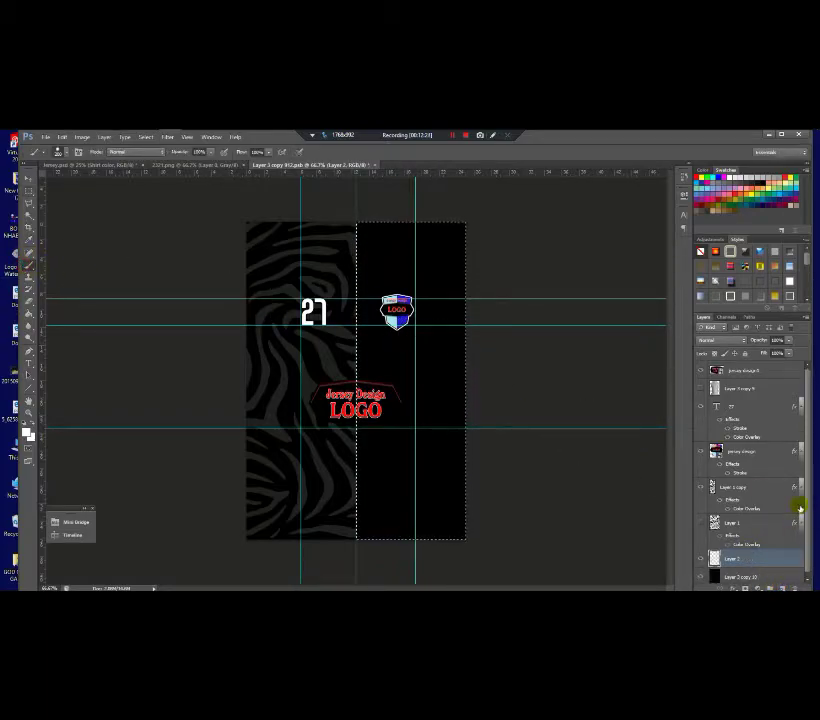
pyautogui.moveTo(809, 521); pyautogui.dragTo(809, 528)
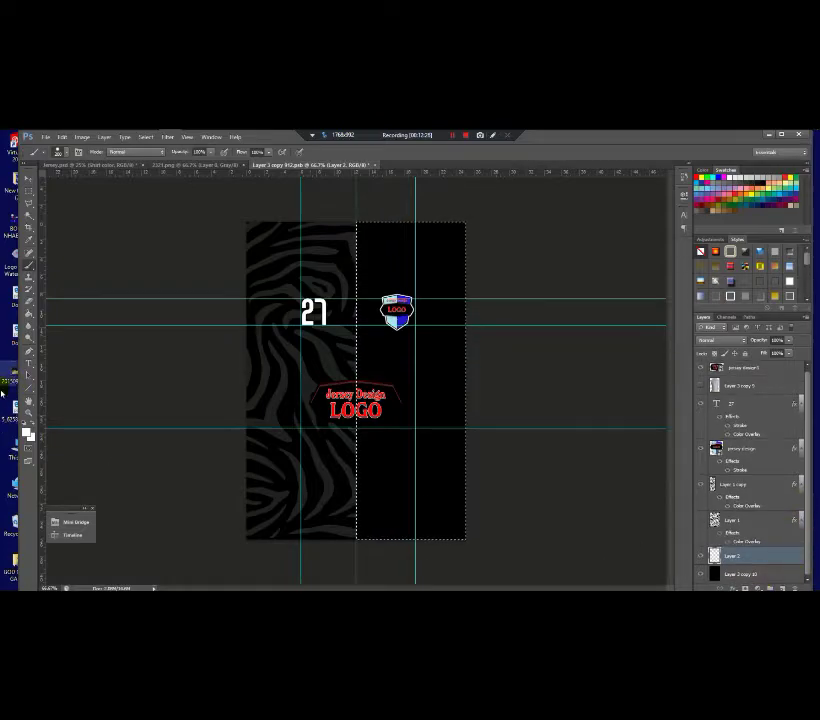
pyautogui.moveTo(366, 223)
pyautogui.mouseDown()
pyautogui.moveTo(250, 283)
pyautogui.moveTo(331, 335)
pyautogui.moveTo(543, 441)
pyautogui.moveTo(246, 431)
pyautogui.moveTo(382, 361)
pyautogui.moveTo(299, 496)
pyautogui.moveTo(135, 497)
pyautogui.moveTo(411, 575)
pyautogui.moveTo(423, 538)
pyautogui.moveTo(455, 537)
pyautogui.mouseUp()
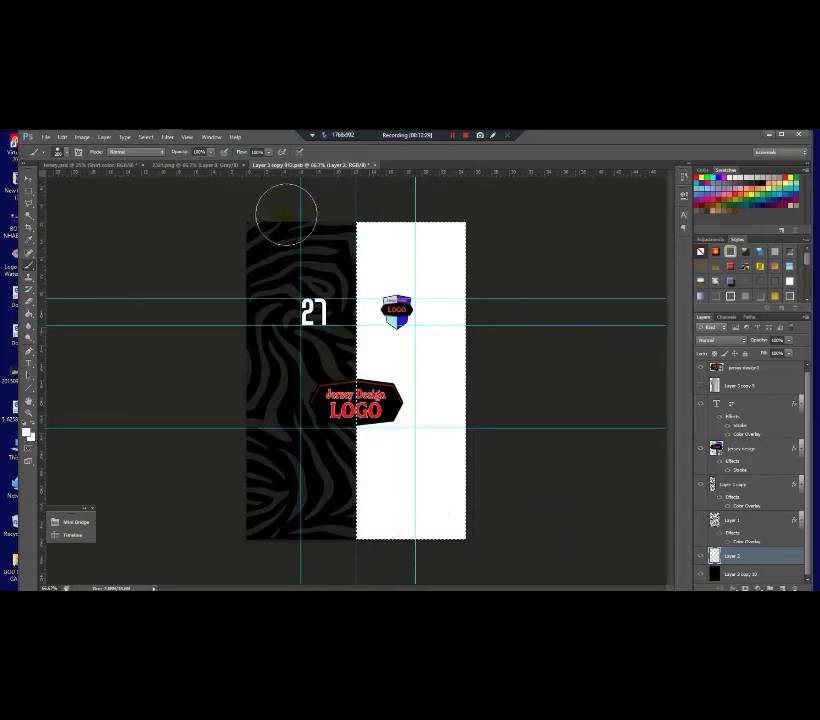
pyautogui.click(374, 164)
pyautogui.click(383, 308)
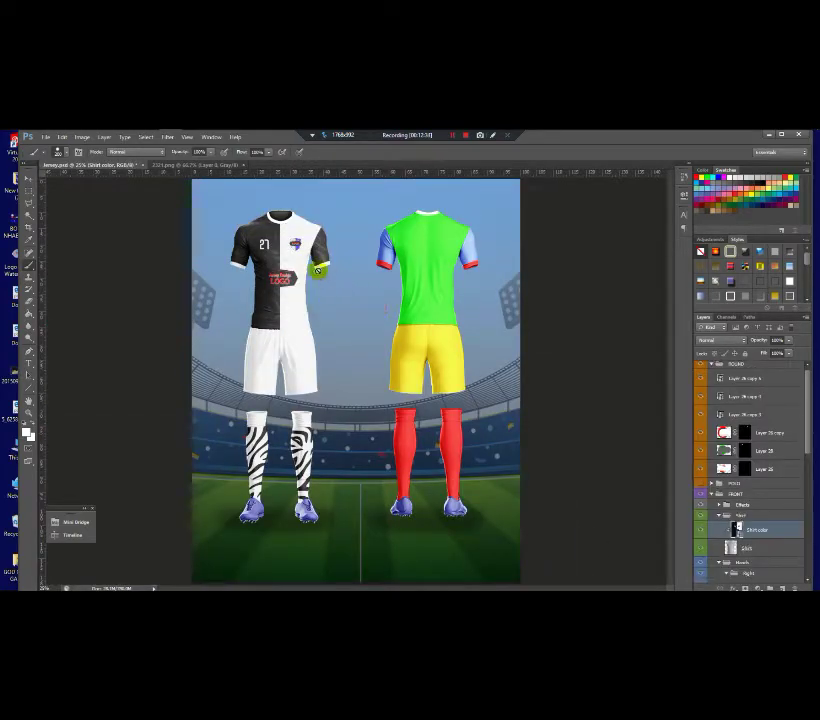
# Examine the split black-and-white front jersey up close and within the full kit
pyautogui.scroll(3, 287, 223)
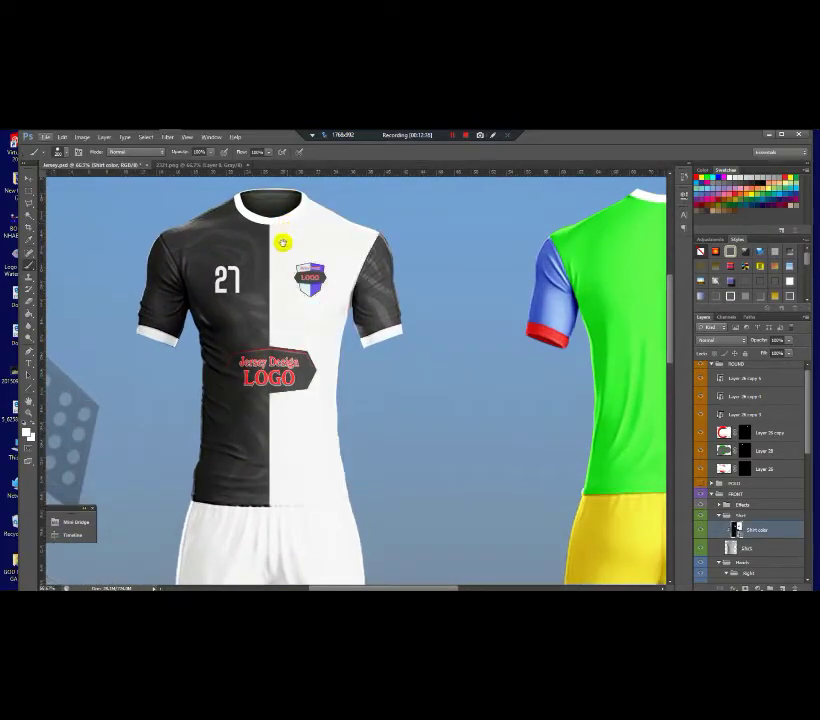
pyautogui.keyDown('ctrl'); pyautogui.click(284, 259); pyautogui.keyUp('ctrl')
pyautogui.keyDown('ctrl'); pyautogui.click(284, 259); pyautogui.keyUp('ctrl')
pyautogui.keyDown('alt'); pyautogui.click(419, 412); pyautogui.keyUp('alt')
pyautogui.scroll(-4, 408, 450)
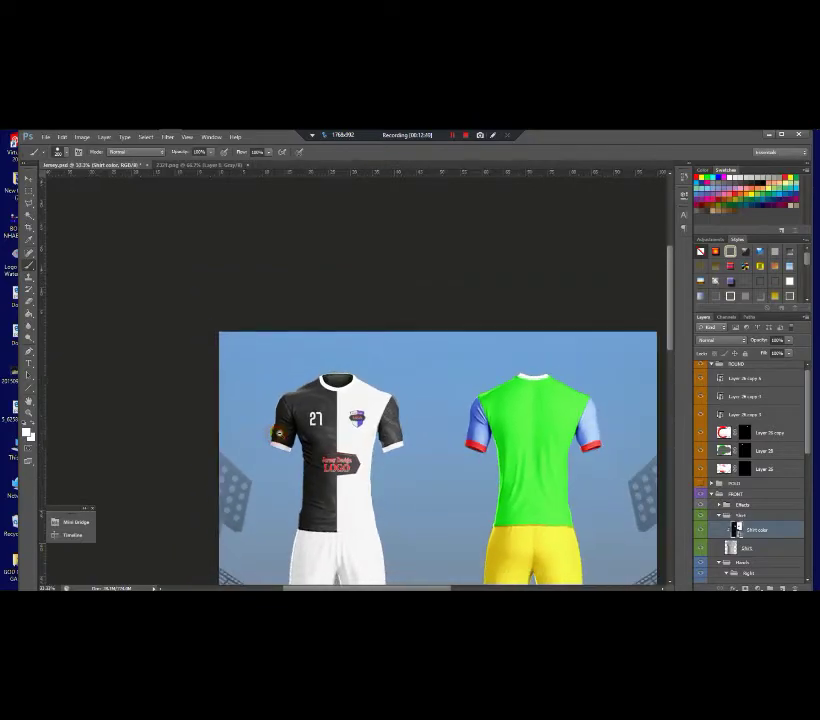
pyautogui.scroll(-2, 221, 348)
pyautogui.scroll(-1, 223, 348)
pyautogui.scroll(1, 224, 348)
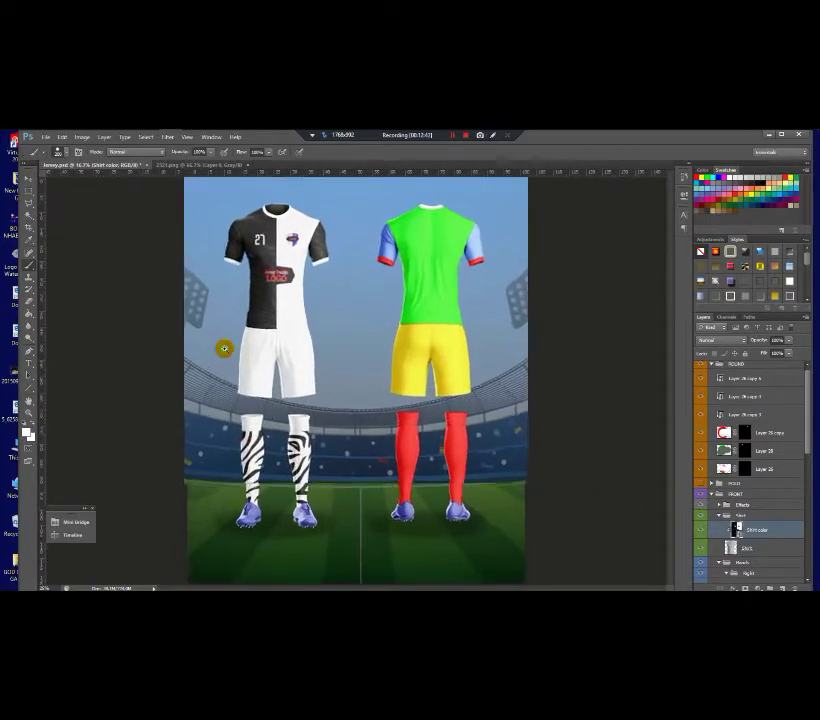
pyautogui.scroll(1, 224, 348)
pyautogui.scroll(-2, 223, 346)
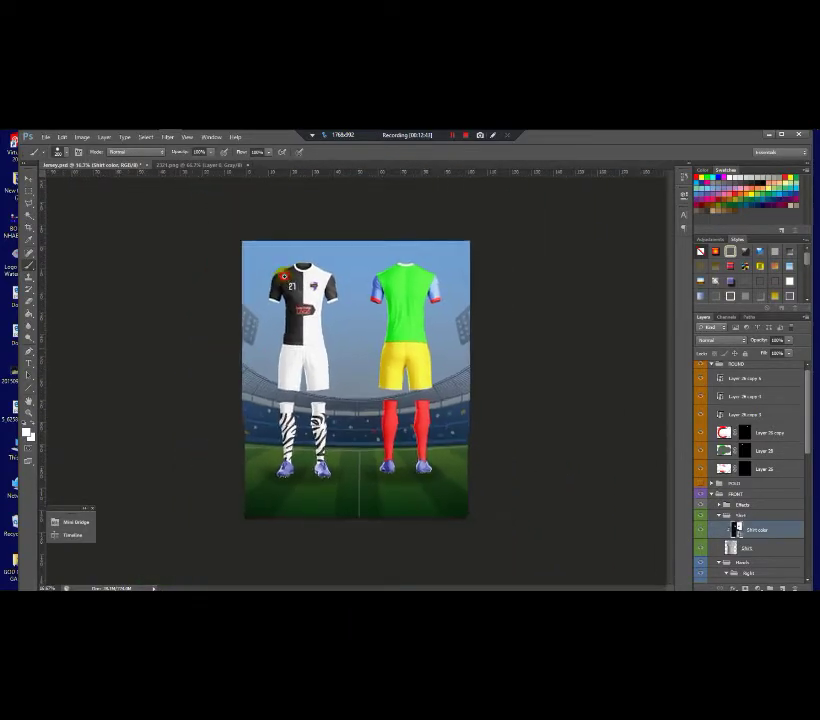
pyautogui.scroll(2, 284, 276)
pyautogui.scroll(-1, 284, 276)
pyautogui.scroll(-1, 375, 339)
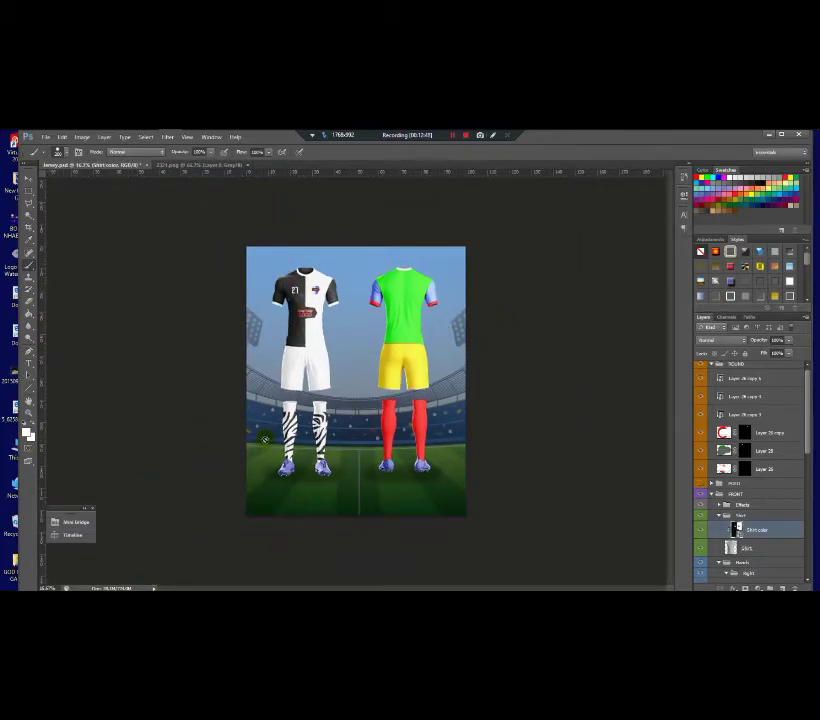
# Expand the BACK group and open the green shirt smart object, Layer 9 copy 8, in its Shirt group
pyautogui.moveTo(808, 451); pyautogui.dragTo(813, 575)
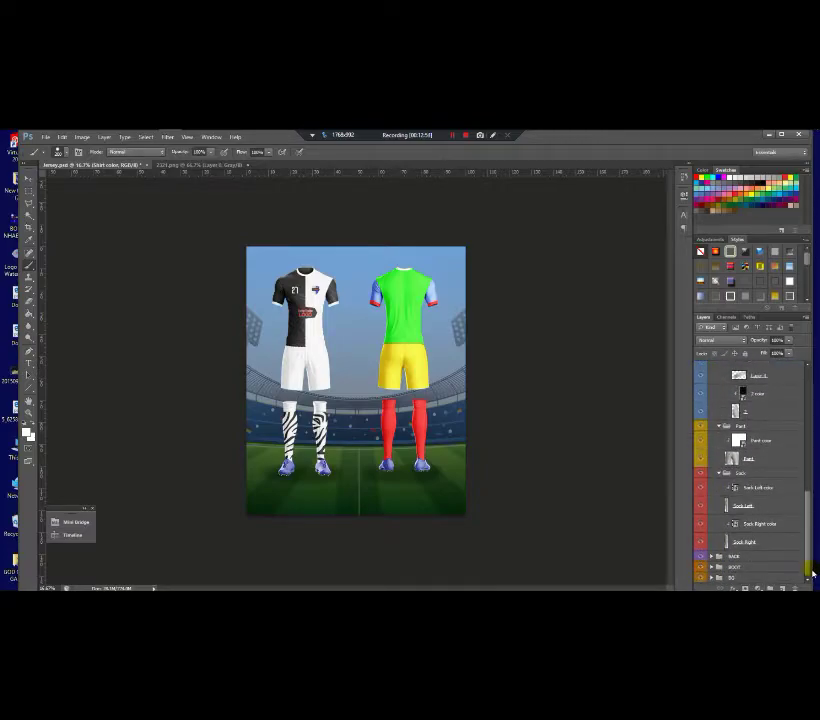
pyautogui.click(712, 557)
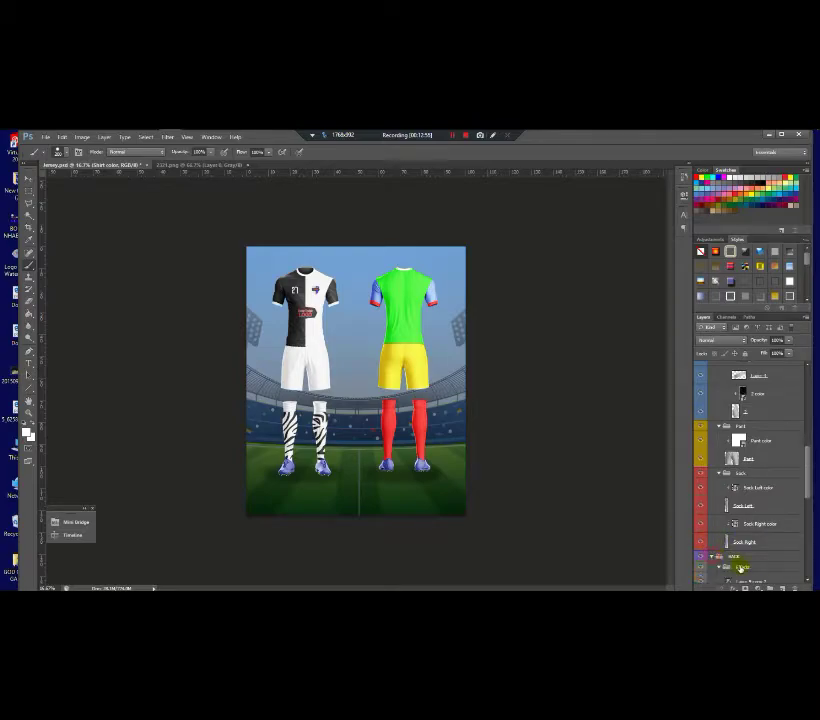
pyautogui.click(808, 528)
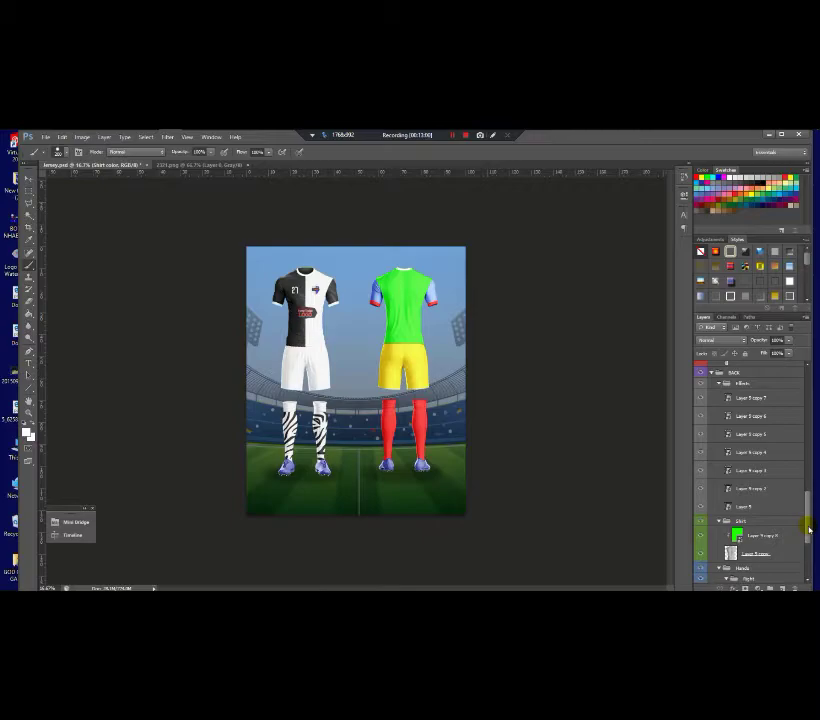
pyautogui.click(738, 539)
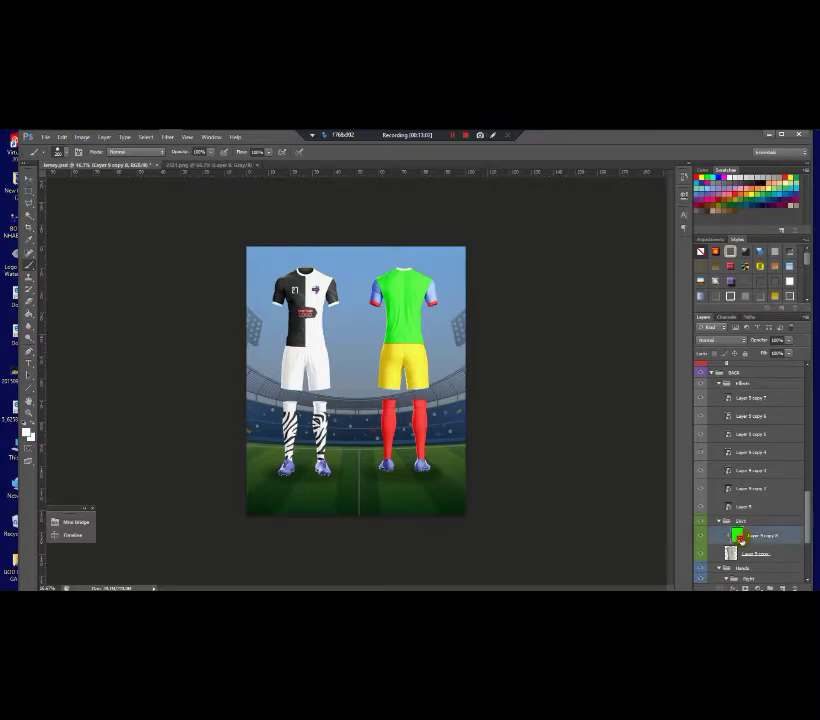
pyautogui.doubleClick(739, 538)
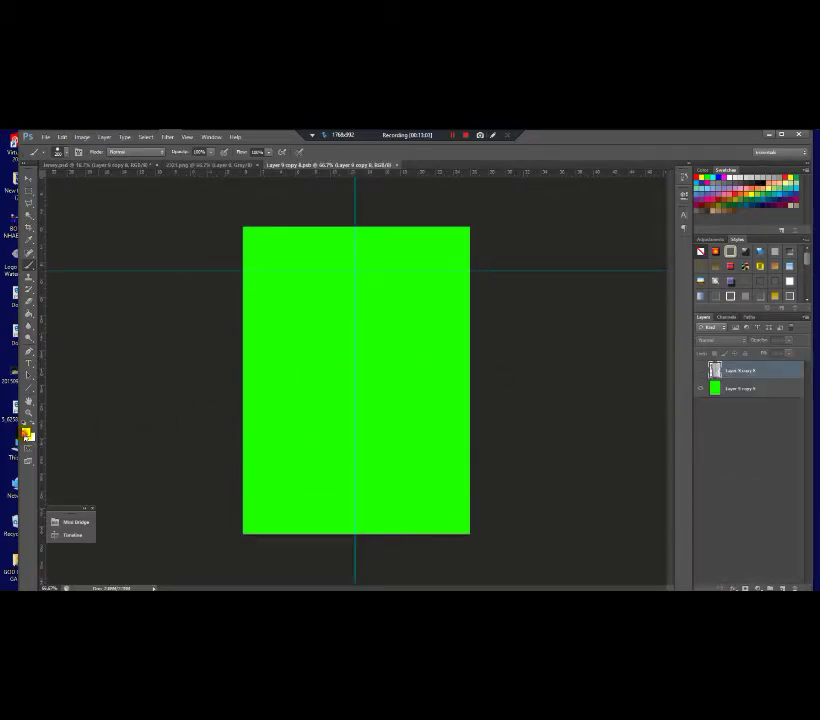
# Set the foreground color to black (000000) and brush the green Layer 9 copy 9 entirely black
pyautogui.click(27, 432)
pyautogui.moveTo(544, 514); pyautogui.dragTo(499, 581)
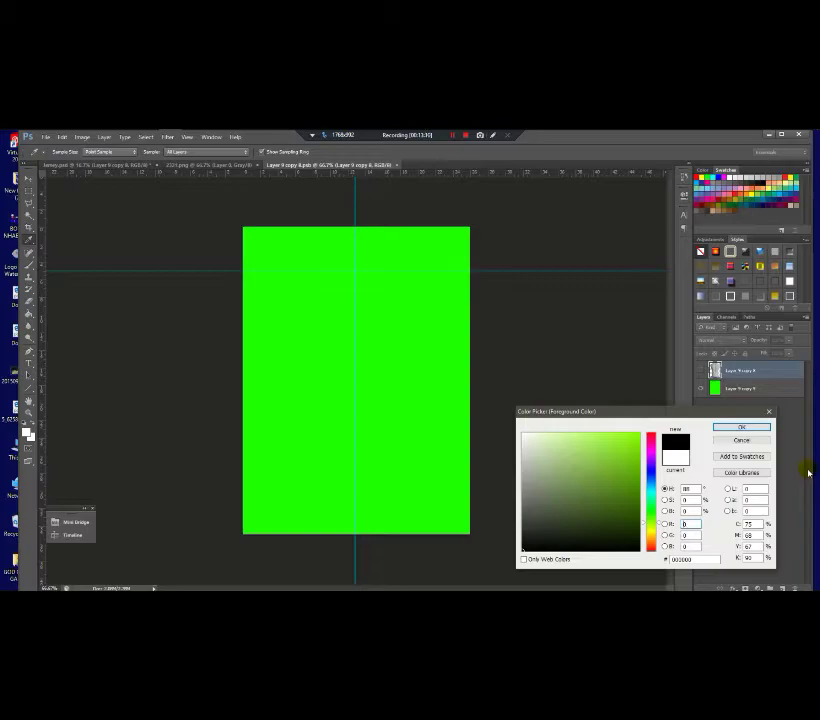
pyautogui.click(758, 428)
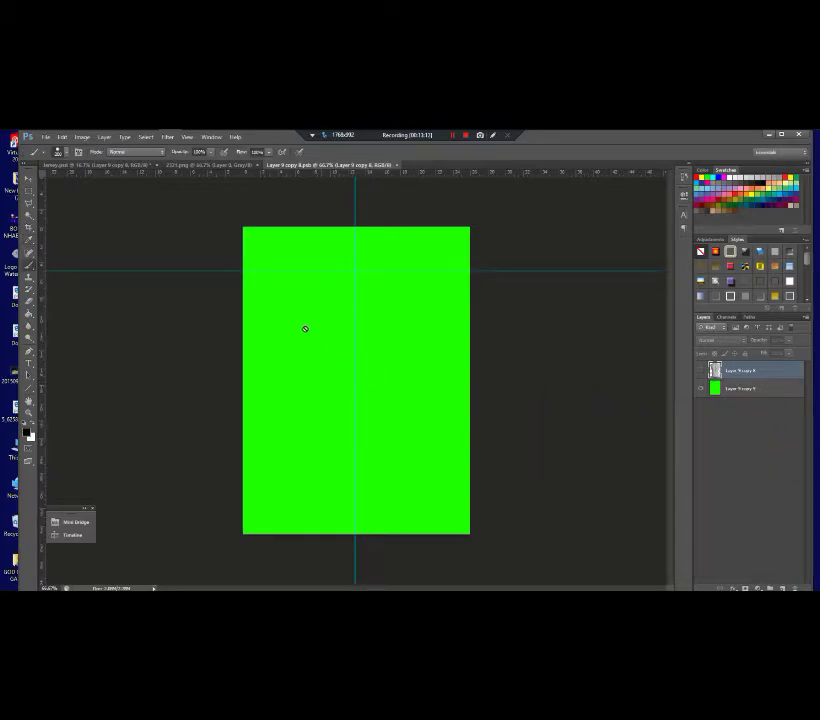
pyautogui.click(740, 395)
pyautogui.moveTo(238, 247)
pyautogui.mouseDown()
pyautogui.moveTo(150, 309)
pyautogui.moveTo(634, 355)
pyautogui.moveTo(399, 395)
pyautogui.moveTo(595, 520)
pyautogui.moveTo(280, 448)
pyautogui.moveTo(104, 387)
pyautogui.mouseUp()
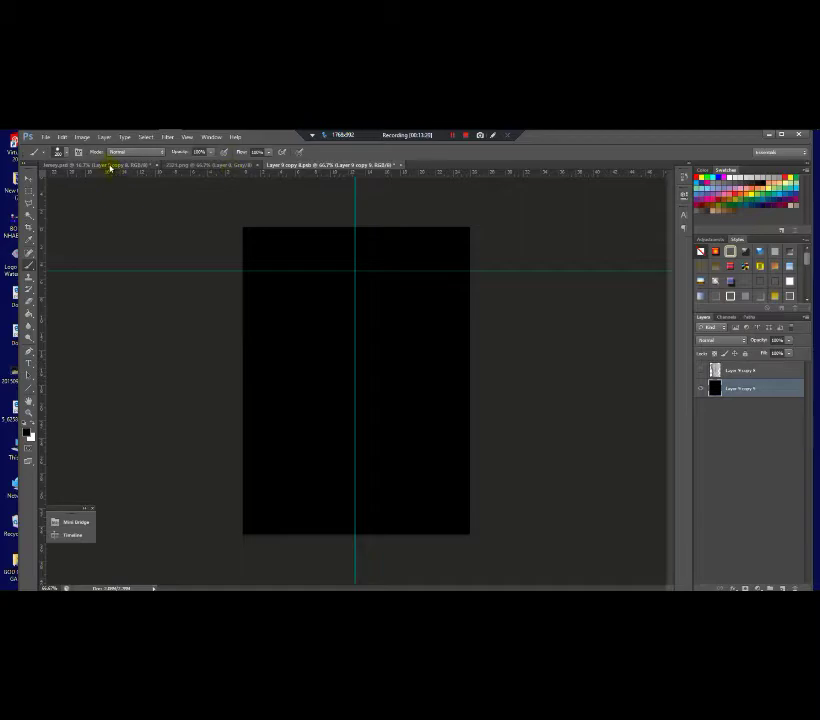
# Switch to the Jersey.psd document and open the front jersey's Shirt color smart object in the FRONT group
pyautogui.click(111, 165)
pyautogui.moveTo(806, 488); pyautogui.dragTo(791, 410)
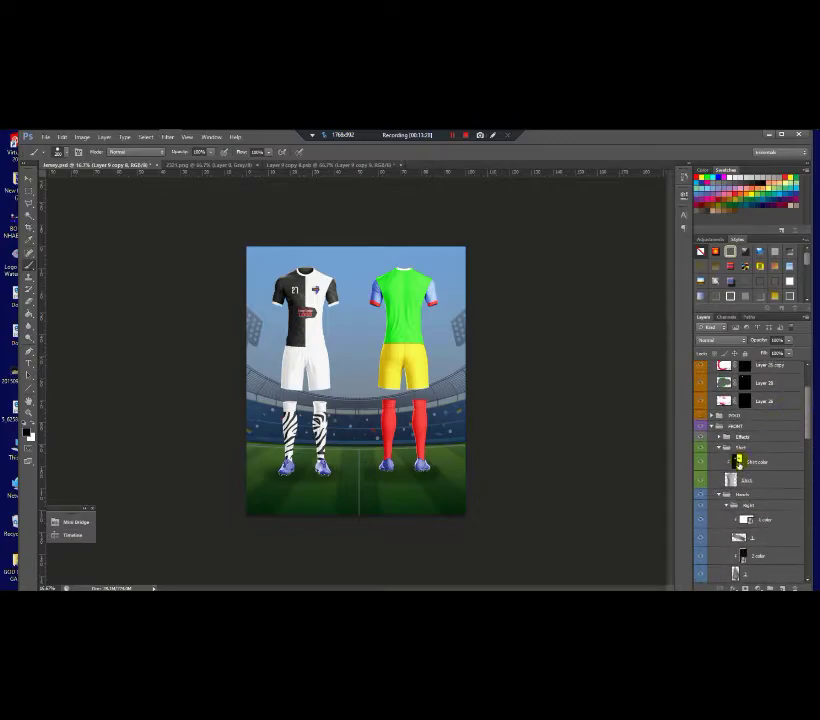
pyautogui.click(739, 467)
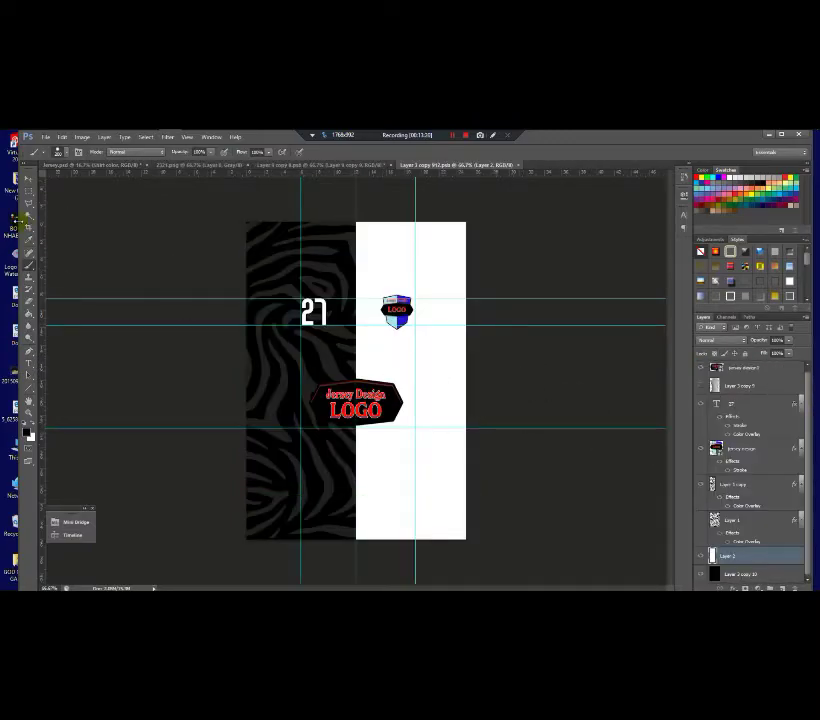
pyautogui.press('v')
pyautogui.moveTo(285, 272); pyautogui.dragTo(361, 264)
pyautogui.press('Delete')
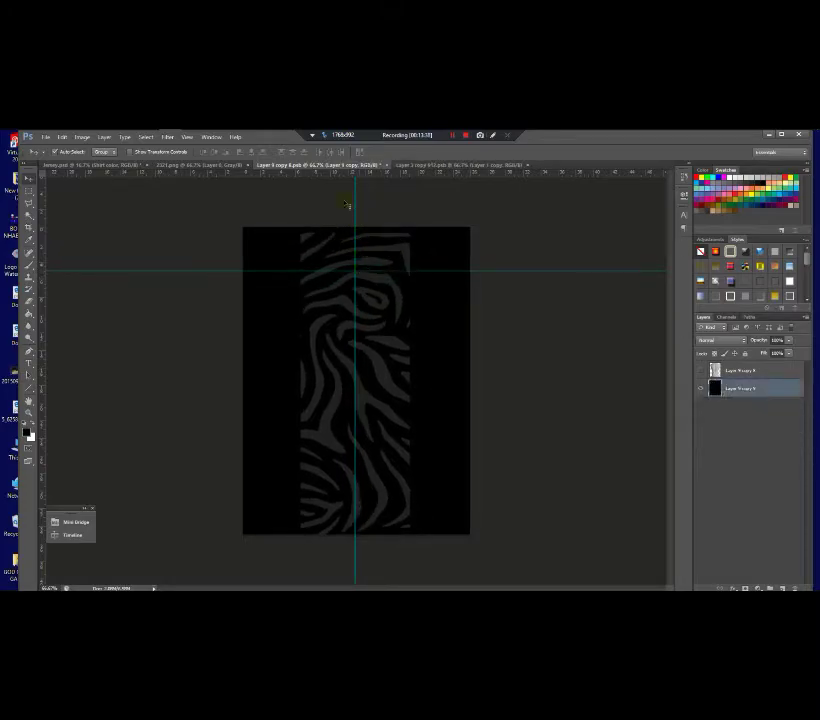
pyautogui.click(434, 166)
pyautogui.click(436, 165)
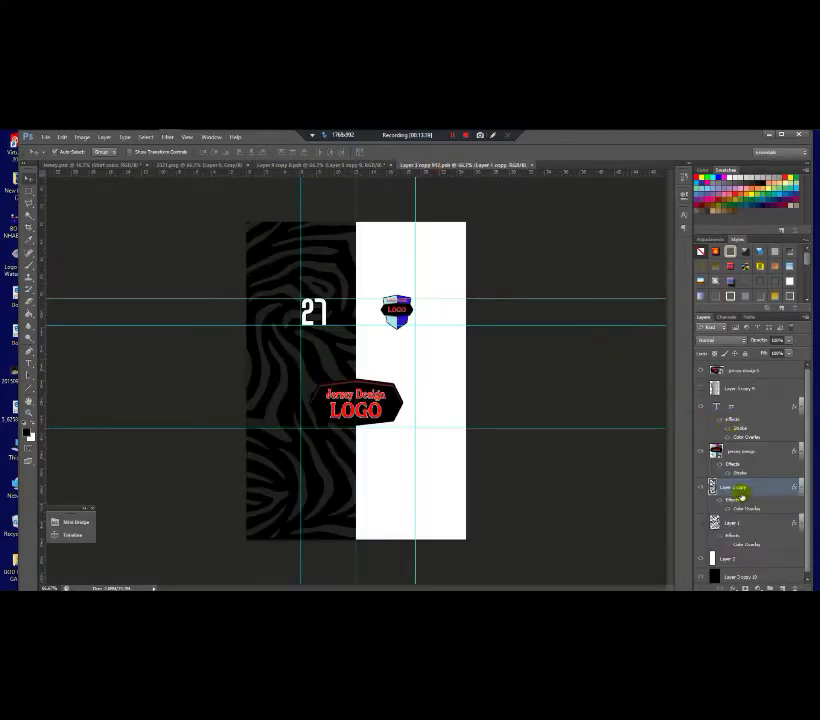
# Show the full zebra Layer 1, copy it into the back shirt document, and stretch it to fill the canvas
pyautogui.click(701, 523)
pyautogui.moveTo(397, 358)
pyautogui.mouseDown()
pyautogui.moveTo(372, 170)
pyautogui.moveTo(357, 157)
pyautogui.moveTo(366, 165)
pyautogui.moveTo(379, 339)
pyautogui.moveTo(421, 379)
pyautogui.moveTo(401, 368)
pyautogui.mouseUp()
pyautogui.hotkey('ctrl', 't')
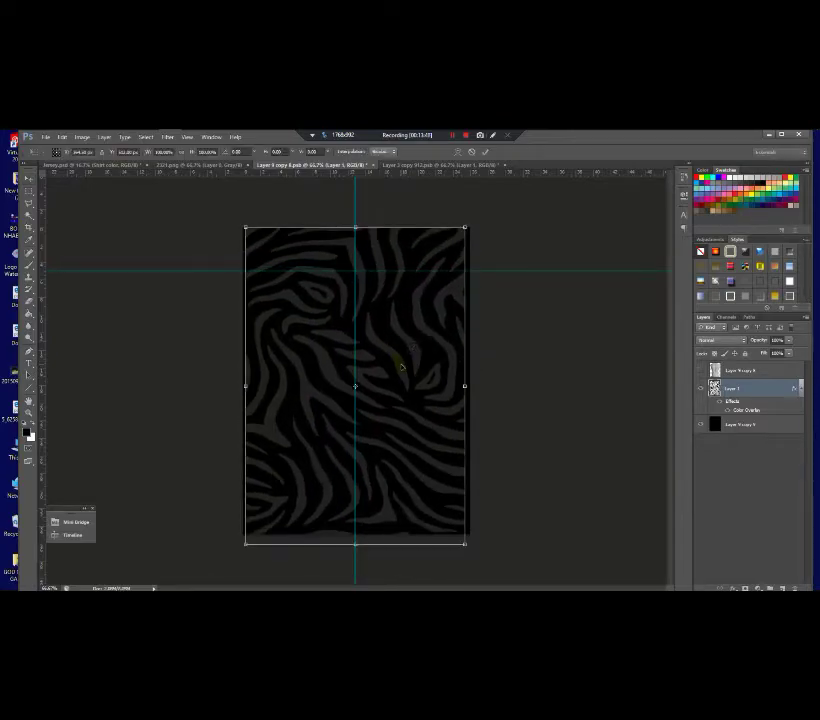
pyautogui.moveTo(355, 545); pyautogui.dragTo(357, 534)
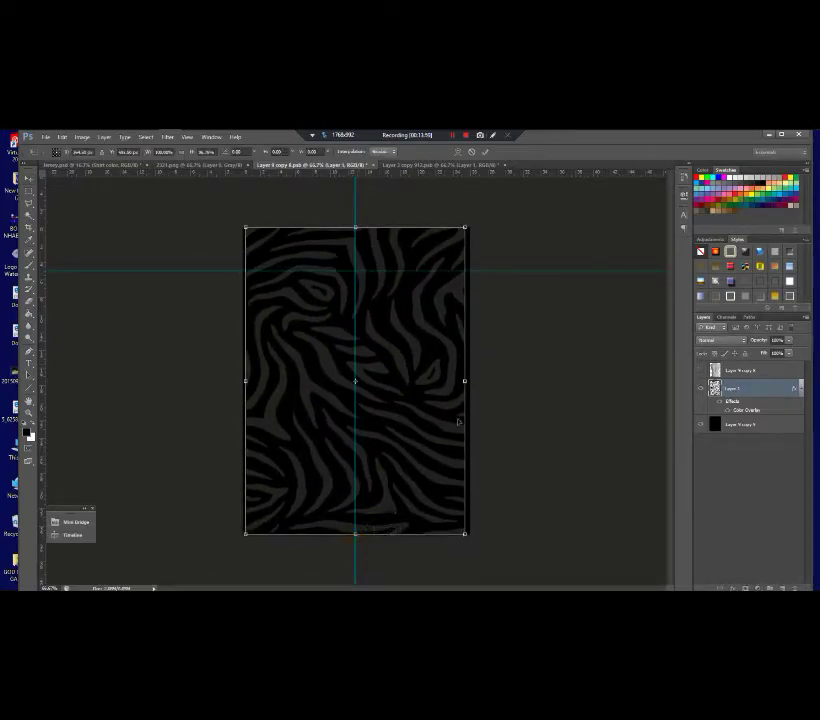
pyautogui.moveTo(464, 381); pyautogui.dragTo(469, 381)
pyautogui.moveTo(245, 381); pyautogui.dragTo(242, 381)
pyautogui.press('Return')
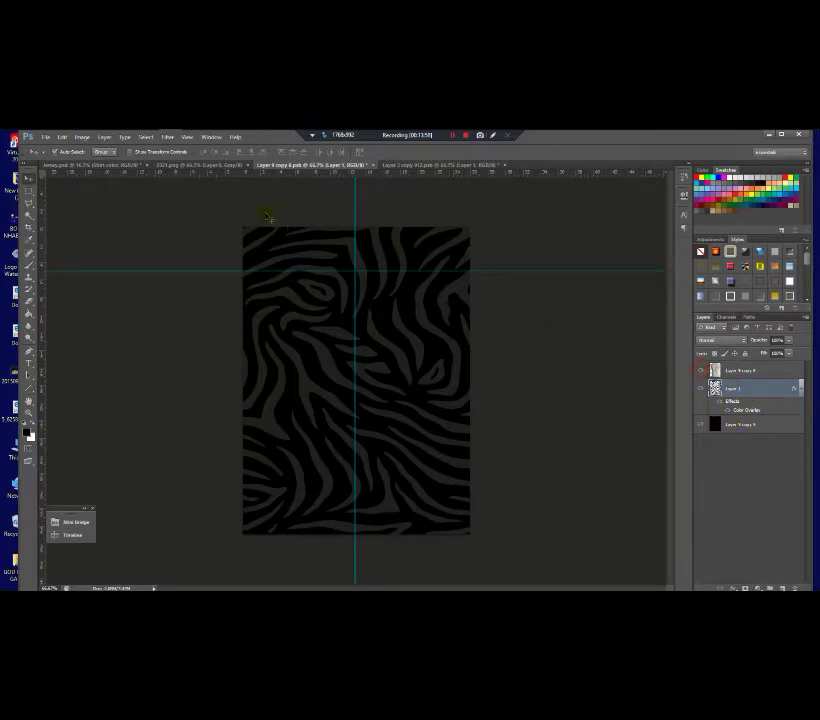
# Save and close the front shirt smart object with the zebra Layer 1 shown on the white half
pyautogui.click(405, 165)
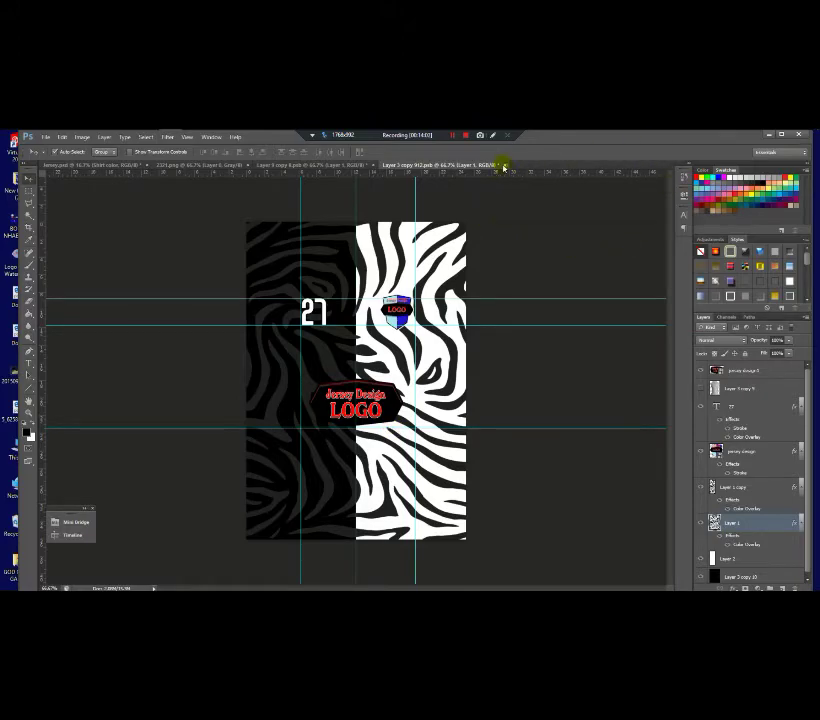
pyautogui.click(504, 166)
pyautogui.click(387, 309)
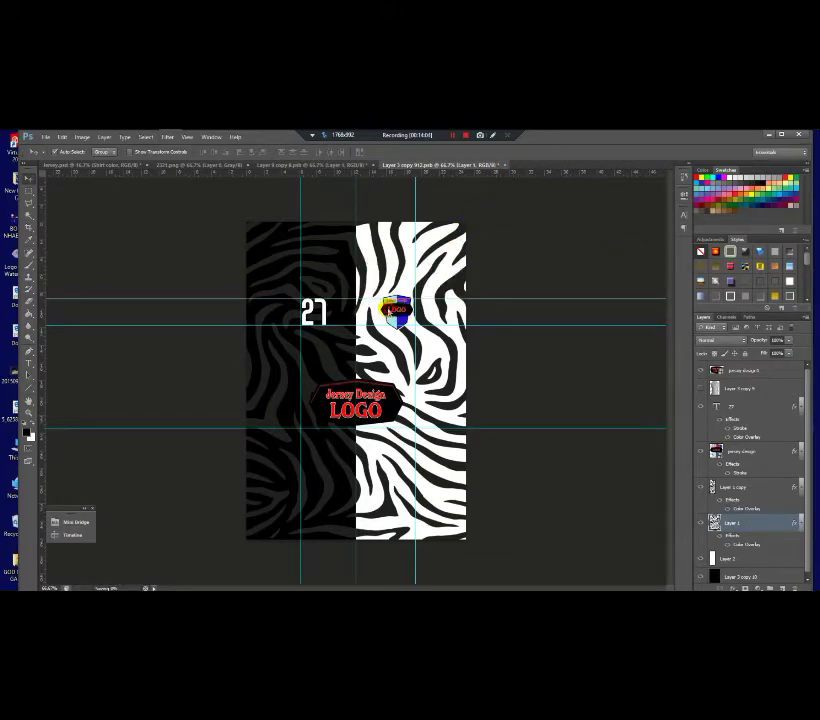
# Examine the zebra pattern on the front jersey up close and within the full kit in Jersey.psd
pyautogui.click(92, 167)
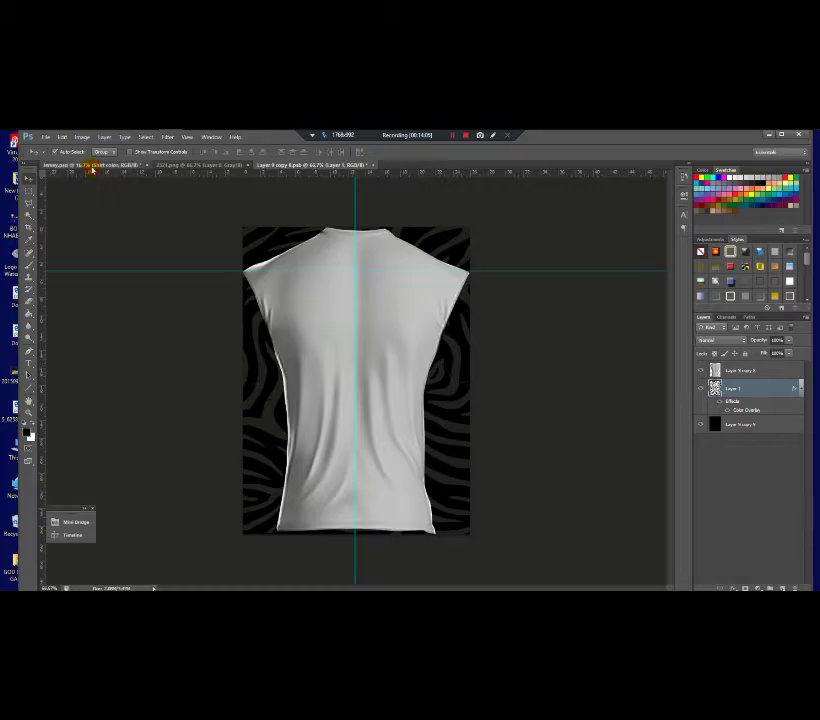
pyautogui.scroll(2, 308, 282)
pyautogui.scroll(2, 308, 282)
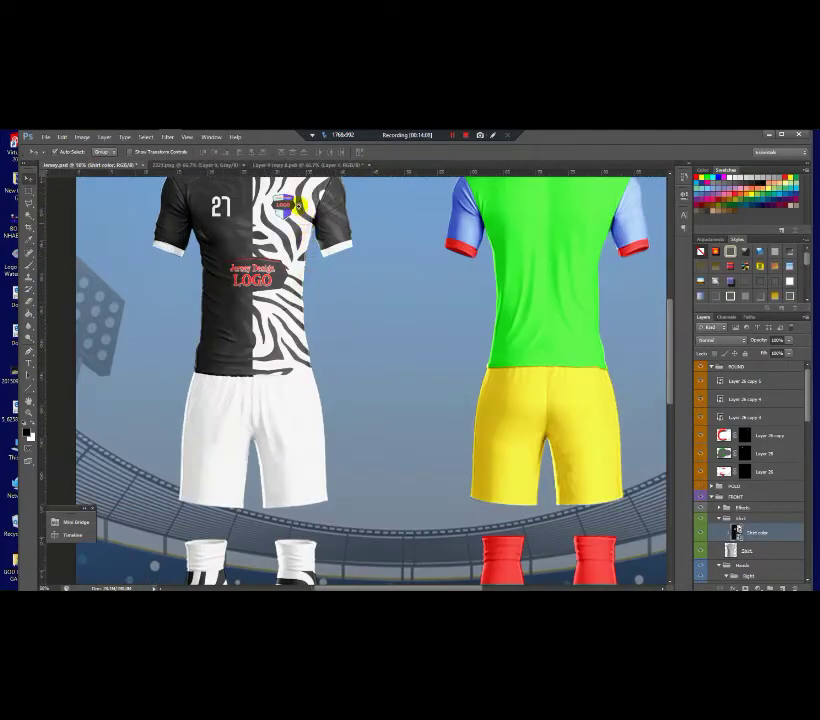
pyautogui.scroll(-4, 280, 212)
pyautogui.scroll(-2, 279, 209)
pyautogui.scroll(3, 236, 203)
pyautogui.scroll(-3, 296, 320)
pyautogui.scroll(1, 296, 320)
pyautogui.scroll(-1, 273, 262)
pyautogui.scroll(1, 271, 225)
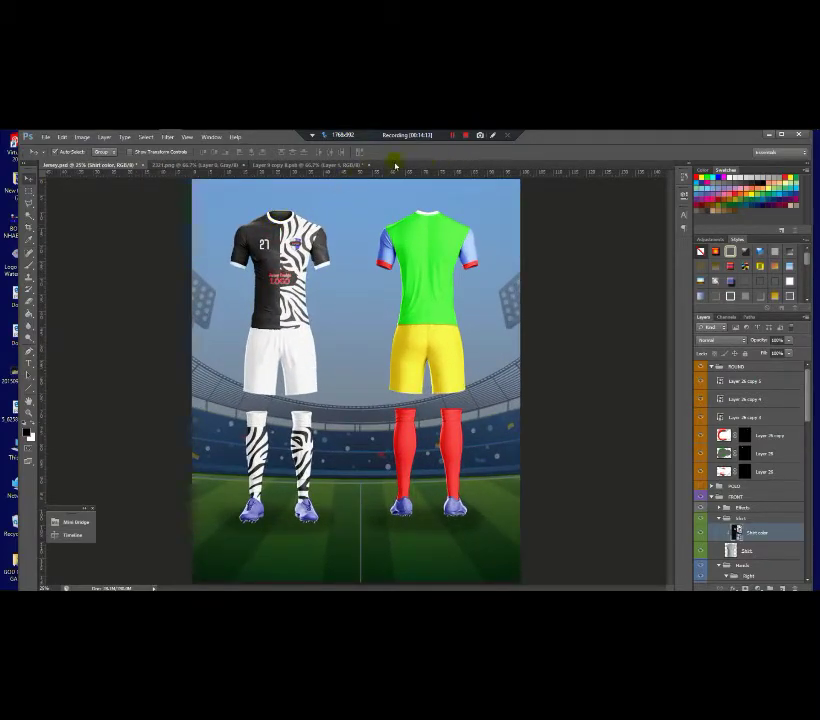
# Place the jersey design1 logo image from the logo folder into the back shirt document, scaled down
pyautogui.click(315, 165)
pyautogui.scroll(2, 358, 300)
pyautogui.scroll(-1, 358, 300)
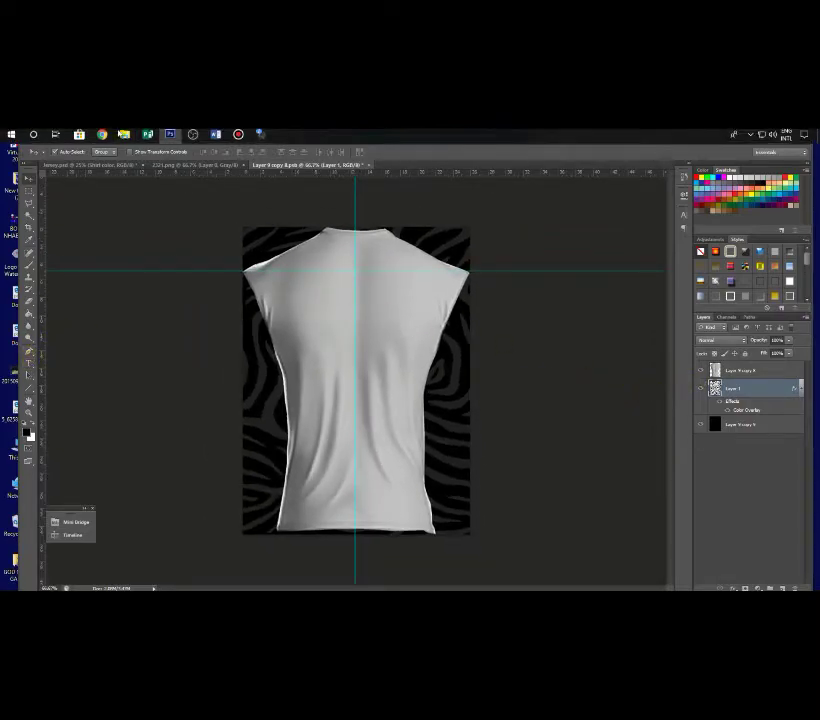
pyautogui.click(124, 138)
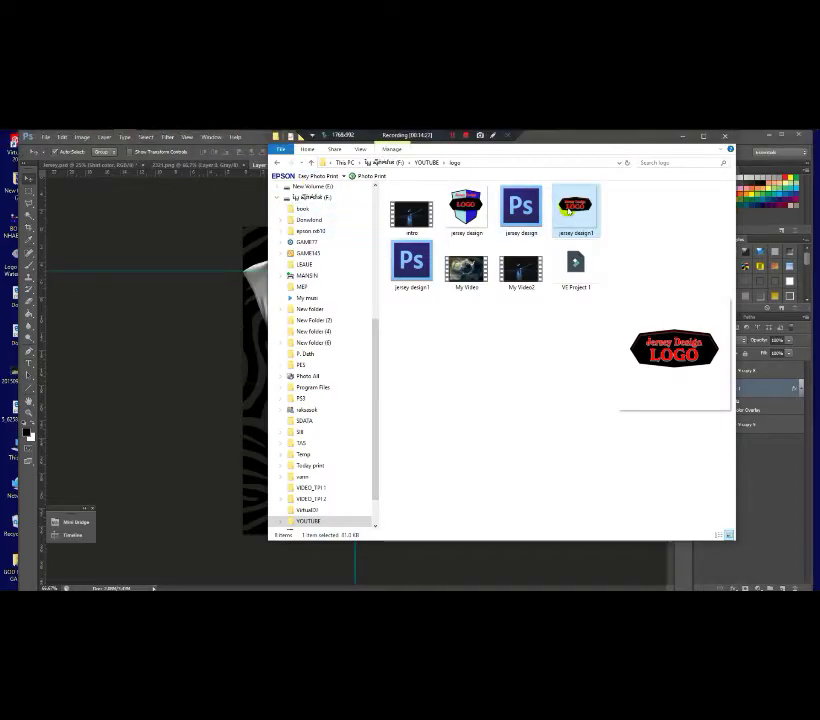
pyautogui.click(249, 392)
pyautogui.moveTo(249, 392); pyautogui.dragTo(372, 387)
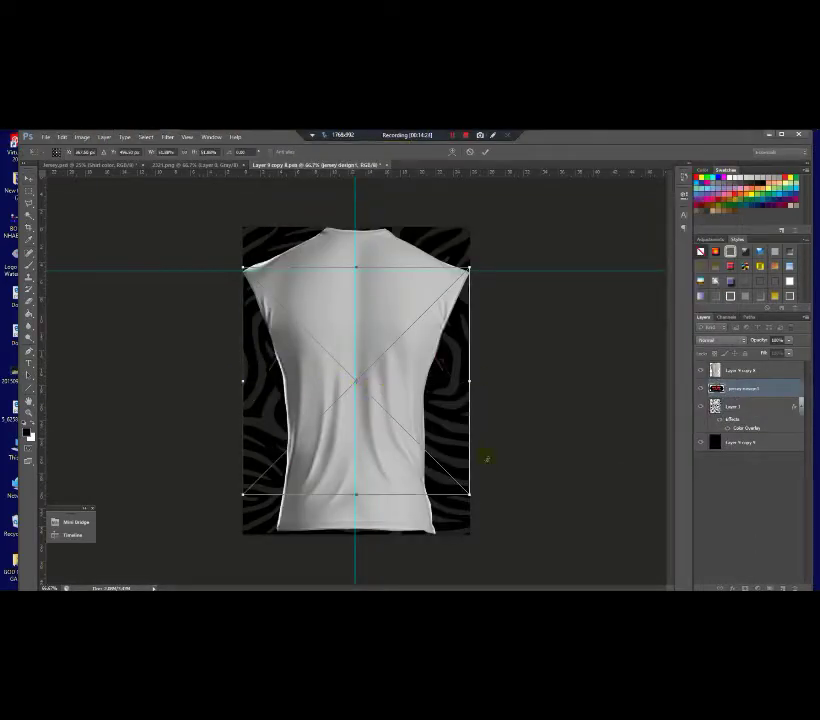
pyautogui.moveTo(467, 494); pyautogui.dragTo(416, 432)
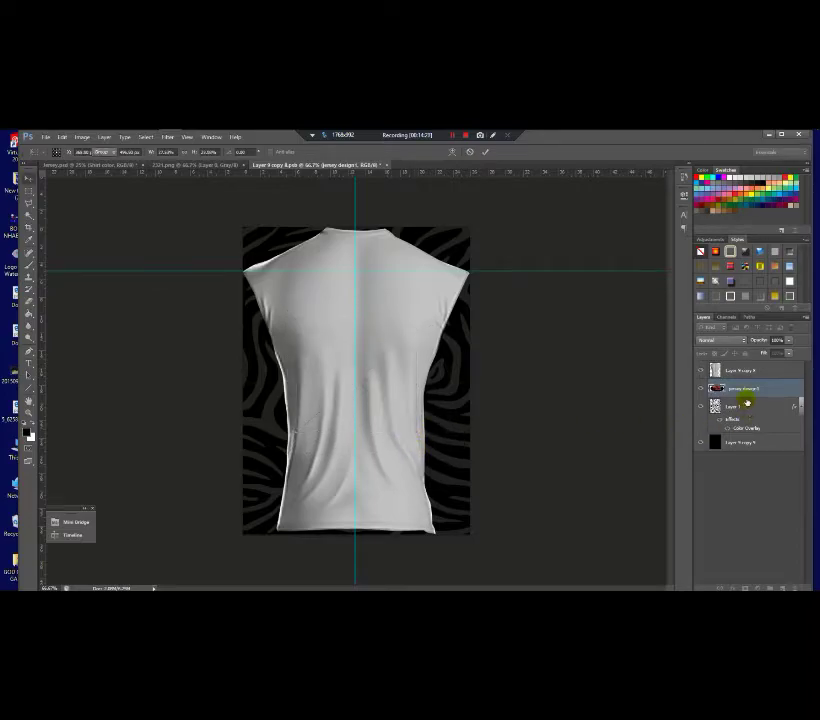
pyautogui.press('Return')
# Bring the logo layer above Layer 9 copy 8 and center it on the lower back, stretched slightly taller
pyautogui.moveTo(752, 410); pyautogui.dragTo(746, 370)
pyautogui.moveTo(388, 309); pyautogui.dragTo(388, 418)
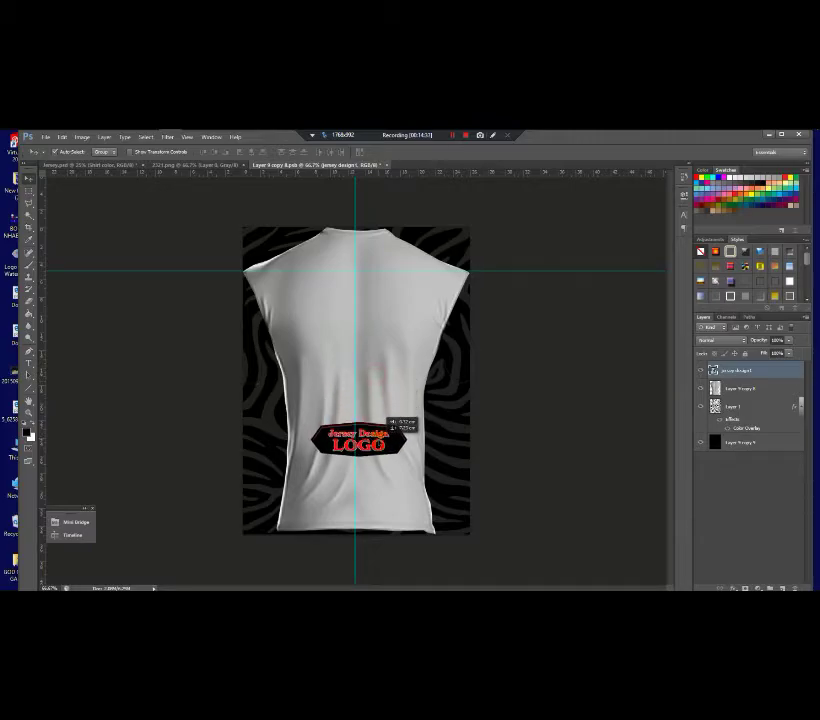
pyautogui.hotkey('ctrl', 't')
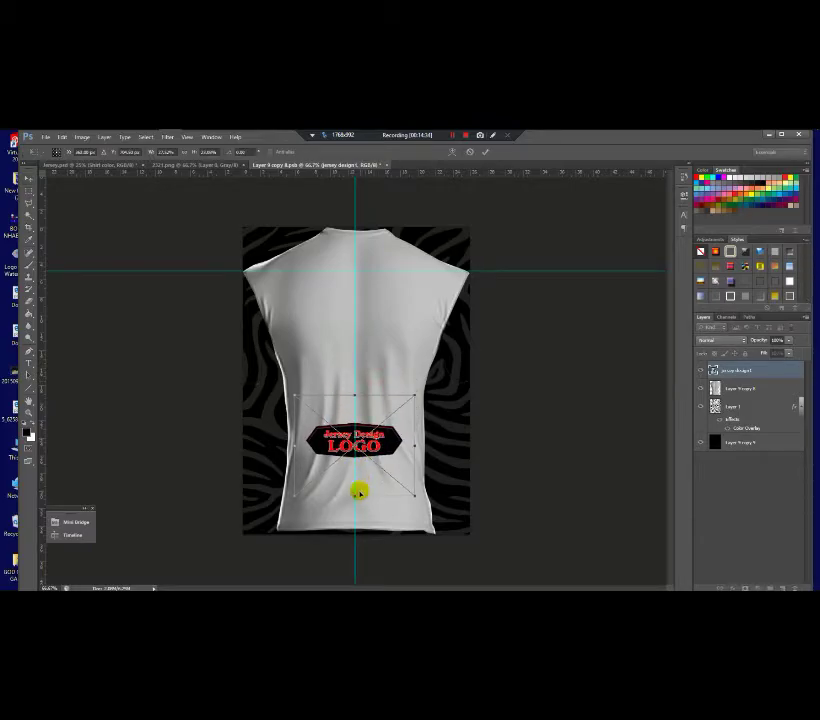
pyautogui.moveTo(355, 494); pyautogui.dragTo(357, 520)
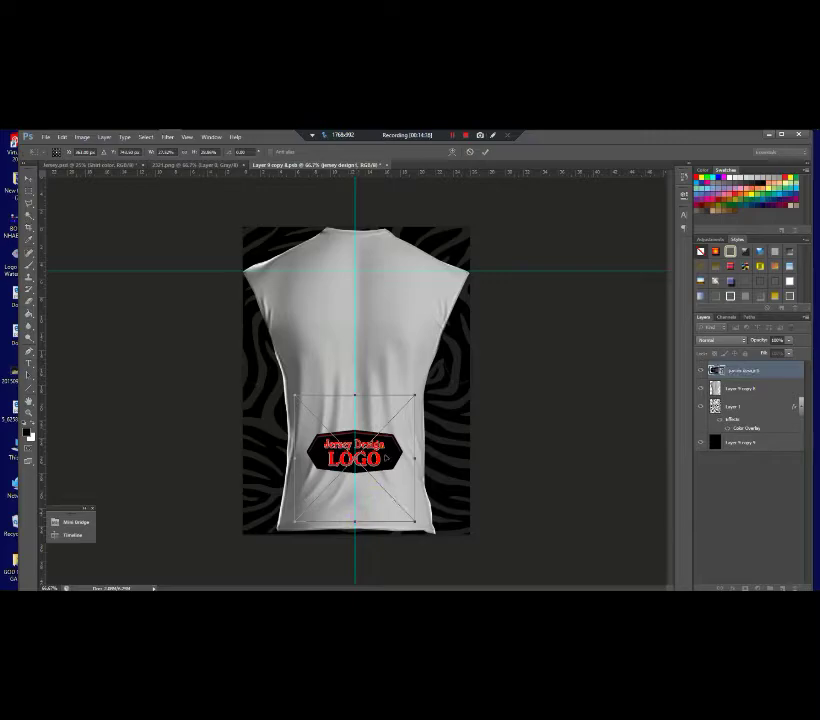
pyautogui.moveTo(354, 395); pyautogui.dragTo(354, 386)
pyautogui.press('Return')
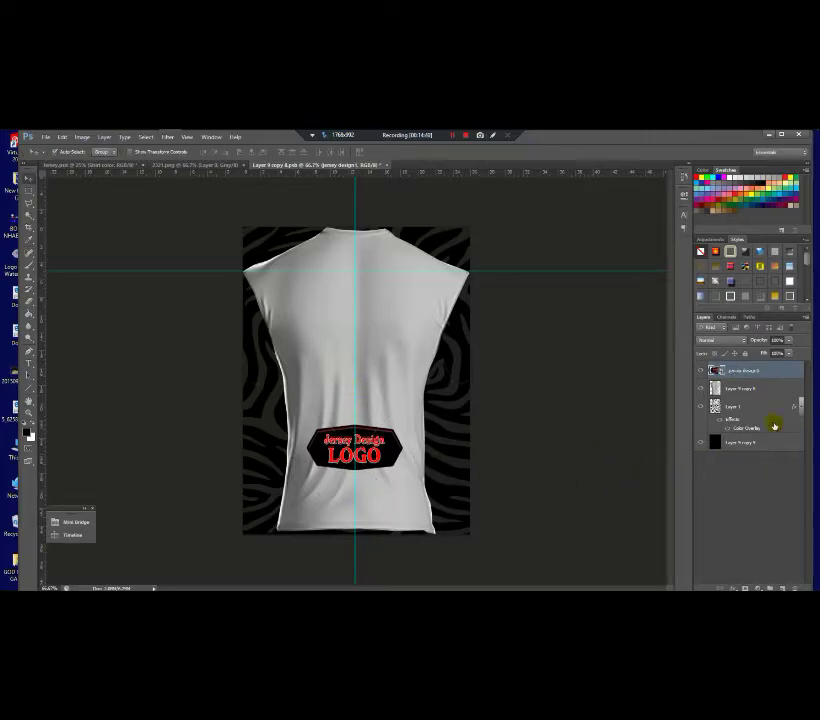
# Add the text "JERSEY DESIGN" centered on the upper back and enlarge it across the shoulders
pyautogui.click(32, 362)
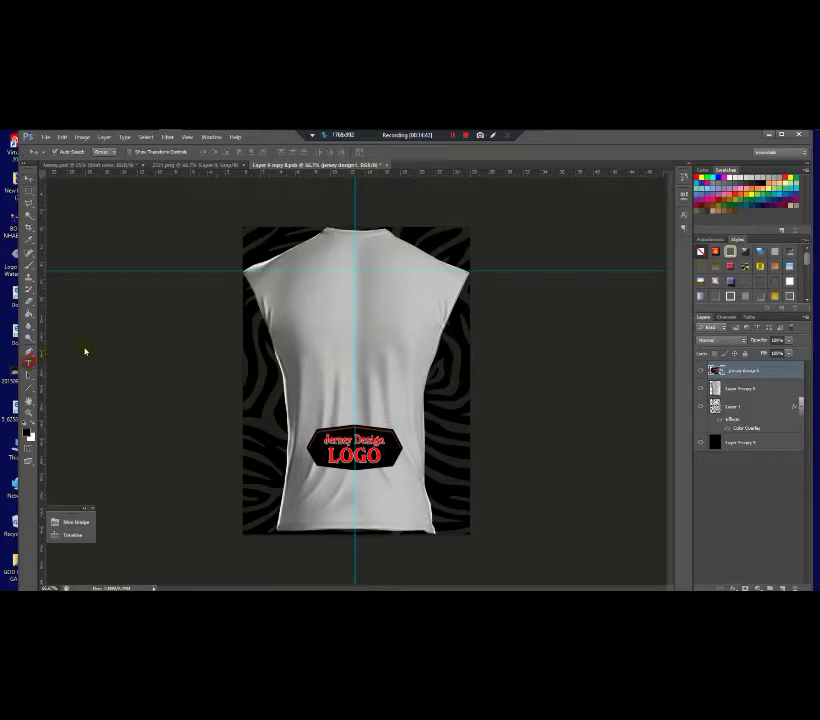
pyautogui.click(354, 279)
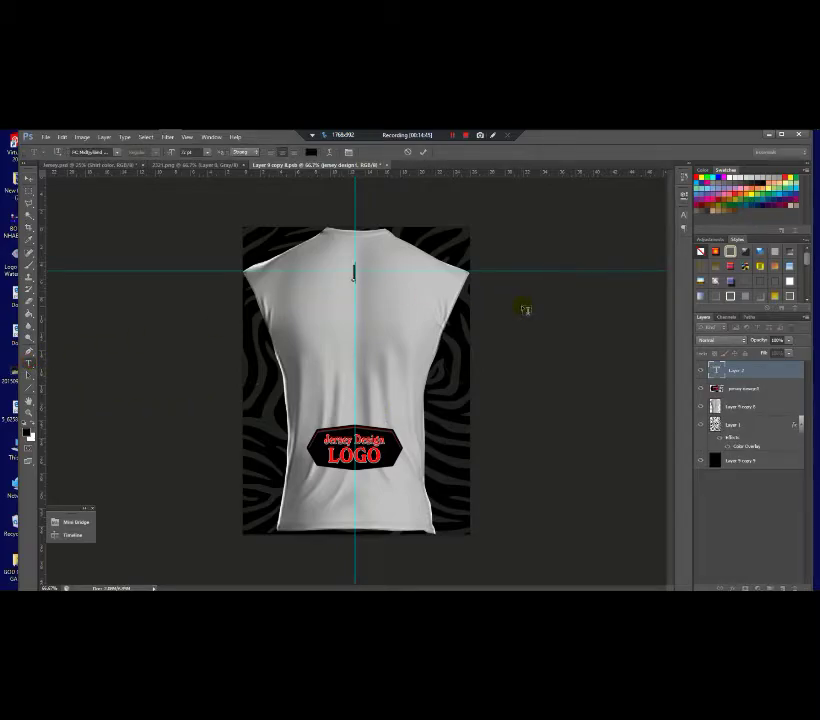
pyautogui.write('JERSEY DESIGN')
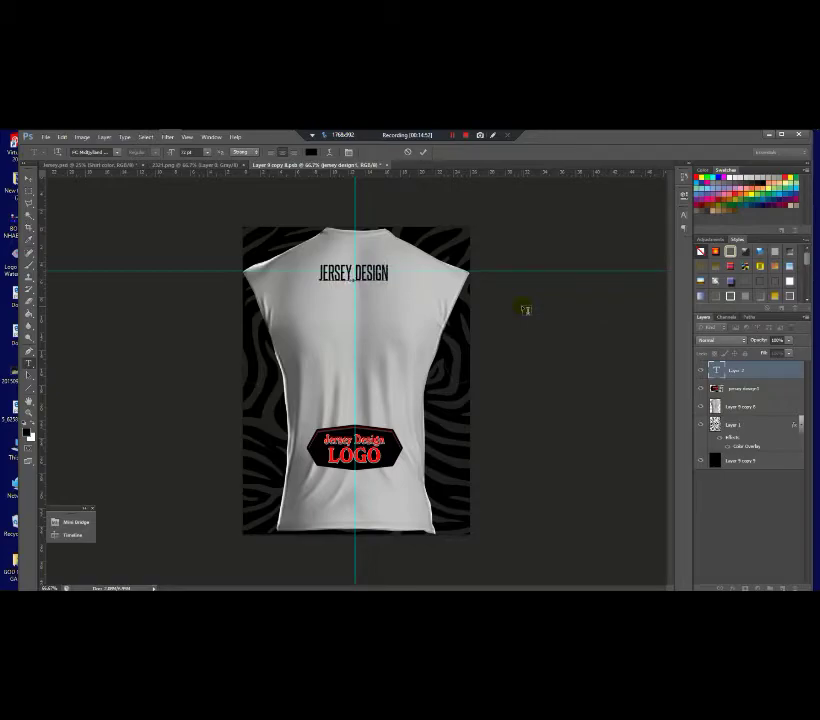
pyautogui.click(33, 178)
pyautogui.moveTo(392, 285); pyautogui.dragTo(417, 296)
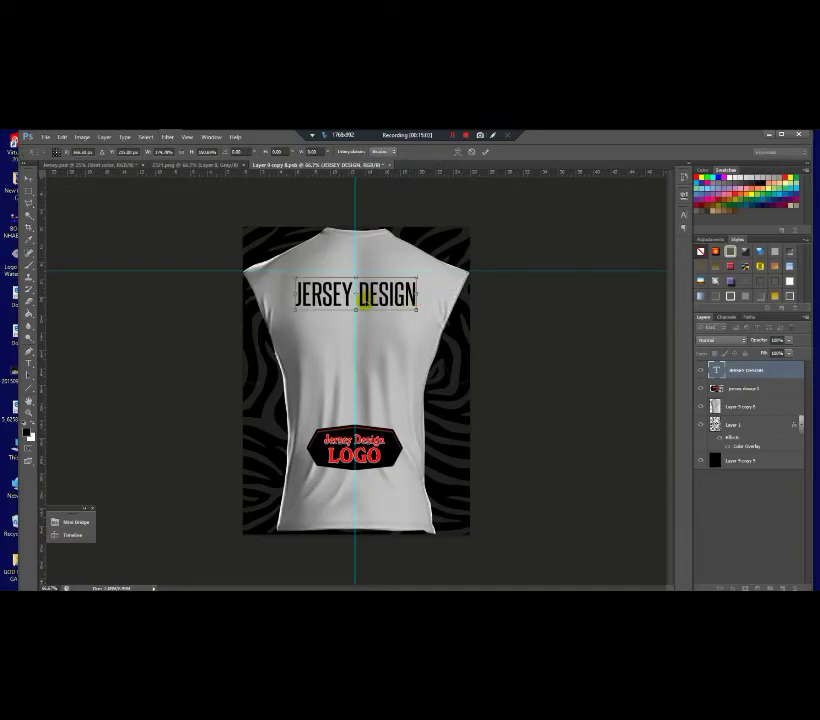
pyautogui.press('Return')
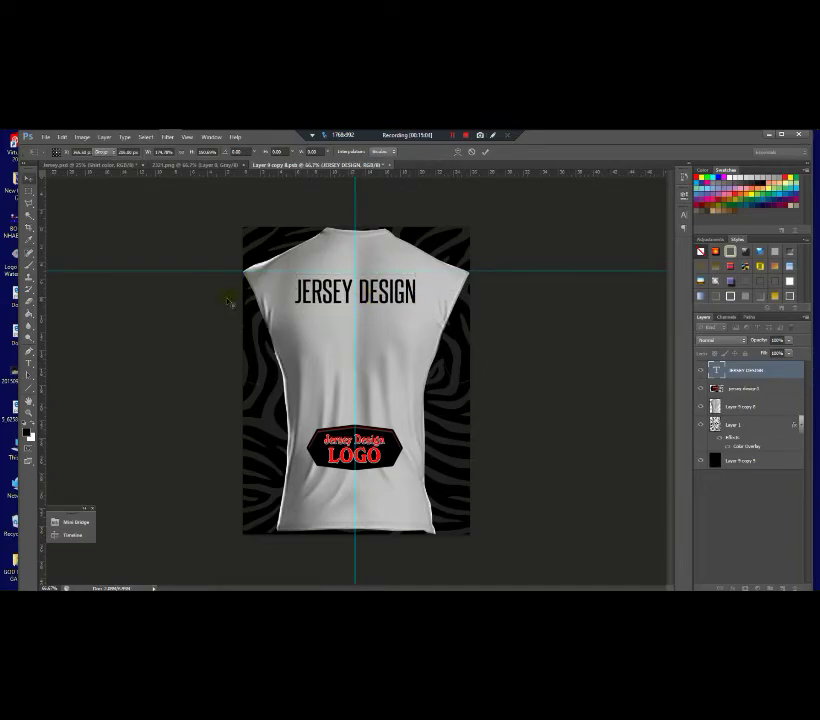
# Change the color of the whole JERSEY DESIGN text to white
pyautogui.click(27, 361)
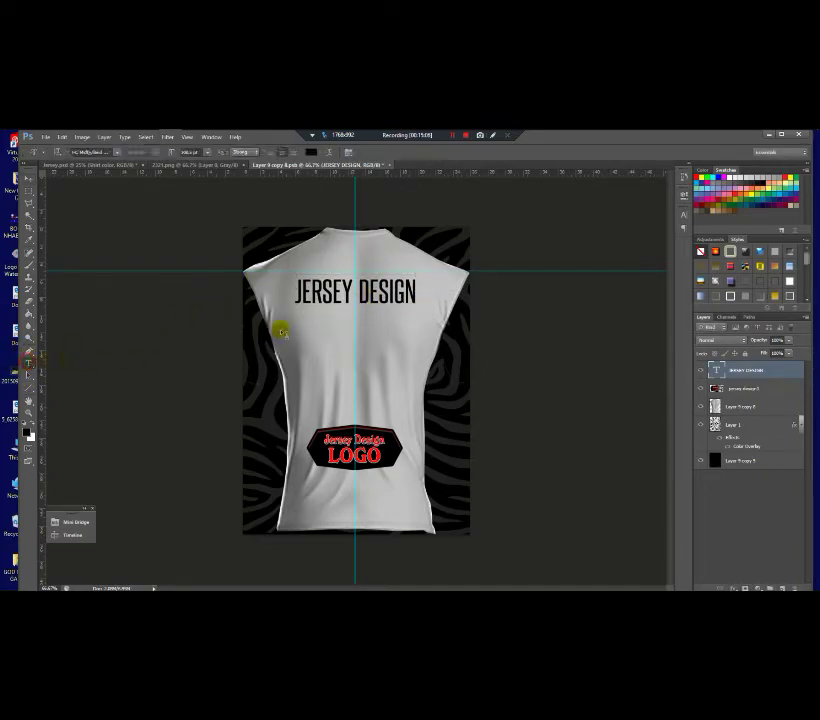
pyautogui.click(339, 289)
pyautogui.hotkey('ctrl', 'a')
pyautogui.click(311, 151)
pyautogui.moveTo(565, 432); pyautogui.dragTo(501, 423)
pyautogui.click(728, 427)
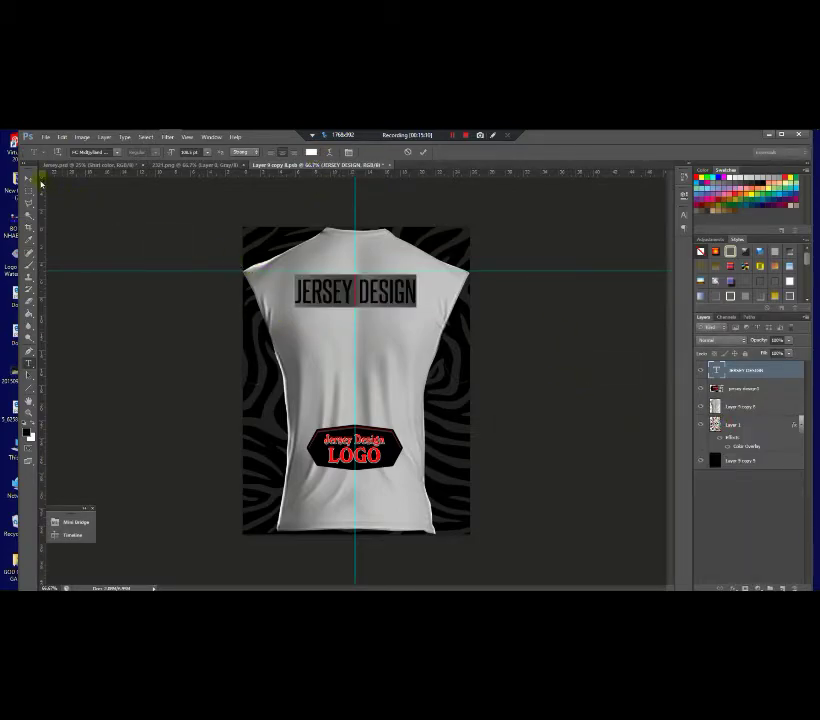
# Duplicate the JERSEY DESIGN text just below the original and replace the copy's wording with 27
pyautogui.click(28, 178)
pyautogui.moveTo(366, 288); pyautogui.dragTo(368, 319)
pyautogui.click(29, 357)
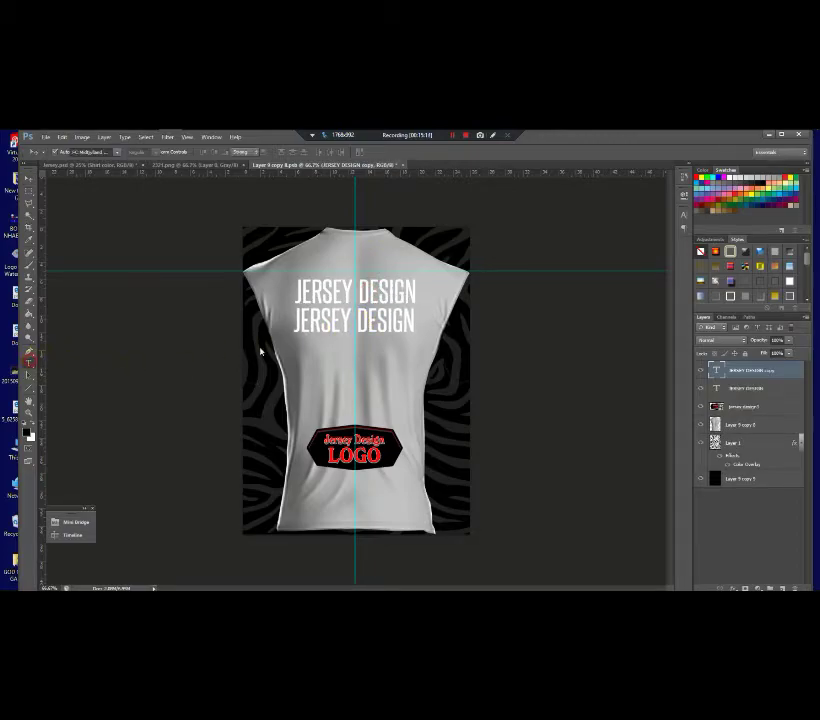
pyautogui.tripleClick(360, 320)
pyautogui.write('27')
pyautogui.click(353, 328)
pyautogui.click(30, 187)
# Enlarge the number 27 to fill the space between the JERSEY DESIGN text and the logo
pyautogui.hotkey('ctrl', 't')
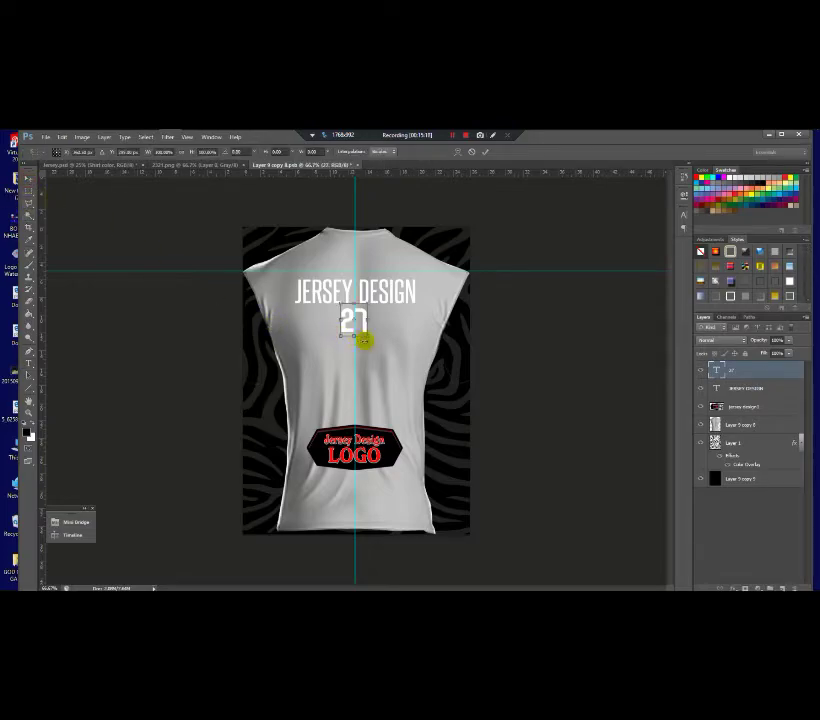
pyautogui.moveTo(355, 340); pyautogui.dragTo(376, 437)
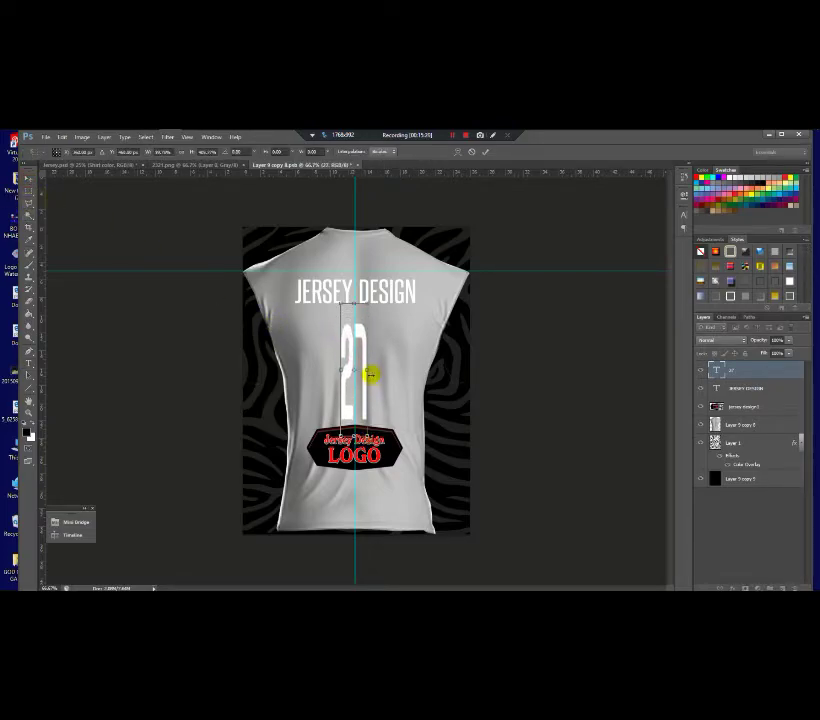
pyautogui.moveTo(388, 374); pyautogui.dragTo(402, 375)
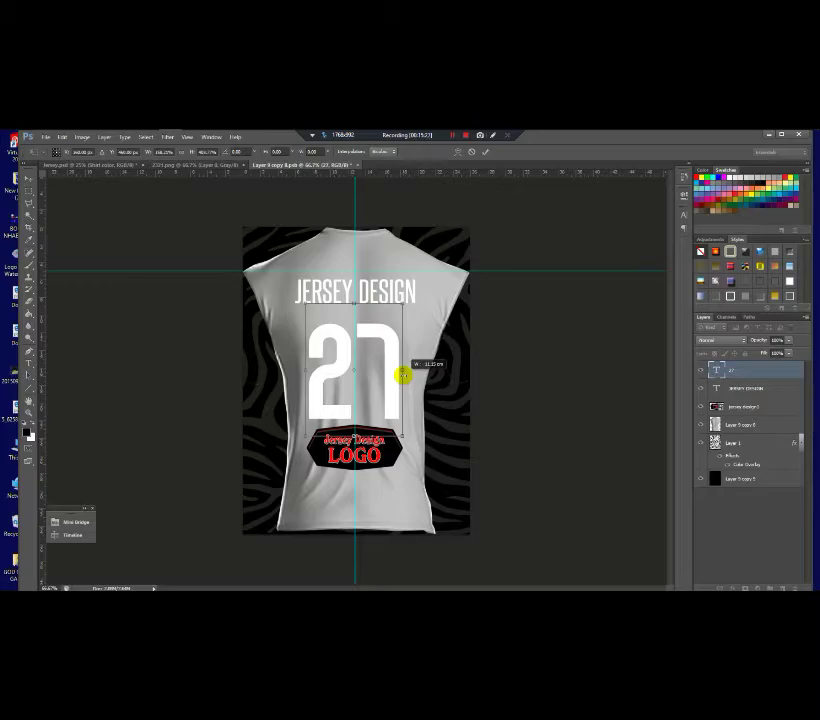
pyautogui.moveTo(357, 304)
pyautogui.mouseDown()
pyautogui.moveTo(360, 276)
pyautogui.moveTo(355, 296)
pyautogui.moveTo(364, 302)
pyautogui.moveTo(348, 288)
pyautogui.moveTo(352, 296)
pyautogui.mouseUp()
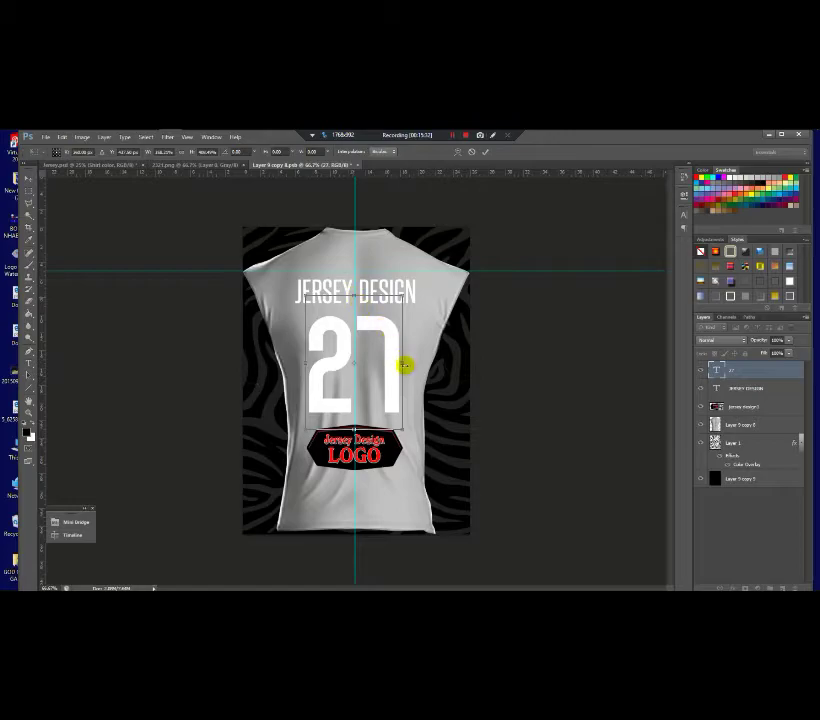
pyautogui.moveTo(402, 365); pyautogui.dragTo(394, 364)
pyautogui.press('Return')
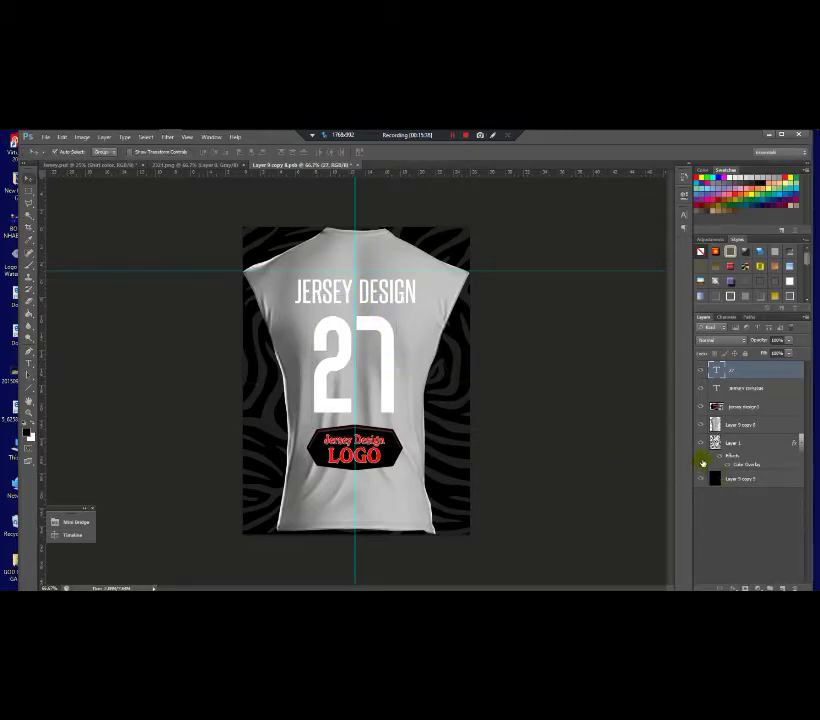
# Hide the shirt template Layer 9 copy 8, and save and close the back shirt smart object
pyautogui.click(699, 424)
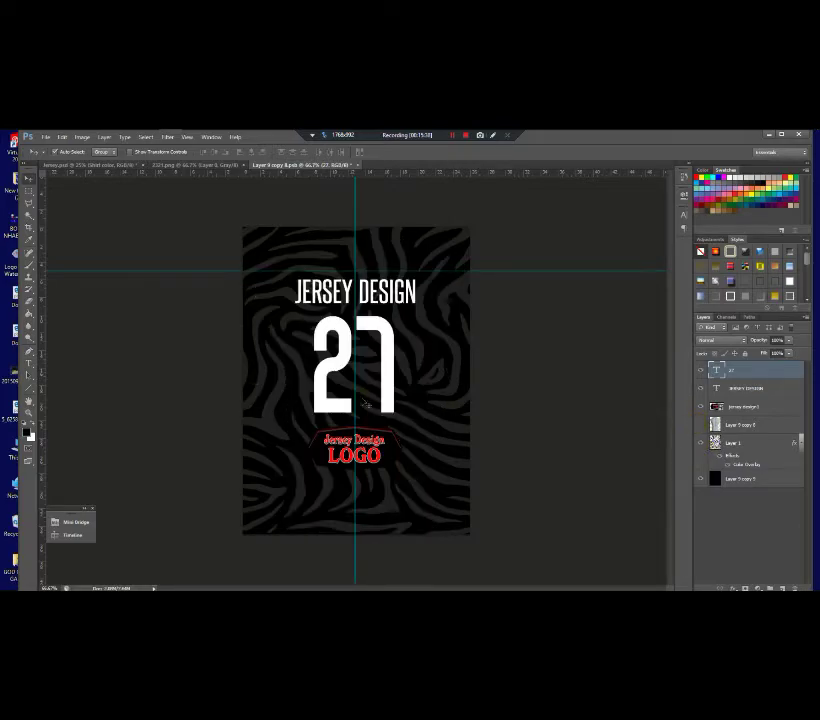
pyautogui.hotkey('ctrl', '-')
pyautogui.hotkey('ctrl', '+')
pyautogui.click(357, 168)
pyautogui.click(386, 309)
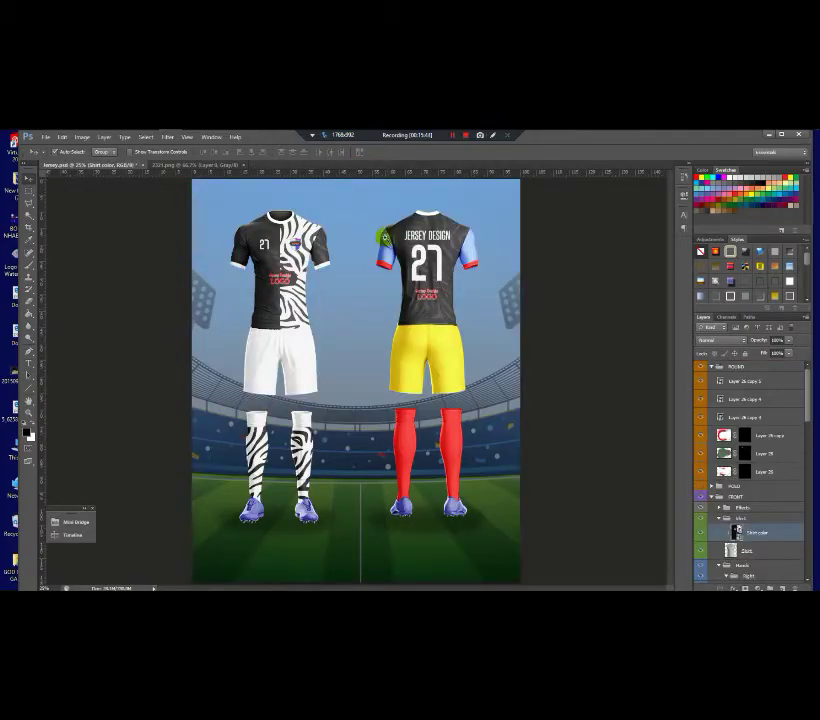
# Open the 1 color cuff smart object in the Right group of the back view's Hands
pyautogui.scroll(2, 384, 234)
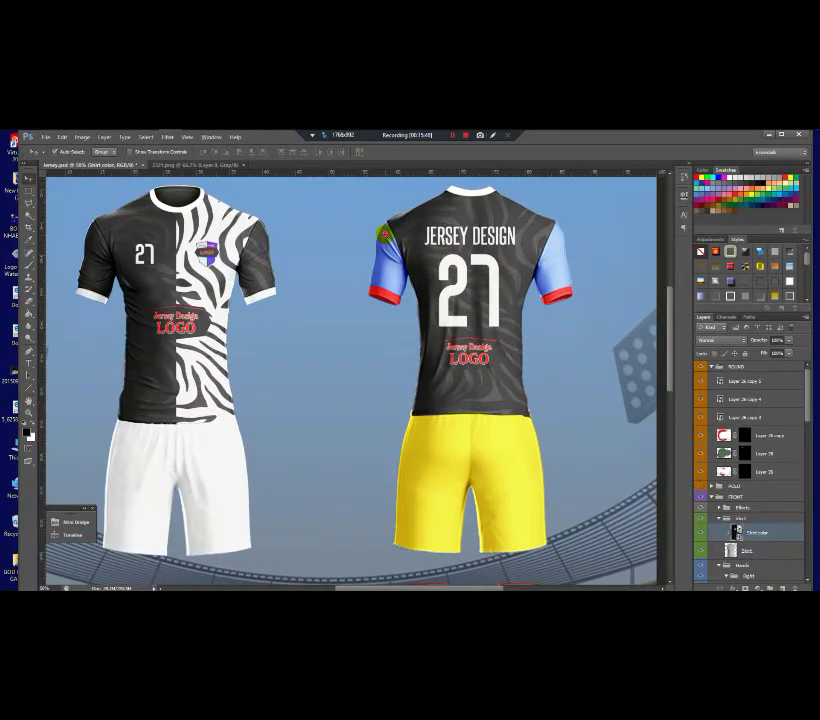
pyautogui.scroll(-3, 356, 380)
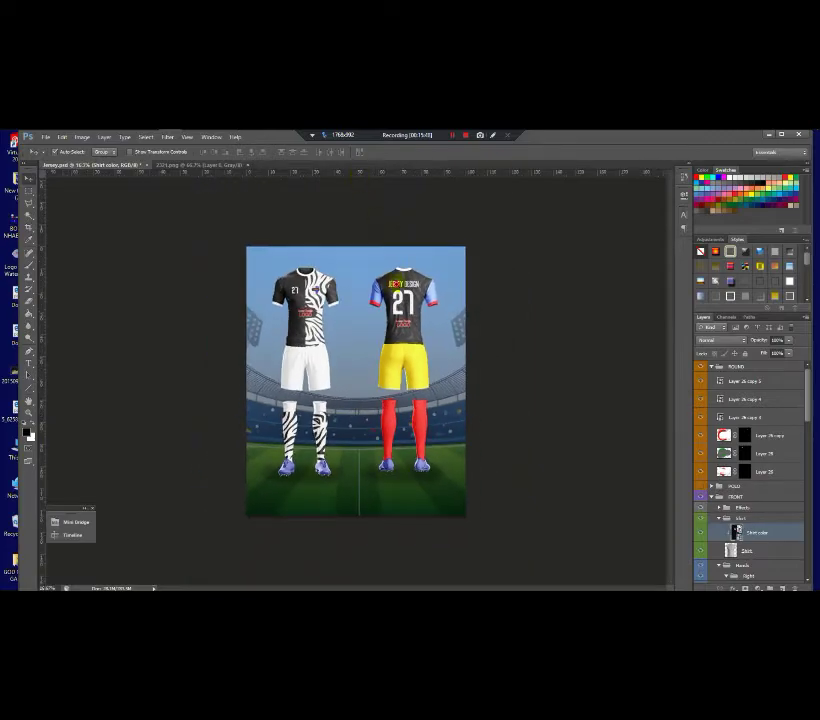
pyautogui.scroll(1, 356, 380)
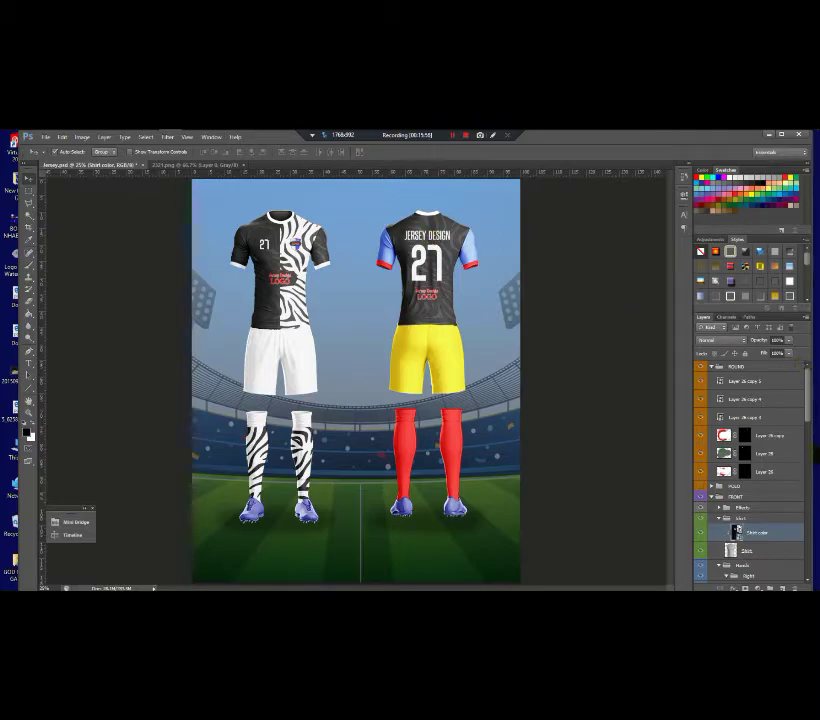
pyautogui.moveTo(810, 419); pyautogui.dragTo(807, 570)
pyautogui.click(748, 467)
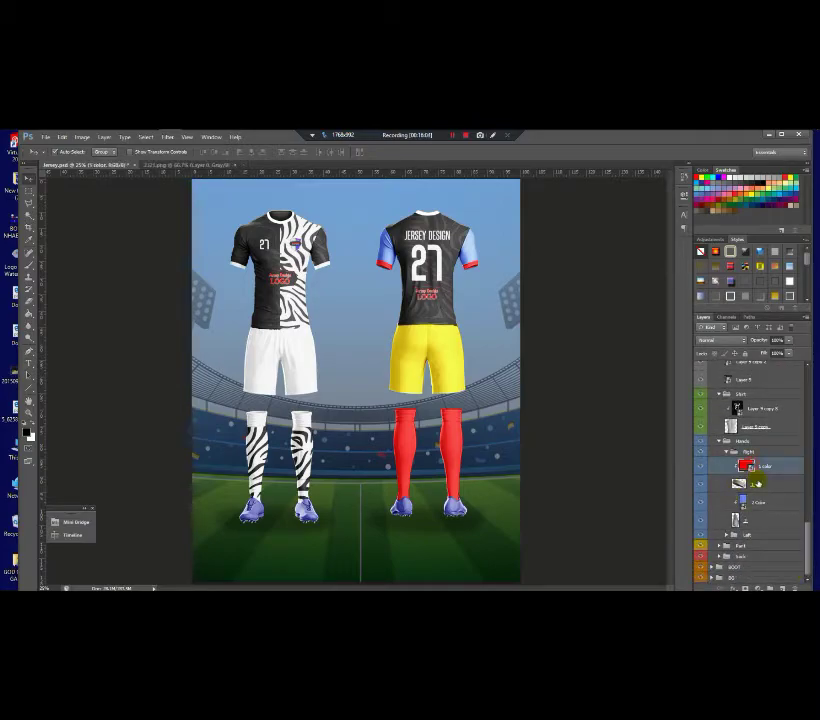
pyautogui.doubleClick(746, 467)
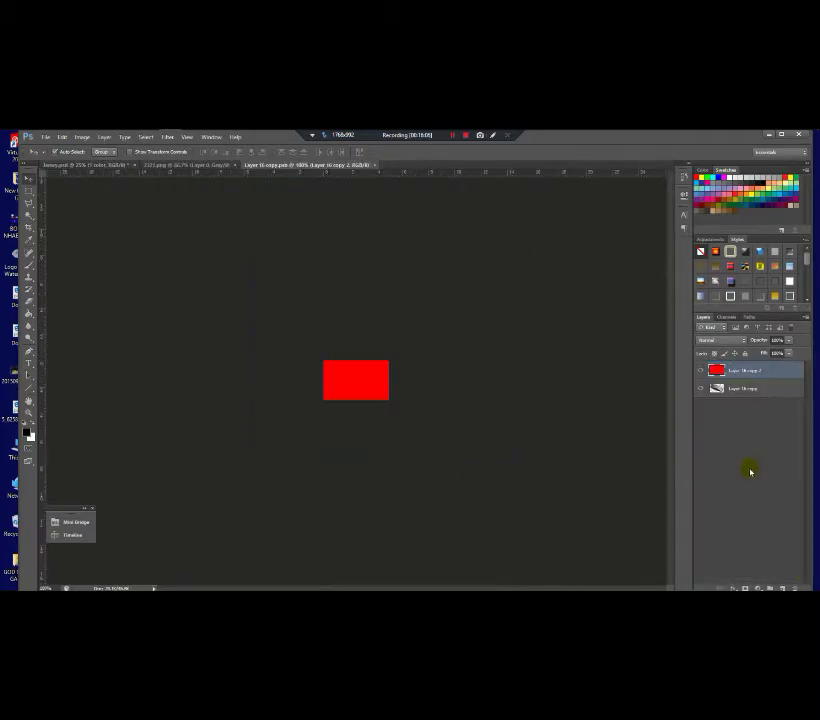
# Paint the red cuff layer white with the Brush, and save and close the smart object
pyautogui.click(30, 262)
pyautogui.click(29, 432)
pyautogui.moveTo(586, 487); pyautogui.dragTo(494, 414)
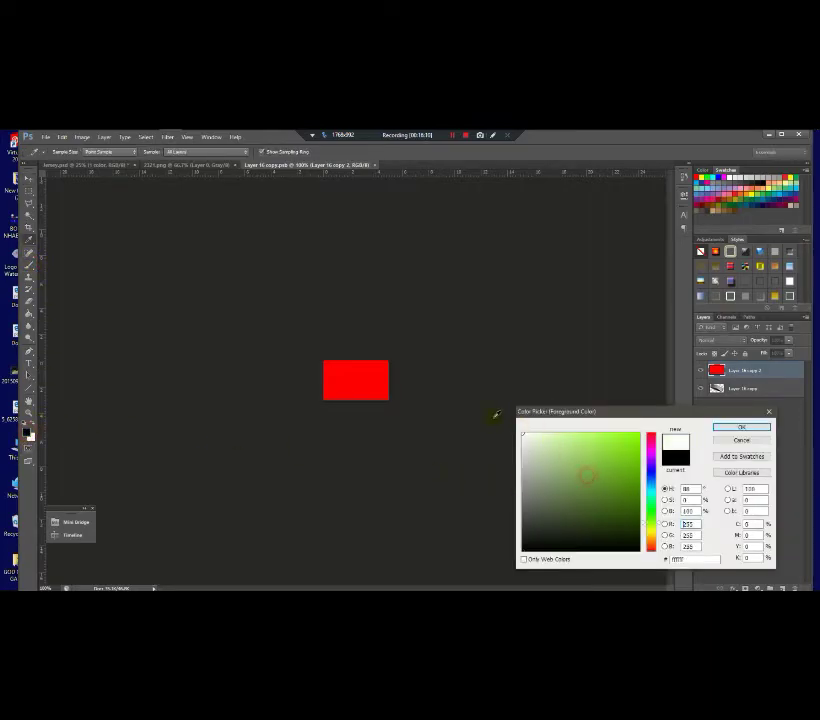
pyautogui.click(742, 429)
pyautogui.moveTo(311, 371); pyautogui.dragTo(405, 367)
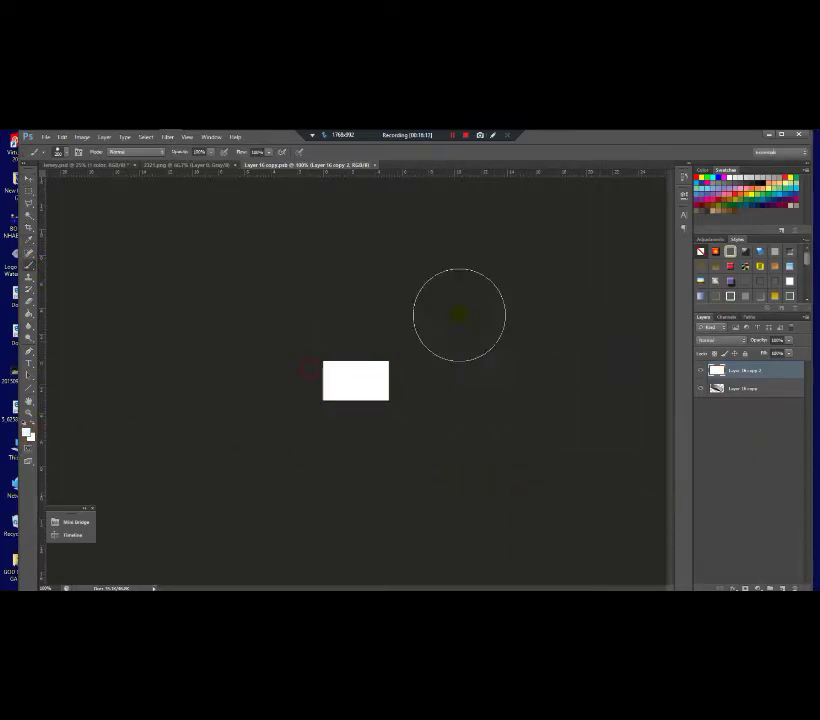
pyautogui.click(380, 165)
pyautogui.click(388, 305)
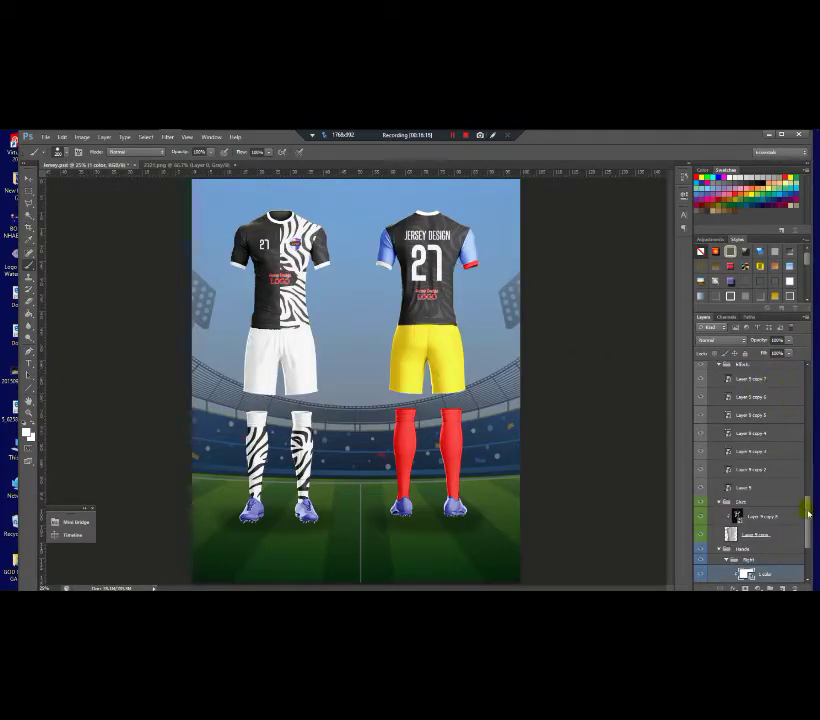
# Paint the 1 color smart object in the back view's Left group white, and save and close it
pyautogui.moveTo(808, 513); pyautogui.dragTo(807, 531)
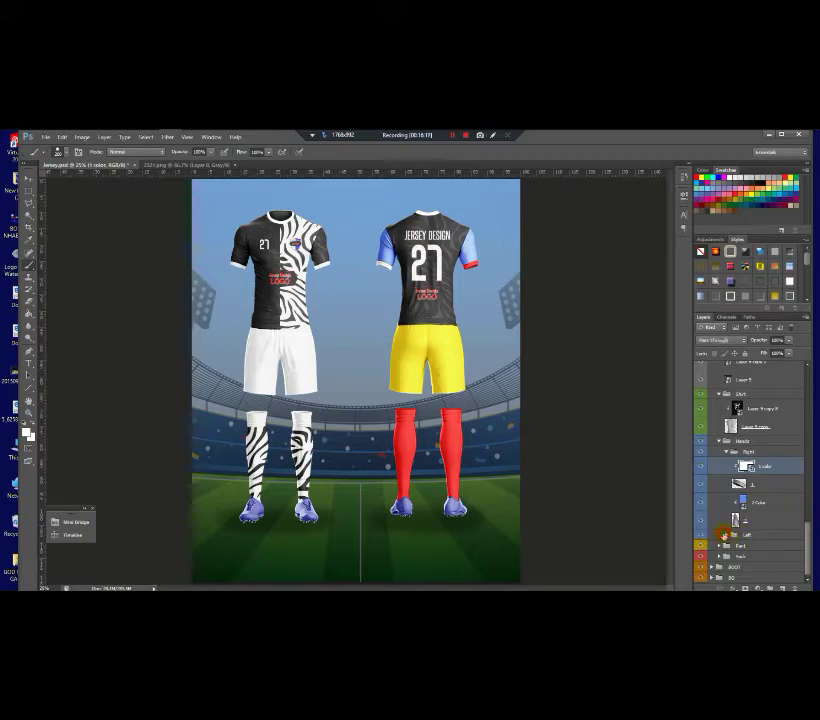
pyautogui.click(721, 535)
pyautogui.doubleClick(752, 551)
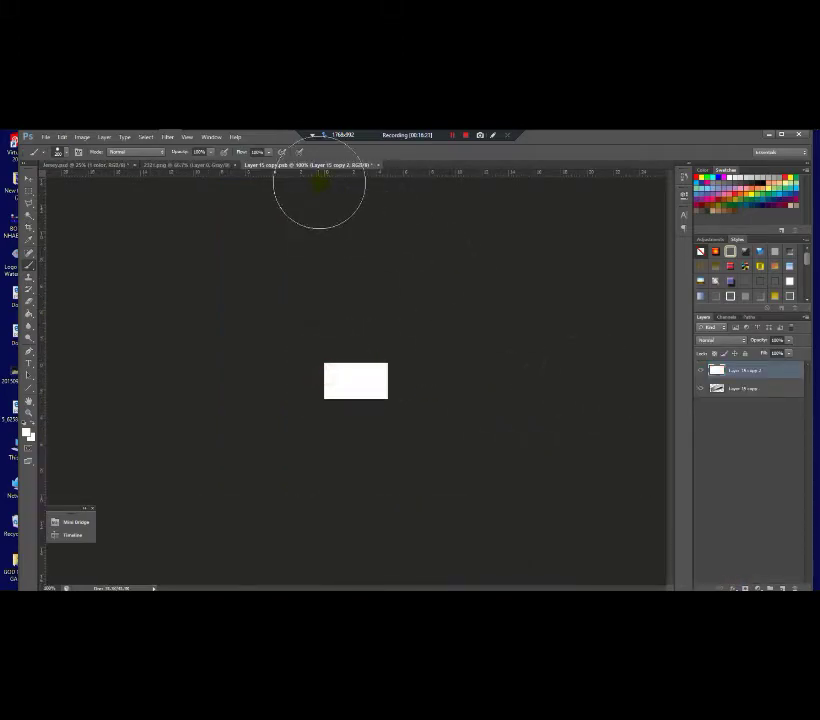
pyautogui.click(378, 165)
pyautogui.click(386, 312)
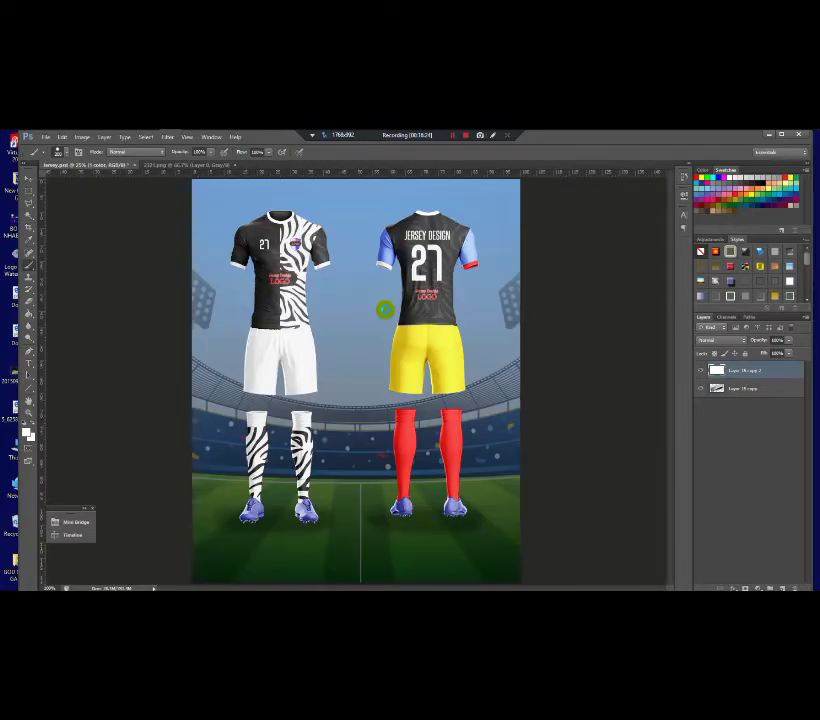
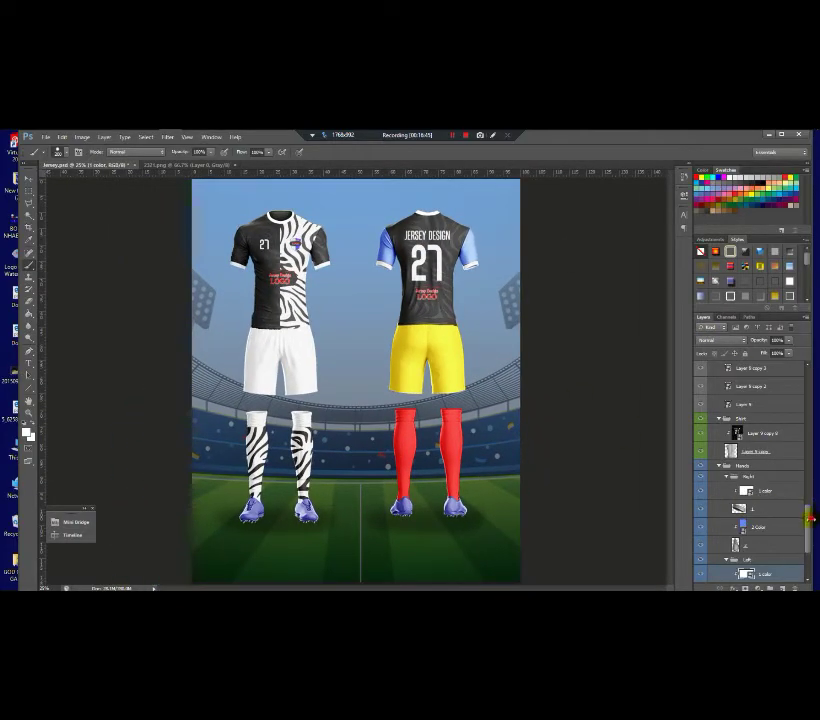
# Open the 2 Color sleeve smart object in the back view's Right group and paint its blue layer black
pyautogui.doubleClick(743, 530)
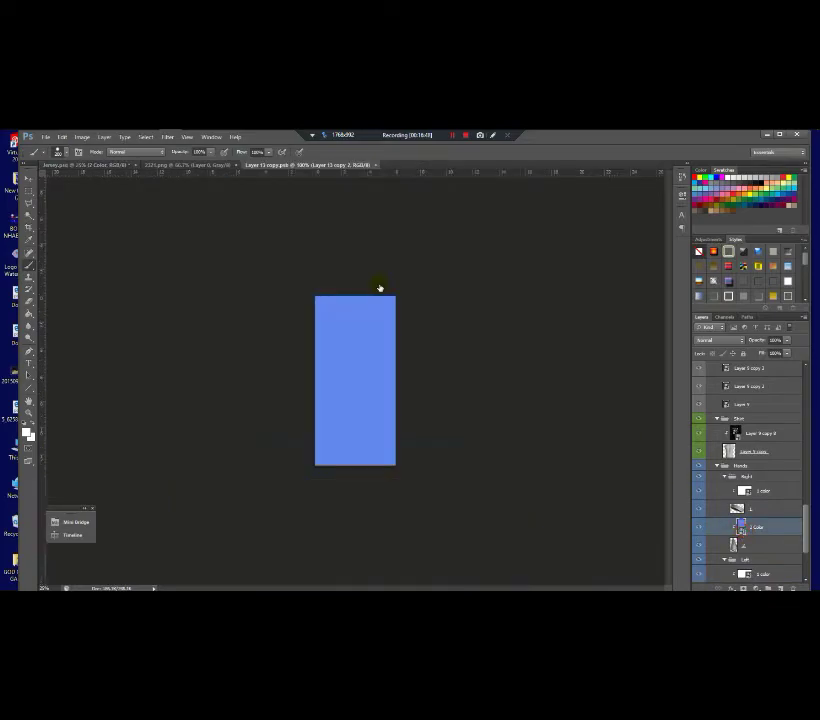
pyautogui.hotkey('ctrl', 'z')
pyautogui.click(26, 431)
pyautogui.click(500, 589)
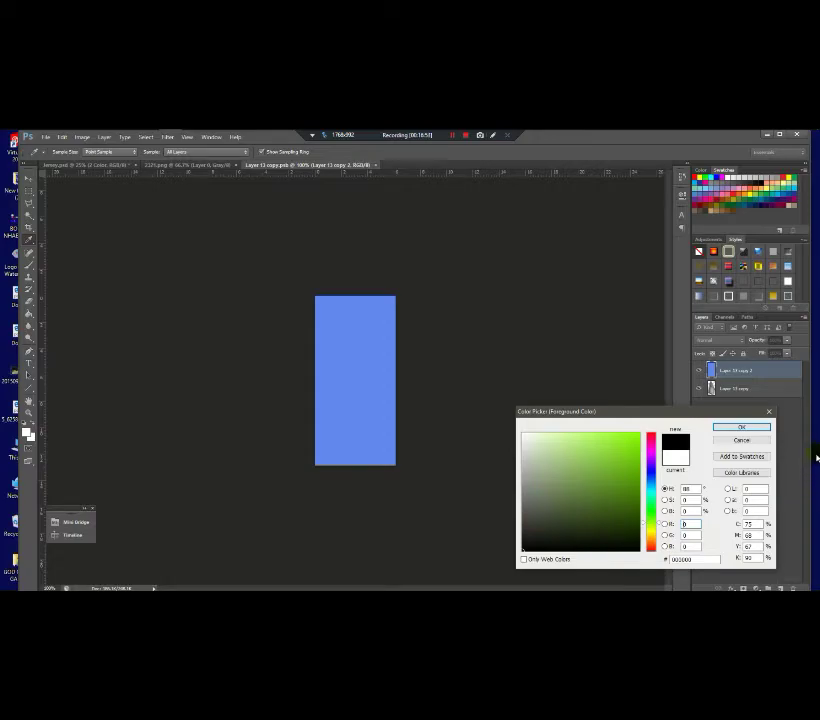
pyautogui.click(745, 427)
pyautogui.moveTo(333, 295)
pyautogui.mouseDown()
pyautogui.moveTo(584, 316)
pyautogui.moveTo(360, 406)
pyautogui.moveTo(329, 470)
pyautogui.moveTo(500, 492)
pyautogui.mouseUp()
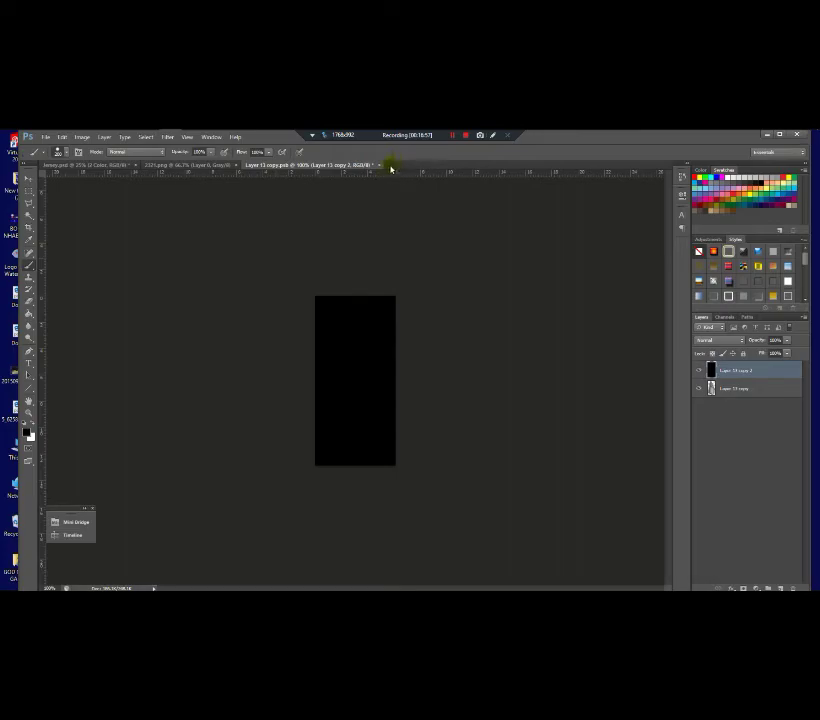
# Copy the zebra pattern from its own document into the right sleeve's smart object above the black layer
pyautogui.click(178, 165)
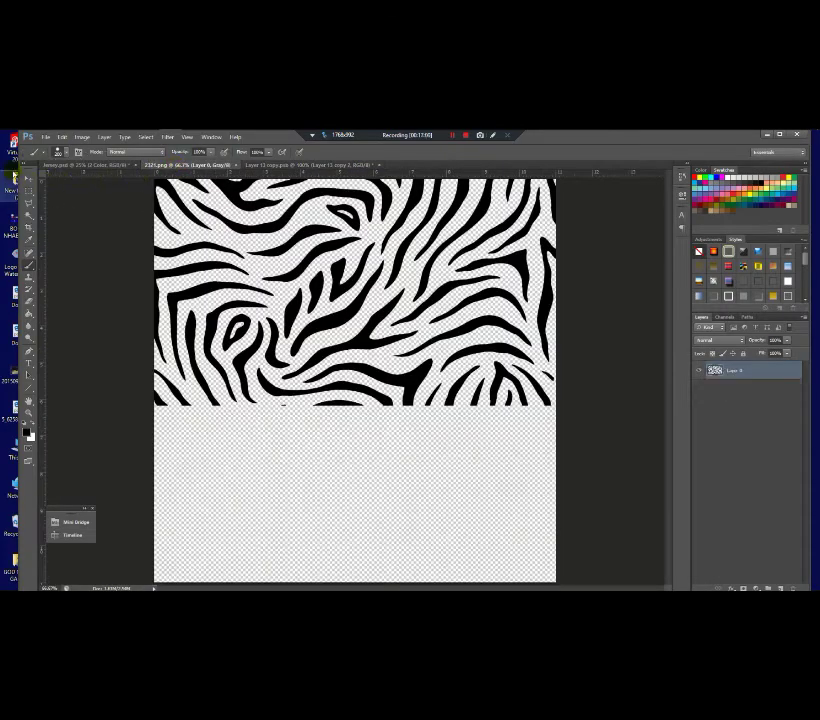
pyautogui.press('v')
pyautogui.moveTo(249, 190)
pyautogui.mouseDown()
pyautogui.moveTo(243, 205)
pyautogui.moveTo(326, 161)
pyautogui.moveTo(317, 326)
pyautogui.moveTo(375, 361)
pyautogui.mouseUp()
# Scale down and rotate the zebra pattern so its stripes run steeply and cover the whole black sleeve rectangle
pyautogui.hotkey('ctrl', 't')
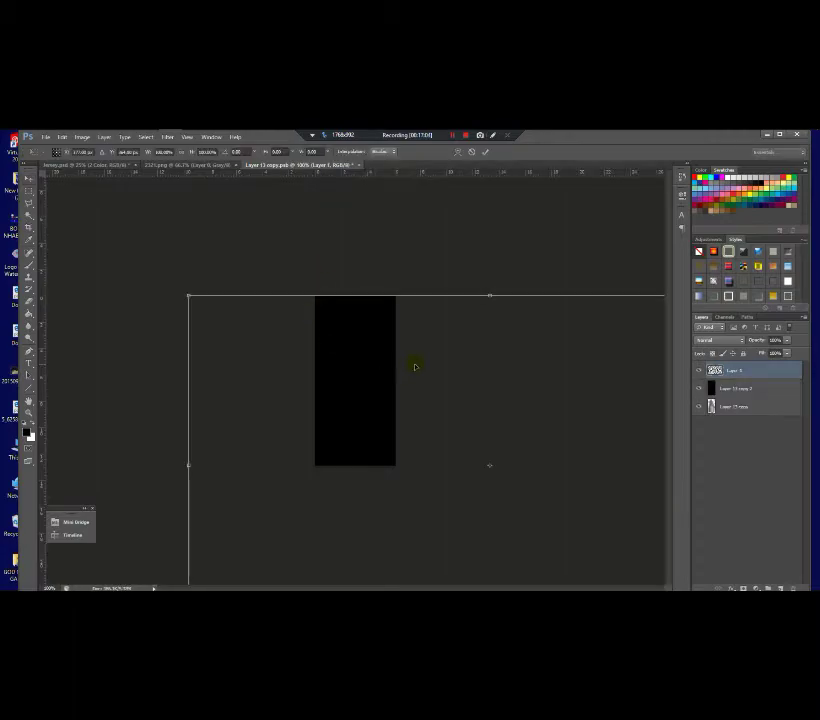
pyautogui.hotkey('ctrl', '-')
pyautogui.hotkey('ctrl', '-')
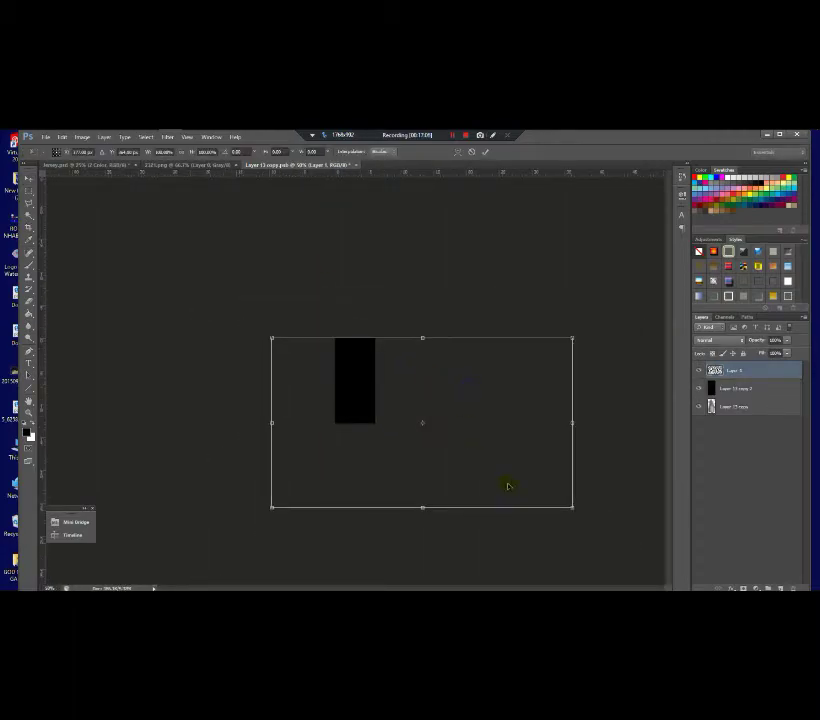
pyautogui.moveTo(570, 507); pyautogui.dragTo(445, 440)
pyautogui.moveTo(506, 339); pyautogui.dragTo(357, 253)
pyautogui.moveTo(383, 369); pyautogui.dragTo(375, 364)
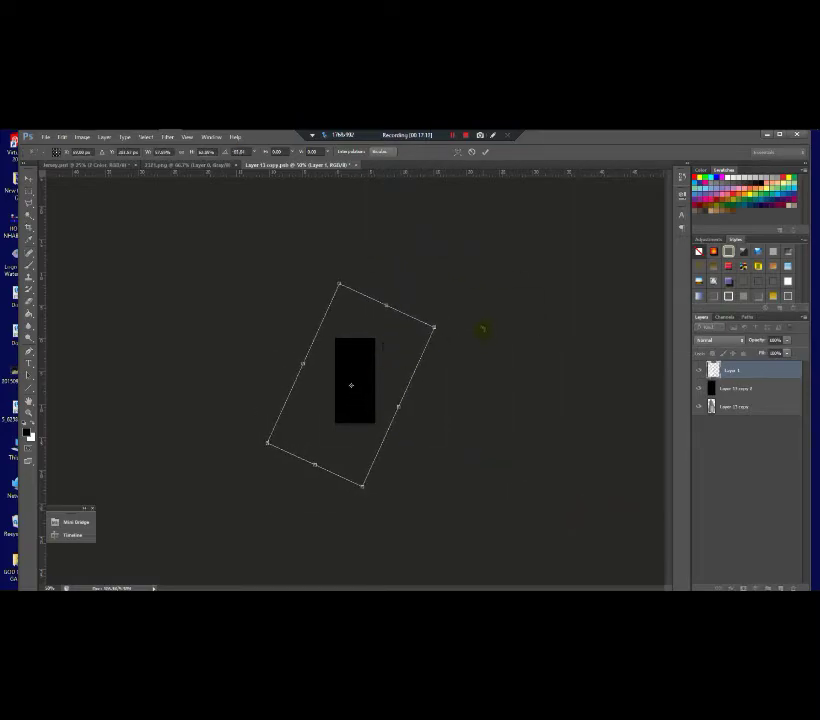
pyautogui.hotkey('ctrl', '+')
pyautogui.moveTo(458, 328); pyautogui.dragTo(474, 300)
pyautogui.press('Return')
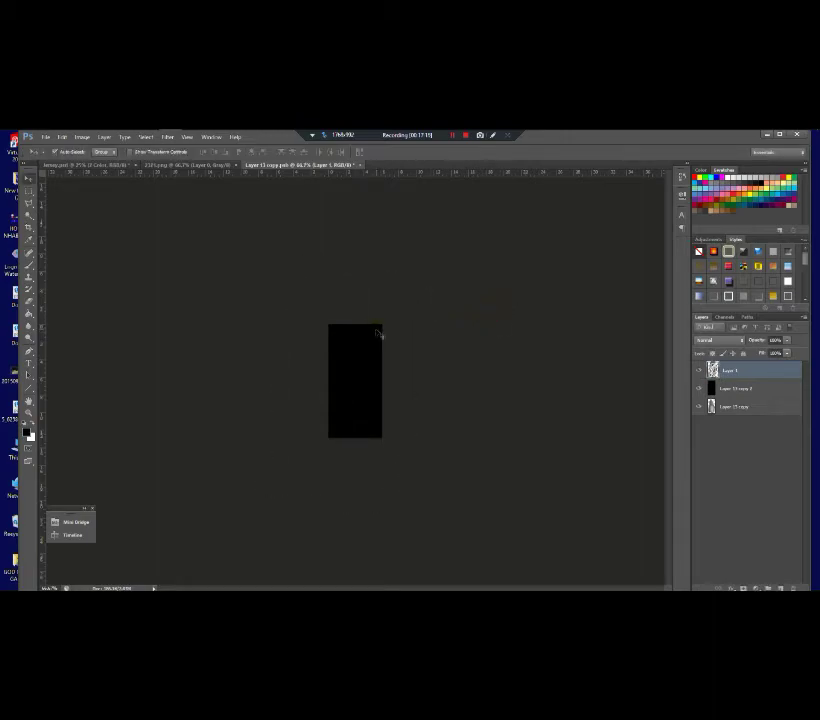
# Apply a Color Overlay to the zebra layer with dark gray RGB 31, 31, 31
pyautogui.doubleClick(794, 374)
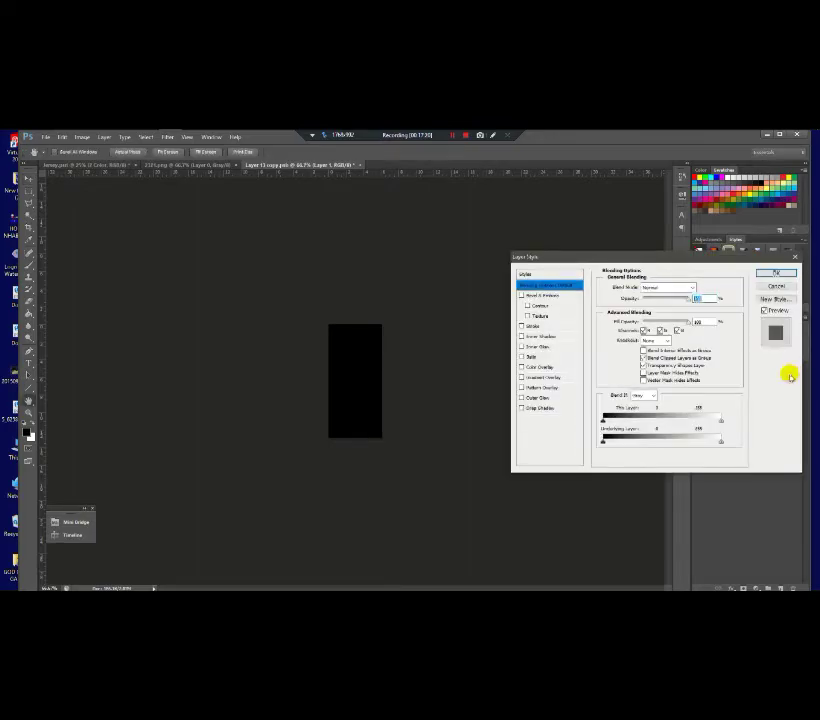
pyautogui.click(553, 365)
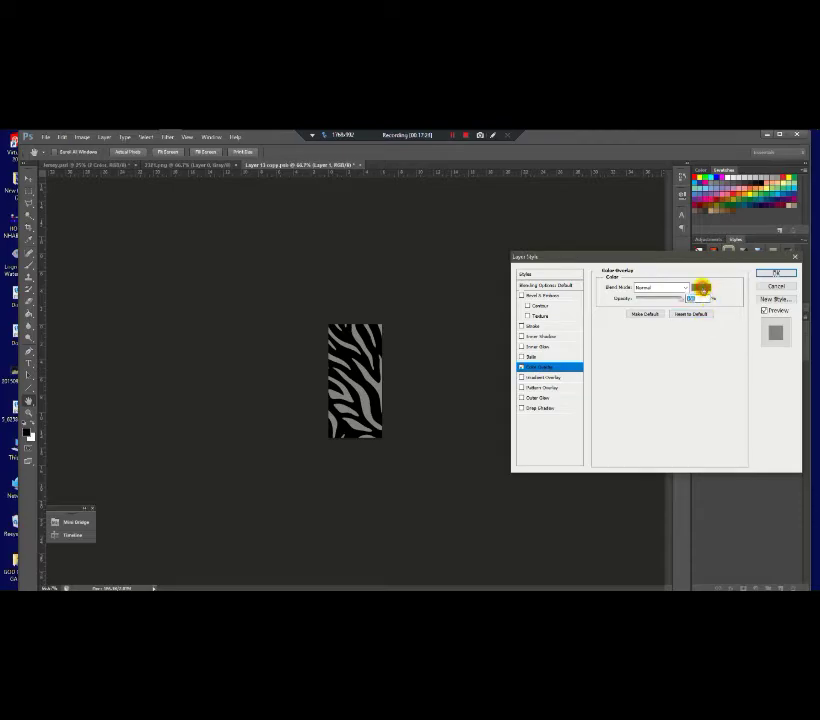
pyautogui.click(701, 288)
pyautogui.write('31')
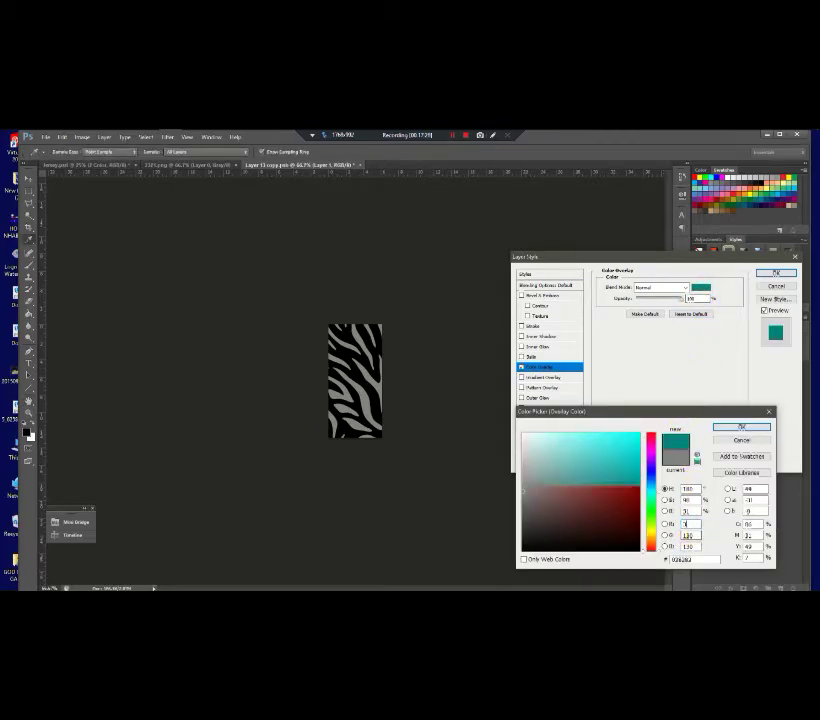
pyautogui.write('31')
pyautogui.click(690, 546)
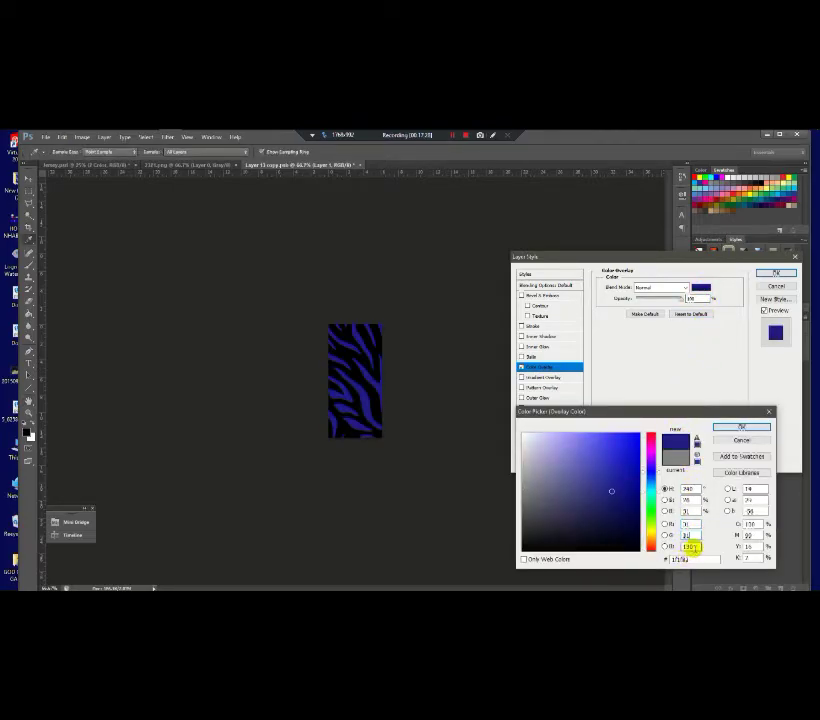
pyautogui.write('13')
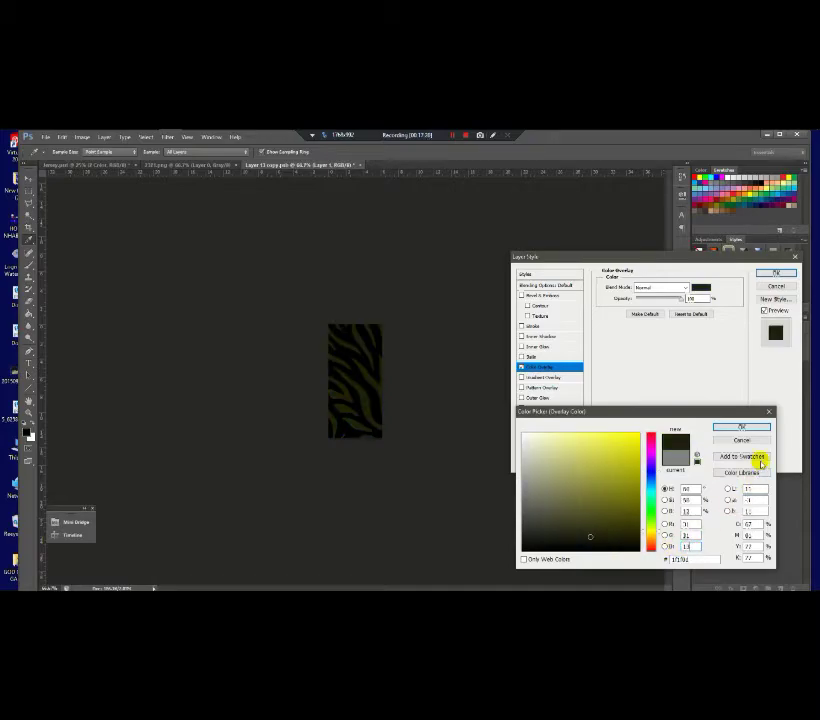
pyautogui.write('31')
pyautogui.click(740, 428)
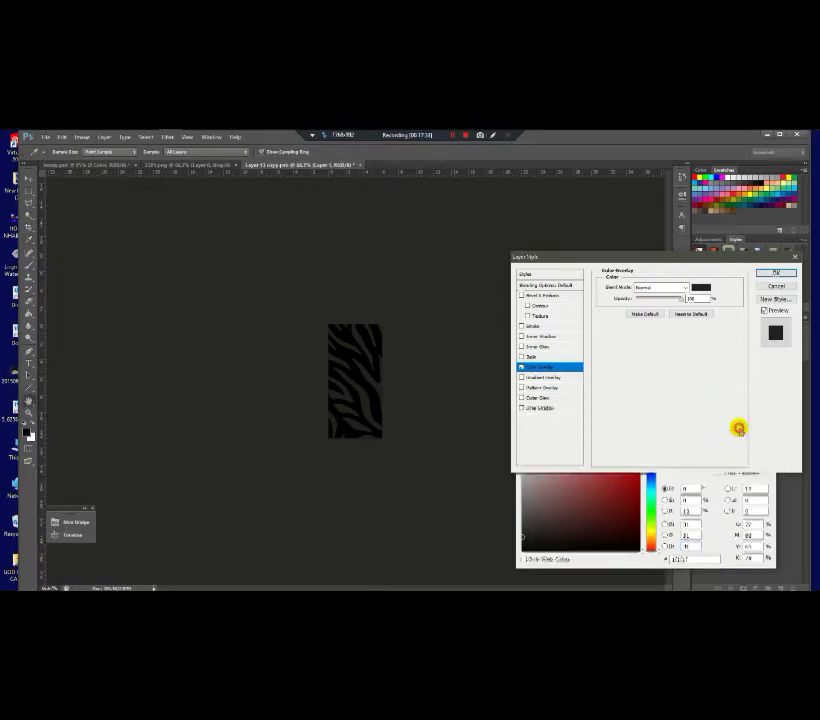
pyautogui.click(776, 273)
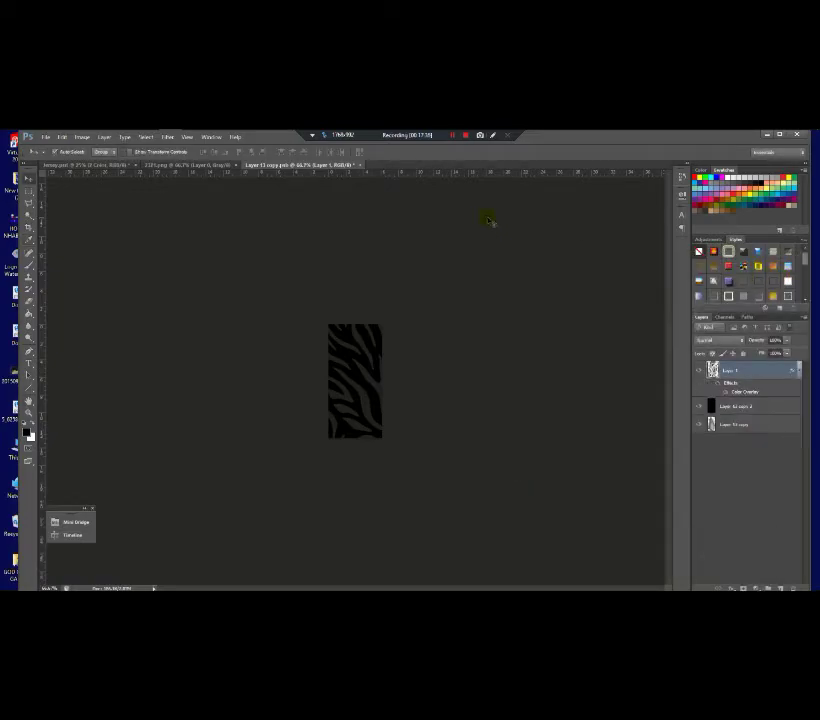
# Save and close the right sleeve's smart object and return to the Jersey.psd mockup
pyautogui.click(361, 165)
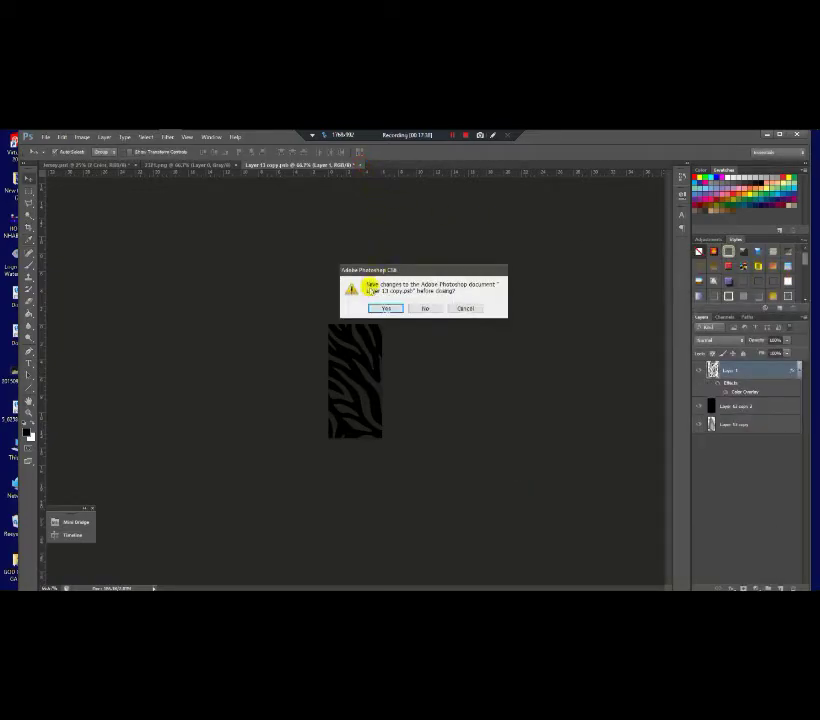
pyautogui.click(383, 307)
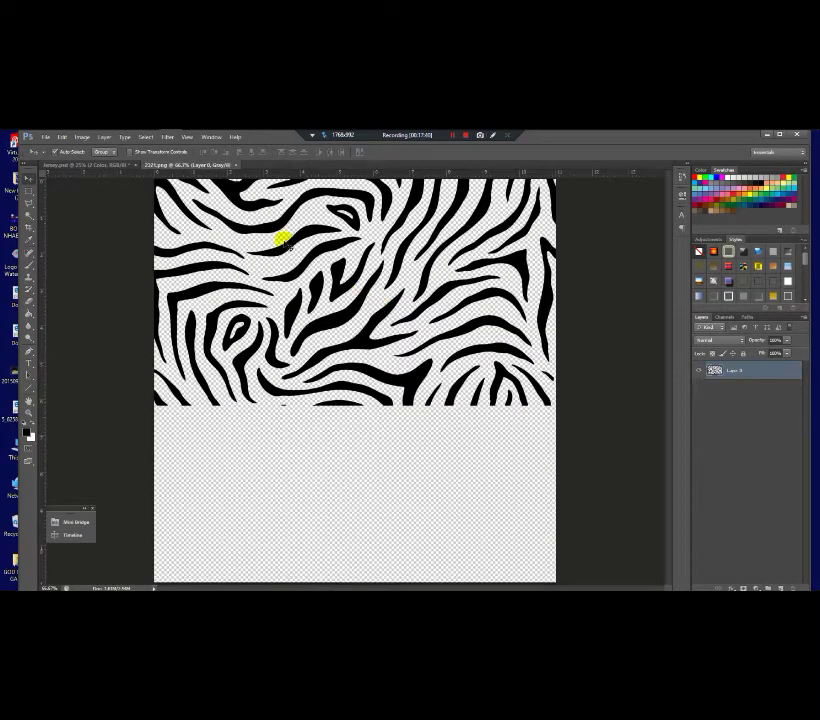
pyautogui.click(129, 168)
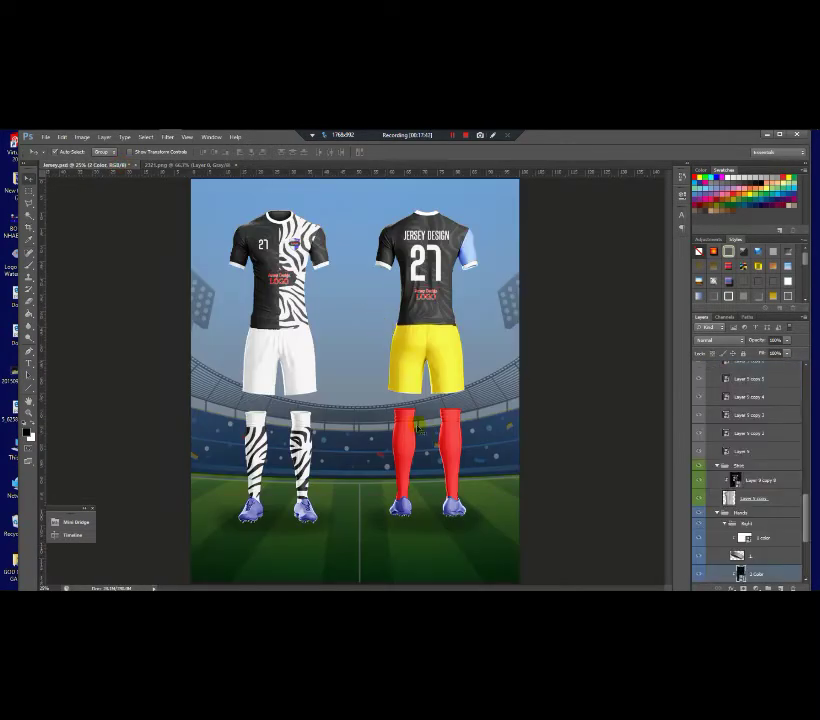
# Open the 2 Color sleeve smart object in the back view's Left group and paint its blue layer black
pyautogui.scroll(1, 417, 237)
pyautogui.scroll(-1, 527, 335)
pyautogui.moveTo(806, 512); pyautogui.dragTo(807, 548)
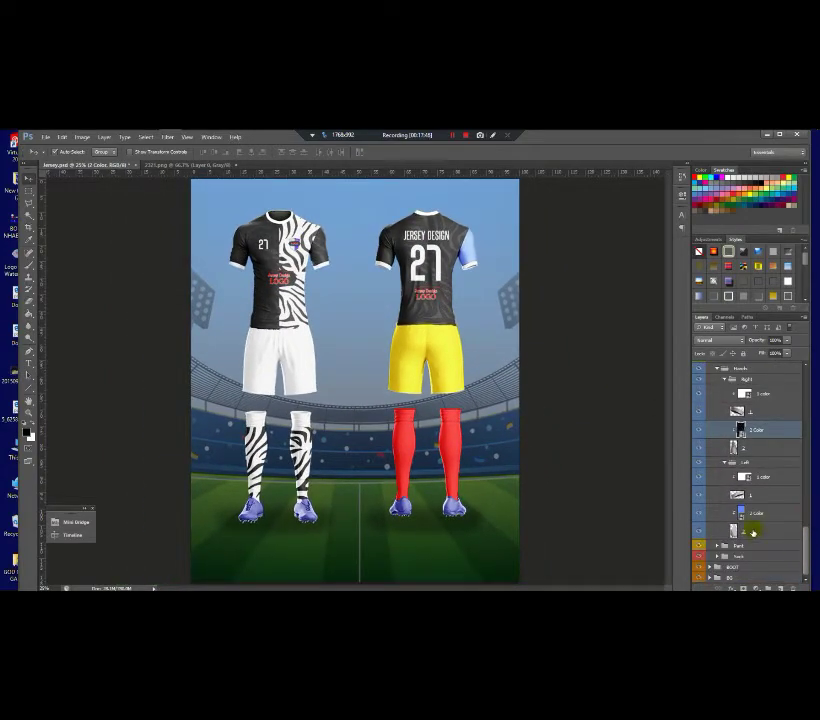
pyautogui.doubleClick(743, 514)
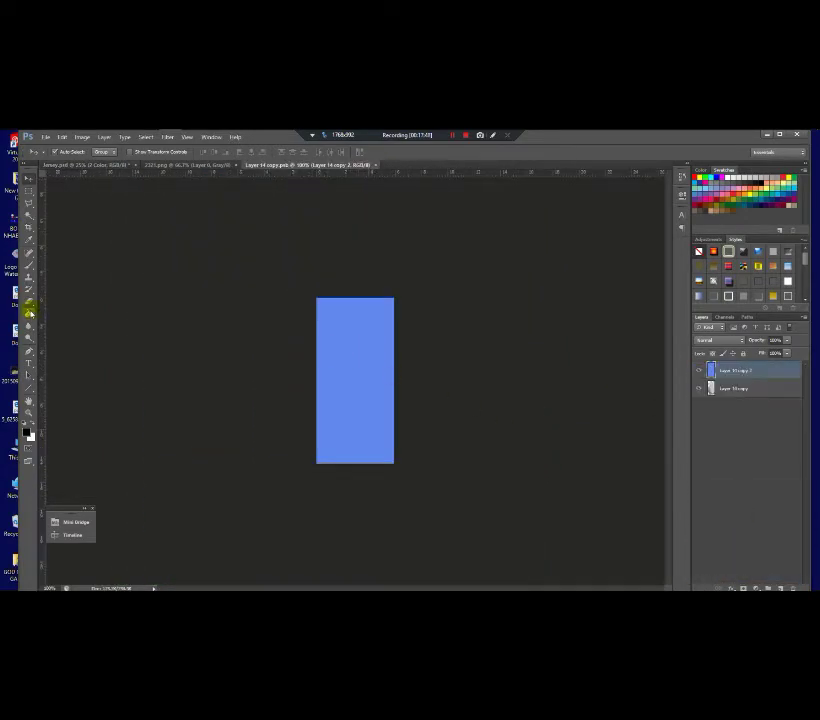
pyautogui.click(30, 266)
pyautogui.moveTo(170, 262)
pyautogui.mouseDown()
pyautogui.moveTo(338, 285)
pyautogui.moveTo(489, 341)
pyautogui.moveTo(321, 368)
pyautogui.moveTo(148, 431)
pyautogui.moveTo(143, 463)
pyautogui.moveTo(269, 243)
pyautogui.mouseUp()
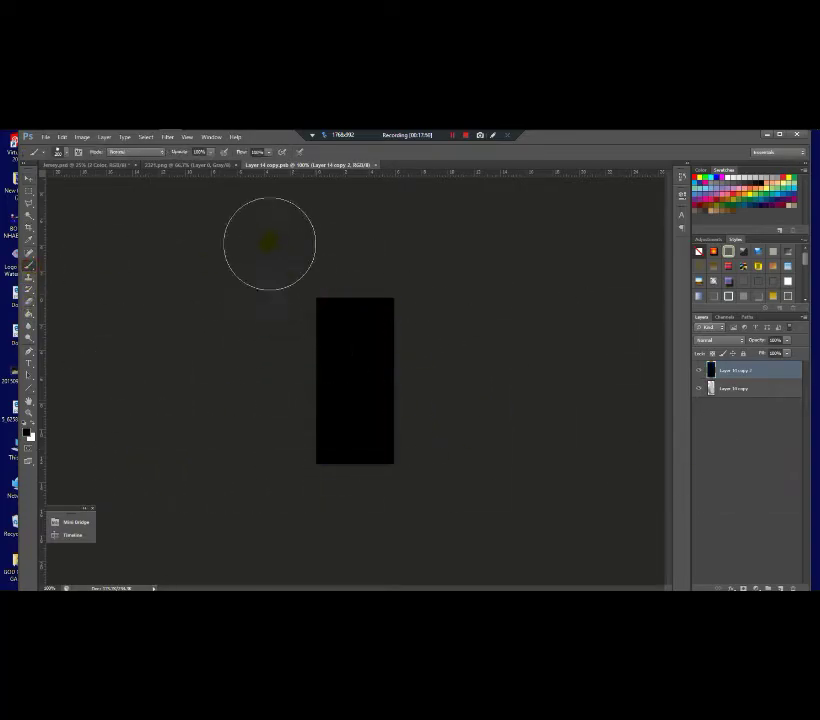
pyautogui.click(378, 166)
pyautogui.click(466, 309)
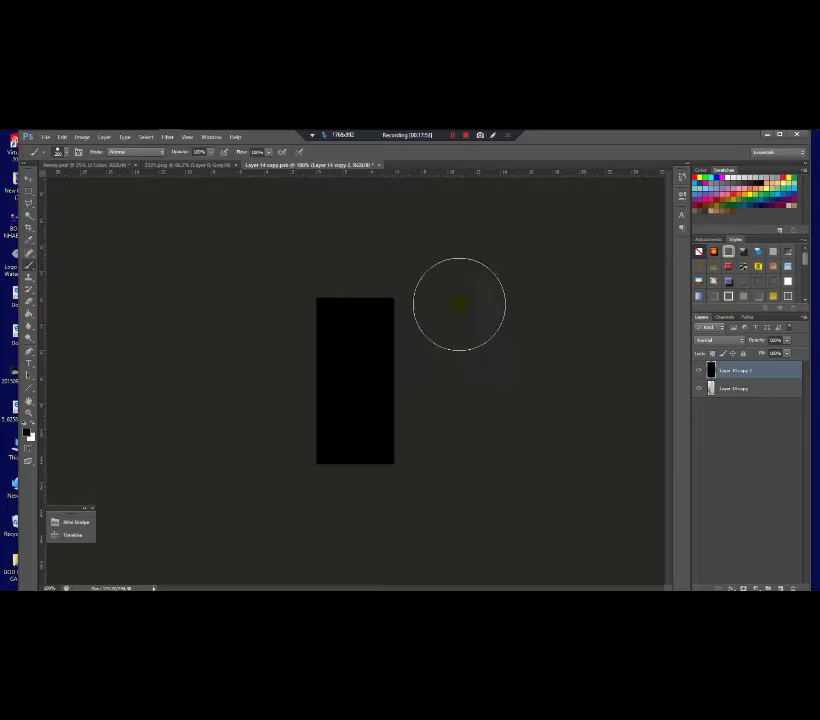
# Copy the zebra pattern from 2321.png into the black sleeve smart object as a new layer
pyautogui.click(197, 166)
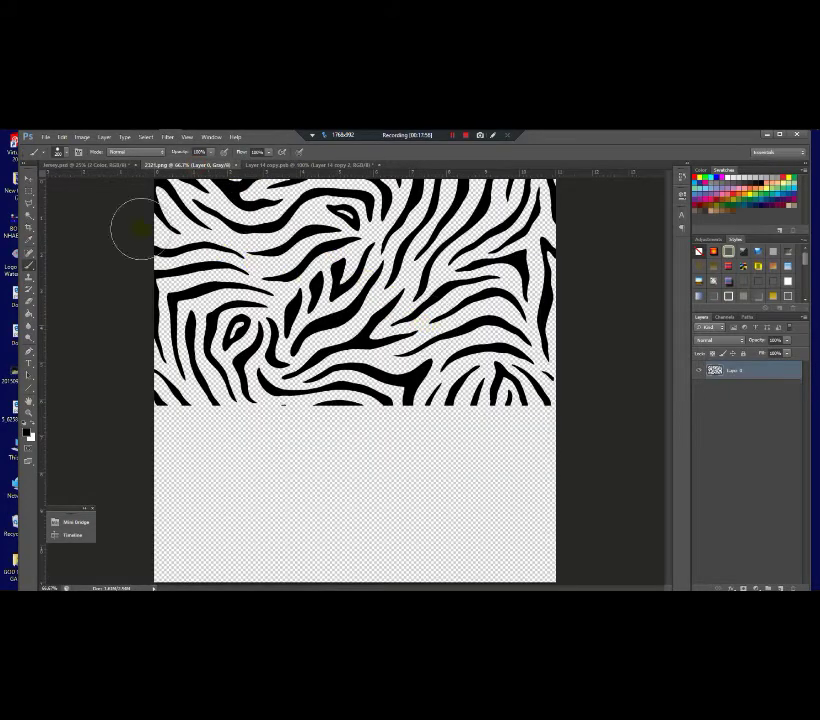
pyautogui.click(28, 178)
pyautogui.moveTo(252, 236); pyautogui.dragTo(362, 373)
# Scale down and rotate the zebra pattern with Free Transform so it covers the whole black sleeve rectangle
pyautogui.hotkey('ctrl', 't')
pyautogui.moveTo(549, 309); pyautogui.dragTo(314, 309)
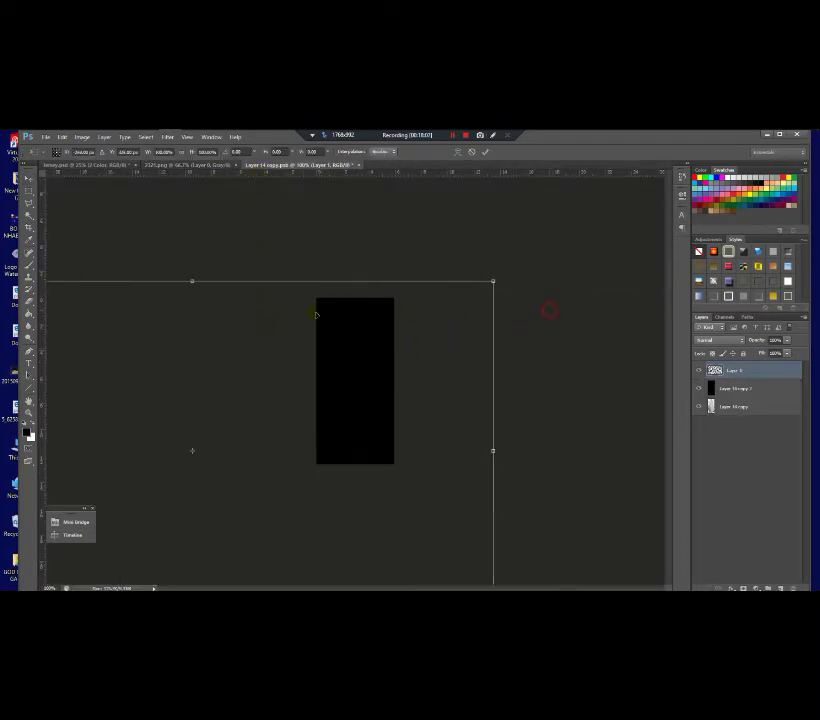
pyautogui.moveTo(490, 280); pyautogui.dragTo(210, 535)
pyautogui.moveTo(200, 540); pyautogui.dragTo(451, 290)
pyautogui.moveTo(513, 374); pyautogui.dragTo(518, 496)
pyautogui.moveTo(609, 280); pyautogui.dragTo(170, 178)
pyautogui.moveTo(399, 366); pyautogui.dragTo(430, 382)
pyautogui.press('Return')
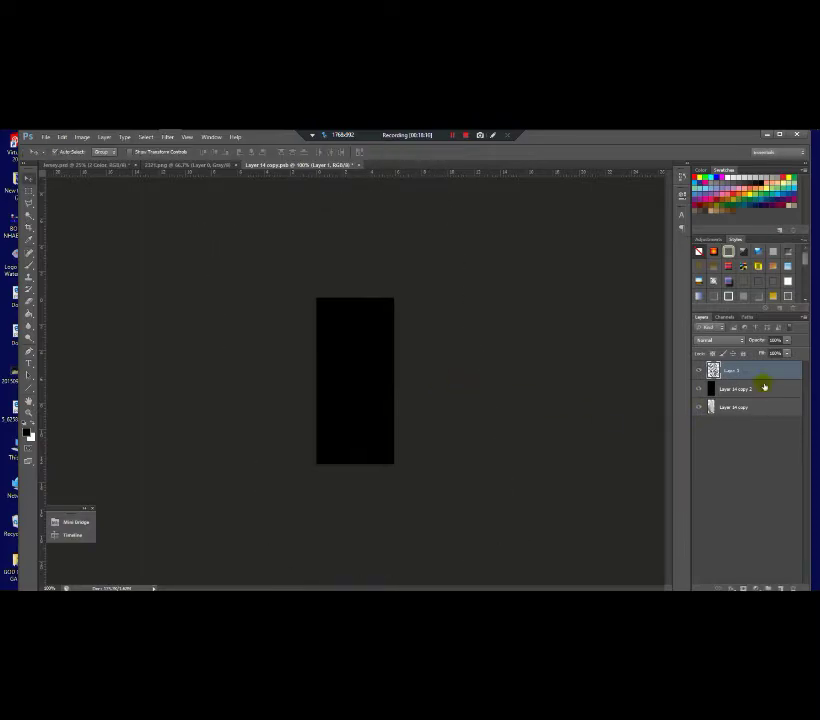
# Apply a Color Overlay to the zebra layer with dark gray RGB 31, 31, 31
pyautogui.doubleClick(766, 370)
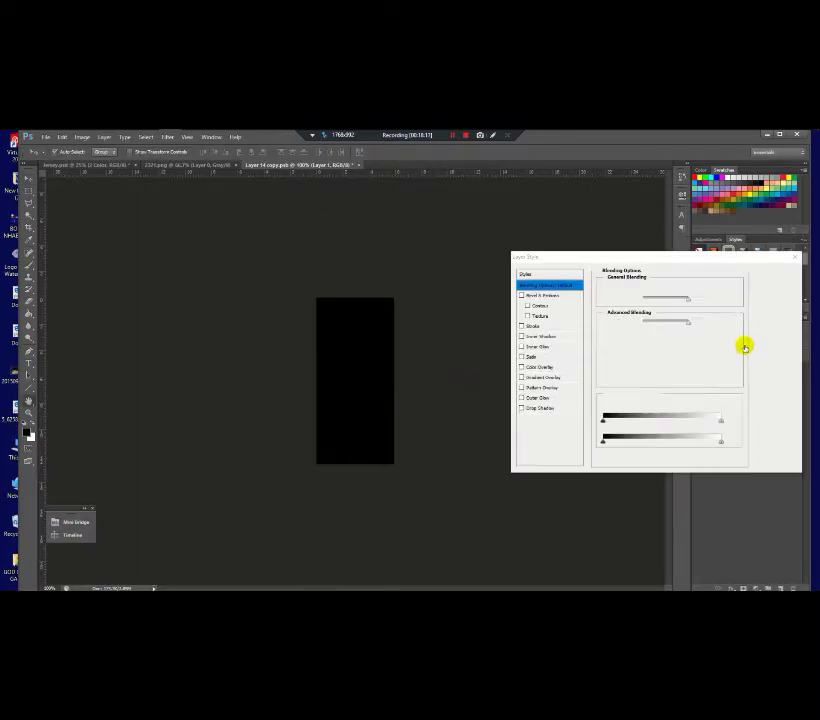
pyautogui.click(541, 367)
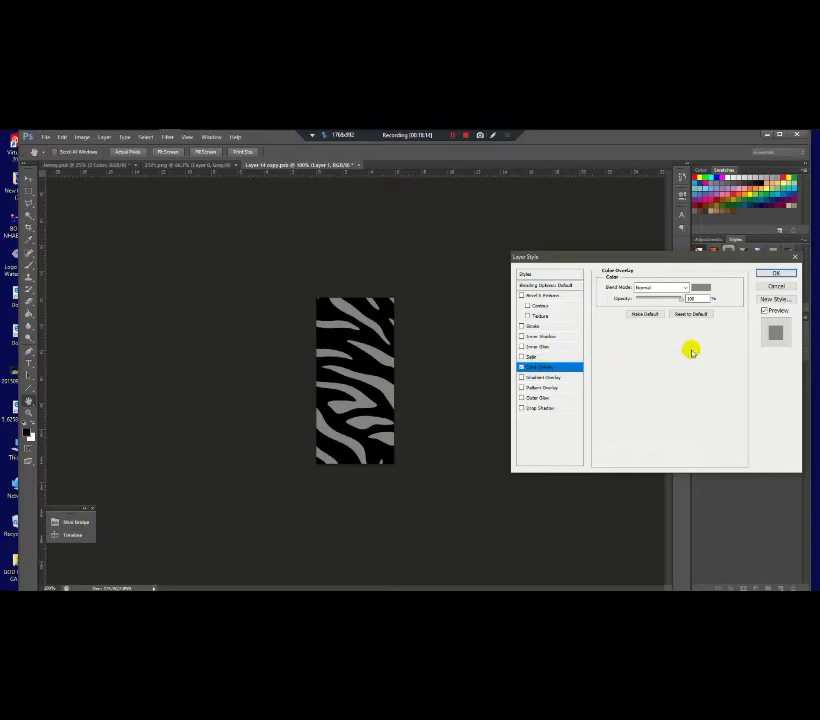
pyautogui.click(700, 287)
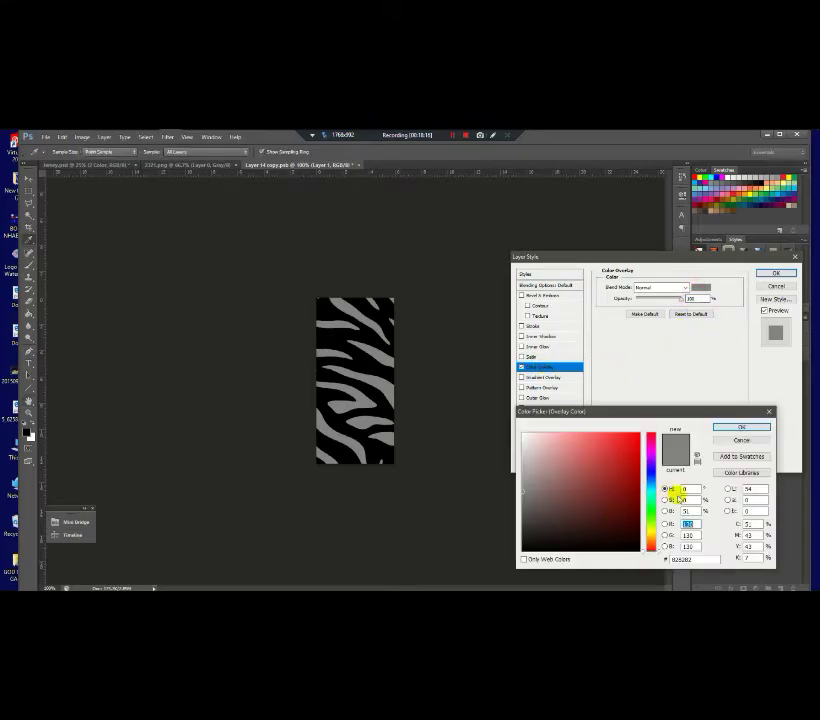
pyautogui.write('30')
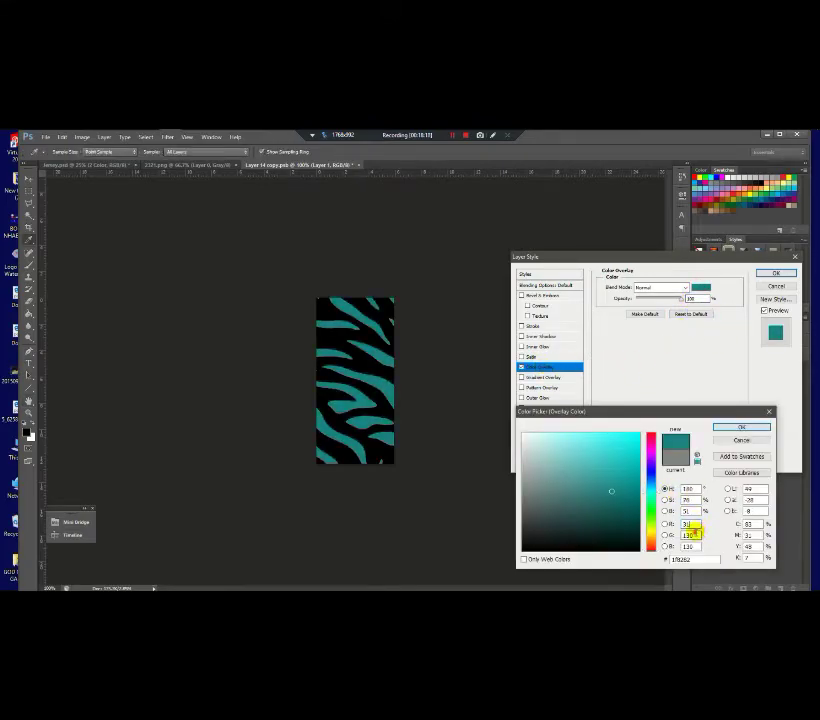
pyautogui.moveTo(697, 535); pyautogui.dragTo(586, 540)
pyautogui.write('31')
pyautogui.moveTo(697, 547); pyautogui.dragTo(622, 552)
pyautogui.write('31')
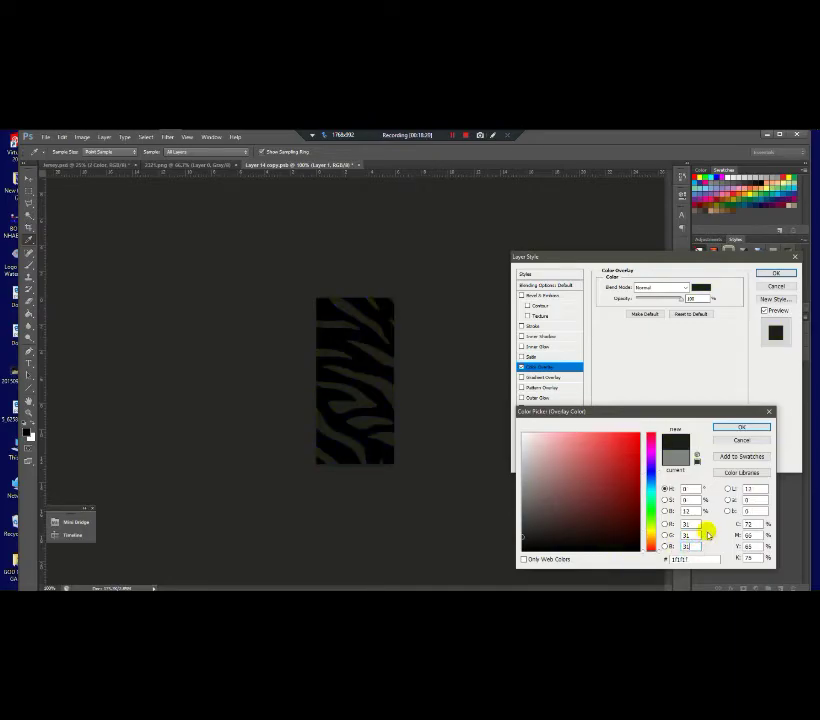
pyautogui.click(741, 427)
pyautogui.click(776, 272)
# Reposition the zebra pattern over the sleeve rectangle so a different part of the stripes fills it
pyautogui.hotkey('ctrl', 't')
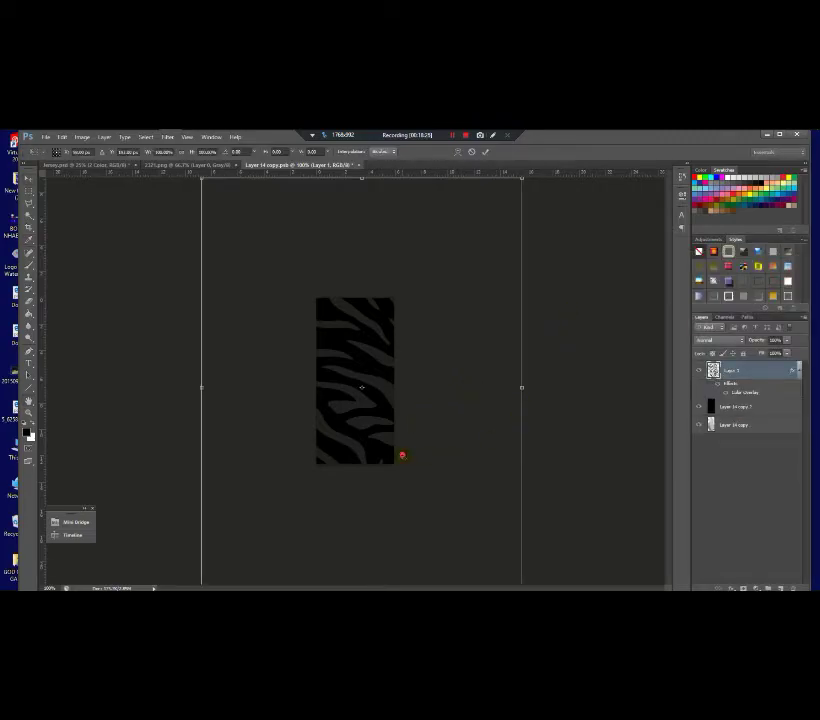
pyautogui.scroll(-2, 402, 455)
pyautogui.moveTo(408, 445); pyautogui.dragTo(422, 425)
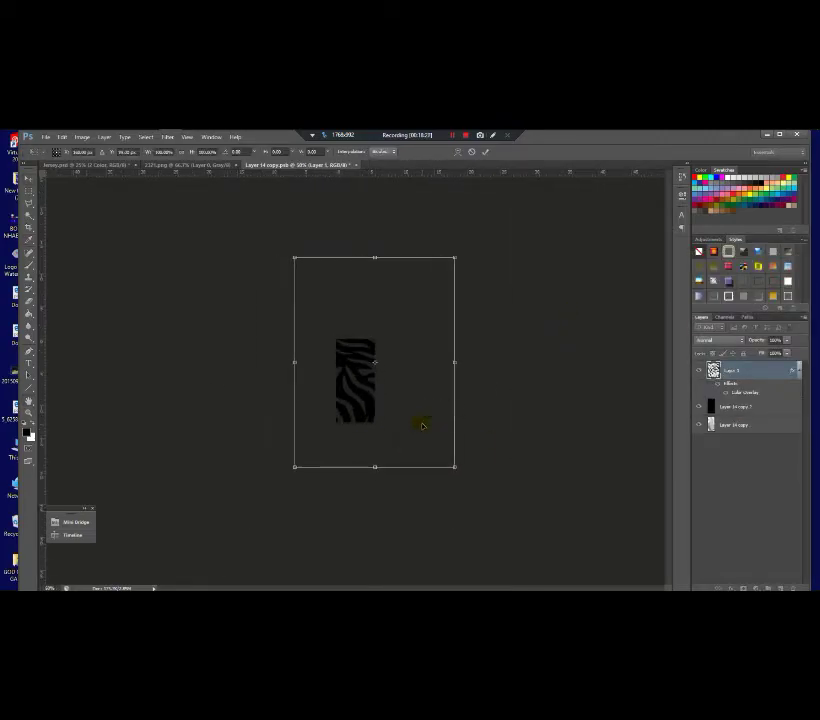
pyautogui.press('Return')
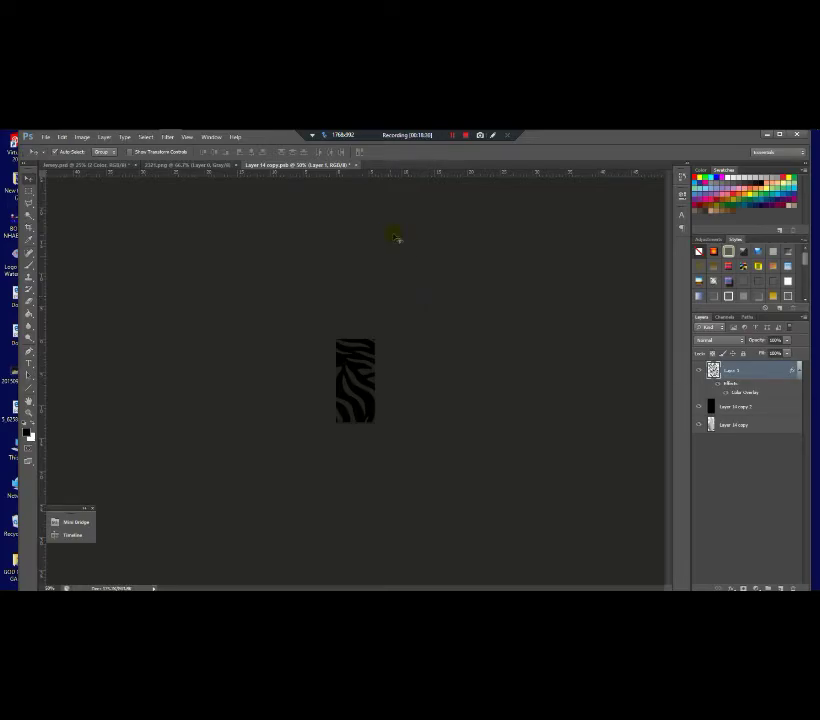
# Save and close the left sleeve's smart object and return to the Jersey.psd mockup
pyautogui.click(354, 166)
pyautogui.click(388, 312)
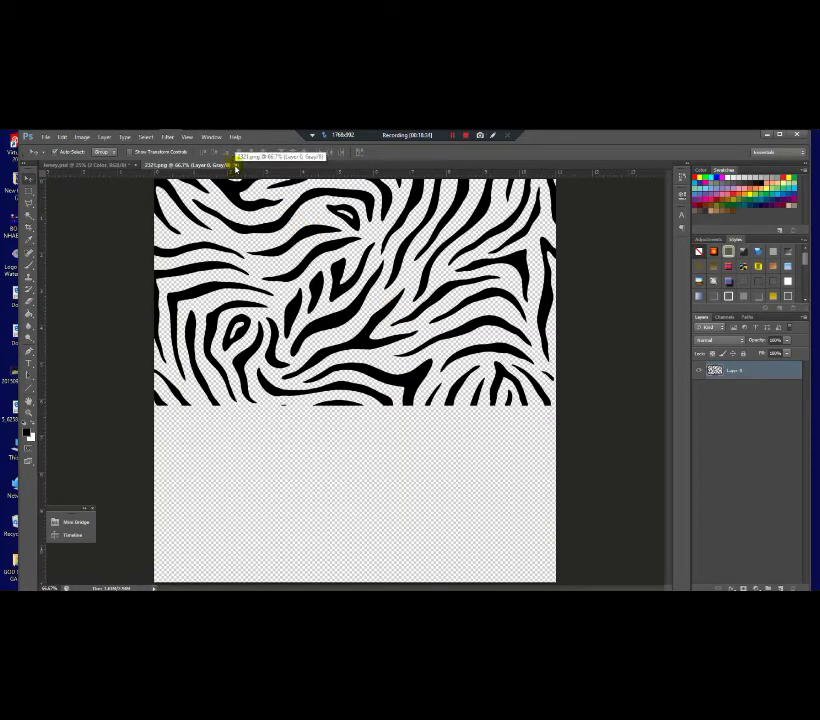
pyautogui.click(124, 165)
# Open the Pant Color smart object in the back view's Pant group
pyautogui.scroll(-1, 445, 231)
pyautogui.scroll(3, 437, 238)
pyautogui.scroll(-3, 430, 245)
pyautogui.scroll(2, 405, 275)
pyautogui.scroll(-1, 400, 280)
pyautogui.scroll(-3, 760, 470)
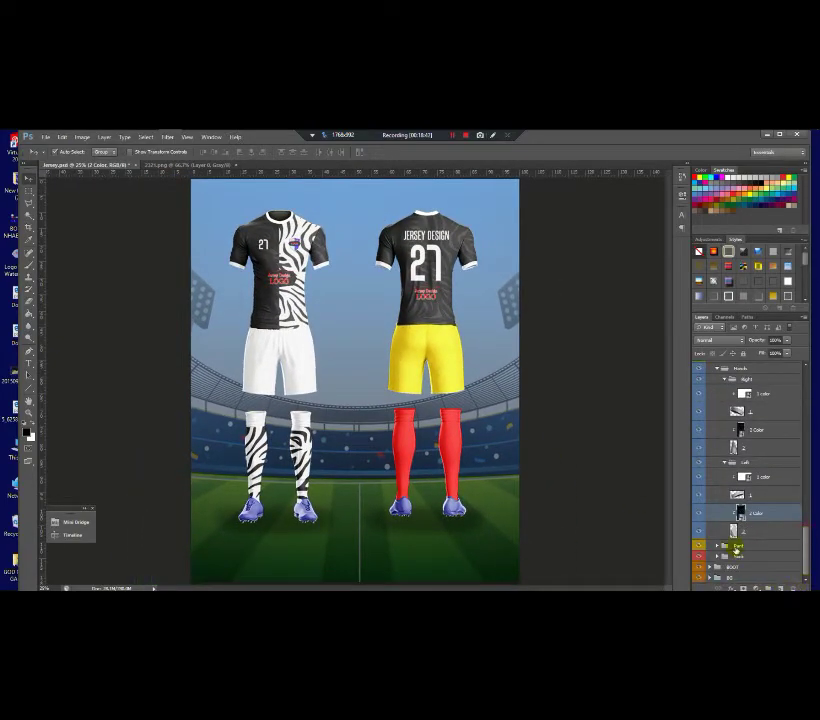
pyautogui.click(718, 547)
pyautogui.doubleClick(737, 561)
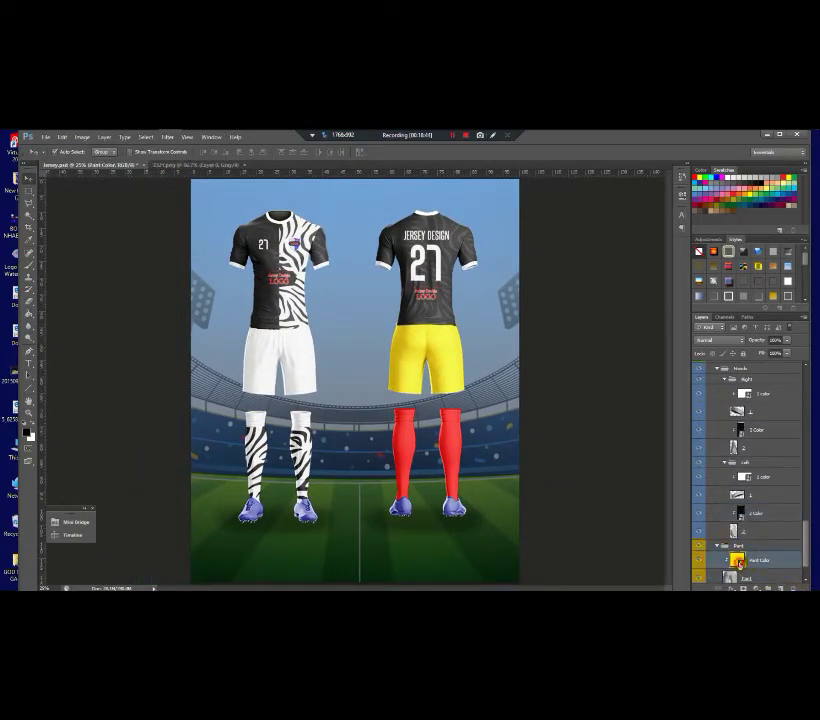
# Brush the whole yellow shorts layer over with white (ffffff), and save and close the smart object
pyautogui.click(30, 265)
pyautogui.moveTo(214, 262)
pyautogui.mouseDown()
pyautogui.moveTo(143, 297)
pyautogui.moveTo(325, 493)
pyautogui.moveTo(383, 511)
pyautogui.mouseUp()
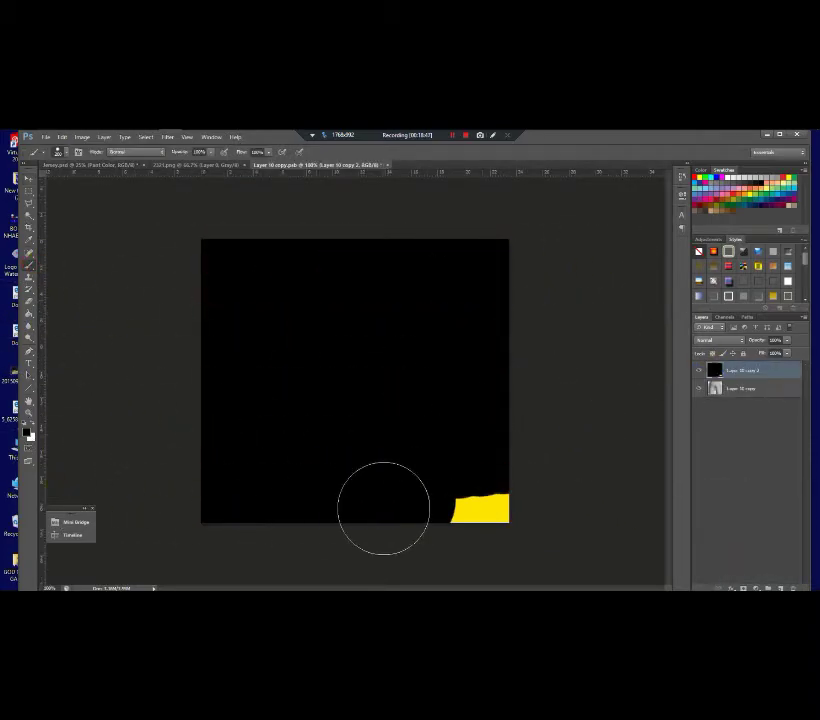
pyautogui.click(27, 434)
pyautogui.moveTo(613, 518); pyautogui.dragTo(455, 416)
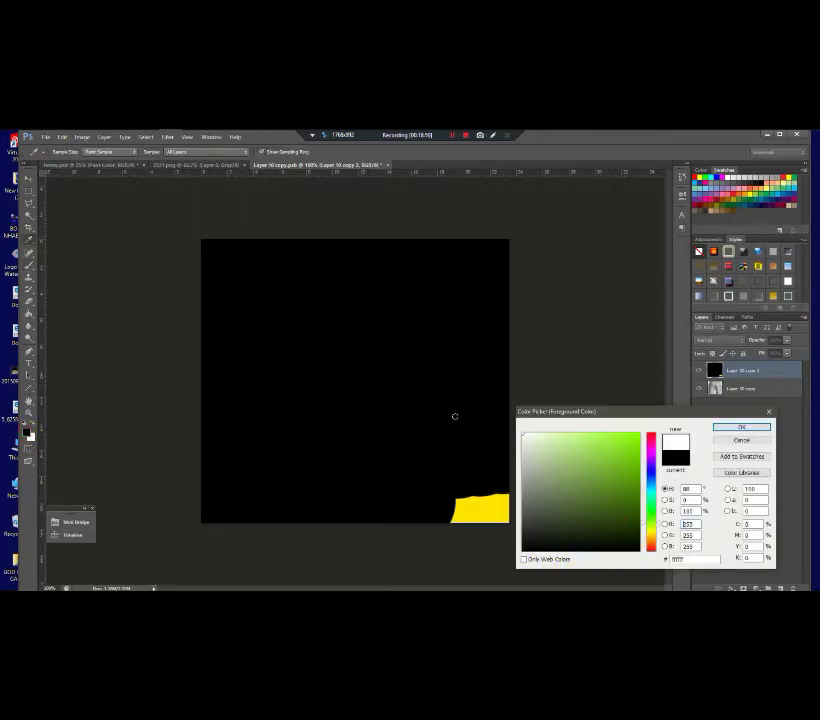
pyautogui.click(758, 427)
pyautogui.moveTo(524, 489)
pyautogui.mouseDown()
pyautogui.moveTo(197, 516)
pyautogui.moveTo(72, 504)
pyautogui.moveTo(517, 473)
pyautogui.moveTo(622, 363)
pyautogui.moveTo(442, 436)
pyautogui.moveTo(54, 411)
pyautogui.moveTo(346, 395)
pyautogui.moveTo(679, 319)
pyautogui.moveTo(483, 347)
pyautogui.moveTo(115, 349)
pyautogui.moveTo(147, 297)
pyautogui.moveTo(462, 282)
pyautogui.moveTo(546, 218)
pyautogui.moveTo(494, 246)
pyautogui.moveTo(40, 201)
pyautogui.mouseUp()
pyautogui.click(385, 165)
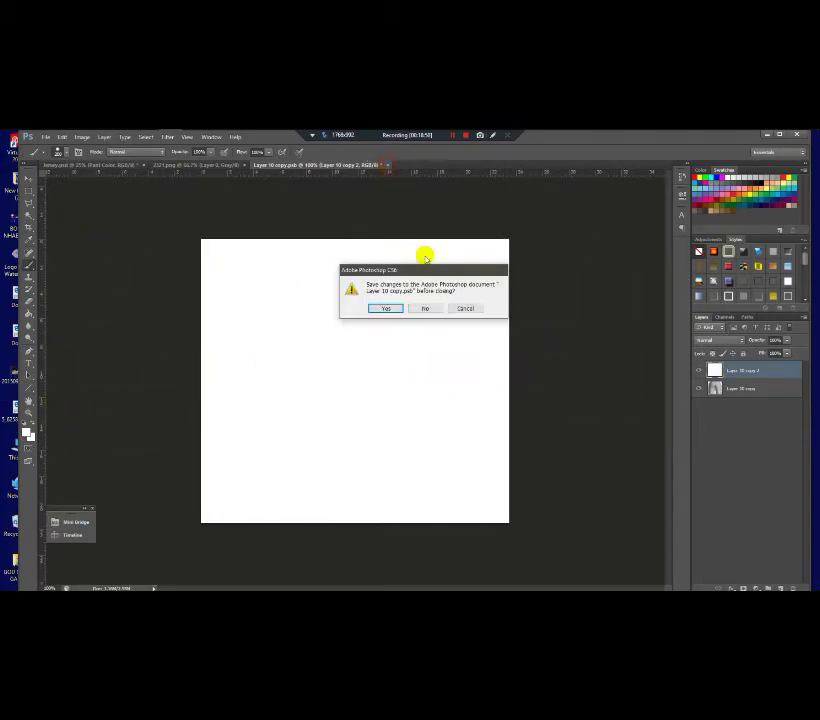
pyautogui.click(392, 306)
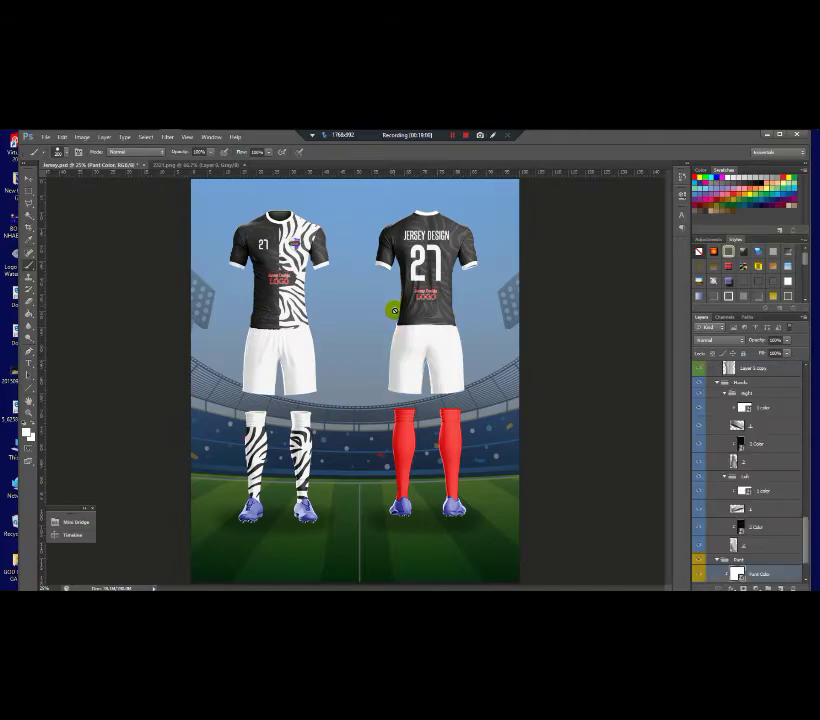
# Open the Sock Right color smart object in the back view's Sock group and paint its red layer white
pyautogui.moveTo(799, 533); pyautogui.dragTo(806, 565)
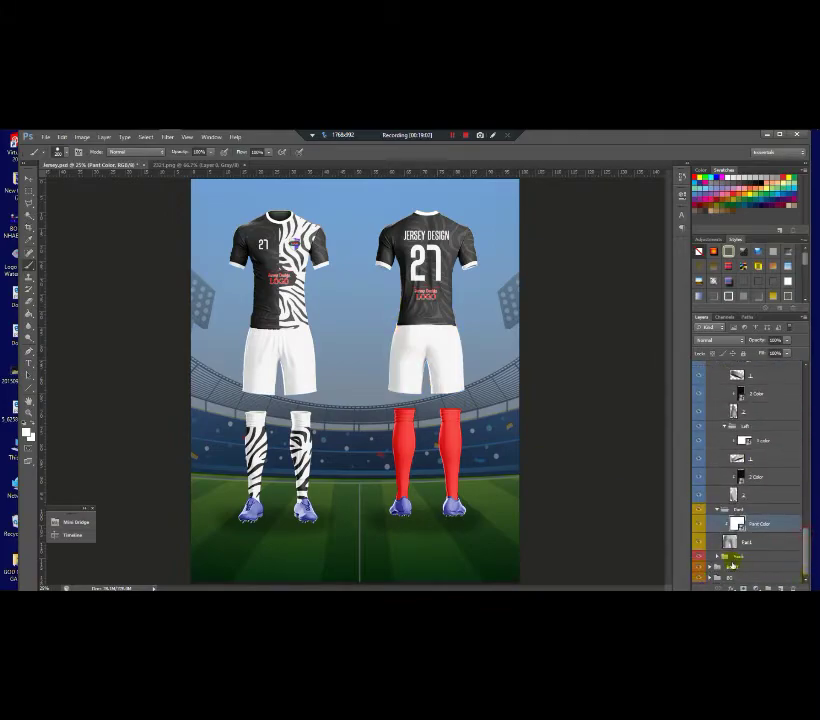
pyautogui.click(717, 556)
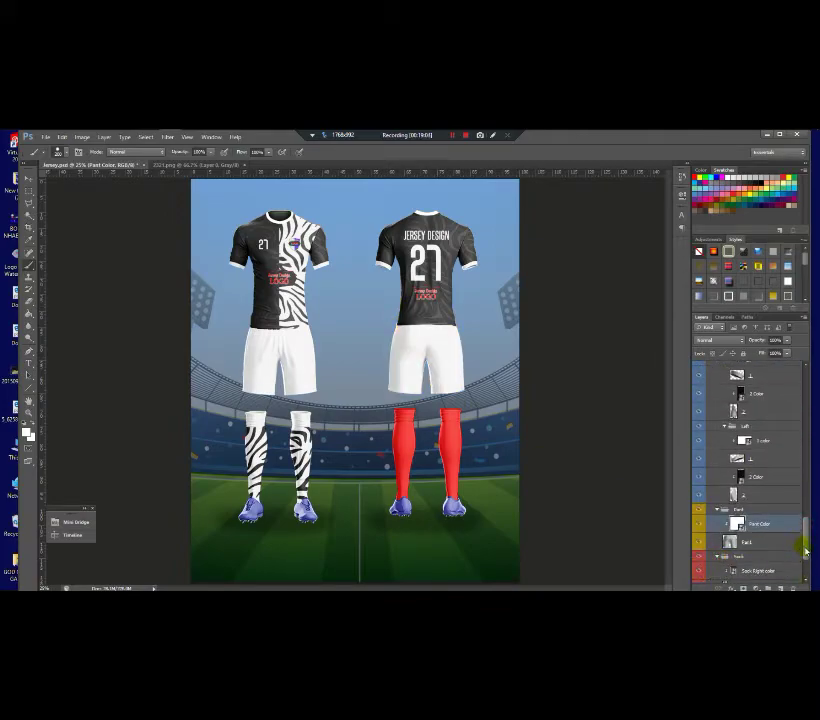
pyautogui.moveTo(805, 550); pyautogui.dragTo(804, 576)
pyautogui.click(727, 498)
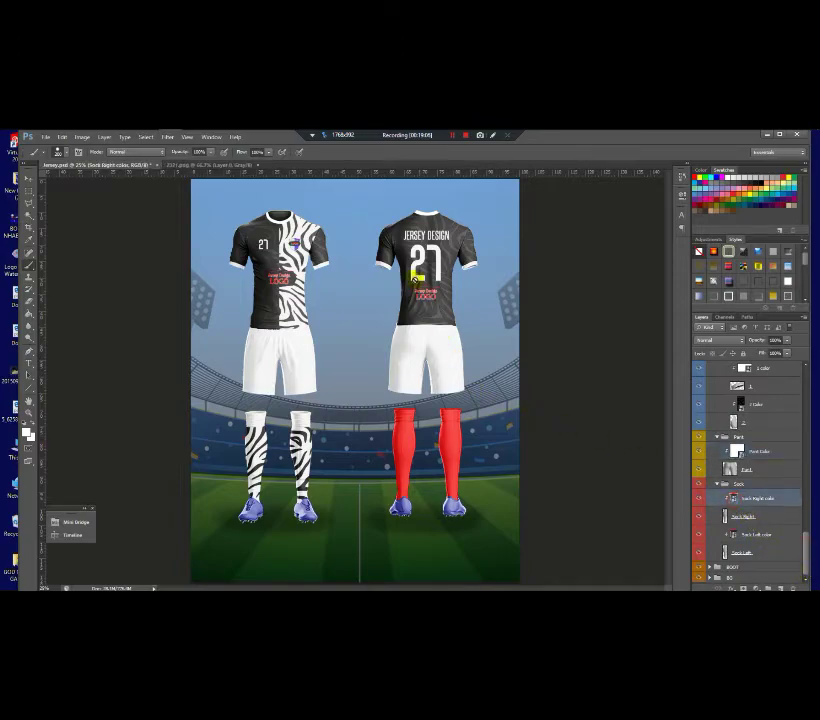
pyautogui.doubleClick(733, 498)
pyautogui.moveTo(330, 200)
pyautogui.mouseDown()
pyautogui.moveTo(372, 214)
pyautogui.moveTo(368, 397)
pyautogui.moveTo(345, 570)
pyautogui.moveTo(401, 293)
pyautogui.moveTo(360, 262)
pyautogui.mouseUp()
# Copy the zebra pattern from 2321.png into the right sock and position it over the sock shape with the white layer hidden
pyautogui.click(180, 166)
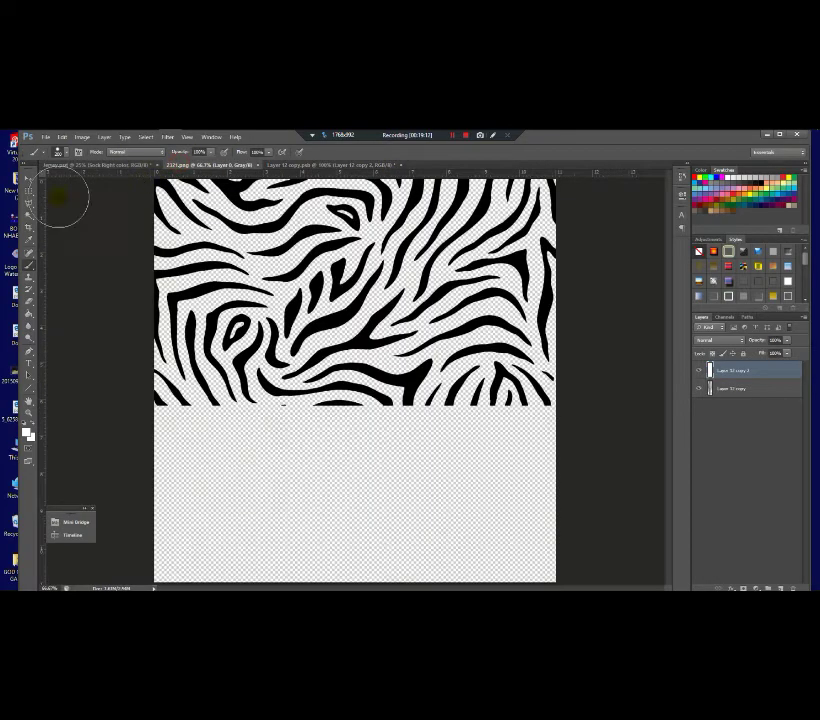
pyautogui.click(27, 179)
pyautogui.moveTo(247, 225); pyautogui.dragTo(358, 432)
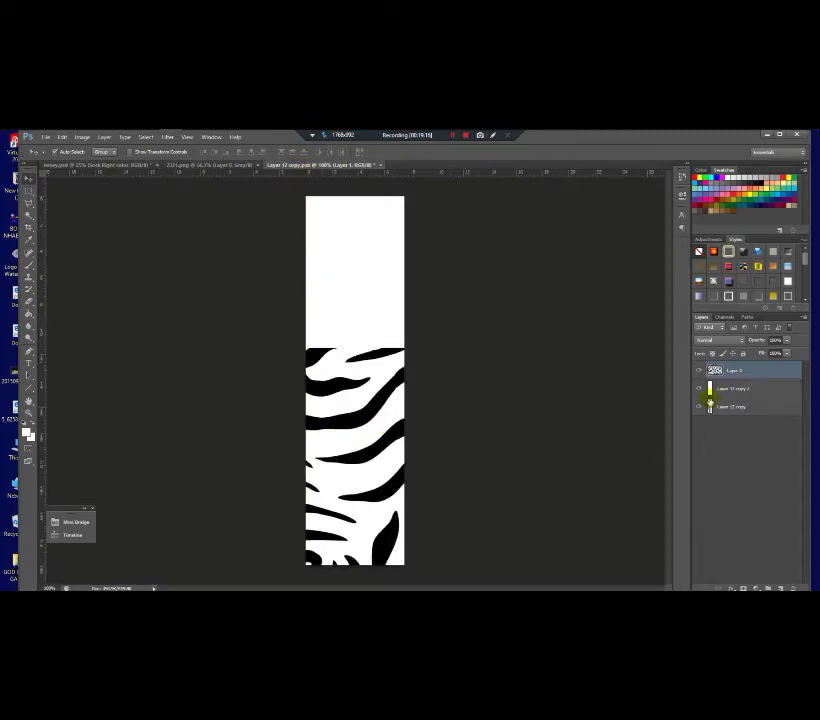
pyautogui.click(700, 388)
pyautogui.moveTo(372, 363)
pyautogui.mouseDown()
pyautogui.moveTo(383, 317)
pyautogui.moveTo(428, 271)
pyautogui.moveTo(434, 240)
pyautogui.moveTo(388, 223)
pyautogui.moveTo(315, 229)
pyautogui.moveTo(388, 226)
pyautogui.moveTo(340, 229)
pyautogui.mouseUp()
# Erase the zebra stripes over the right sock's cuff and show the white layer again
pyautogui.click(28, 305)
pyautogui.click(348, 208)
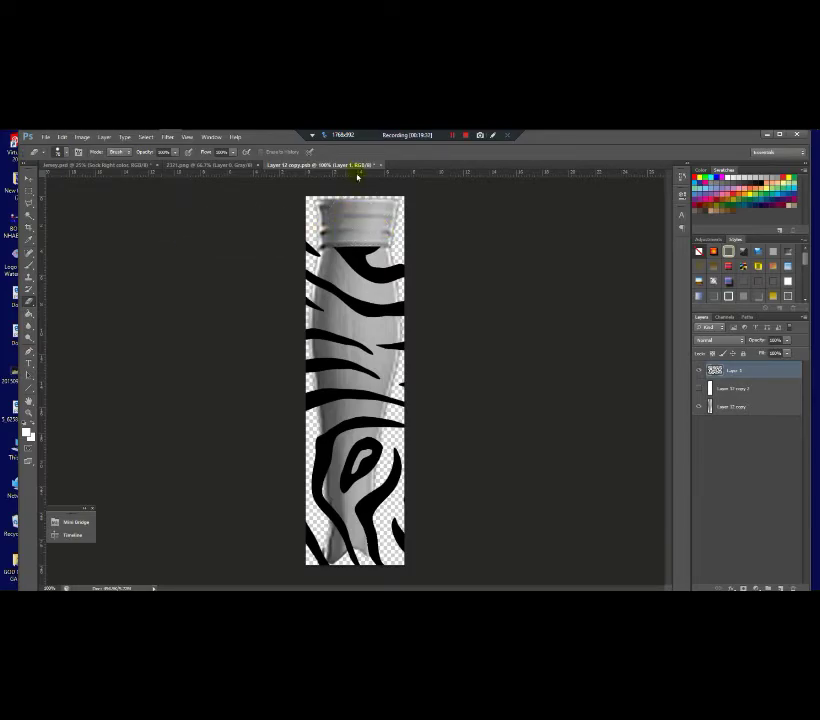
pyautogui.click(698, 389)
# Save and close the right sock's smart object and return to the Jersey.psd mockup
pyautogui.click(379, 168)
pyautogui.click(381, 305)
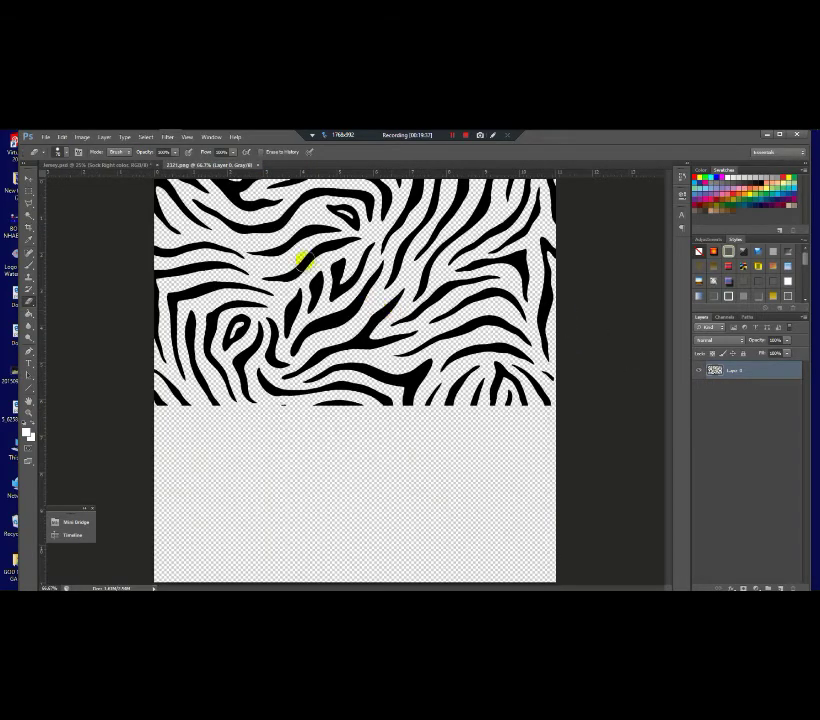
pyautogui.click(104, 165)
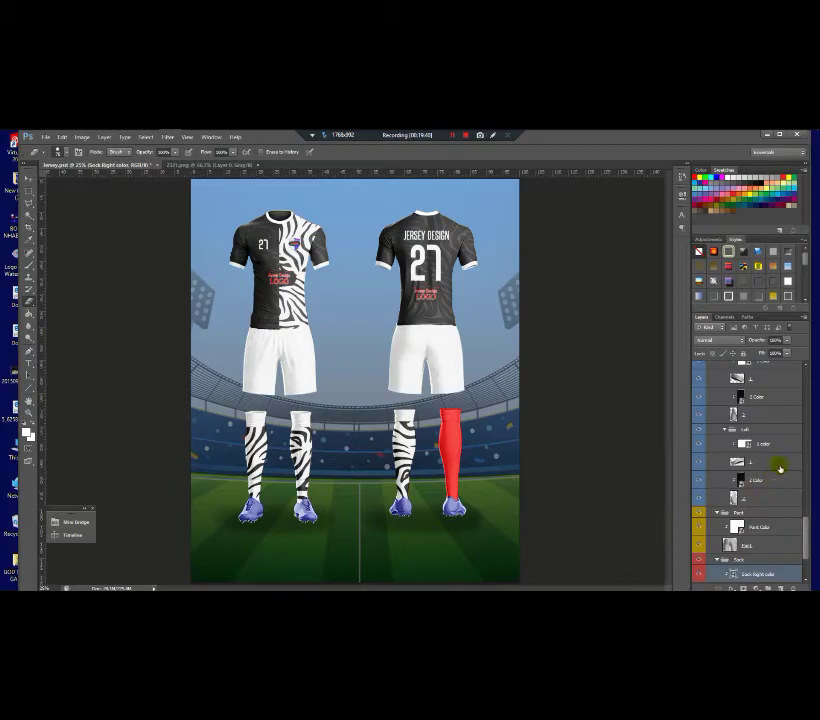
# Open the back view's Sock Left color smart object and paint its red layer white
pyautogui.moveTo(807, 521); pyautogui.dragTo(806, 543)
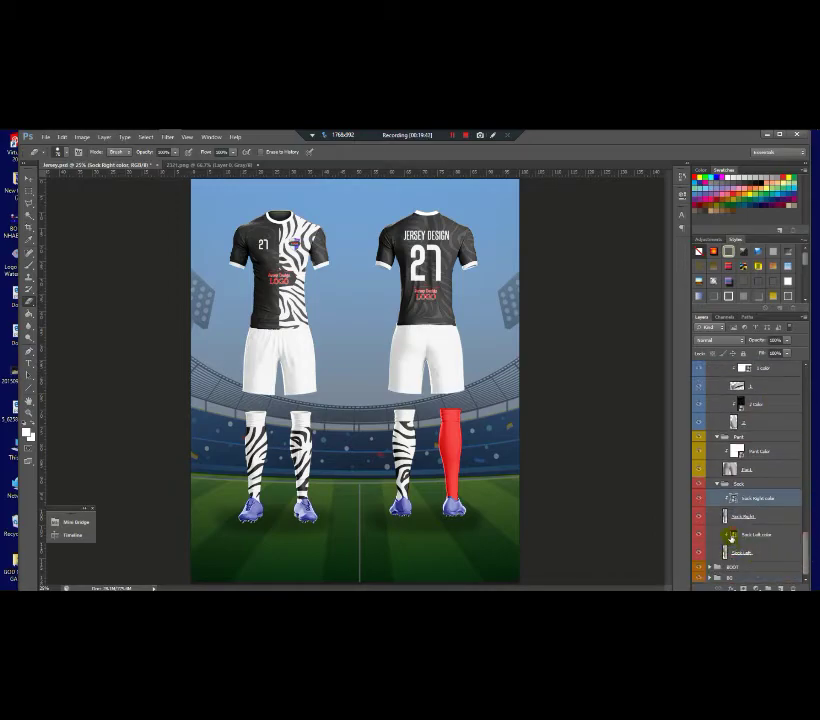
pyautogui.doubleClick(735, 535)
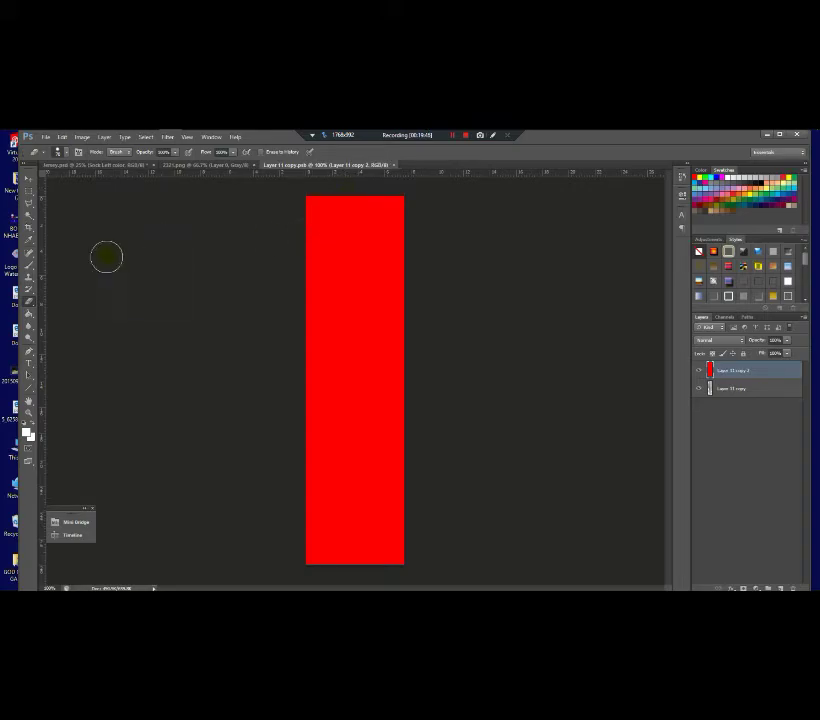
pyautogui.click(30, 266)
pyautogui.moveTo(388, 223)
pyautogui.mouseDown()
pyautogui.moveTo(542, 245)
pyautogui.moveTo(111, 335)
pyautogui.moveTo(221, 421)
pyautogui.moveTo(424, 470)
pyautogui.moveTo(358, 513)
pyautogui.moveTo(397, 554)
pyautogui.mouseUp()
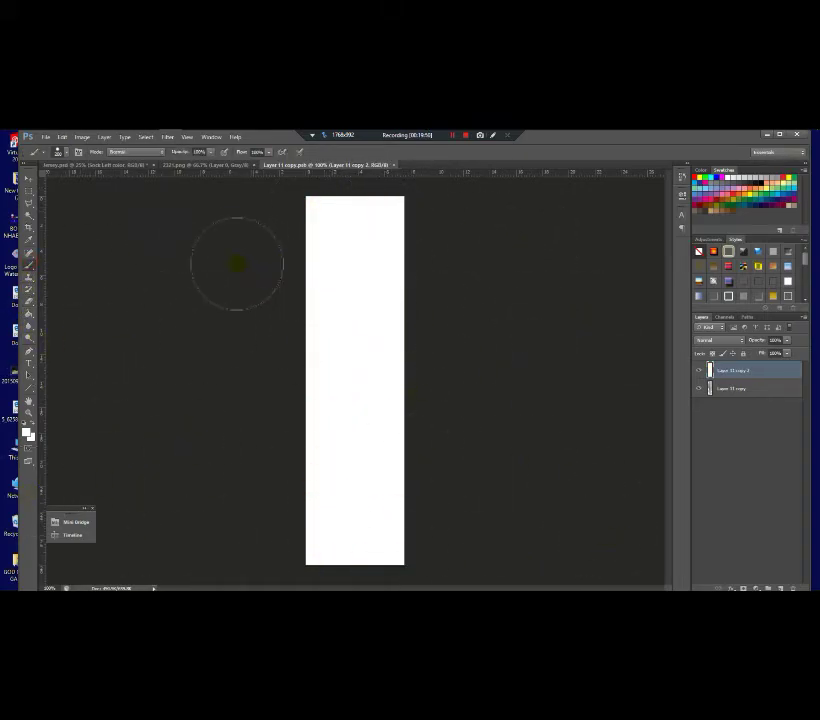
# Copy the zebra pattern from 2321.png into the left sock and position it below the cuff, hiding the white layer only while aligning
pyautogui.click(215, 166)
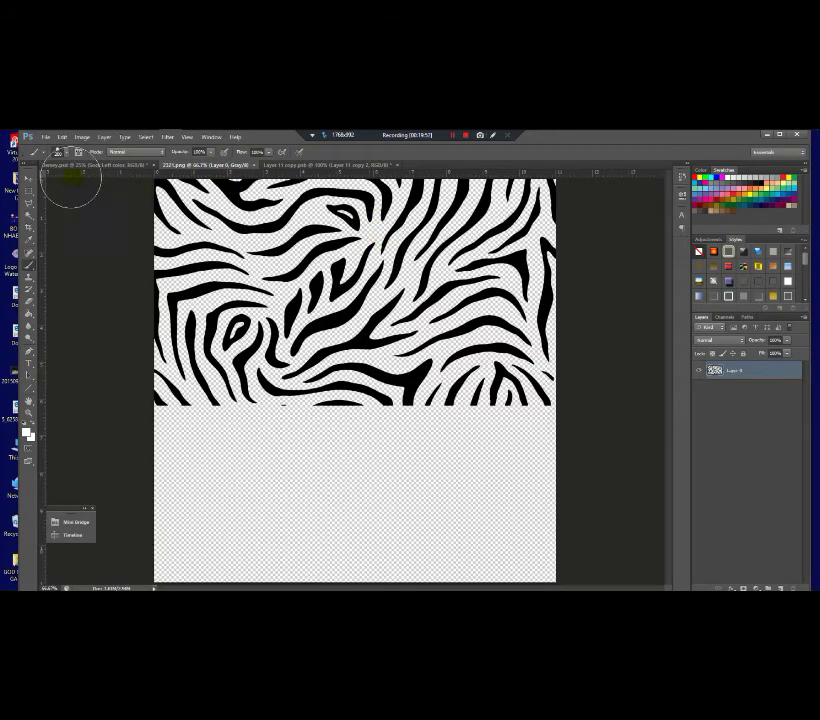
pyautogui.click(29, 179)
pyautogui.moveTo(243, 208); pyautogui.dragTo(291, 330)
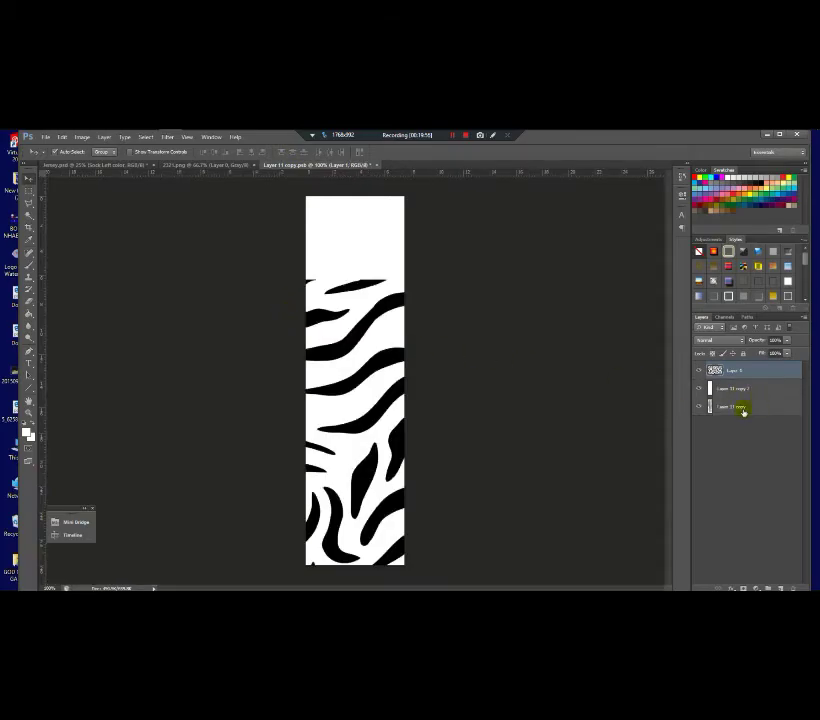
pyautogui.click(699, 389)
pyautogui.moveTo(352, 342); pyautogui.dragTo(281, 292)
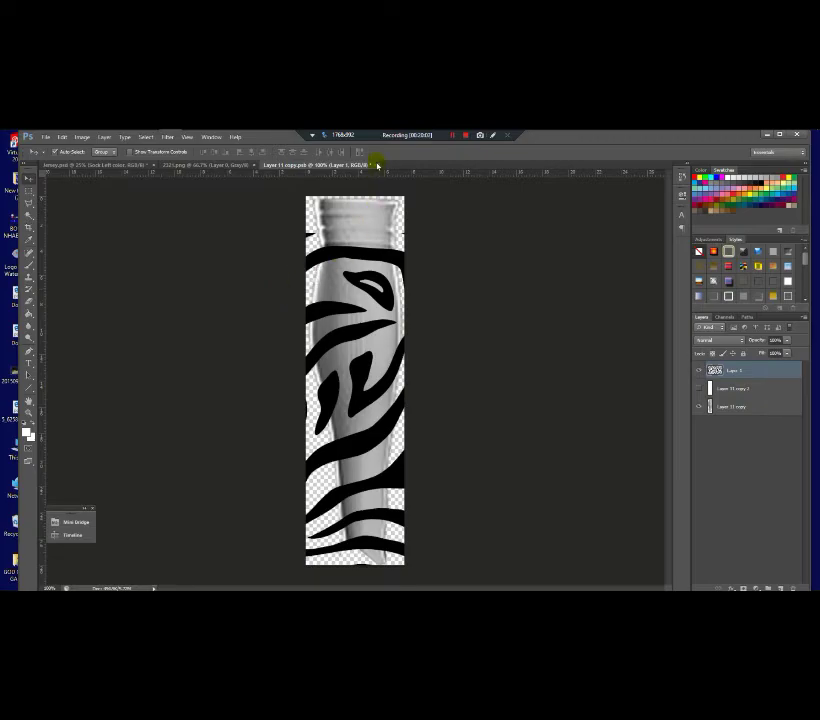
pyautogui.click(699, 389)
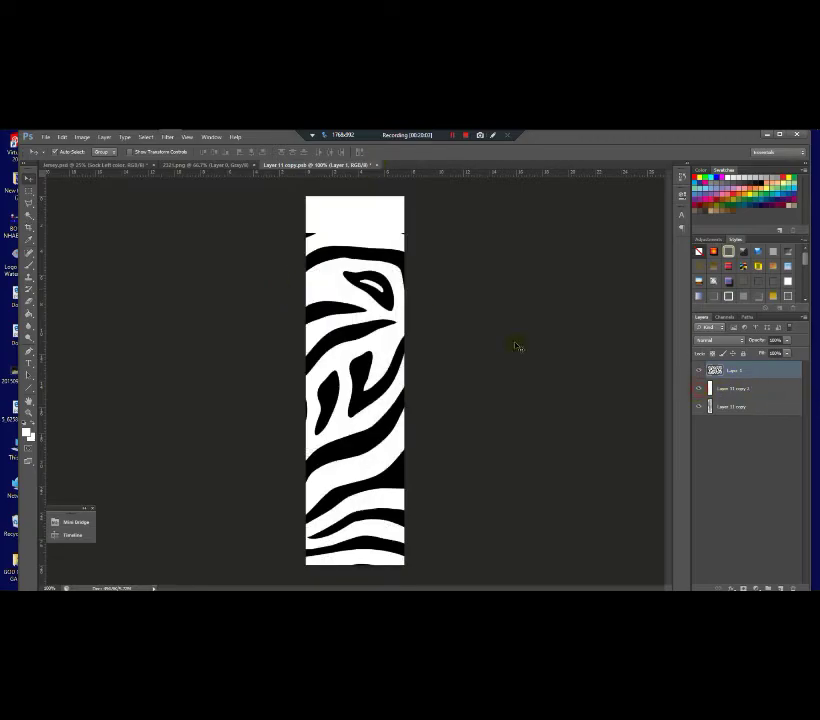
# Save and close the left sock's smart object and close the 2321.png zebra pattern file
pyautogui.click(378, 166)
pyautogui.click(380, 308)
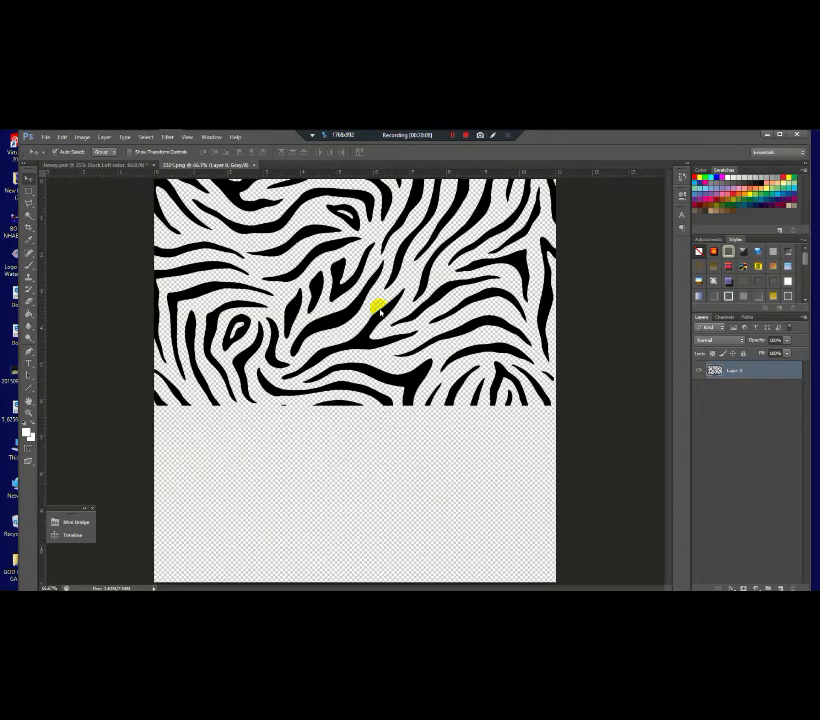
pyautogui.click(257, 166)
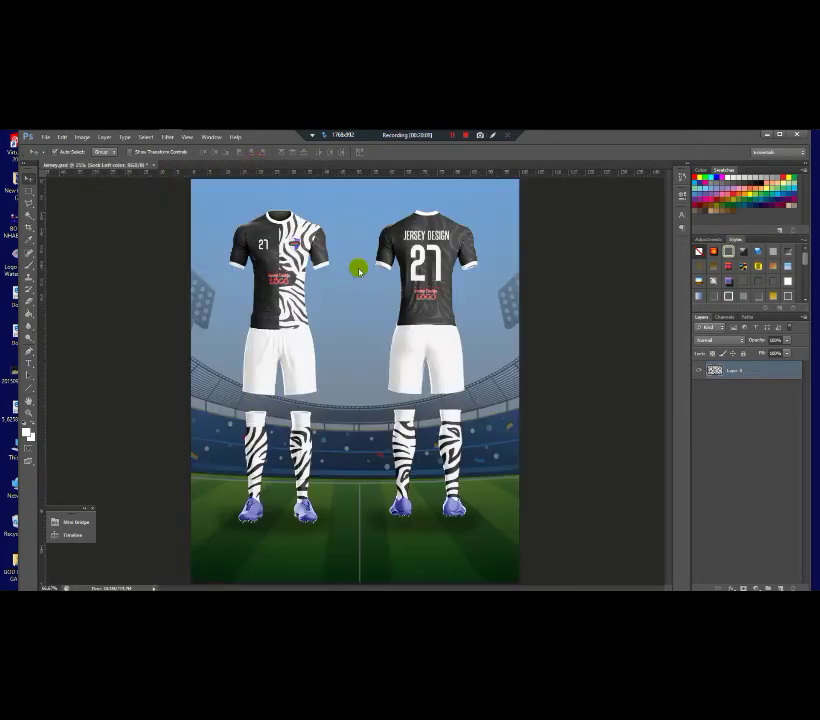
# Open the Pant color smart object of the front view's shorts for editing
pyautogui.scroll(-2, 380, 453)
pyautogui.scroll(3, 315, 386)
pyautogui.moveTo(309, 411); pyautogui.dragTo(342, 407)
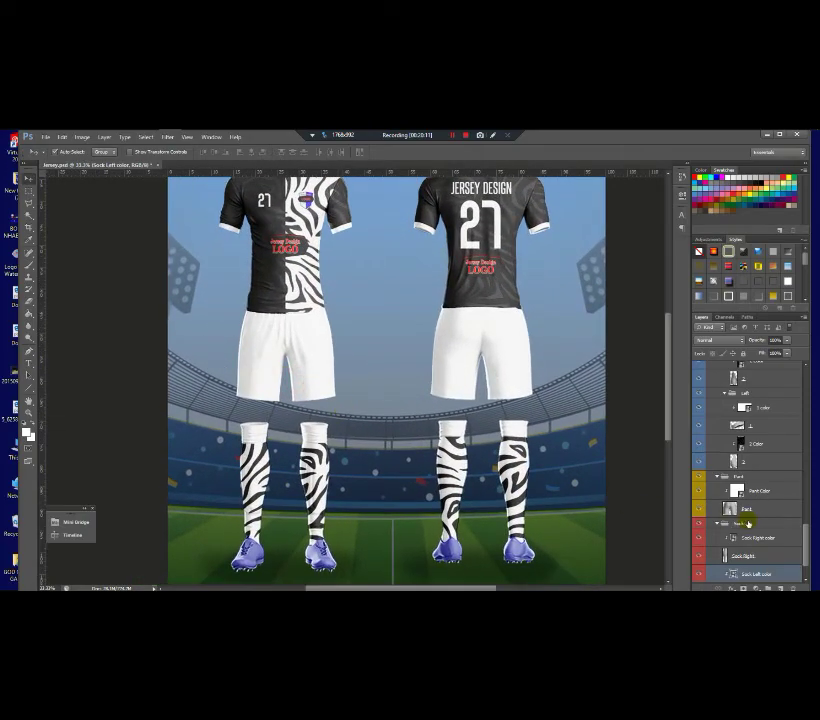
pyautogui.moveTo(806, 533); pyautogui.dragTo(810, 448)
pyautogui.doubleClick(738, 428)
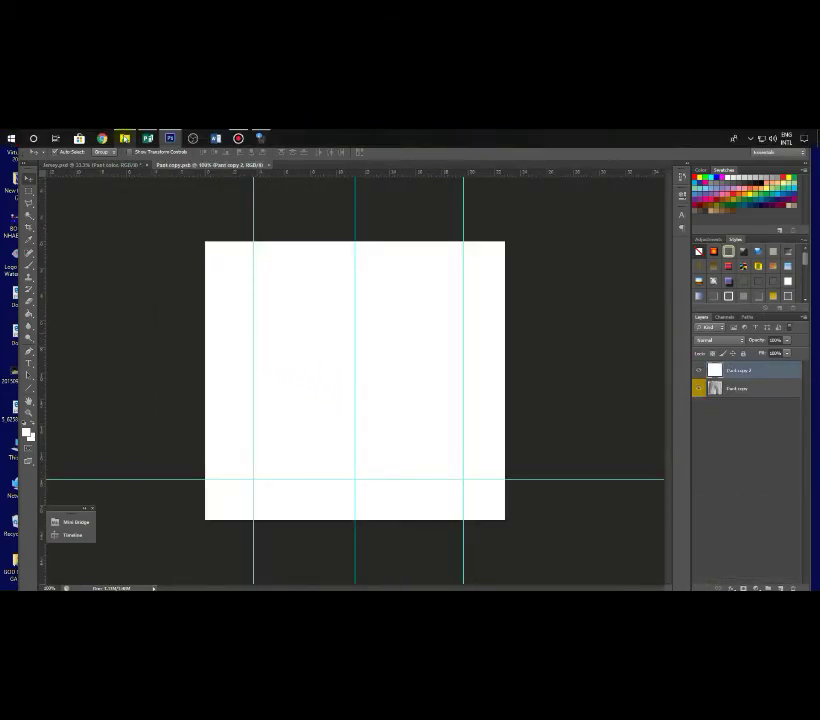
# Place the jersey design shield badge into the shorts artwork, scaled to about 9.6%, at the crossing of the left vertical and lower horizontal guides
pyautogui.click(147, 137)
pyautogui.moveTo(485, 201); pyautogui.dragTo(221, 469)
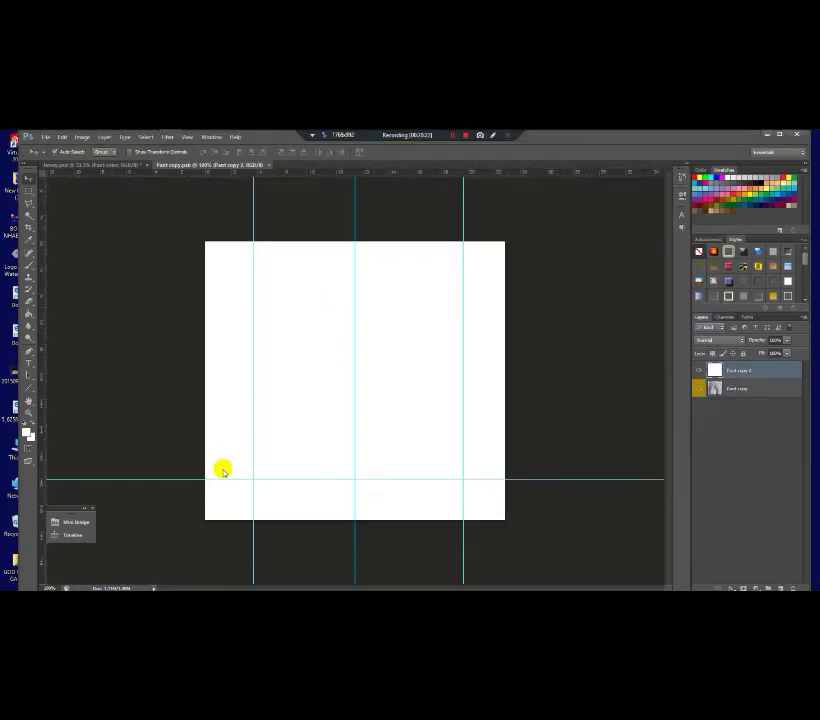
pyautogui.moveTo(494, 516); pyautogui.dragTo(272, 462)
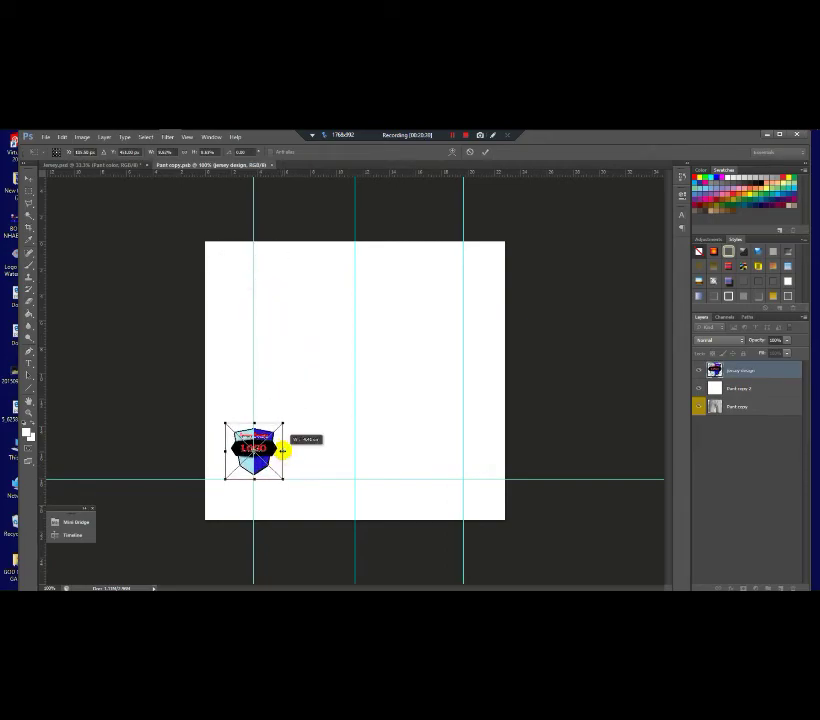
pyautogui.press('Return')
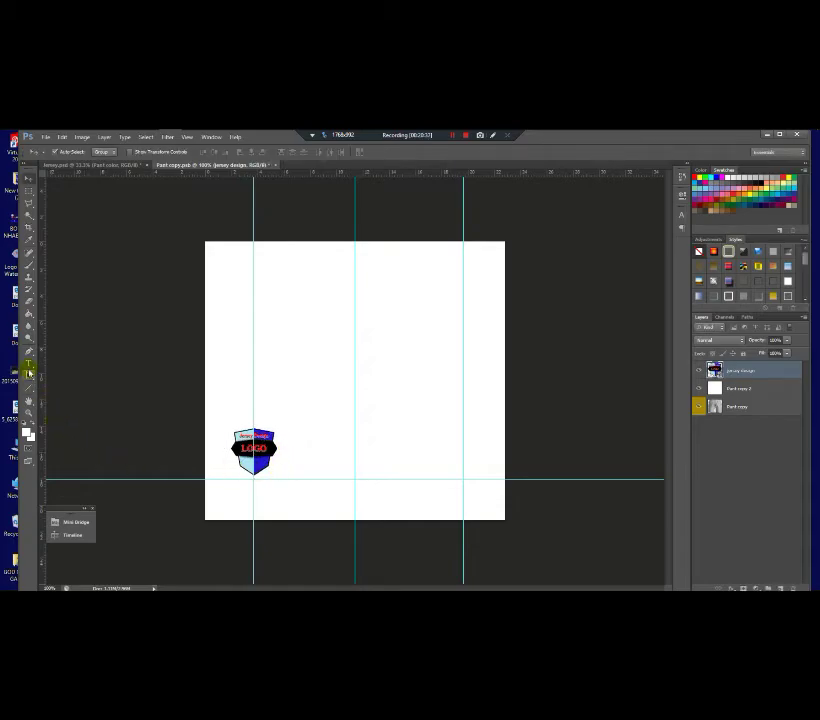
# Add the number 27 as black (000000) text low on the right leg area of the shorts artwork
pyautogui.click(28, 364)
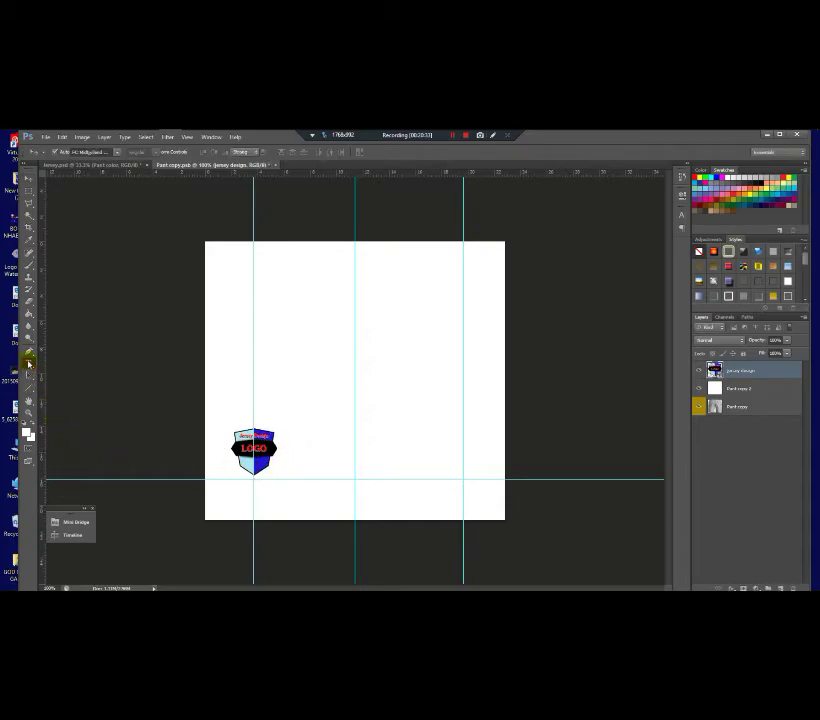
pyautogui.click(438, 456)
pyautogui.write('2')
pyautogui.hotkey('ctrl', 'a')
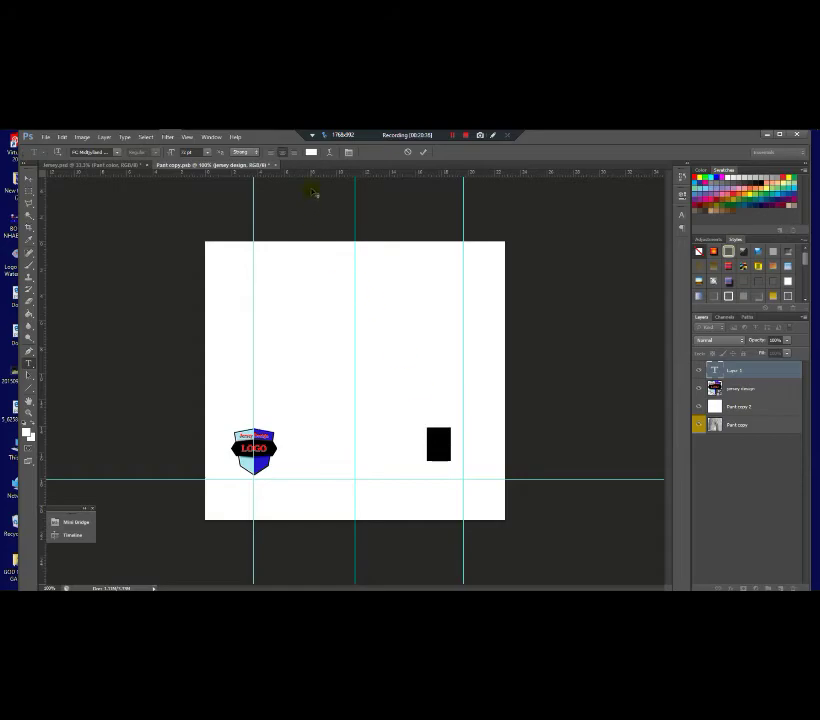
pyautogui.click(311, 152)
pyautogui.moveTo(525, 505); pyautogui.dragTo(529, 560)
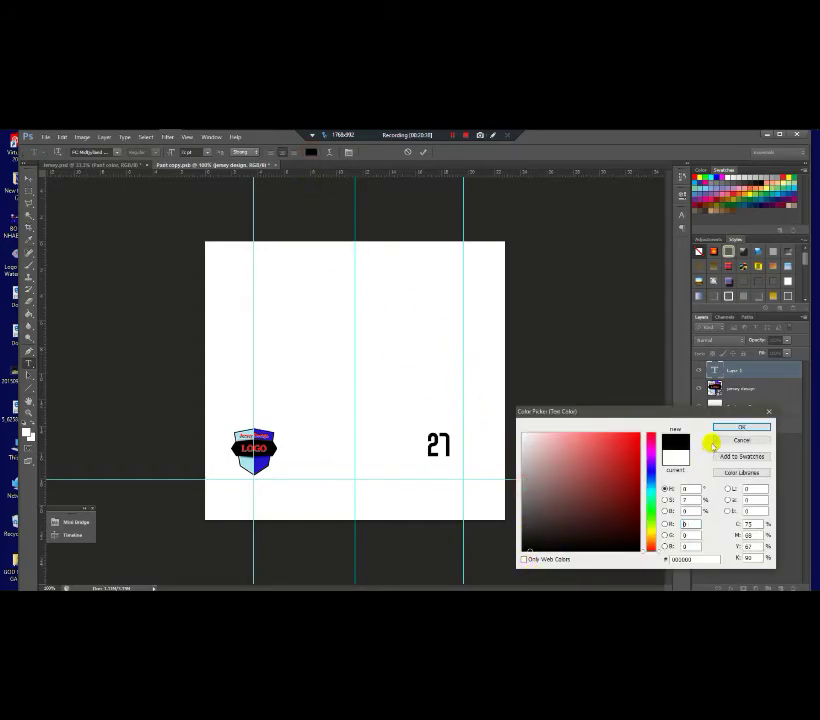
pyautogui.click(741, 427)
# Enlarge the number 27 to about 171% wide and 175% high, aligned to the right vertical and lower horizontal guides
pyautogui.click(31, 182)
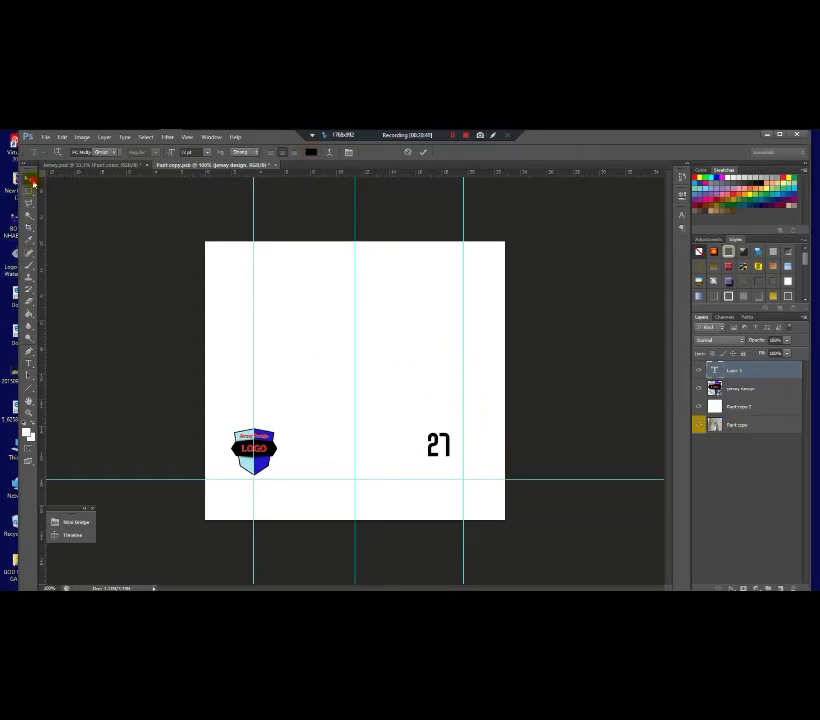
pyautogui.hotkey('ctrl', 't')
pyautogui.moveTo(425, 461); pyautogui.dragTo(444, 429)
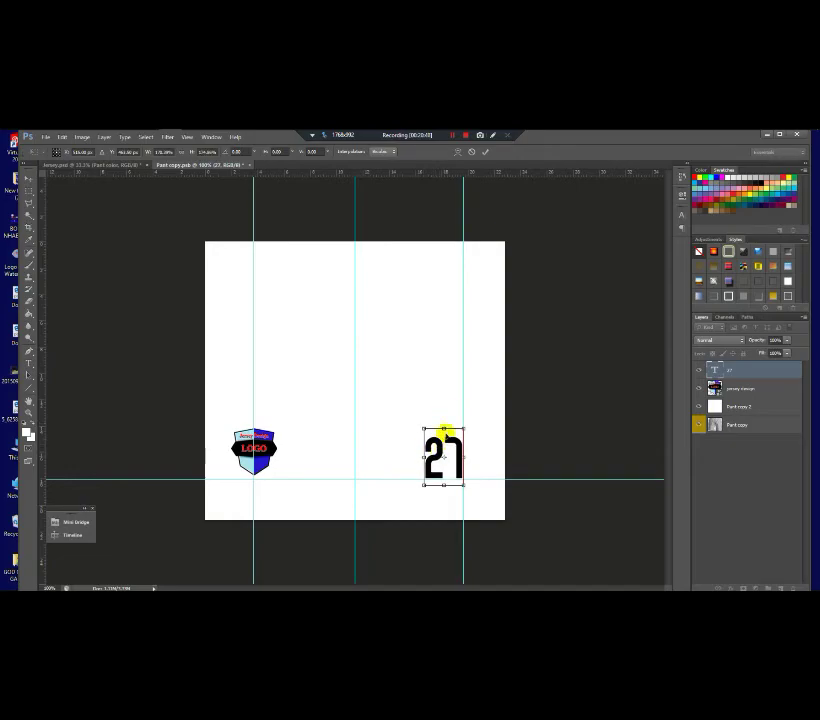
pyautogui.press('Return')
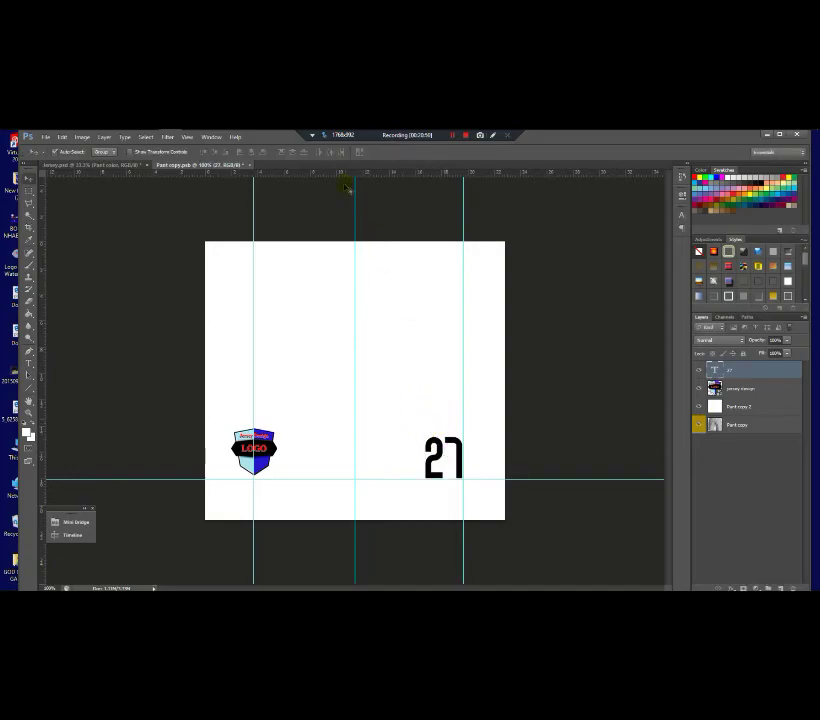
# Save and close the shorts' smart object and check the badge and number on the mockup's front shorts
pyautogui.click(250, 166)
pyautogui.click(394, 309)
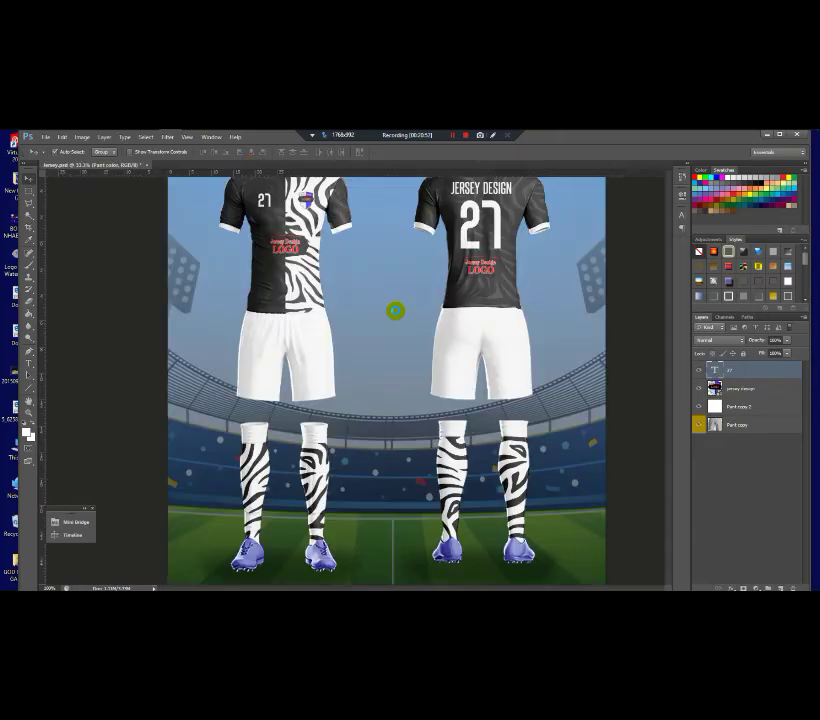
pyautogui.hotkey('ctrl', '-')
pyautogui.hotkey('ctrl', '-')
pyautogui.hotkey('ctrl', '-')
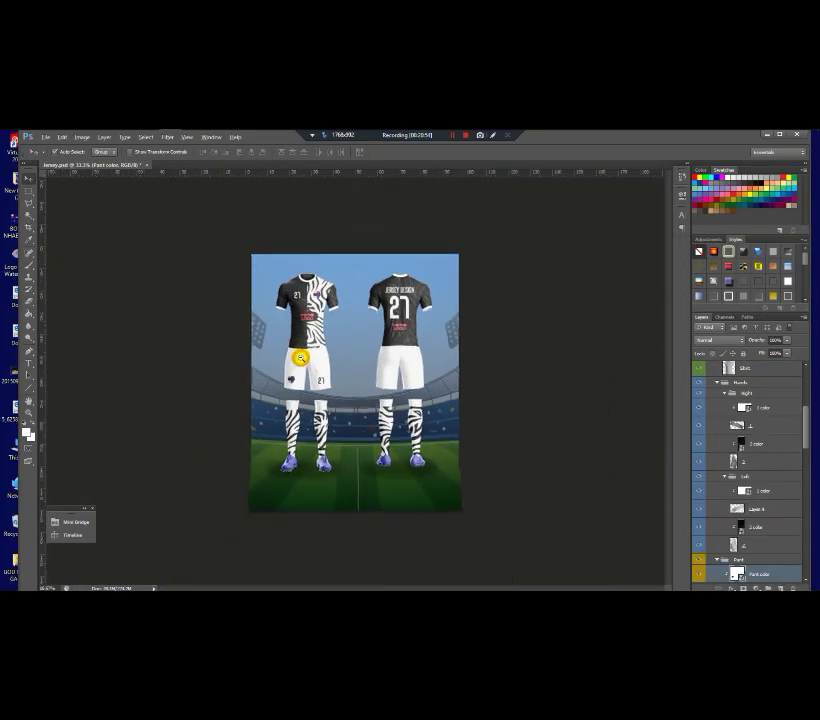
pyautogui.keyDown('ctrl'); pyautogui.click(253, 355); pyautogui.keyUp('ctrl')
pyautogui.keyDown('ctrl'); pyautogui.click(259, 349); pyautogui.keyUp('ctrl')
pyautogui.keyDown('ctrl'); pyautogui.click(261, 348); pyautogui.keyUp('ctrl')
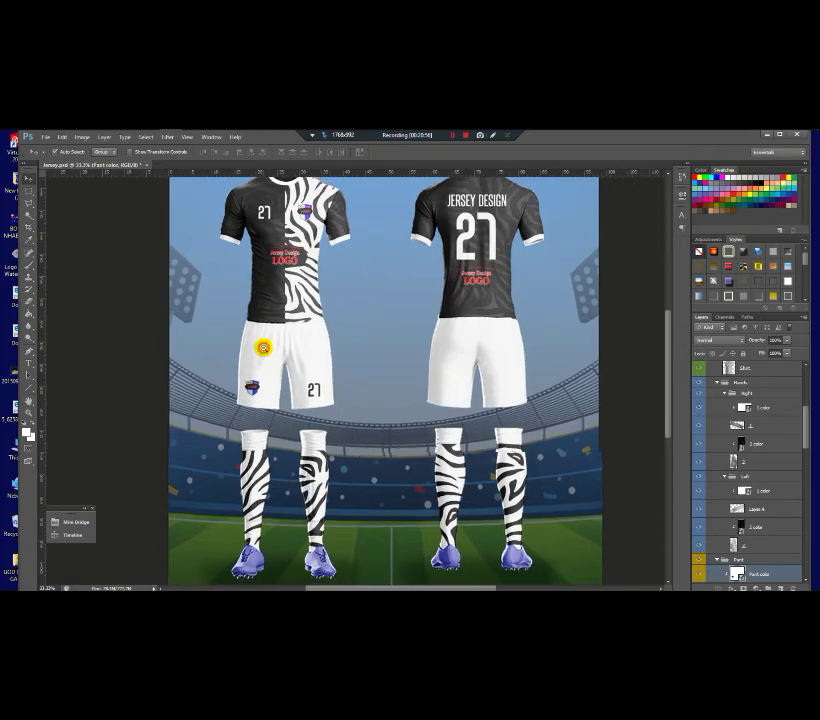
pyautogui.keyDown('alt'); pyautogui.click(263, 347); pyautogui.keyUp('alt')
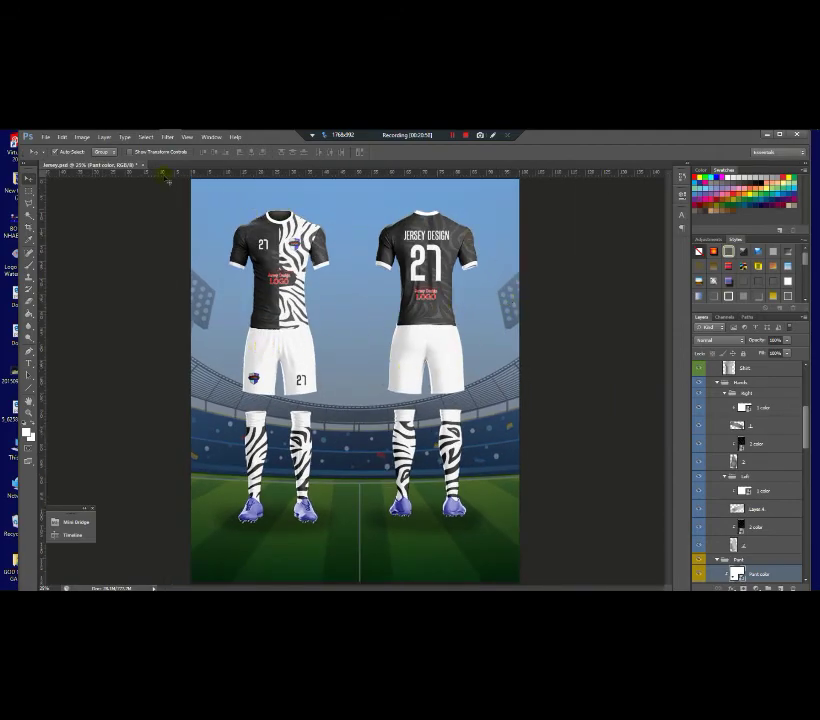
# Save the mockup as a new Photoshop file named Jersey Design12 in the YOUTUBE folder, with Maximize Compatibility on
pyautogui.click(46, 137)
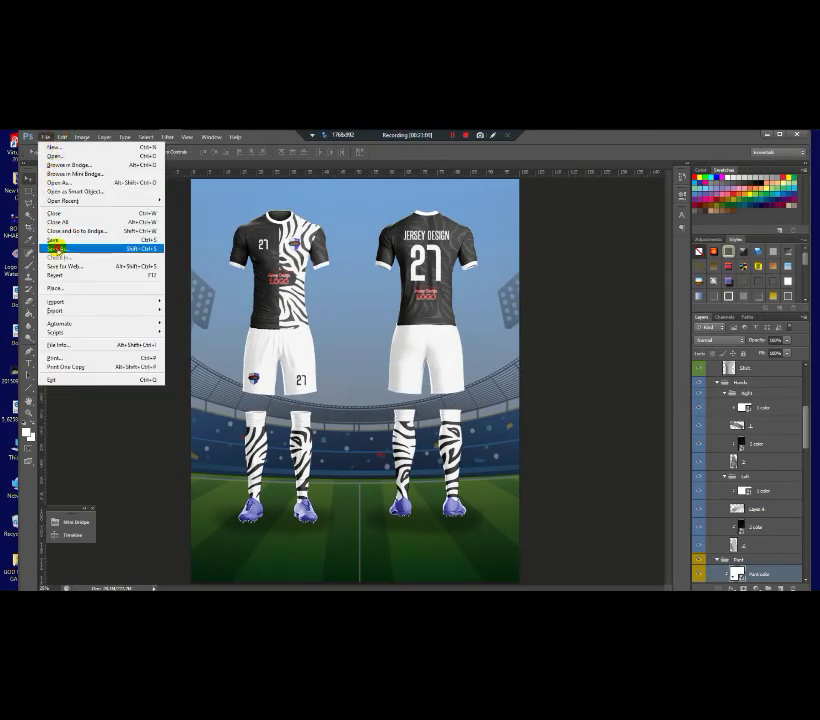
pyautogui.click(40, 247)
pyautogui.click(420, 369)
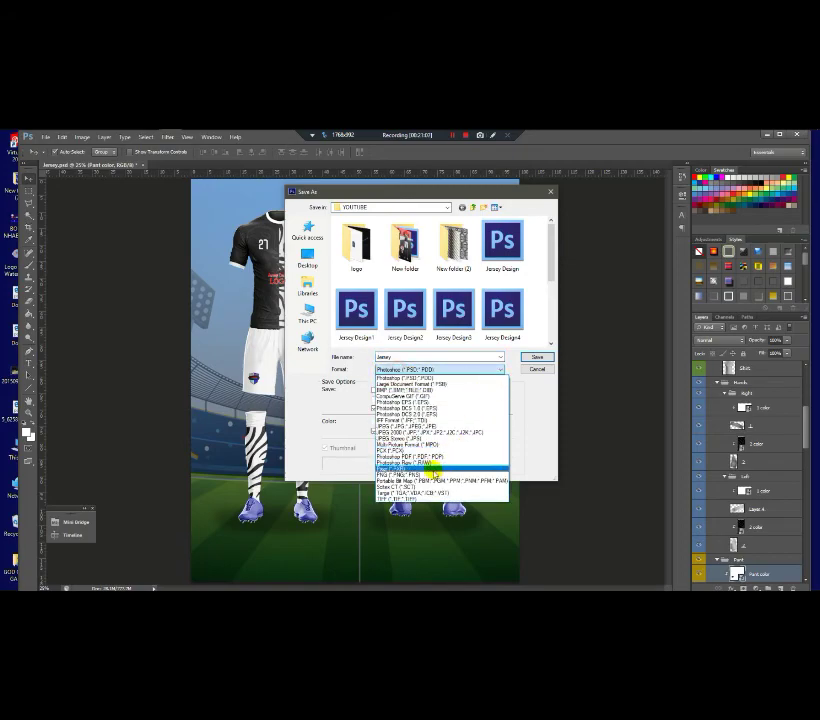
pyautogui.click(550, 270)
pyautogui.moveTo(550, 268); pyautogui.dragTo(549, 347)
pyautogui.click(467, 343)
pyautogui.click(454, 357)
pyautogui.click(457, 357)
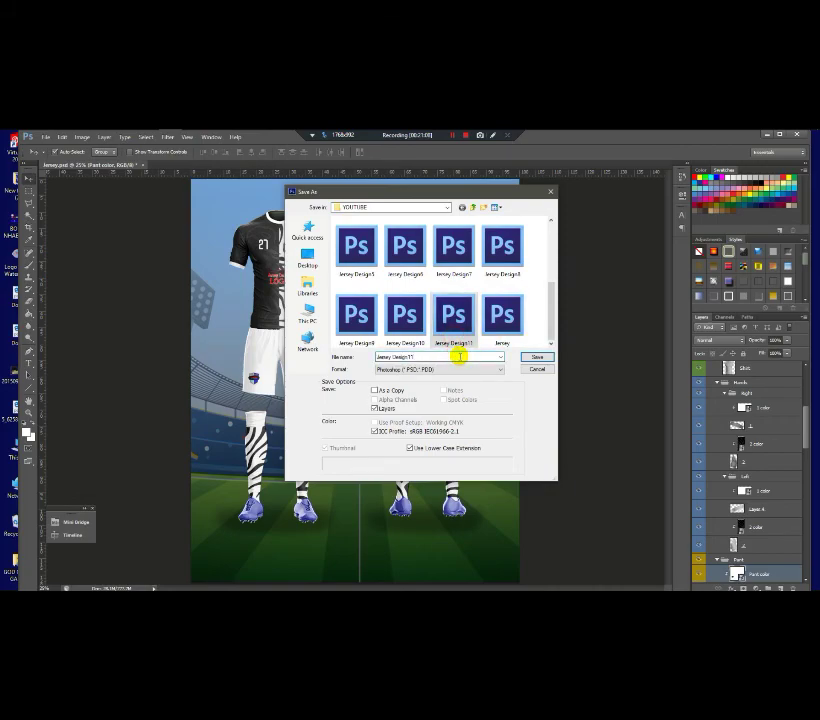
pyautogui.click(537, 357)
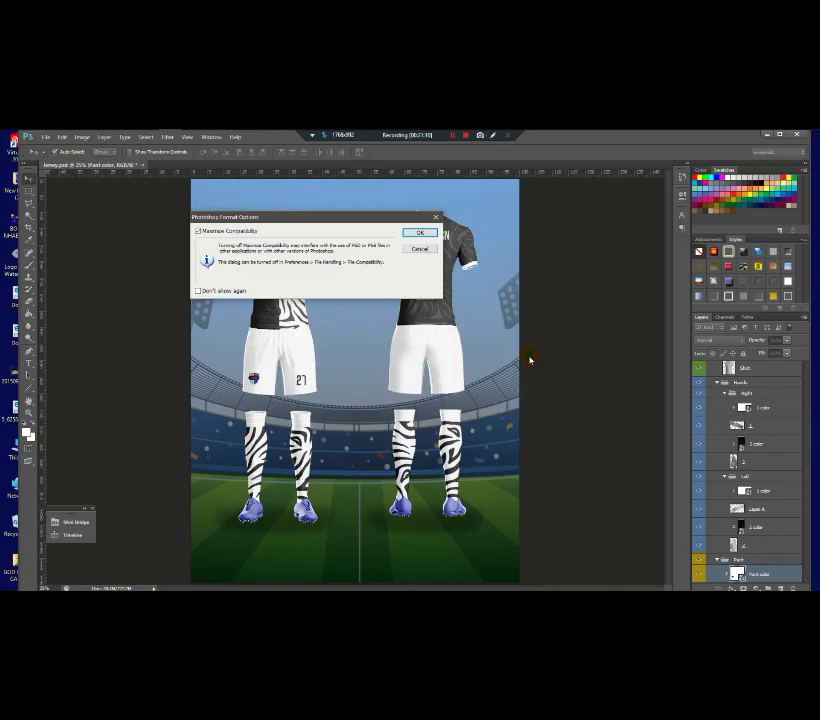
pyautogui.click(430, 232)
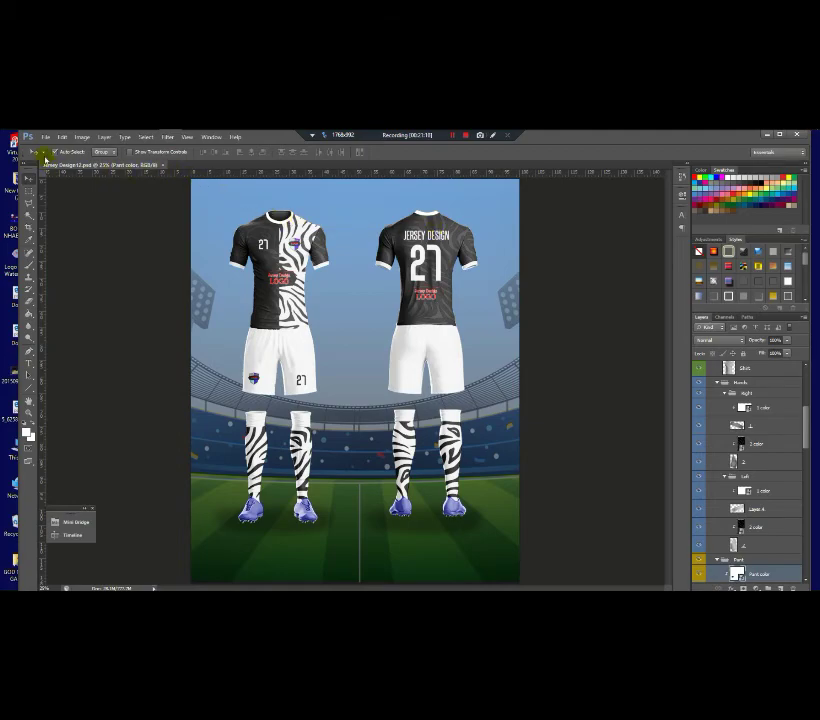
# Save a PNG copy of the finished mockup as Jersey Design12.png in the YOUTUBE folder
pyautogui.click(44, 138)
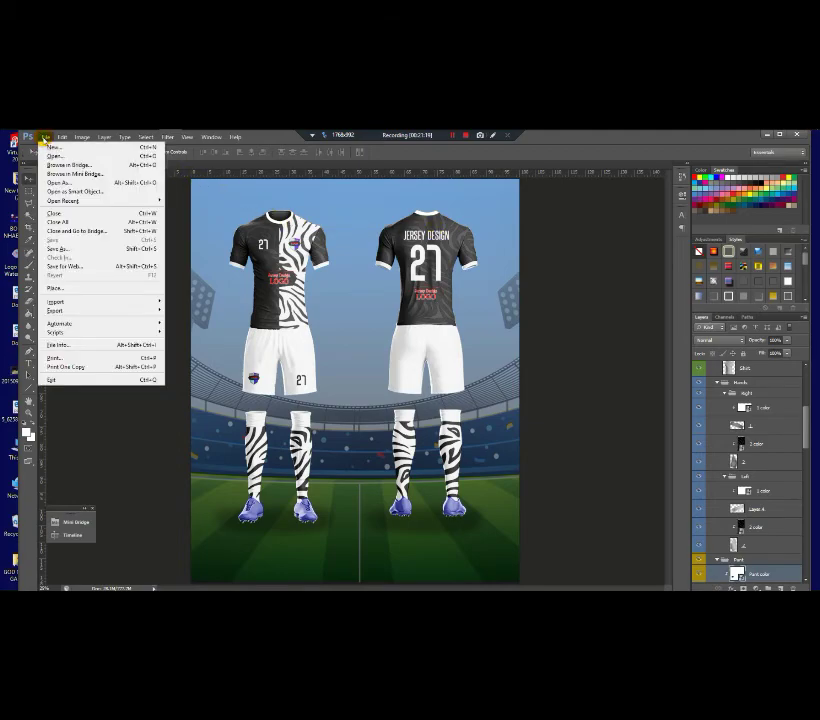
pyautogui.click(86, 248)
pyautogui.click(412, 370)
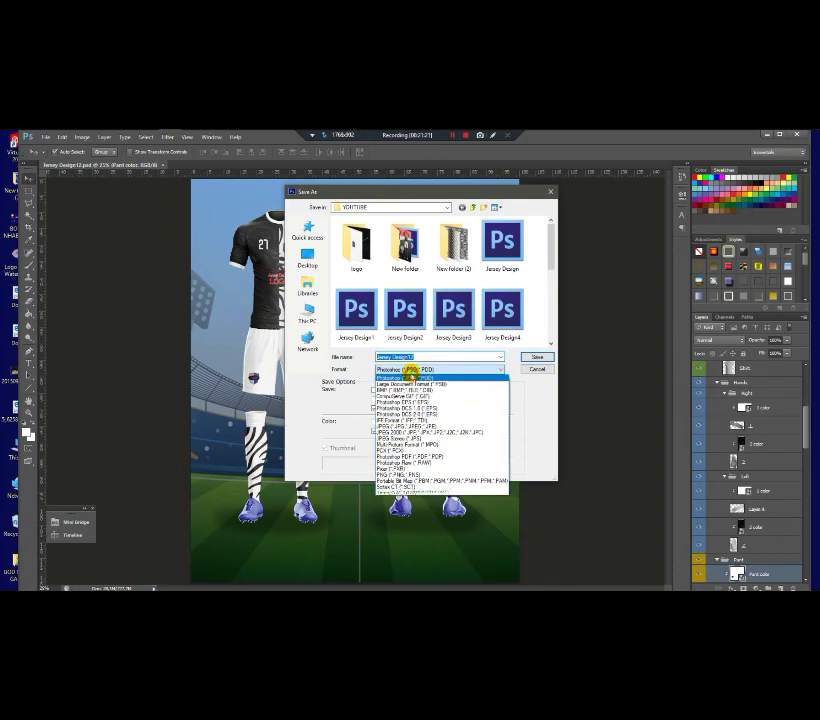
pyautogui.click(398, 470)
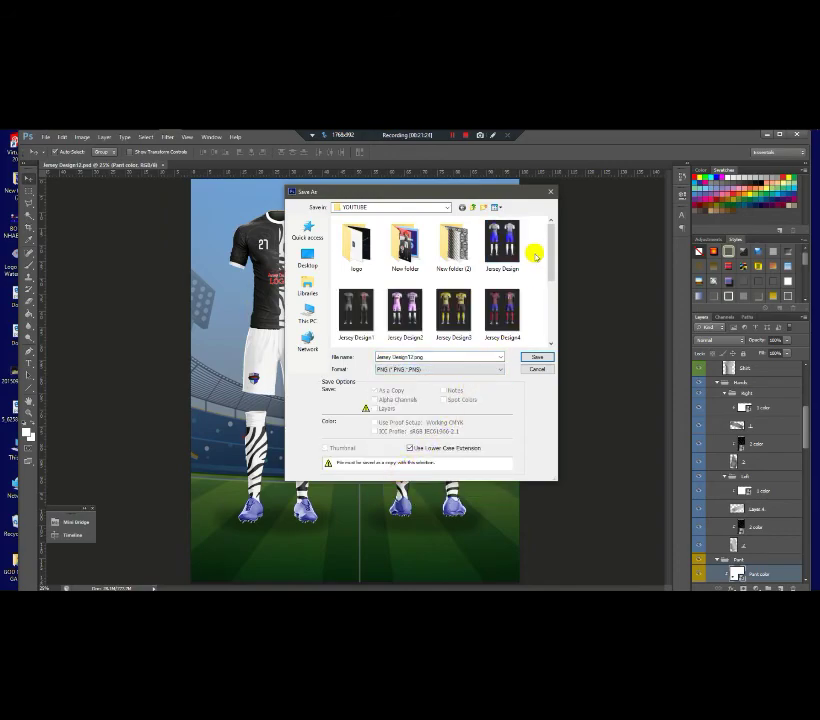
pyautogui.moveTo(549, 242); pyautogui.dragTo(549, 330)
pyautogui.click(537, 356)
pyautogui.click(326, 275)
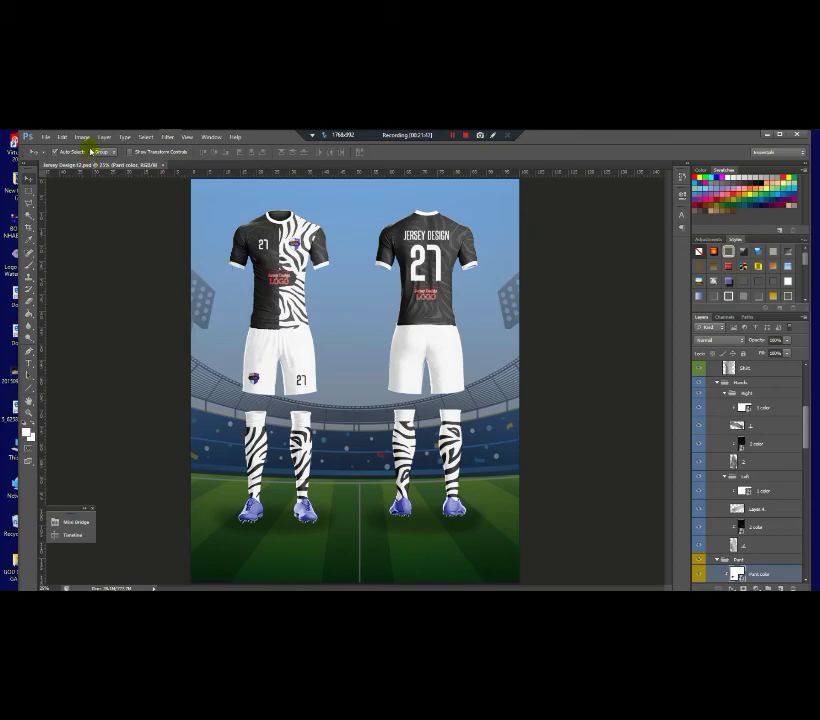
# Switch to File Explorer, view the exported Jersey Design12 PNG from the YOUTUBE folder, close it, and return to Photoshop
pyautogui.click(124, 138)
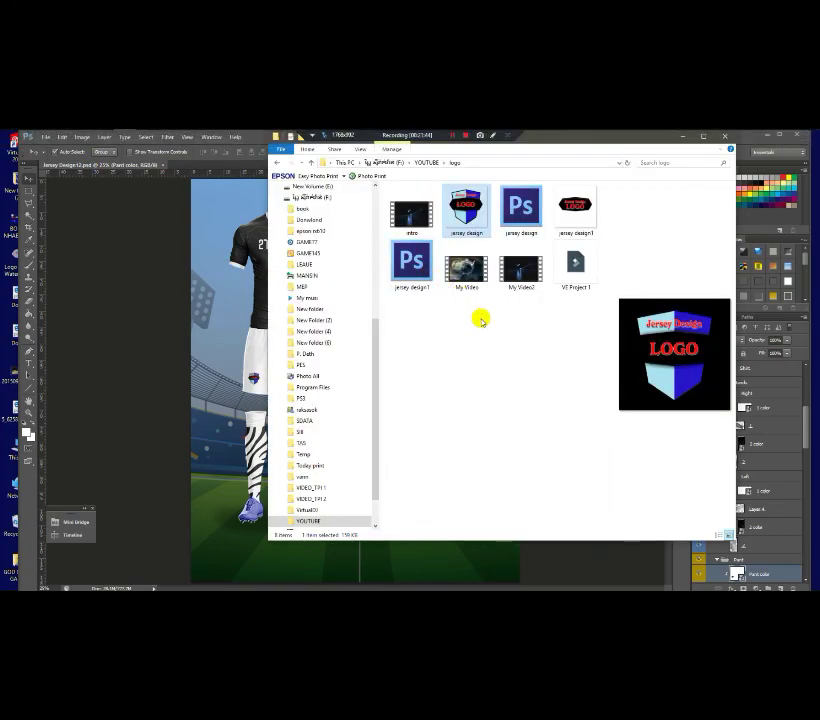
pyautogui.hotkey('alt', 'Up')
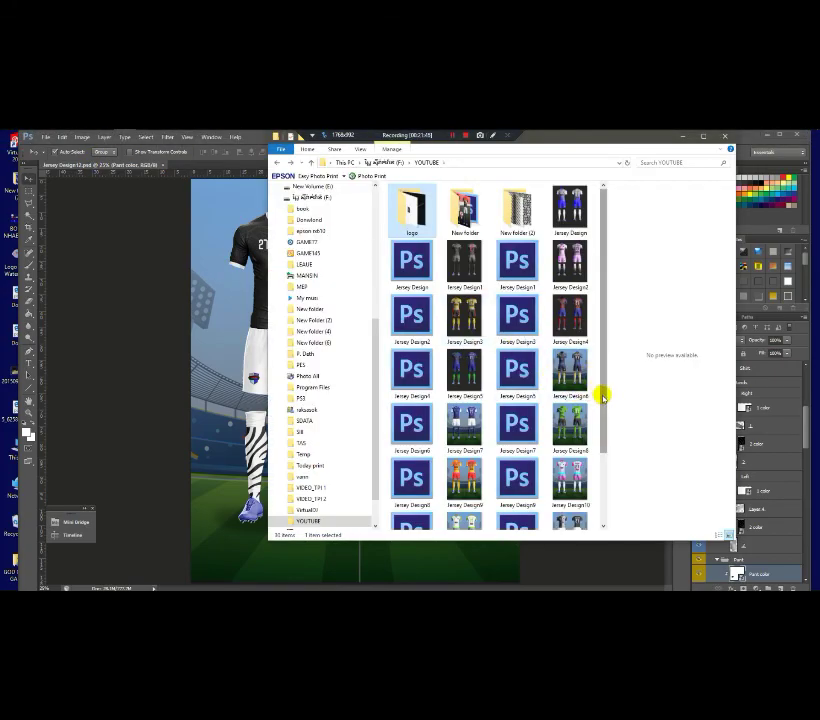
pyautogui.moveTo(602, 390); pyautogui.dragTo(604, 503)
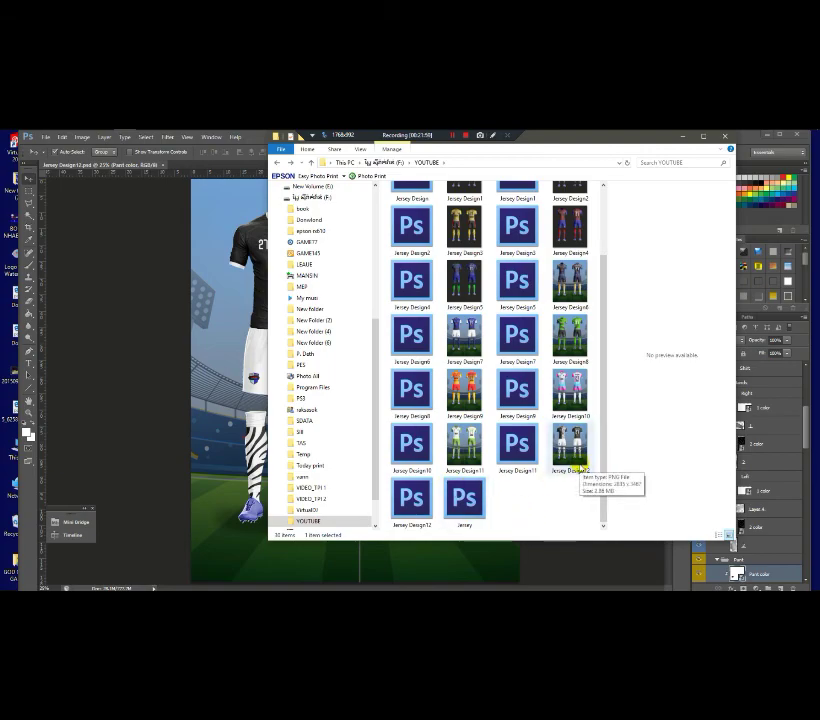
pyautogui.doubleClick(578, 466)
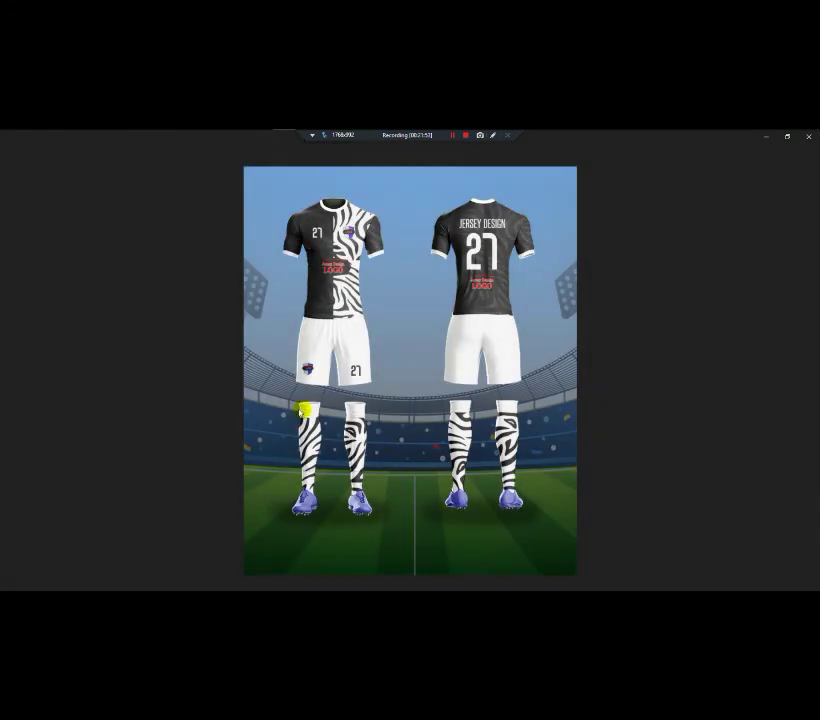
pyautogui.click(464, 190)
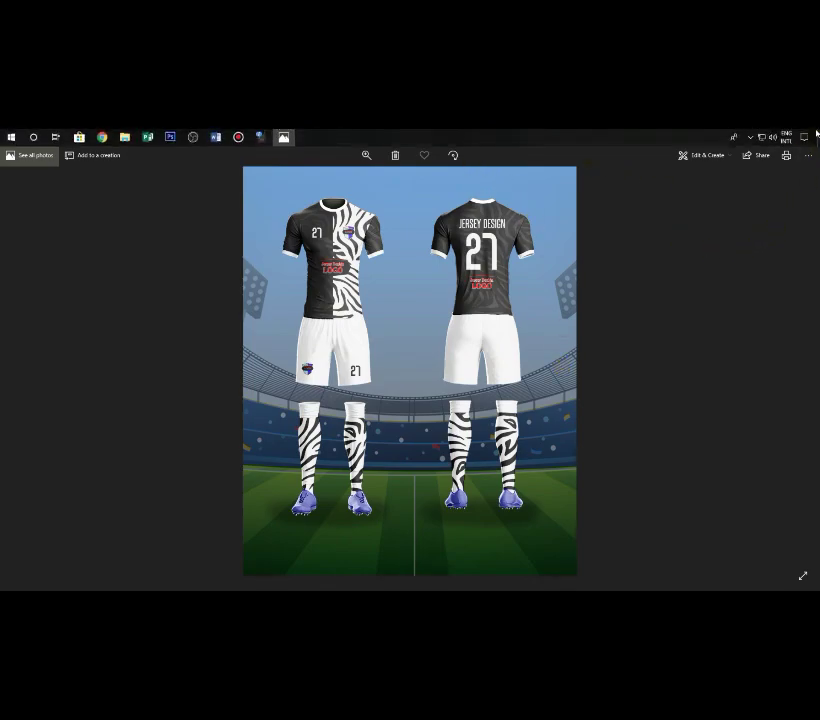
pyautogui.click(811, 138)
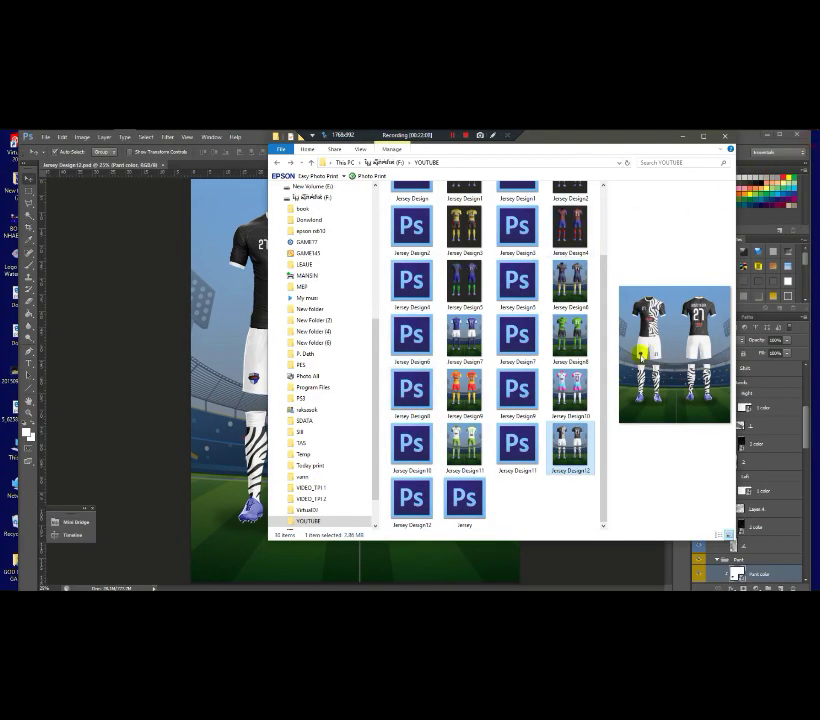
pyautogui.click(219, 286)
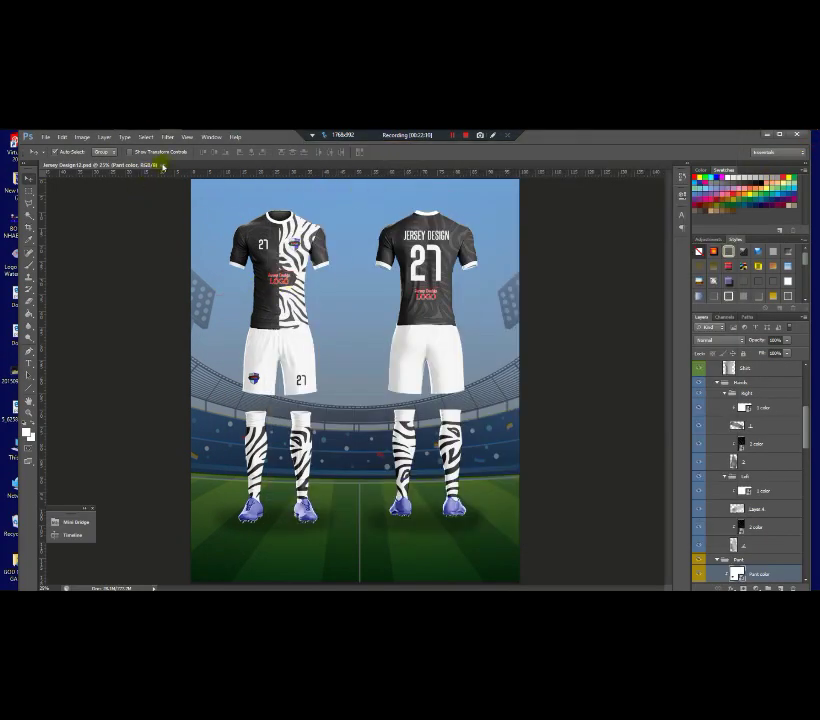